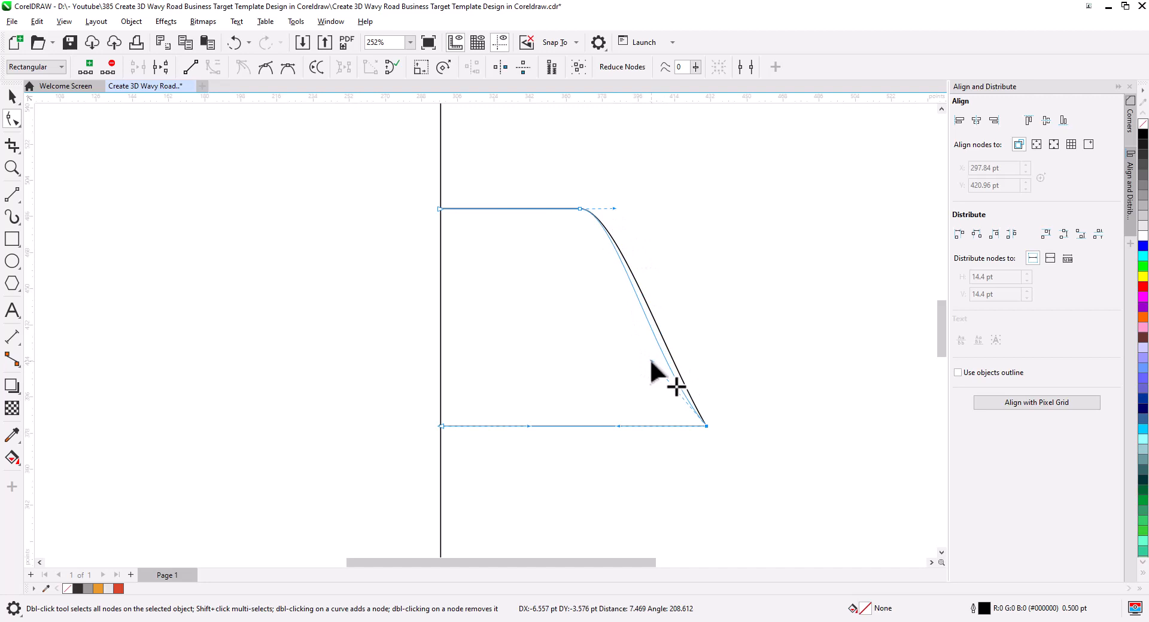
# Bend the half-road's slanted side into a smooth S-curve, adding a node partway down and adjusting its handles.
pyautogui.moveTo(650, 362); pyautogui.dragTo(636, 321)
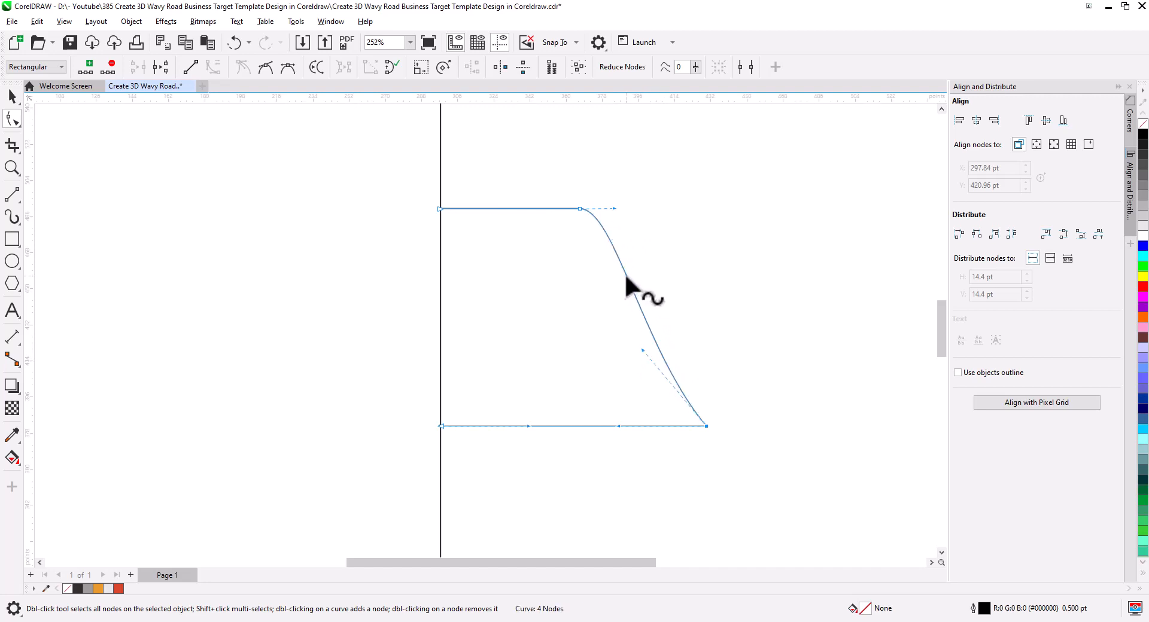
pyautogui.moveTo(626, 275); pyautogui.dragTo(627, 265)
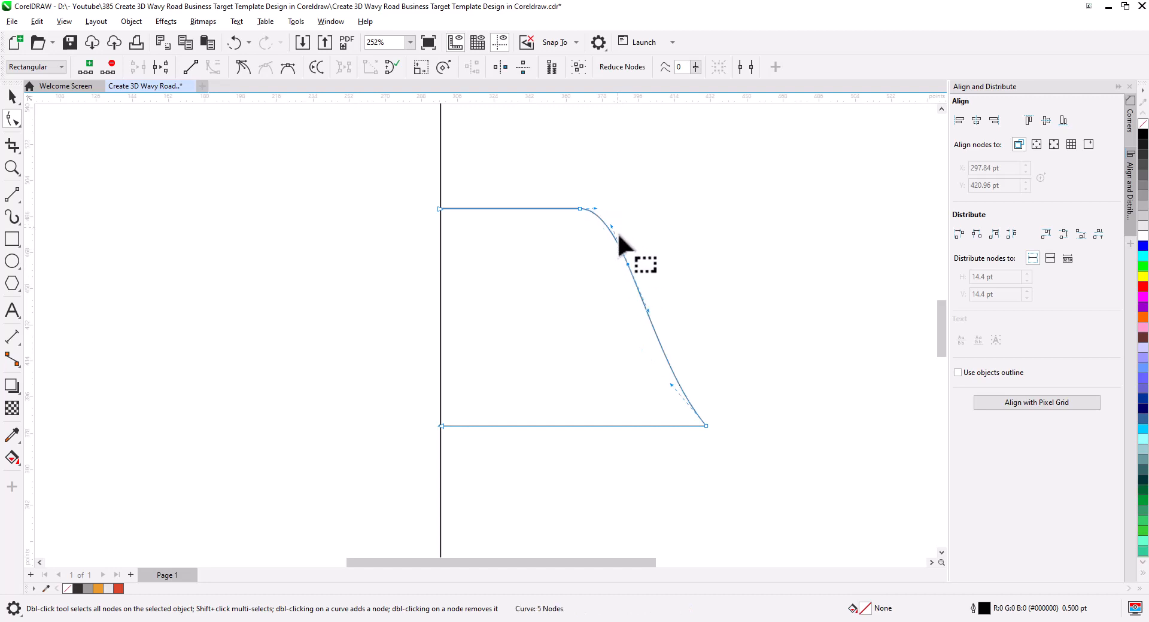
pyautogui.moveTo(648, 310); pyautogui.dragTo(642, 311)
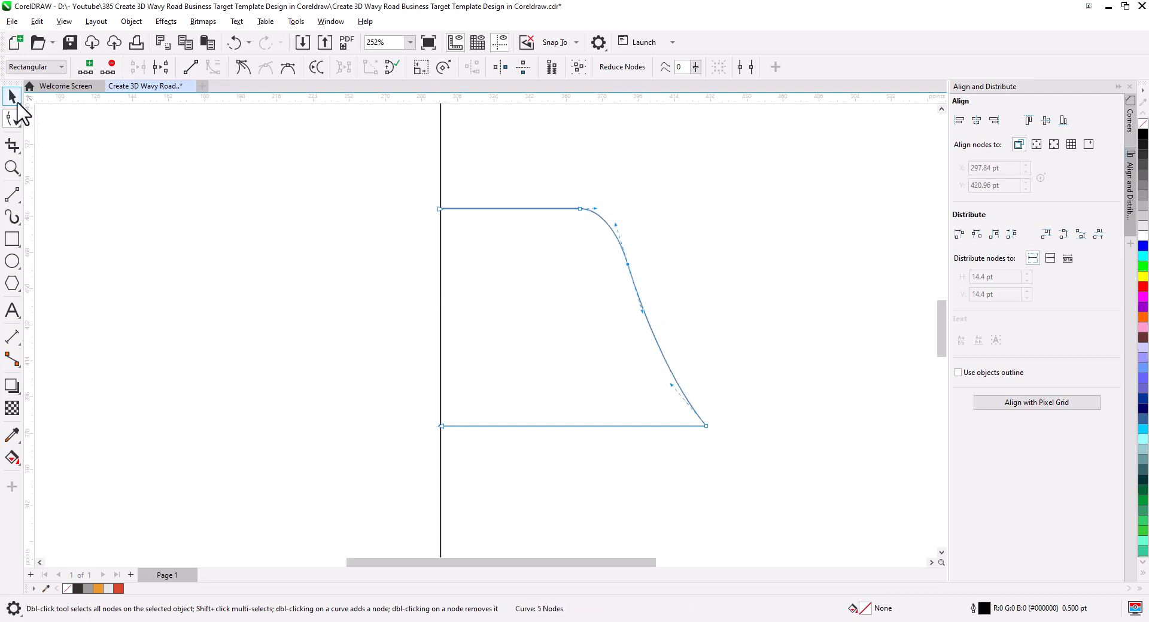
pyautogui.click(17, 101)
# Place three horizontally shifted copies of the half-road curve to its left, the farthest about 26 pt away.
pyautogui.click(556, 353)
pyautogui.click(630, 422)
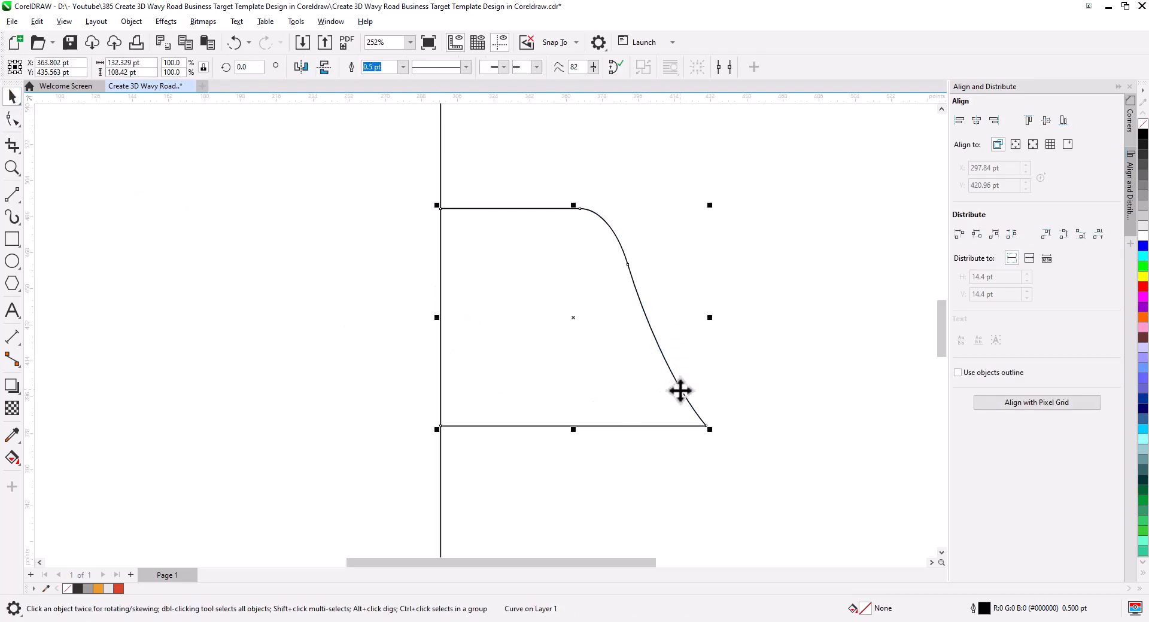
pyautogui.moveTo(680, 391); pyautogui.dragTo(647, 419)
pyautogui.click(709, 415)
pyautogui.click(682, 433)
pyautogui.click(680, 444)
pyautogui.click(298, 439)
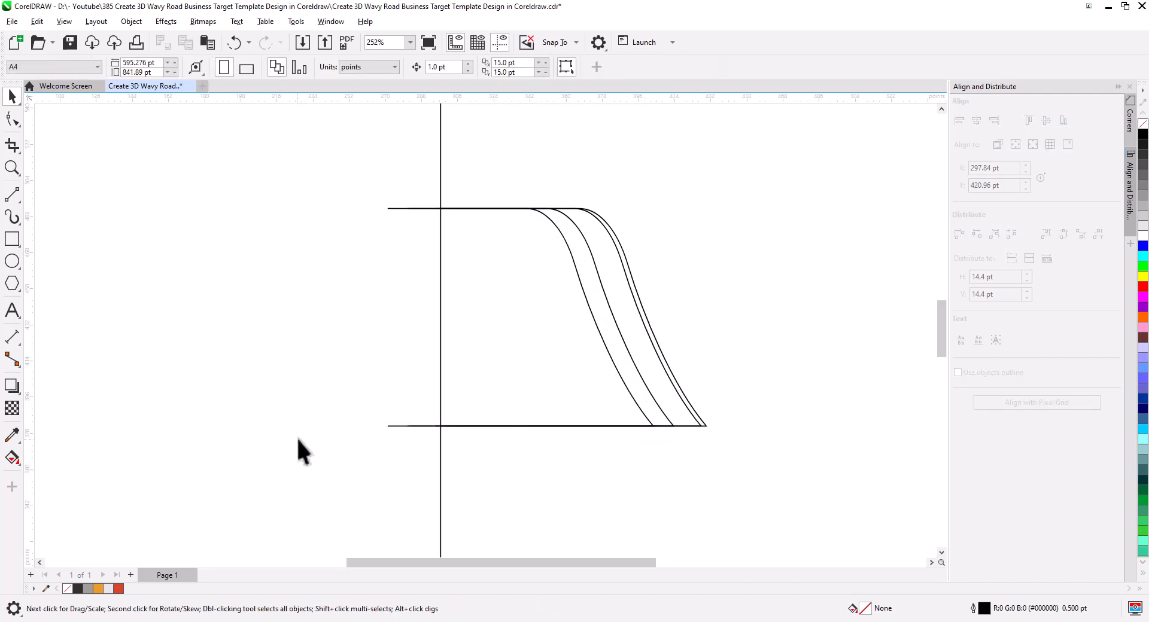
# Smart Fill the wide inner strip and the narrow outer strip between the copied curves in green.
pyautogui.click(13, 460)
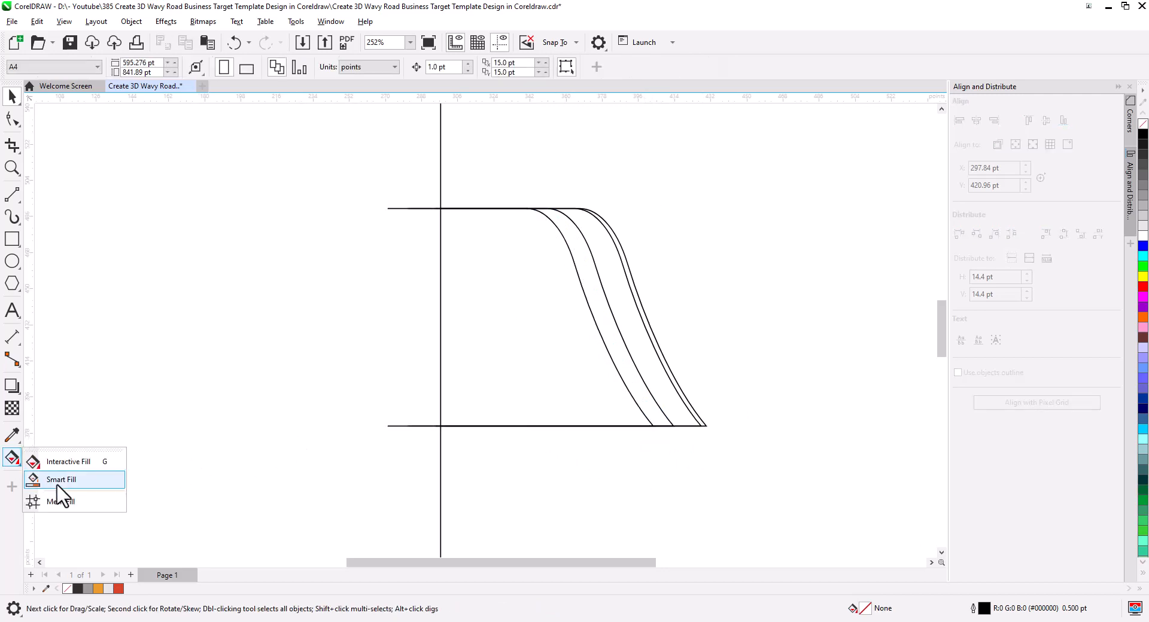
pyautogui.click(67, 478)
pyautogui.click(633, 383)
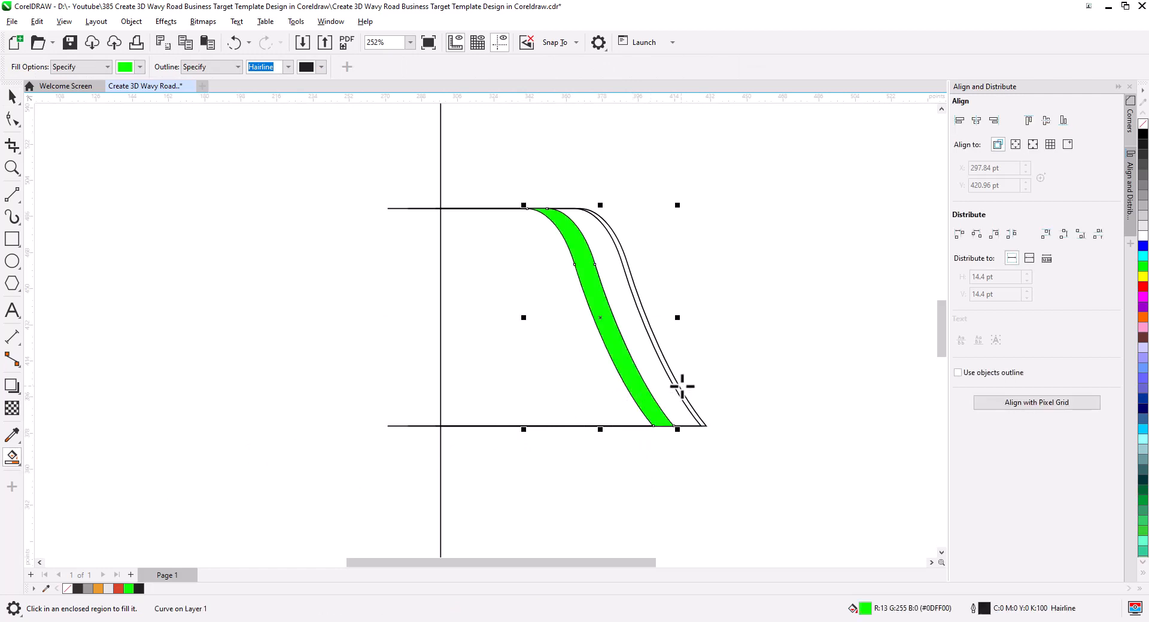
pyautogui.click(677, 386)
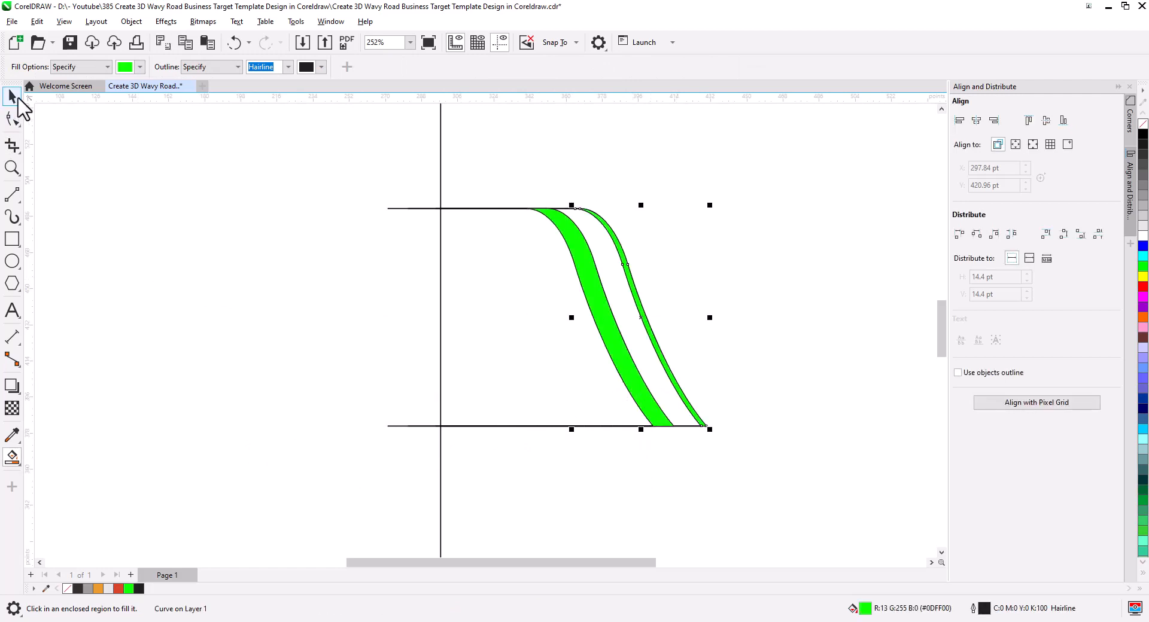
# Delete the three shifted curve copies, keeping the original curve and the two green strips.
pyautogui.click(13, 98)
pyautogui.click(398, 426)
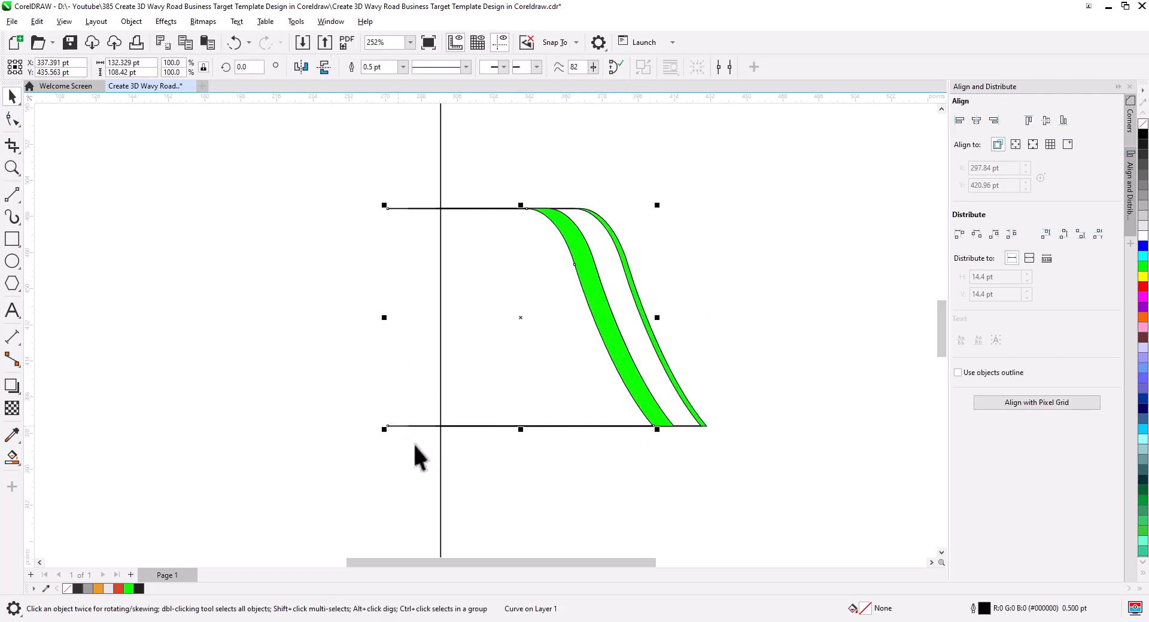
pyautogui.press('Delete')
pyautogui.click(411, 426)
pyautogui.press('Delete')
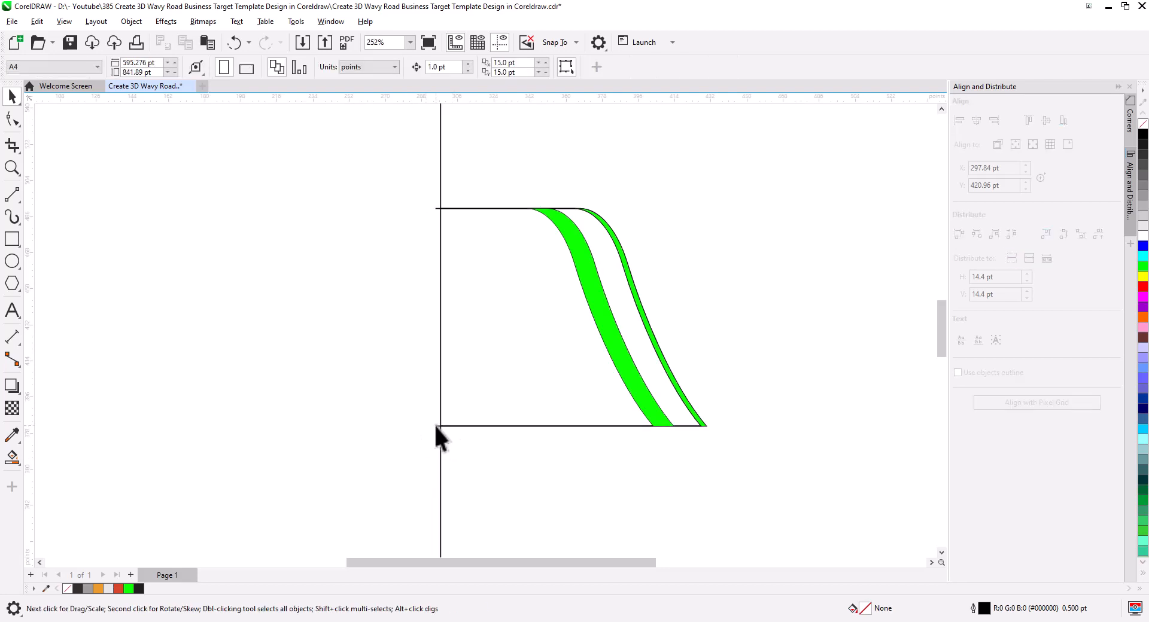
pyautogui.click(436, 426)
pyautogui.press('Delete')
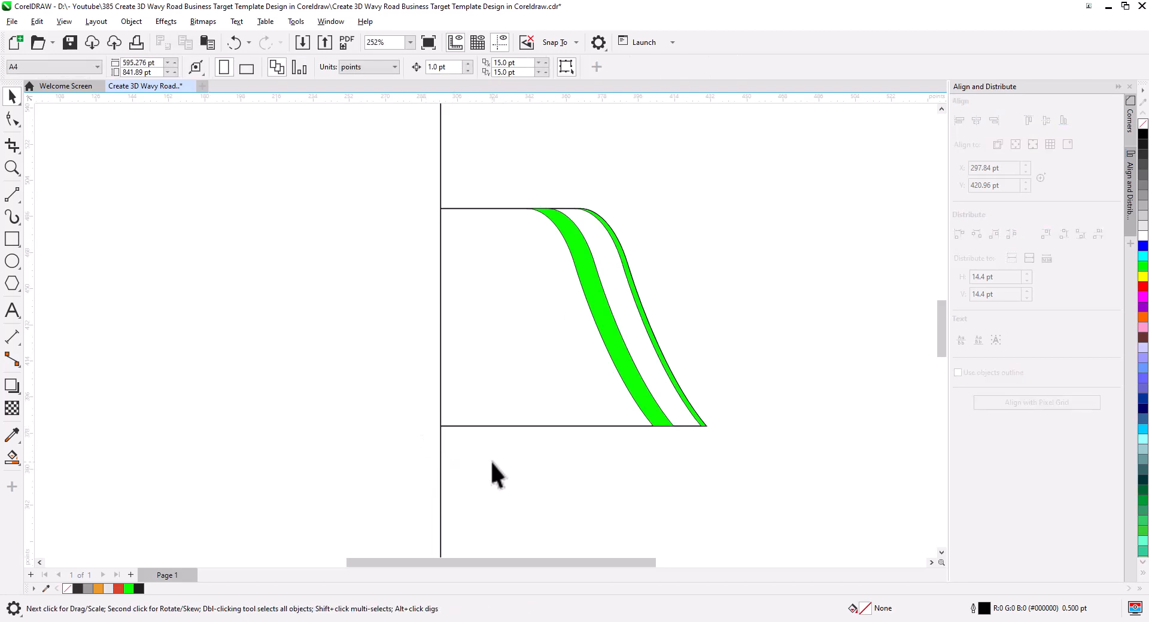
# Cut the two green strips and create a grey half-road shape from the enclosed area with Smart Fill.
pyautogui.click(629, 394)
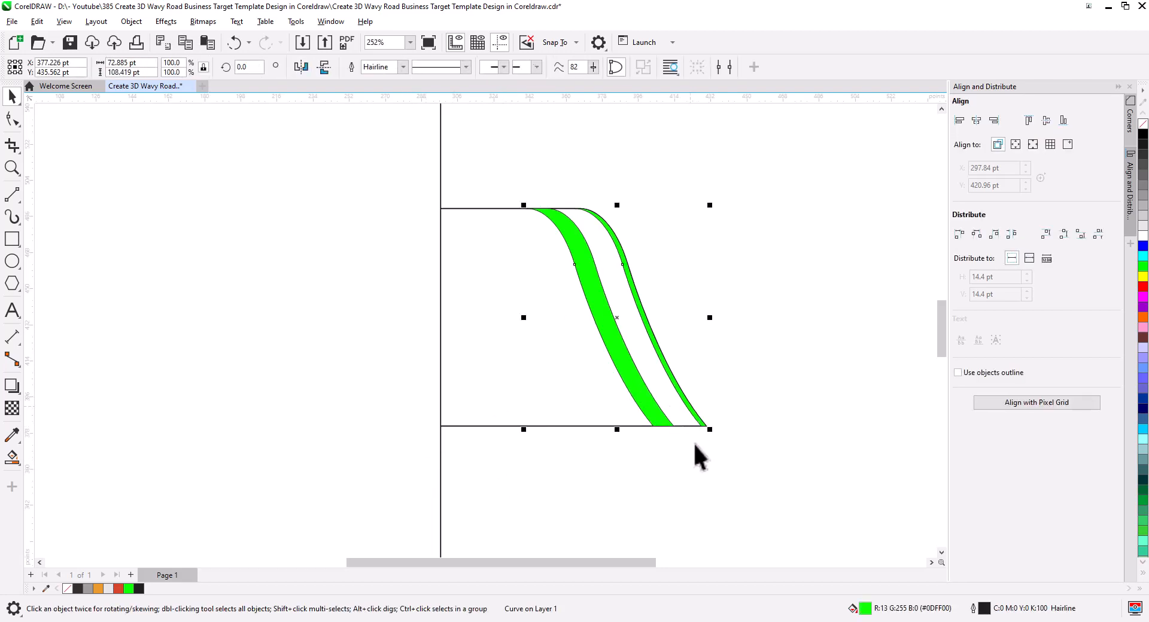
pyautogui.press('Delete')
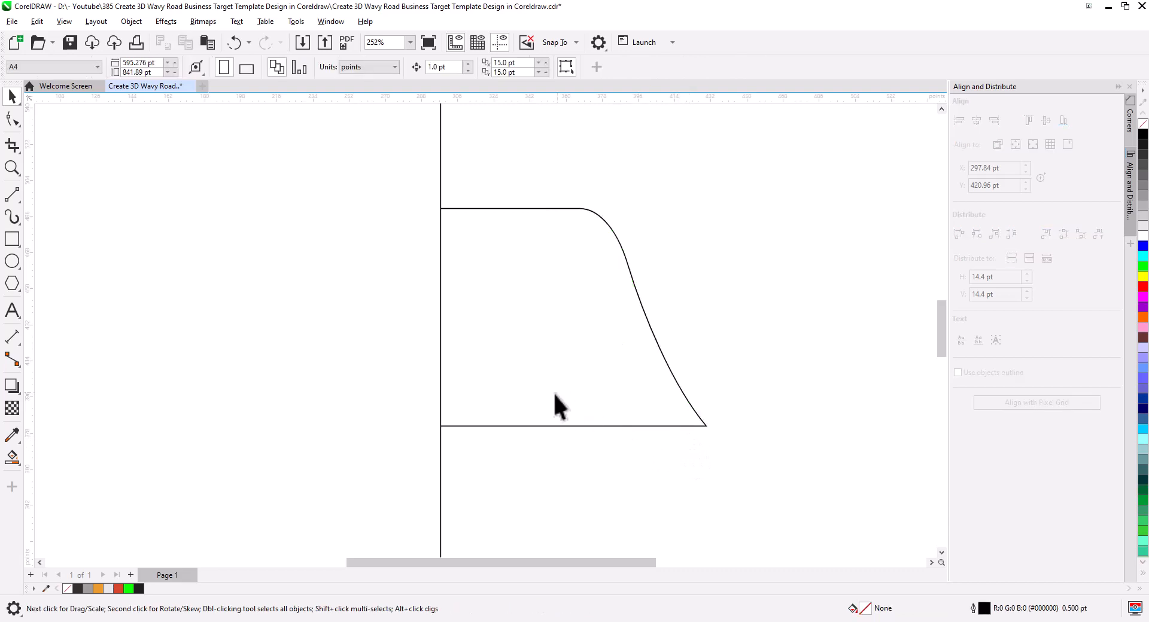
pyautogui.click(12, 458)
pyautogui.click(554, 343)
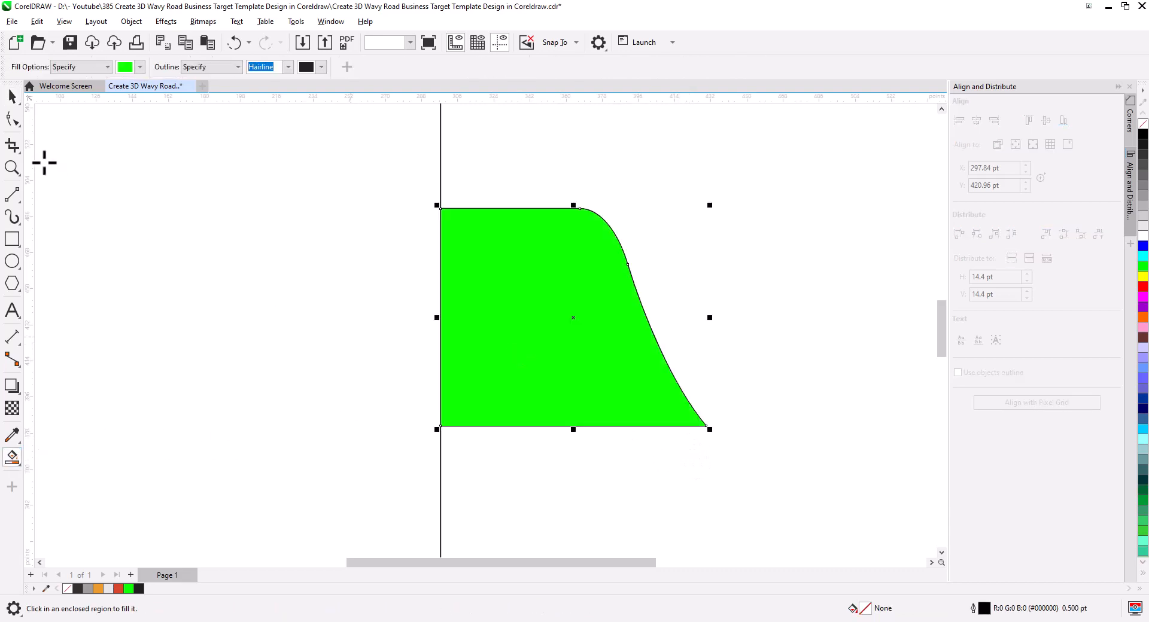
pyautogui.click(12, 96)
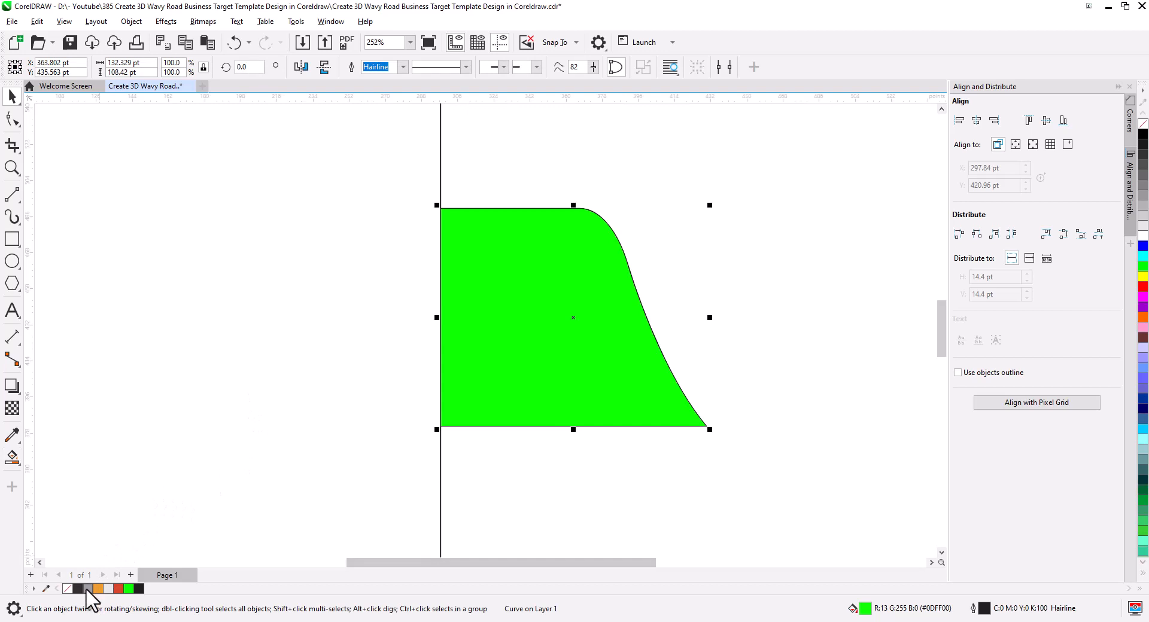
pyautogui.click(88, 589)
# Paste the two strips back onto the half-road and color the outer edge dark grey and the inner strip orange.
pyautogui.hotkey('ctrl', 'v')
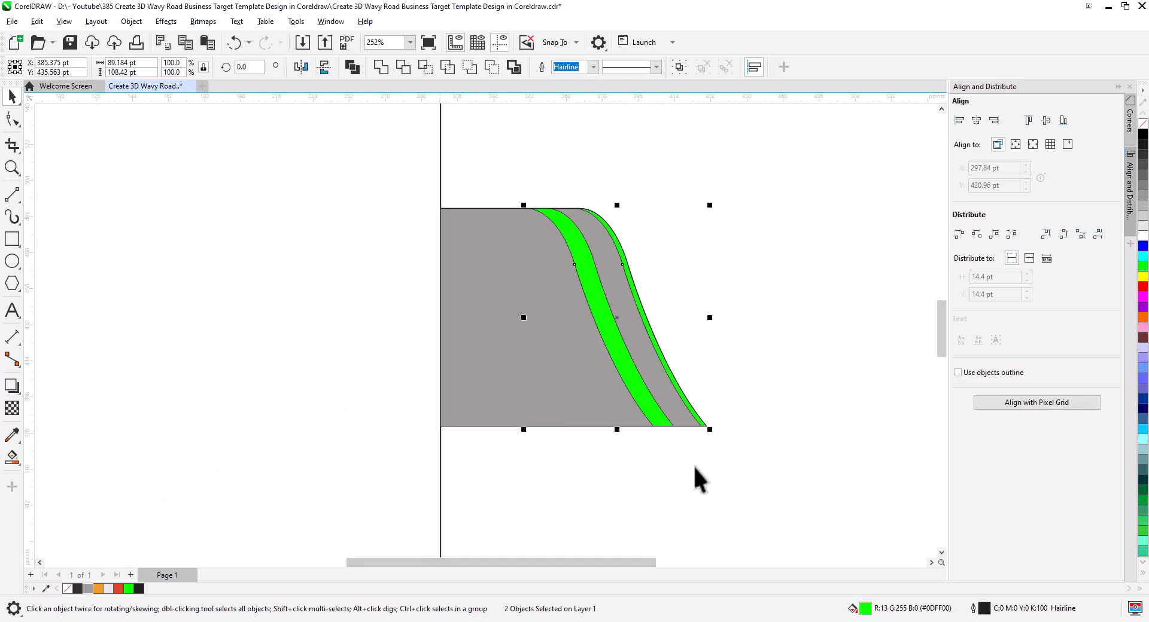
pyautogui.click(693, 465)
pyautogui.click(698, 421)
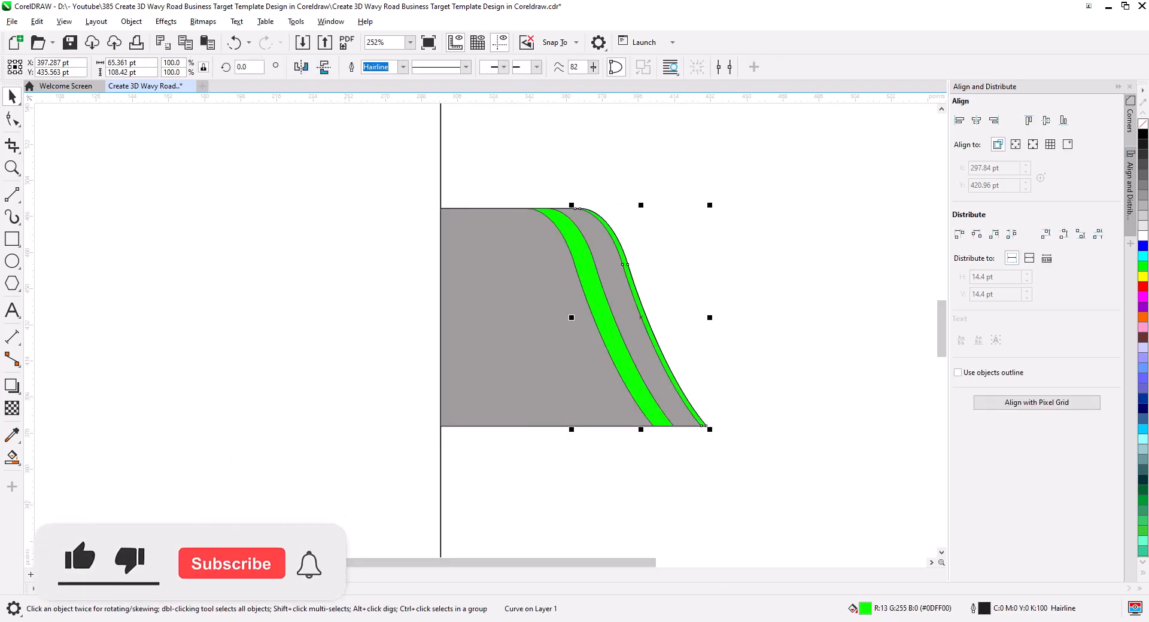
pyautogui.click(76, 589)
pyautogui.click(652, 455)
pyautogui.click(658, 423)
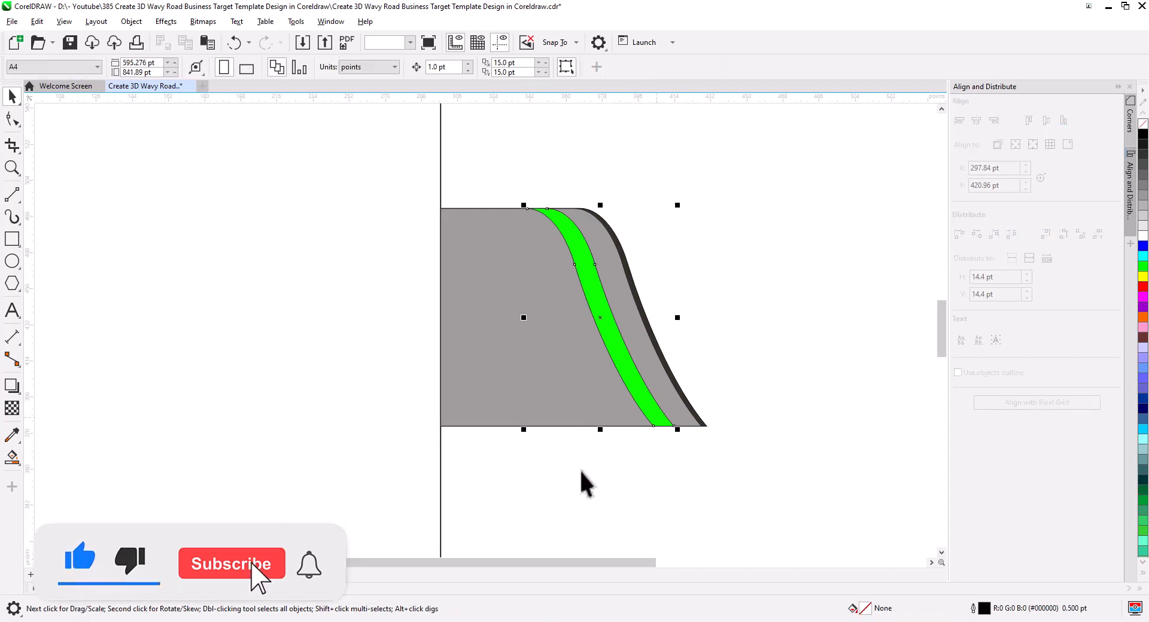
pyautogui.click(98, 589)
pyautogui.click(663, 469)
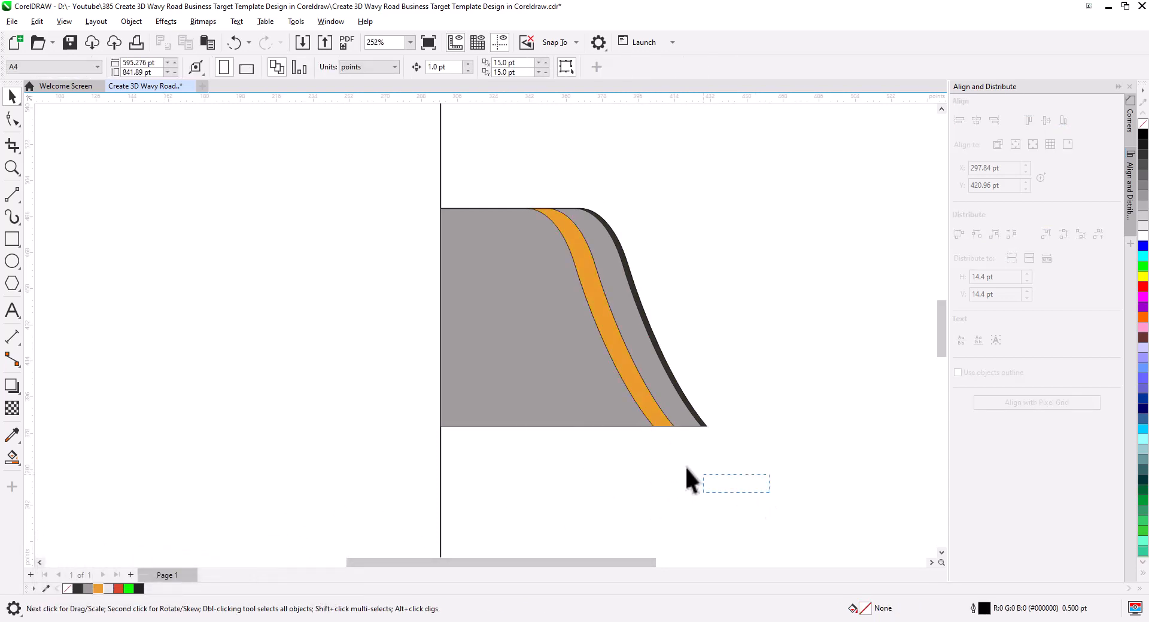
# Copy the striped half-road to the left, mirror it horizontally and join it to the original at the vertical centre line.
pyautogui.moveTo(655, 366); pyautogui.dragTo(324, 367)
pyautogui.click(367, 395)
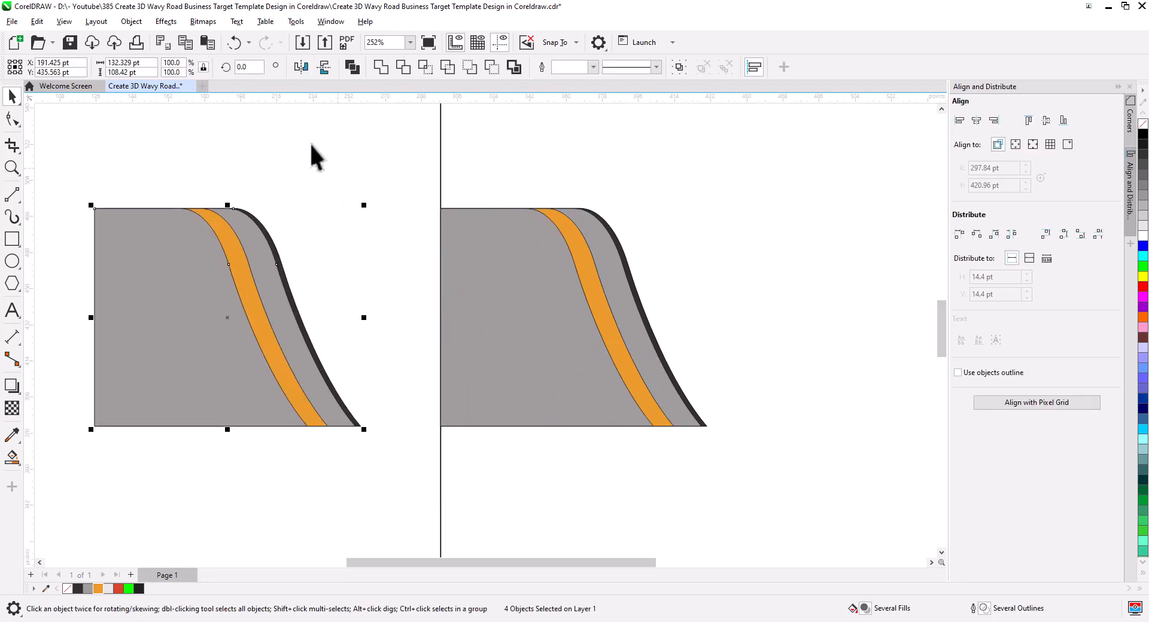
pyautogui.click(301, 66)
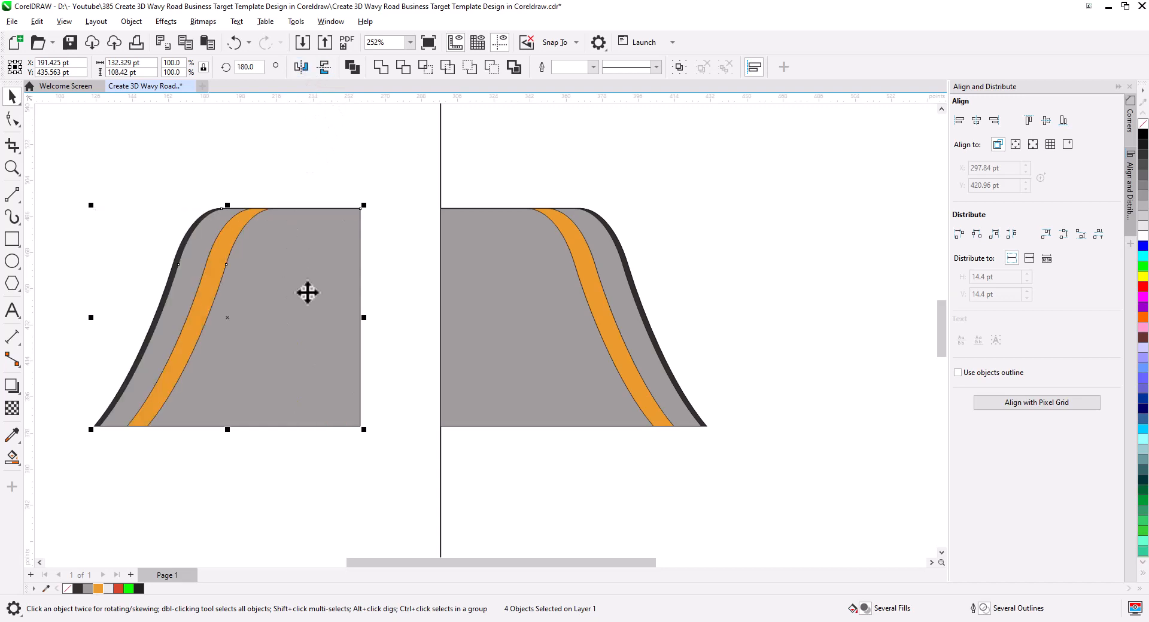
pyautogui.moveTo(357, 277); pyautogui.dragTo(441, 272)
pyautogui.click(416, 200)
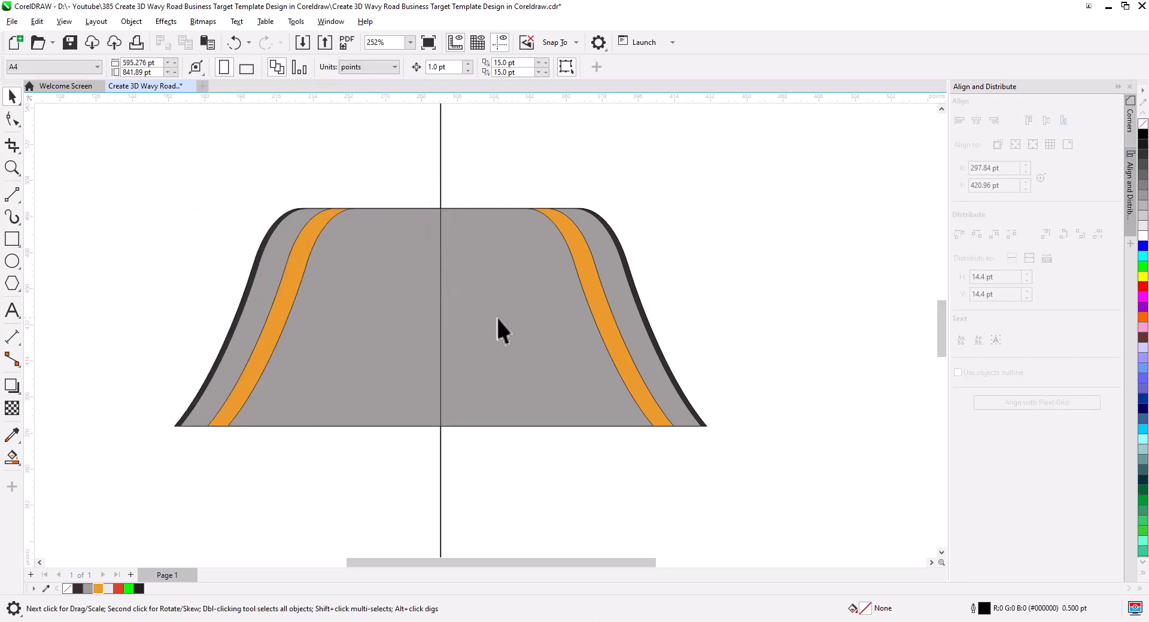
# Save the drawing and weld the two grey road halves into a single shape.
pyautogui.hotkey('ctrl', 'a')
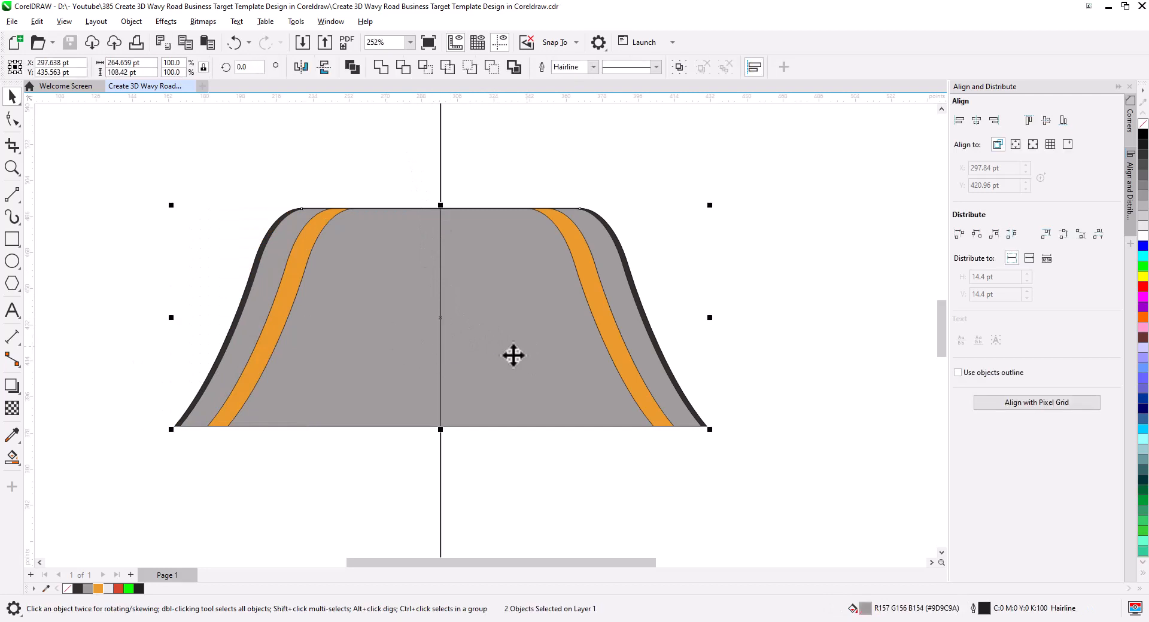
pyautogui.click(381, 68)
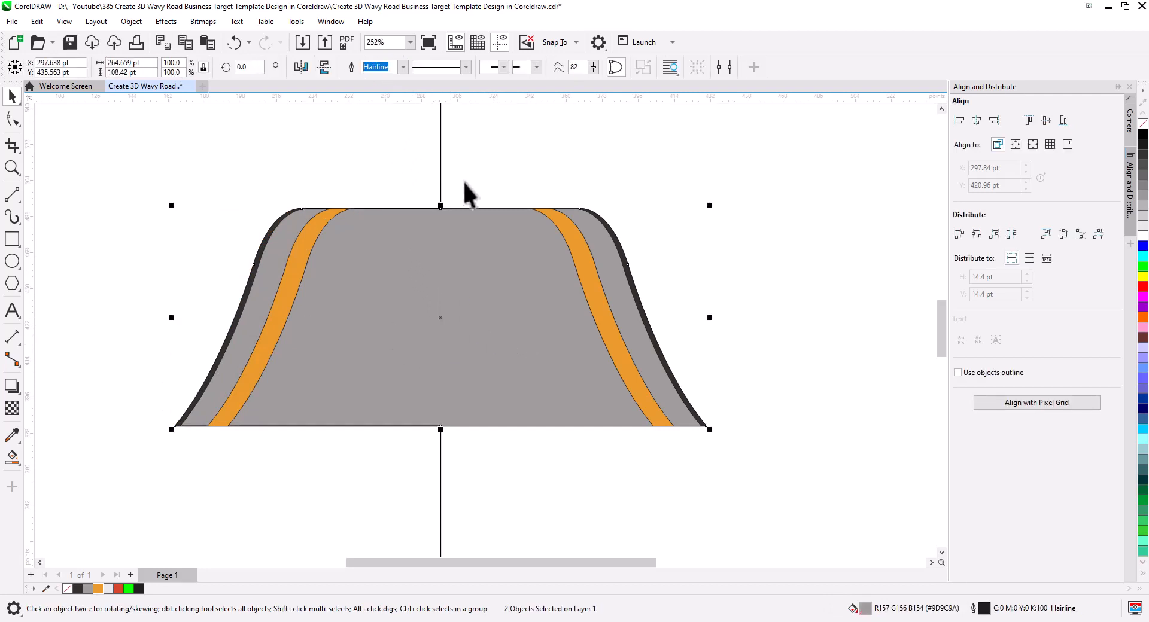
pyautogui.click(518, 180)
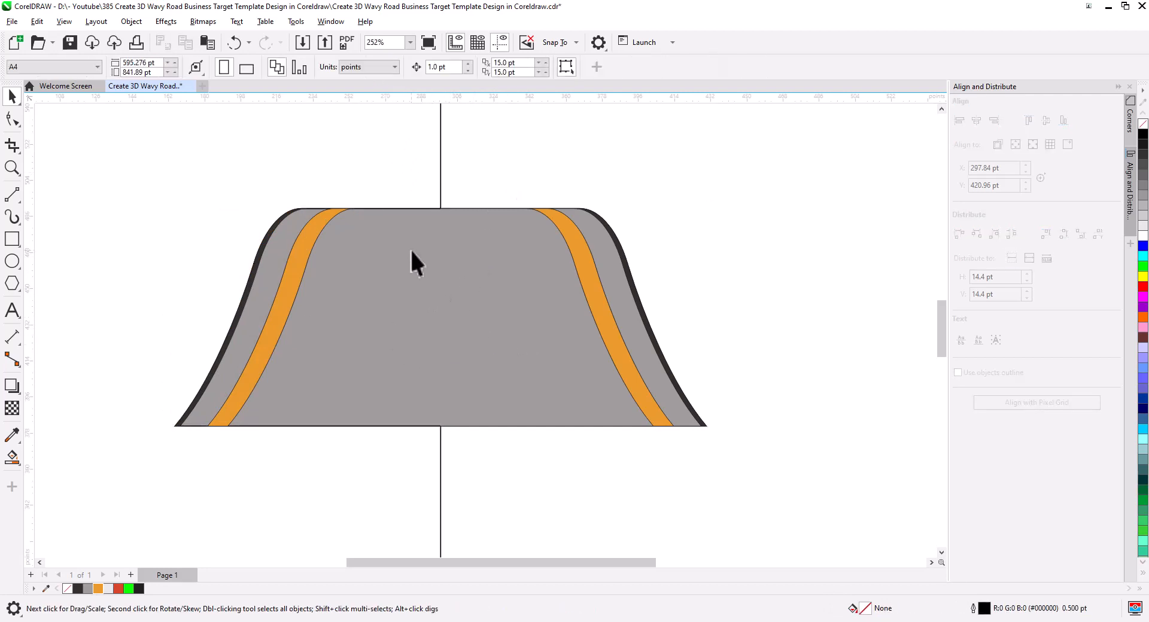
# Draw a line about 108 pt tall down the road just left of centre, and shift its lower end about 4 pt left.
pyautogui.scroll(2, 431, 219)
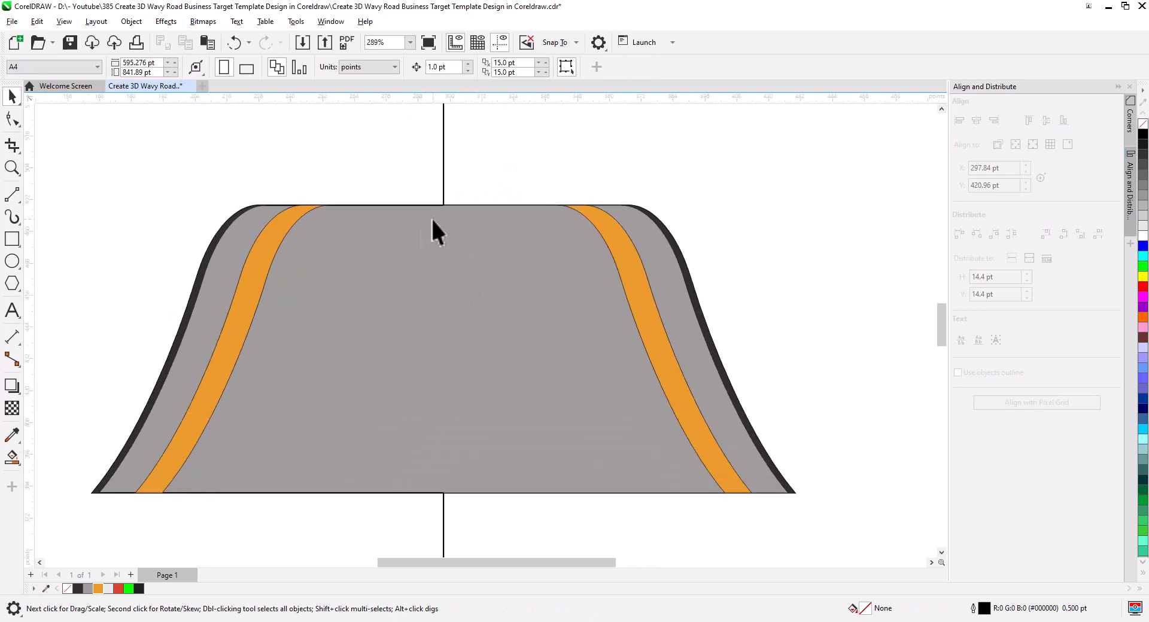
pyautogui.click(12, 195)
pyautogui.moveTo(438, 205); pyautogui.dragTo(432, 493)
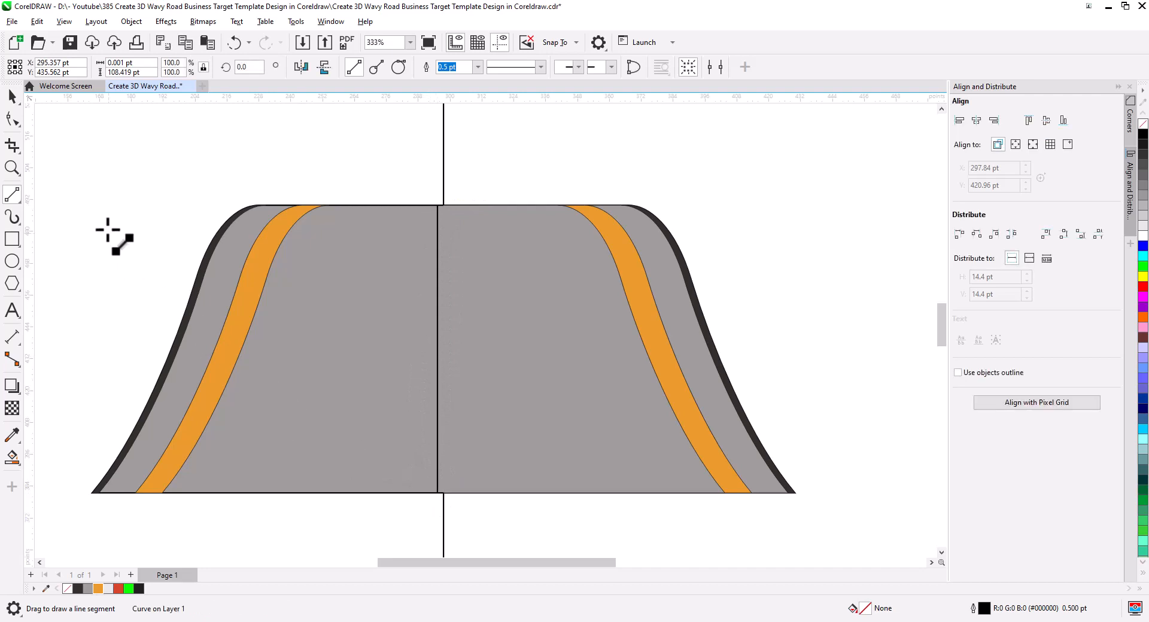
pyautogui.click(12, 118)
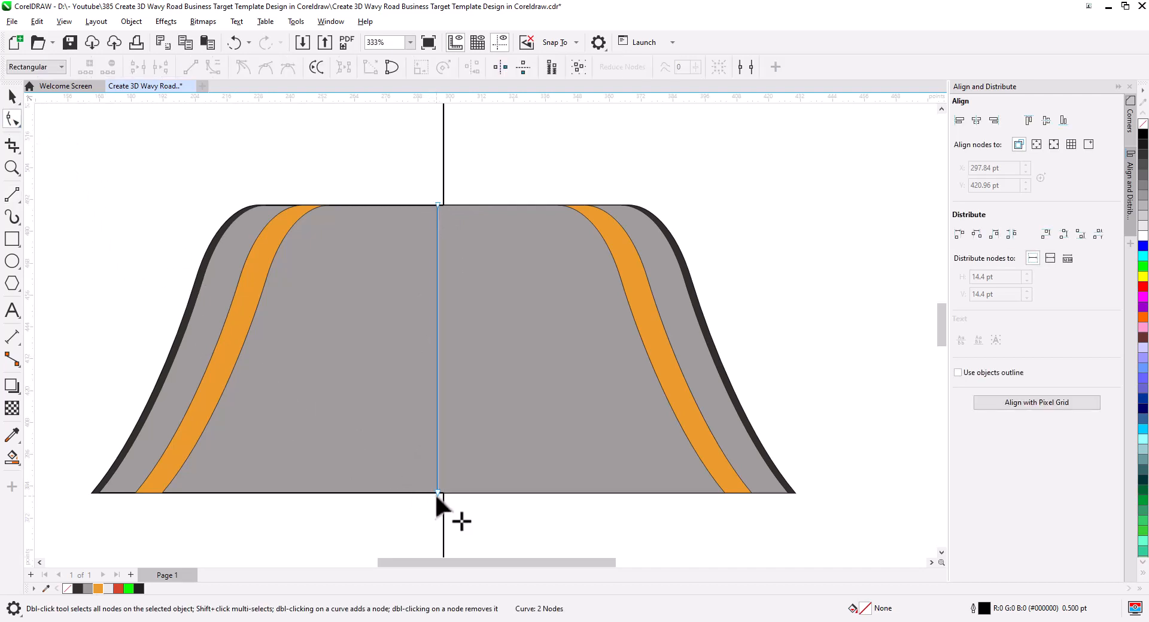
pyautogui.moveTo(435, 492); pyautogui.dragTo(427, 492)
pyautogui.click(16, 97)
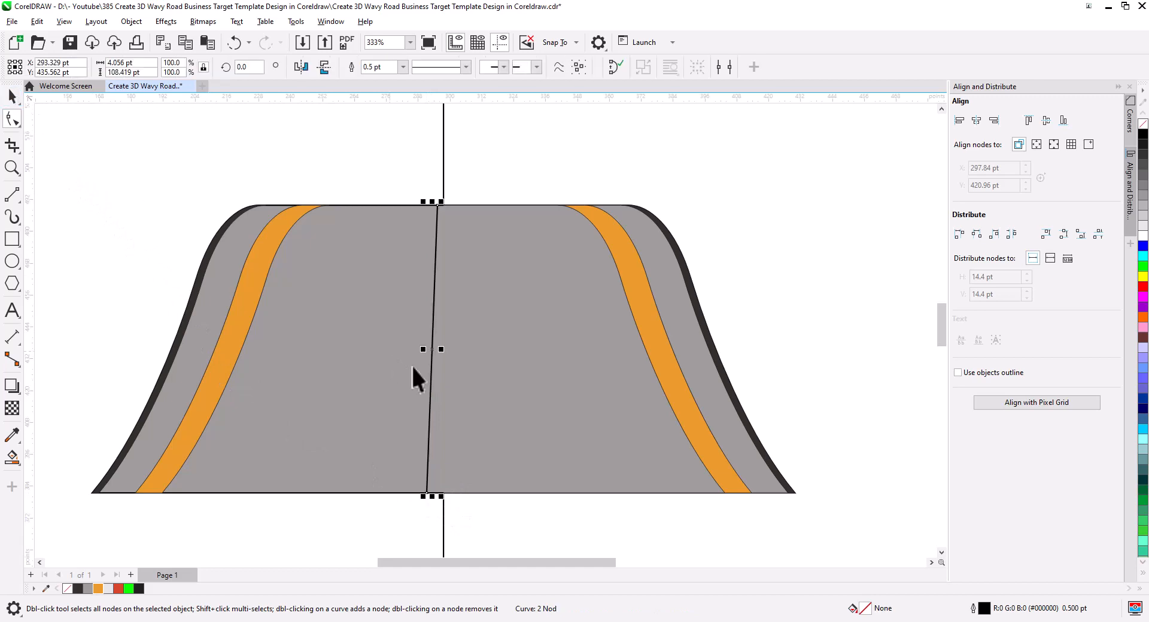
# Copy the slanted centre line to the right, mirror it horizontally and place it about 9 pt from the original.
pyautogui.moveTo(428, 368); pyautogui.dragTo(467, 372)
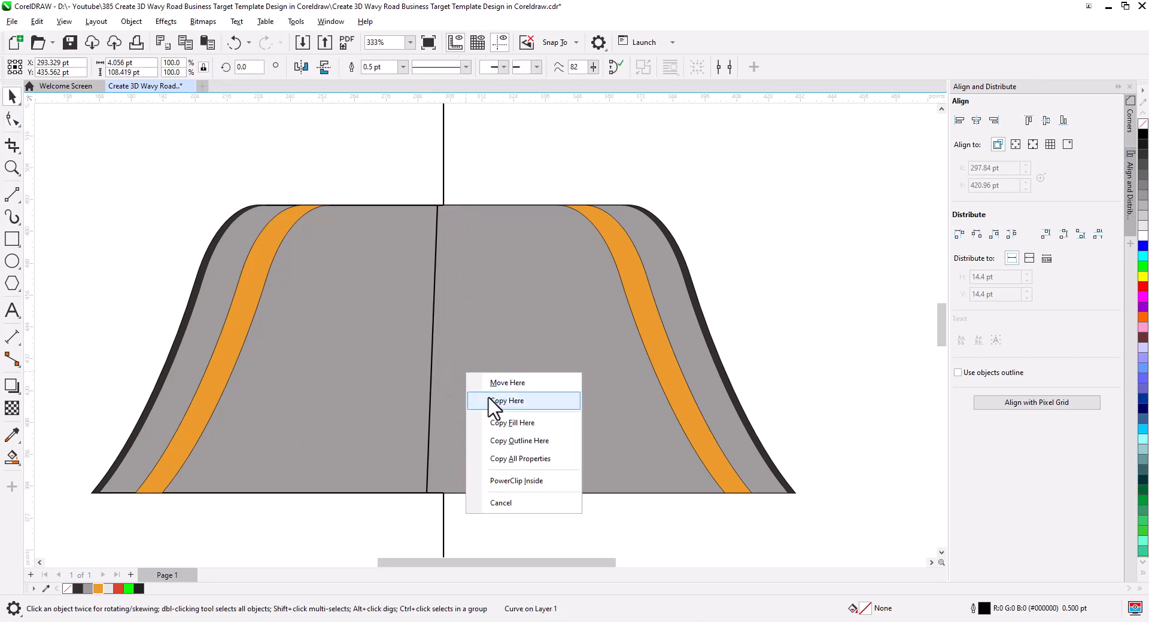
pyautogui.click(497, 400)
pyautogui.click(301, 67)
pyautogui.scroll(5, 457, 230)
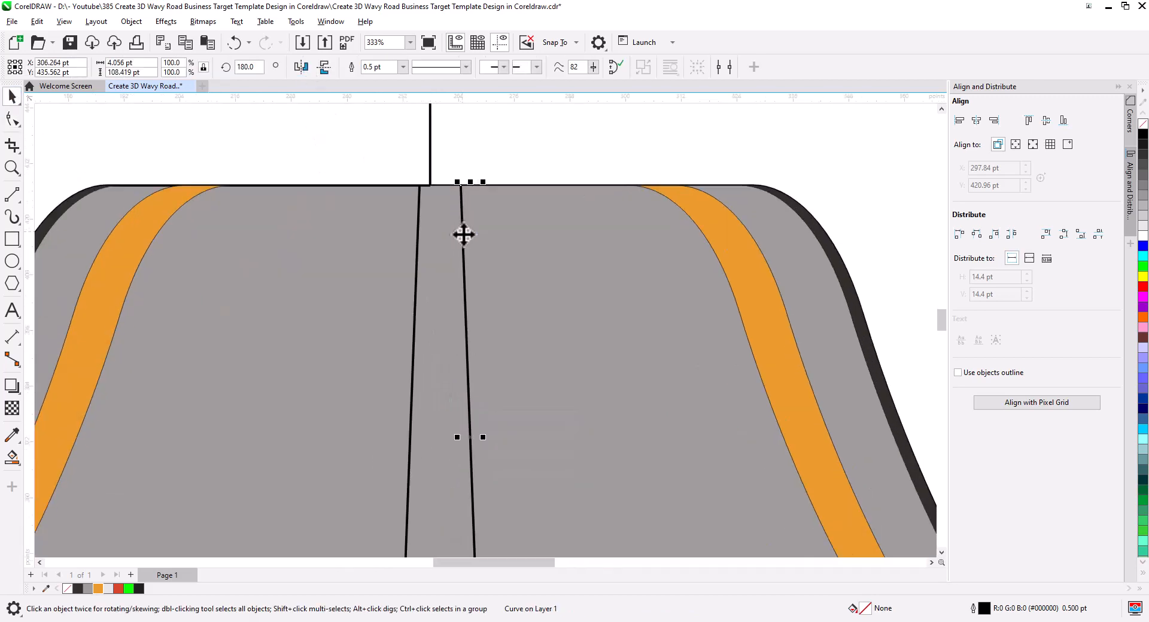
pyautogui.moveTo(461, 190); pyautogui.dragTo(418, 227)
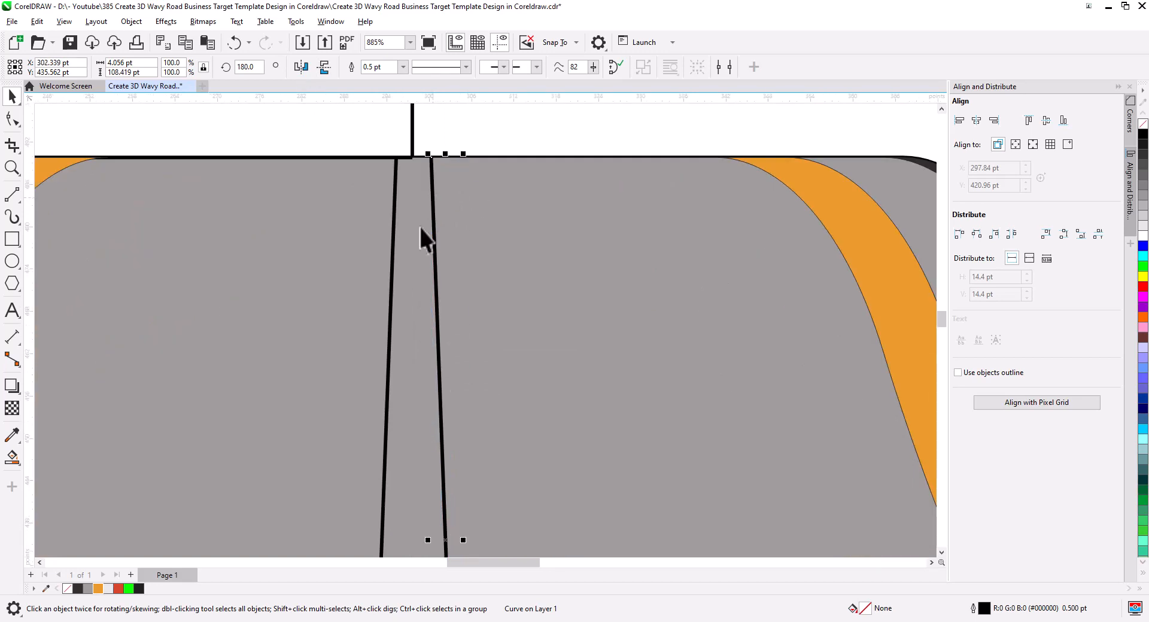
# Combine the two slanted centre lines into one curve object.
pyautogui.keyDown('shift'); pyautogui.click(392, 256); pyautogui.keyUp('shift')
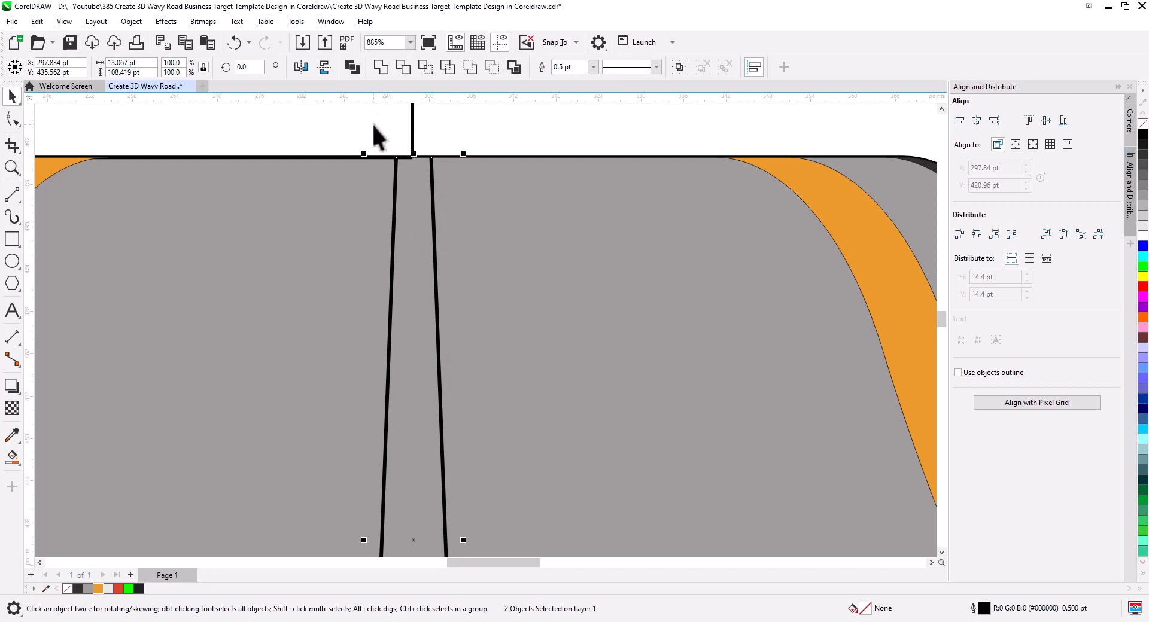
pyautogui.click(352, 67)
pyautogui.scroll(-3, 417, 204)
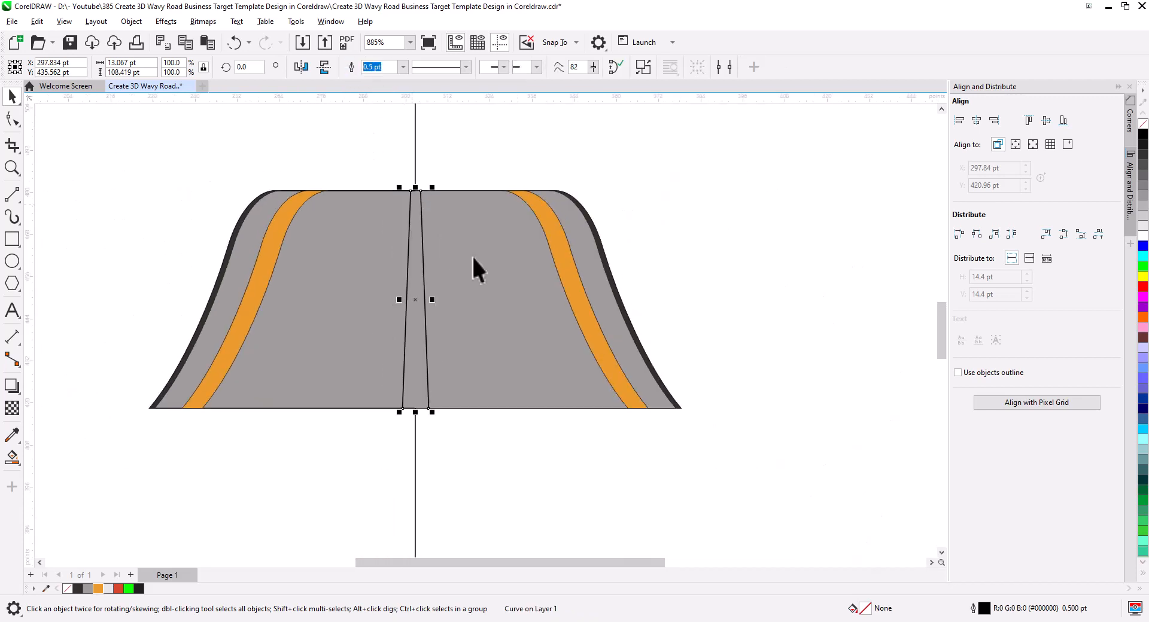
pyautogui.click(703, 256)
pyautogui.click(423, 329)
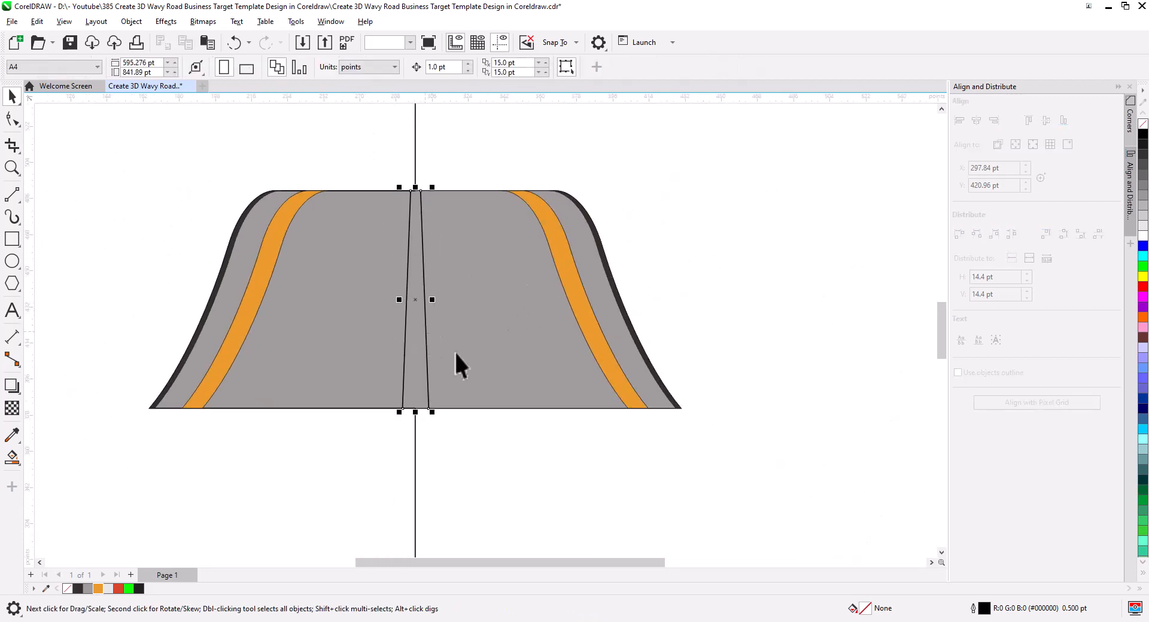
# Align the centre lines horizontally with the centre of the grey road.
pyautogui.keyDown('shift'); pyautogui.click(479, 374); pyautogui.keyUp('shift')
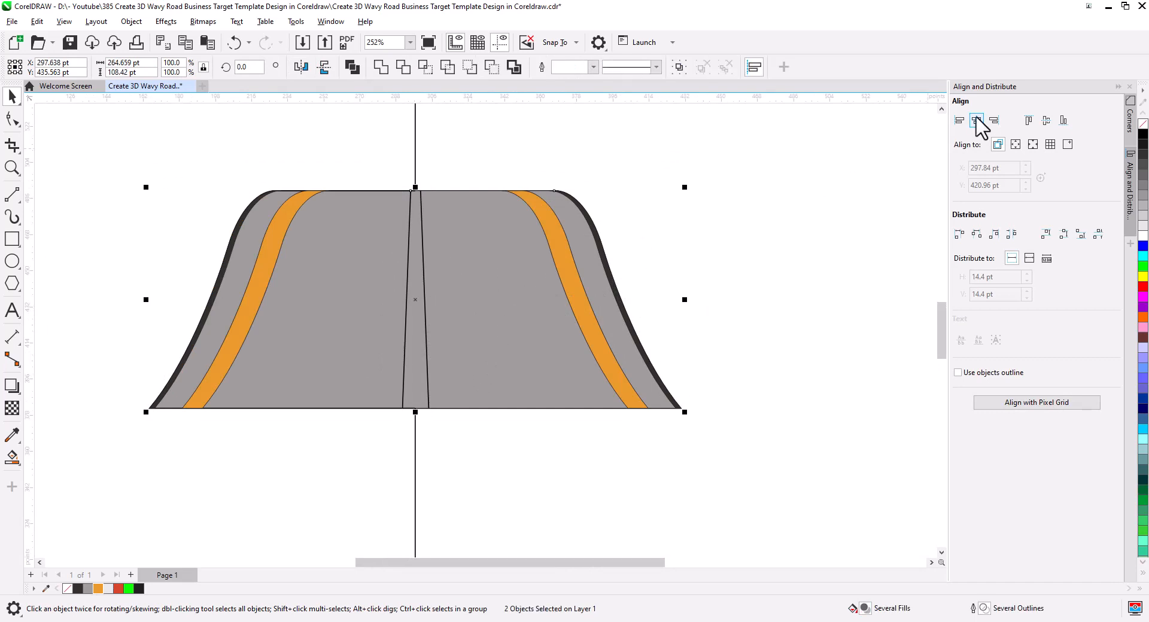
pyautogui.click(666, 364)
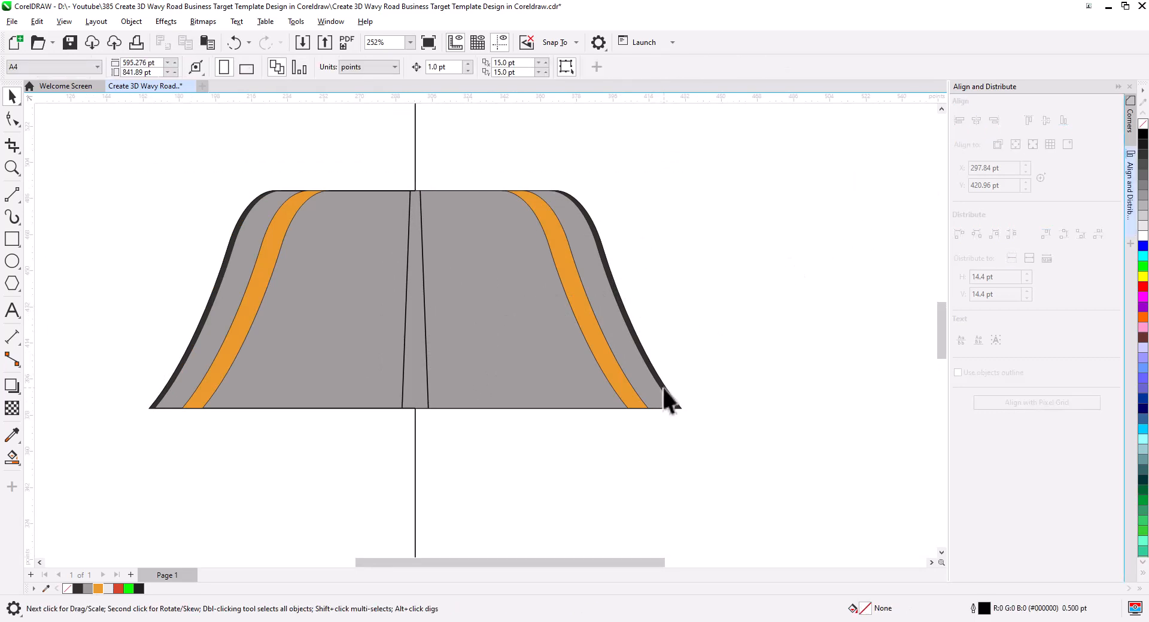
# Cut the two orange stripes, the two dark edge strips and the centre lines from the grey road.
pyautogui.keyDown('shift'); pyautogui.click(629, 404); pyautogui.keyUp('shift')
pyautogui.keyDown('shift'); pyautogui.click(425, 385); pyautogui.keyUp('shift')
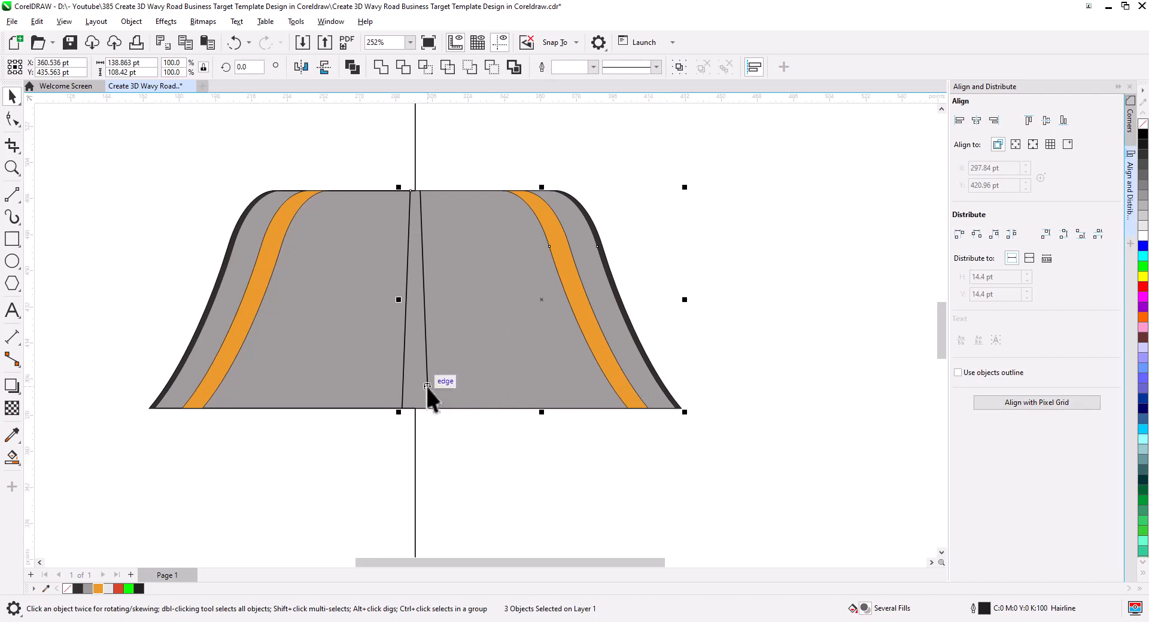
pyautogui.keyDown('shift'); pyautogui.click(204, 389); pyautogui.keyUp('shift')
pyautogui.keyDown('shift'); pyautogui.click(156, 397); pyautogui.keyUp('shift')
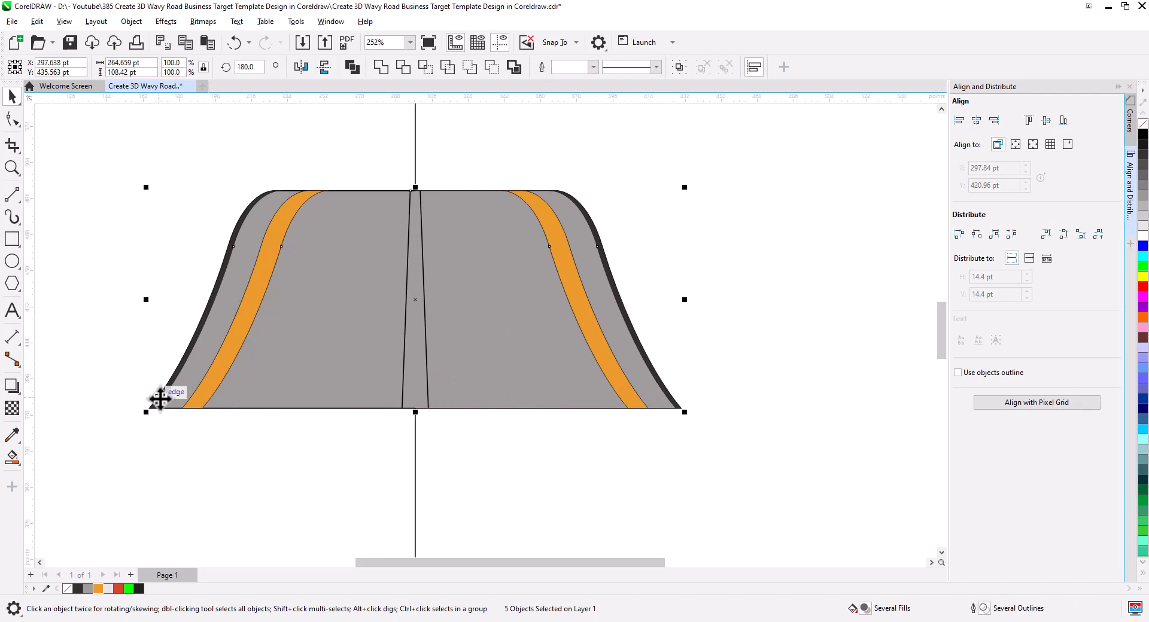
pyautogui.press('Delete')
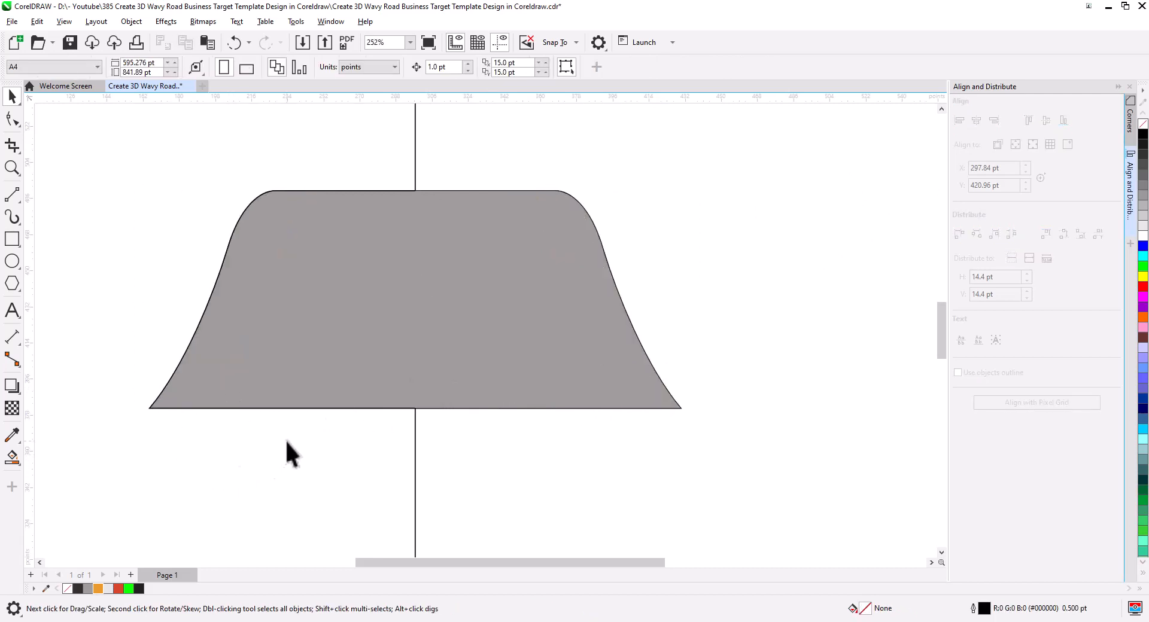
# Delete the two leftover black half-road outlines lying over the grey road.
pyautogui.hotkey('ctrl', 'v')
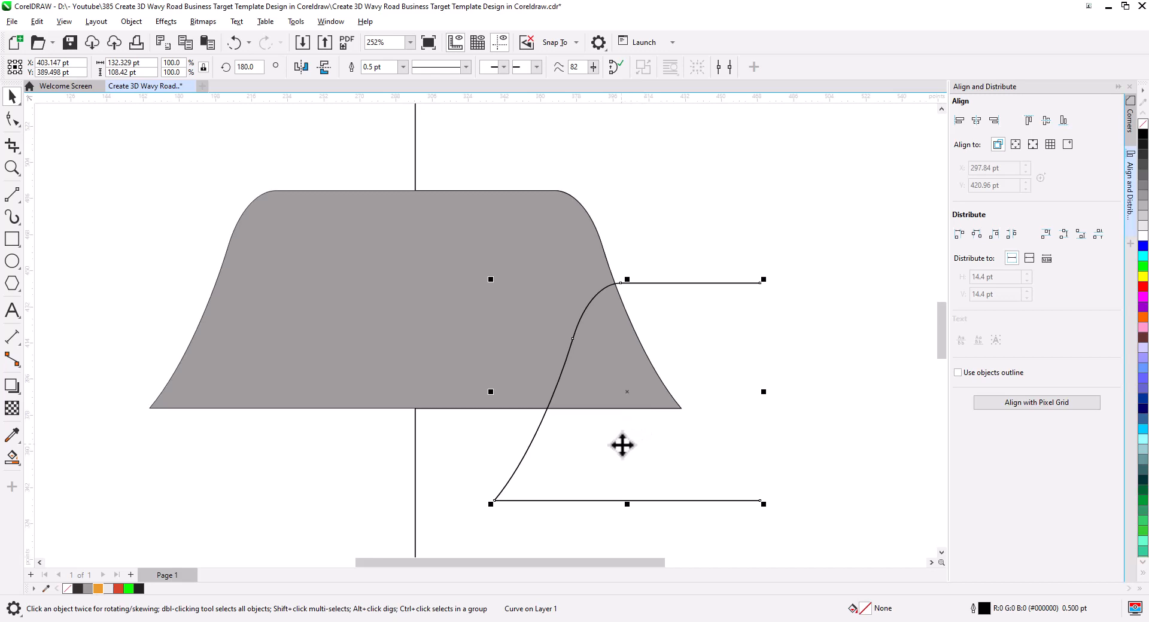
pyautogui.press('Delete')
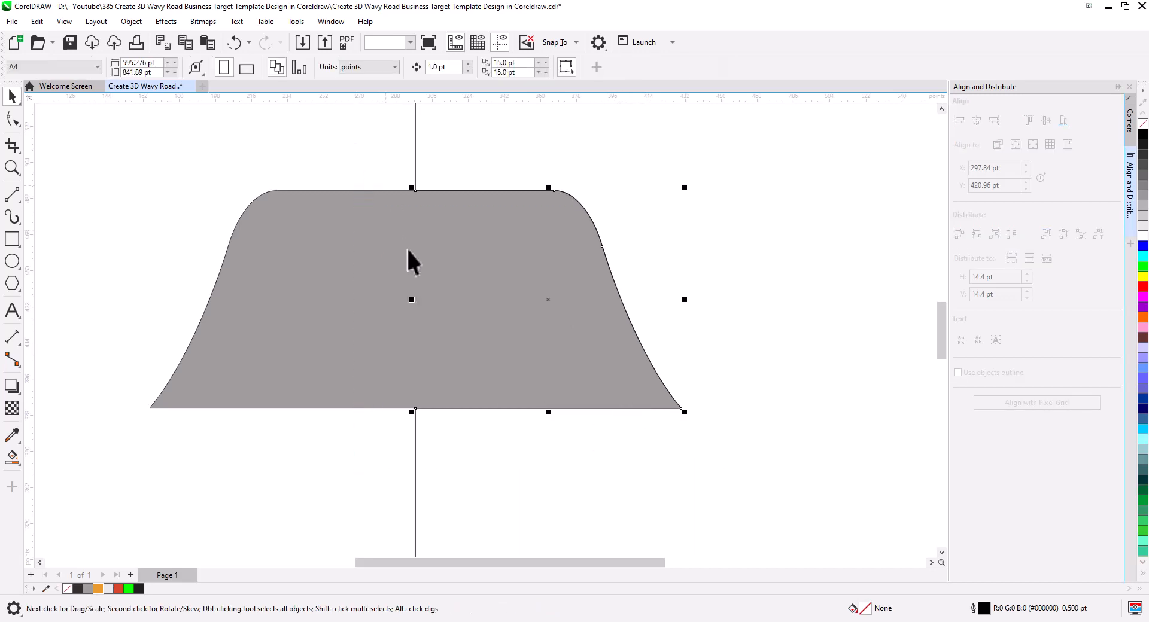
pyautogui.press('Delete')
# Paste the orange stripes, dark edge strips and centre lines back in their original places on the road.
pyautogui.moveTo(423, 263); pyautogui.dragTo(588, 343)
pyautogui.hotkey('ctrl', 'z')
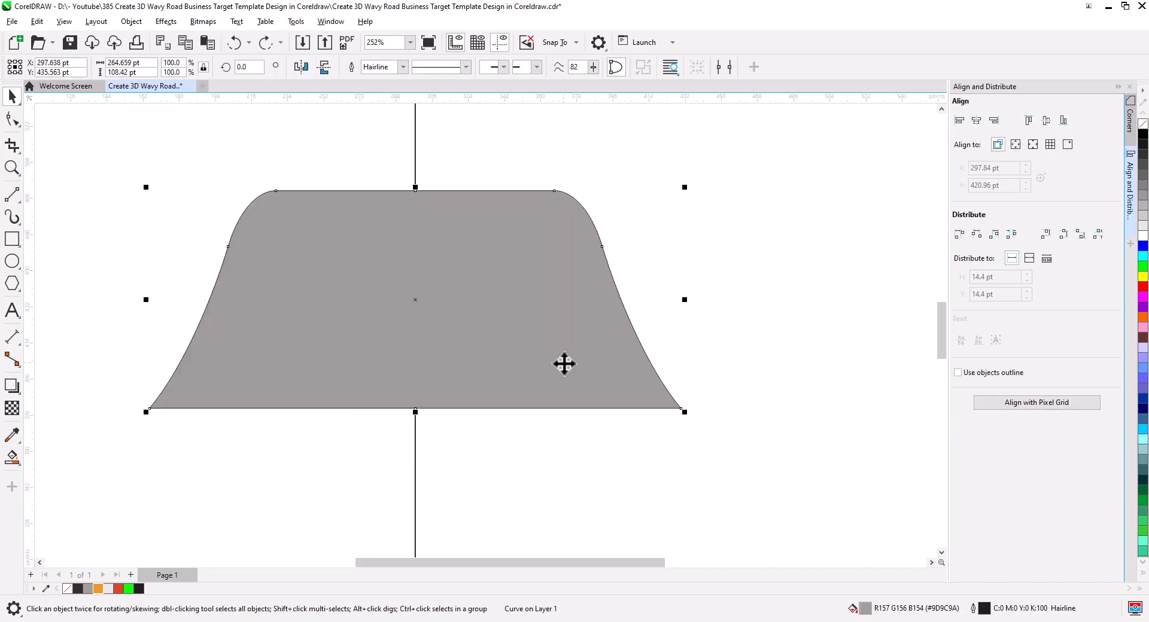
pyautogui.hotkey('ctrl', 'z')
pyautogui.click(614, 475)
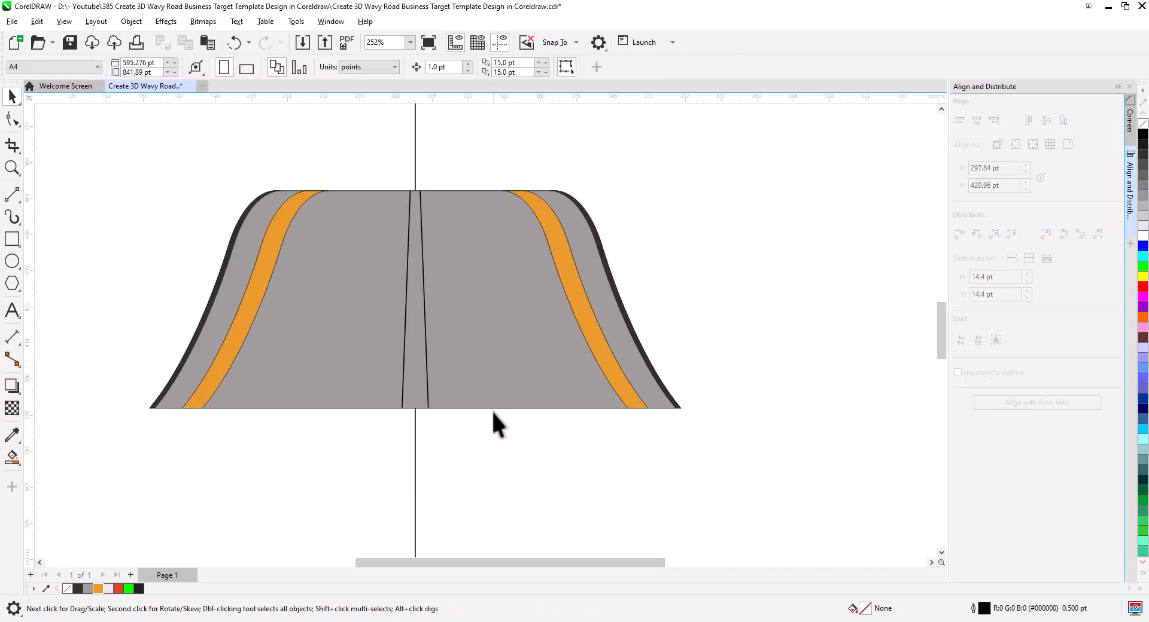
# Smart Fill the area between the two centre lines and colour the new strip white.
pyautogui.click(417, 377)
pyautogui.click(551, 453)
pyautogui.click(12, 458)
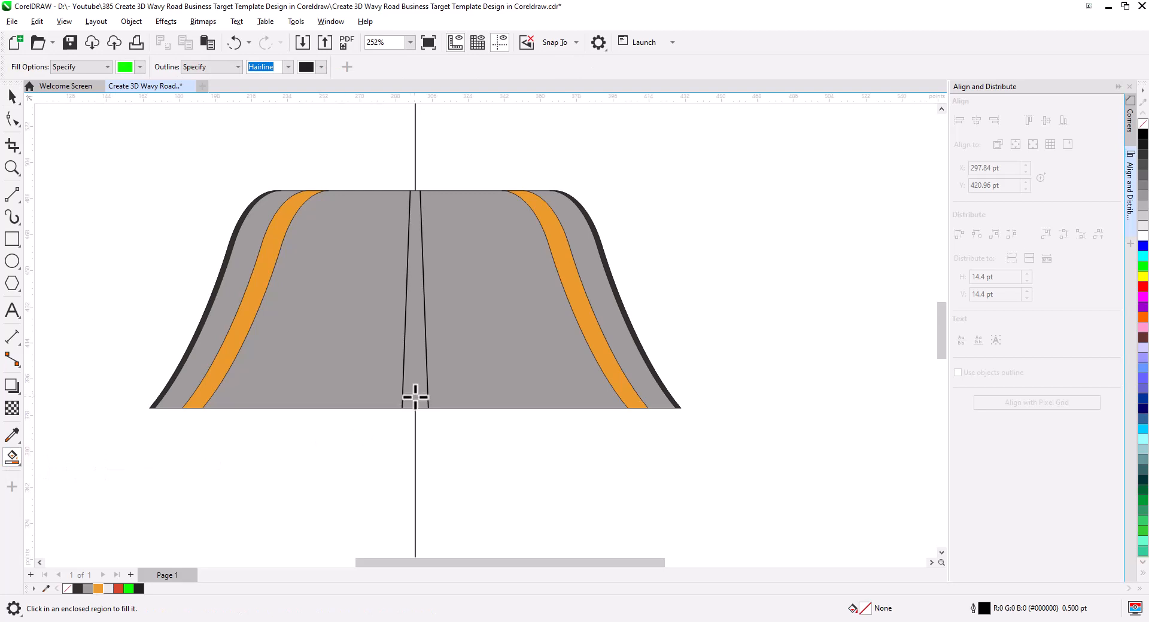
pyautogui.click(415, 389)
pyautogui.click(12, 96)
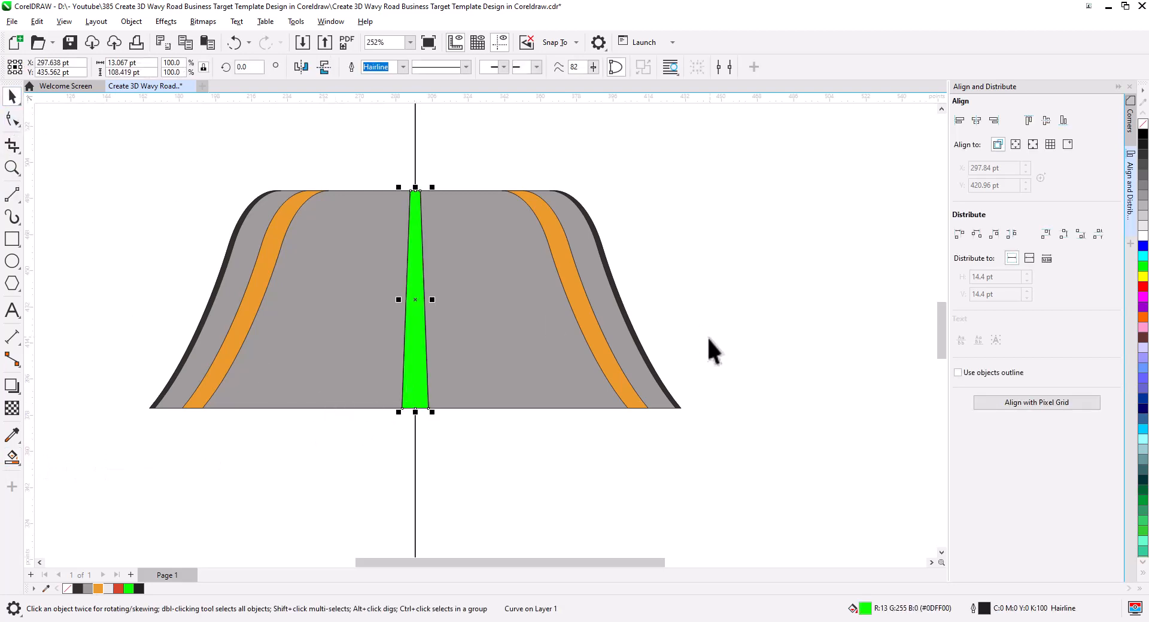
pyautogui.click(1143, 238)
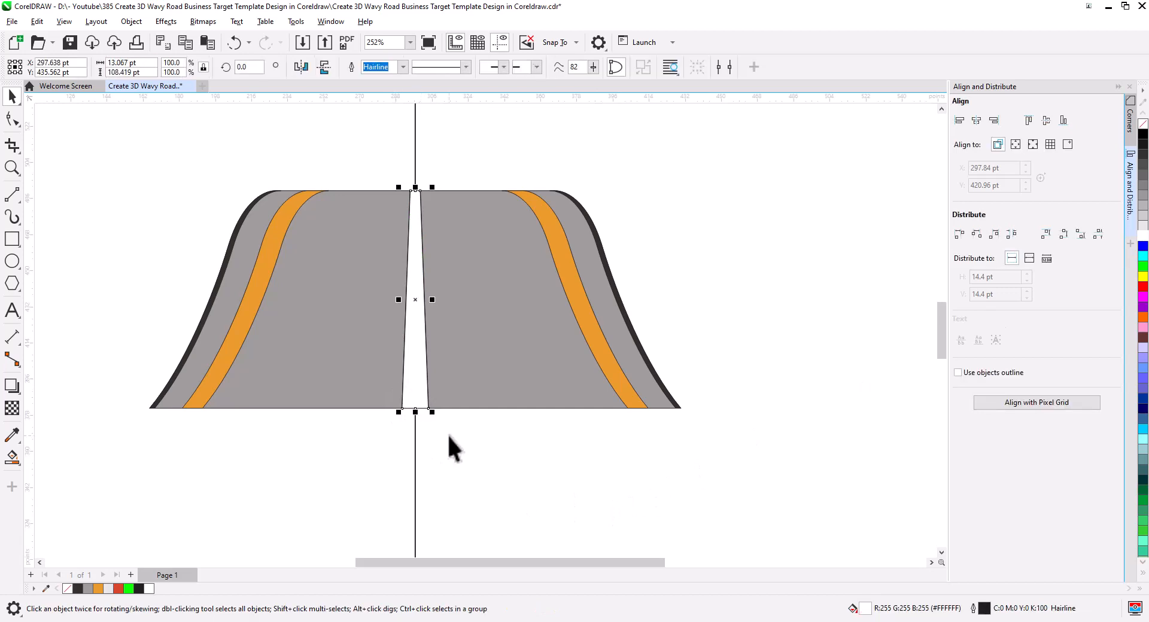
# Cut the white strip, delete the centre lines beneath it and paste the strip back in place.
pyautogui.press('Delete')
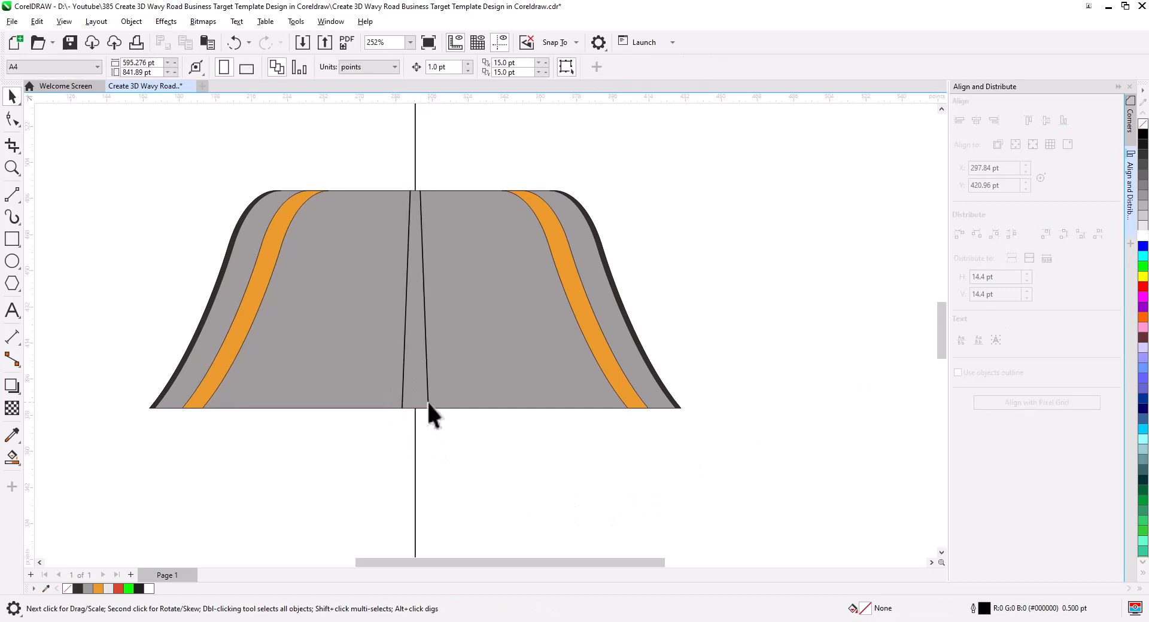
pyautogui.click(426, 401)
pyautogui.press('Delete')
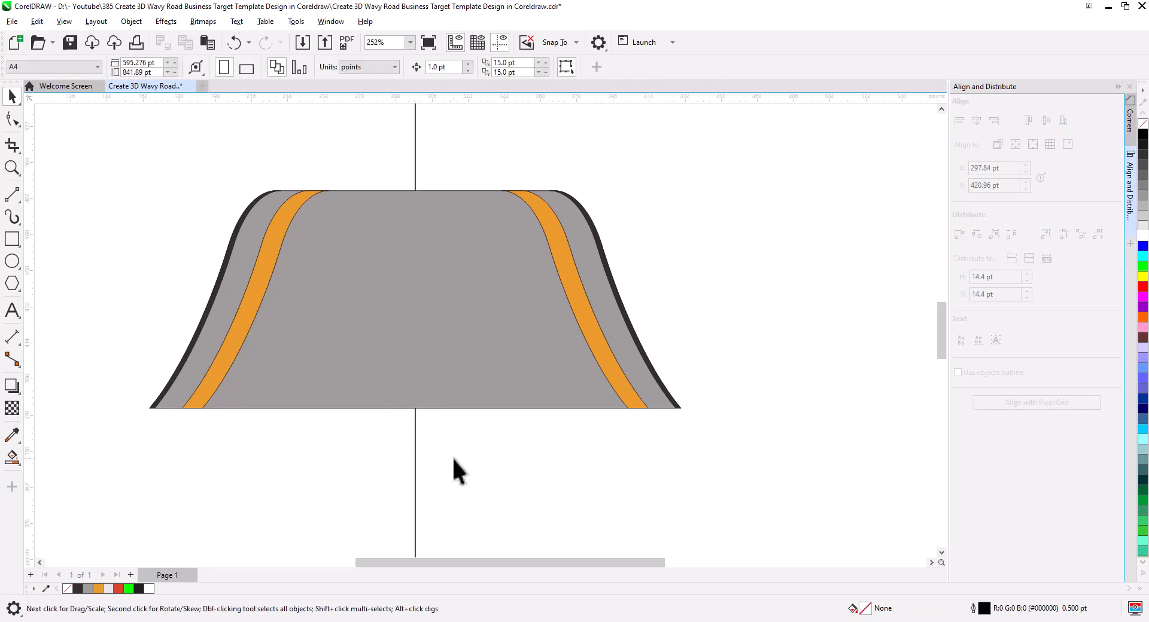
pyautogui.hotkey('ctrl', 'z')
pyautogui.press('Escape')
# Draw a rectangle about 23 by 5.6 pt across the lower part of the white centre strip.
pyautogui.scroll(2, 419, 380)
pyautogui.scroll(-2, 426, 389)
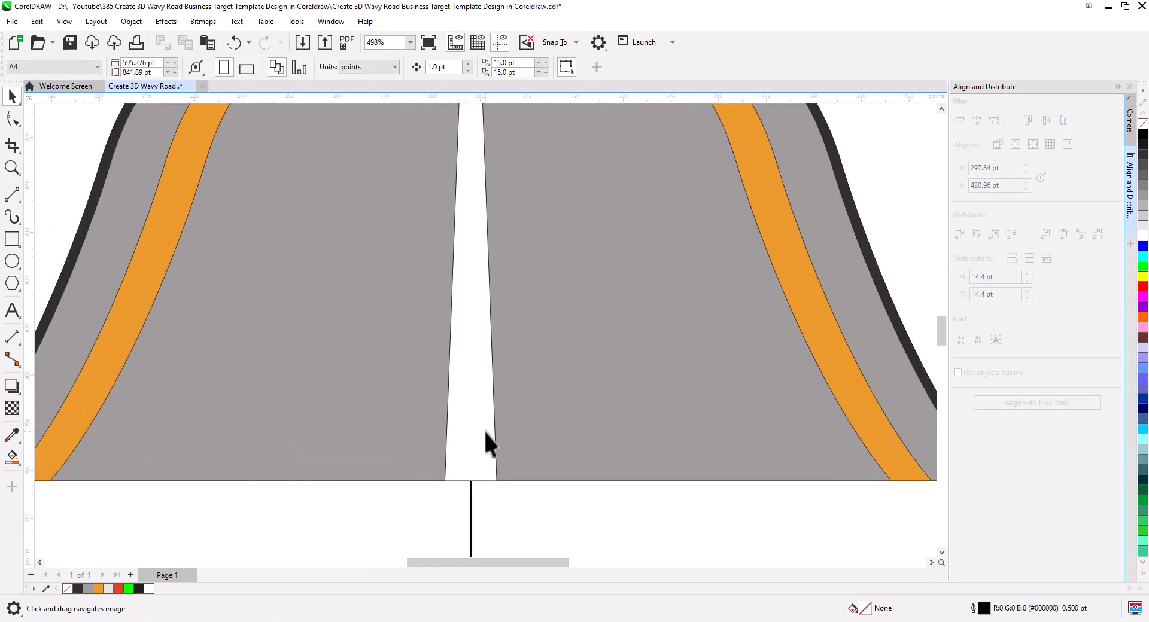
pyautogui.click(12, 239)
pyautogui.moveTo(435, 391); pyautogui.dragTo(506, 408)
pyautogui.click(13, 96)
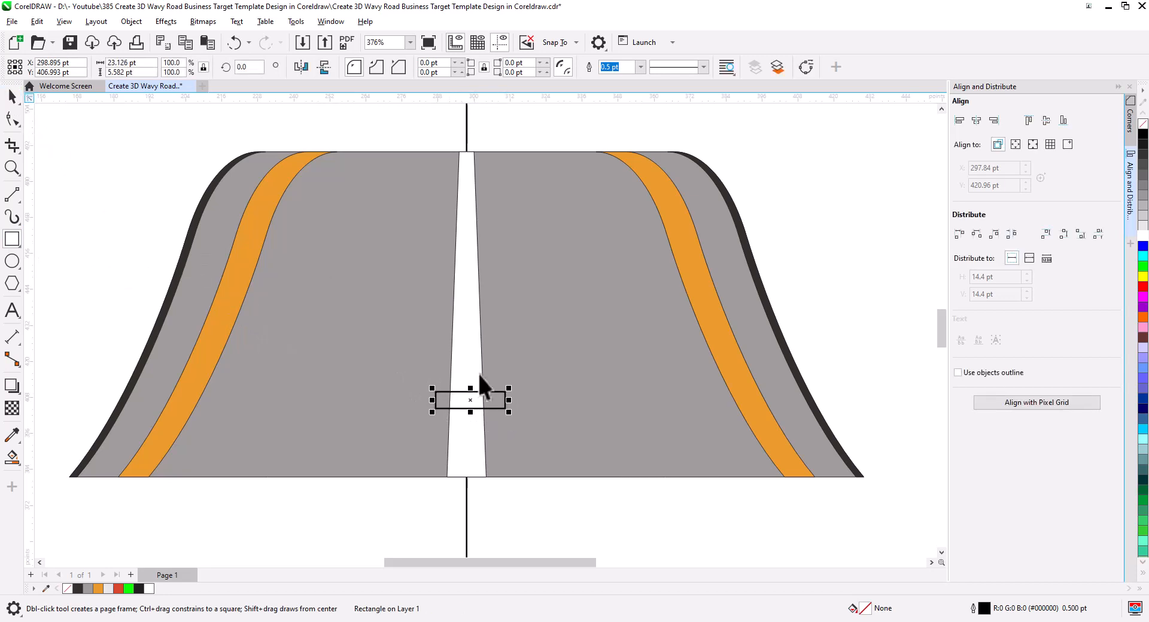
# Copy the rectangle about 22 pt upward and repeat the duplication twice to make four along the white strip.
pyautogui.moveTo(470, 400); pyautogui.dragTo(476, 336)
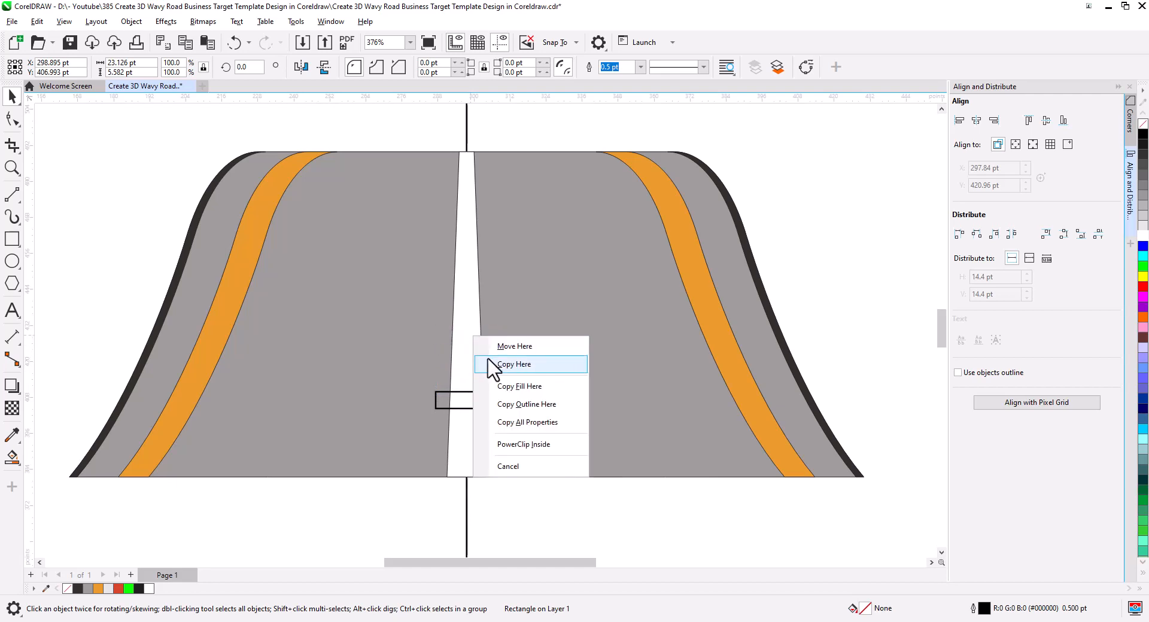
pyautogui.click(494, 366)
pyautogui.hotkey('ctrl', 'r')
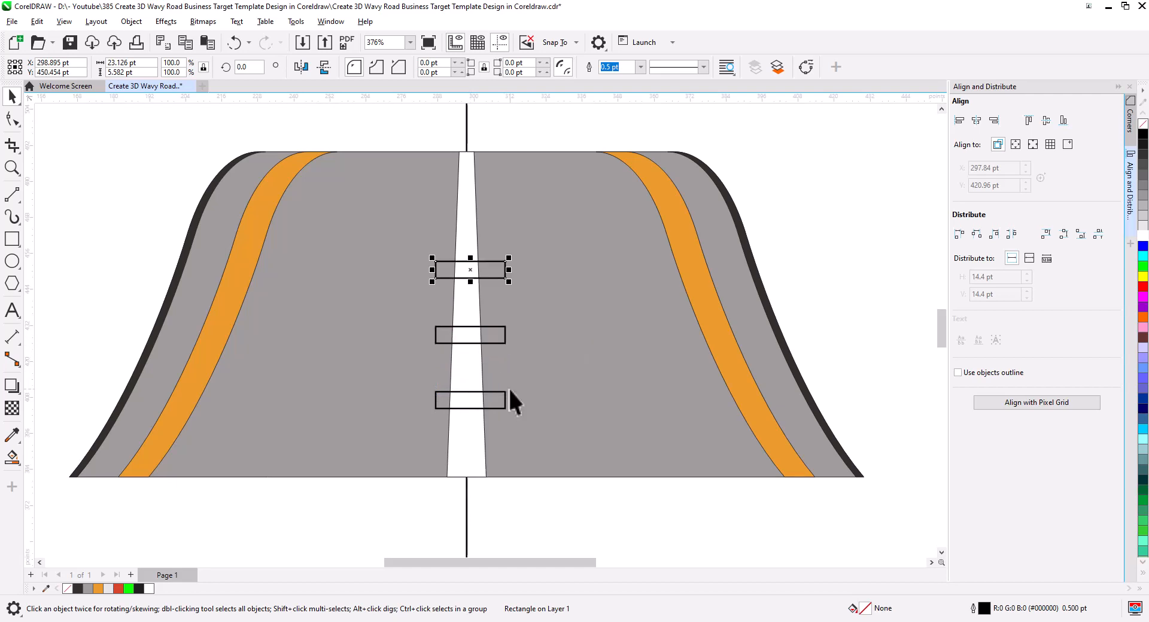
pyautogui.hotkey('ctrl', 'r')
pyautogui.click(607, 533)
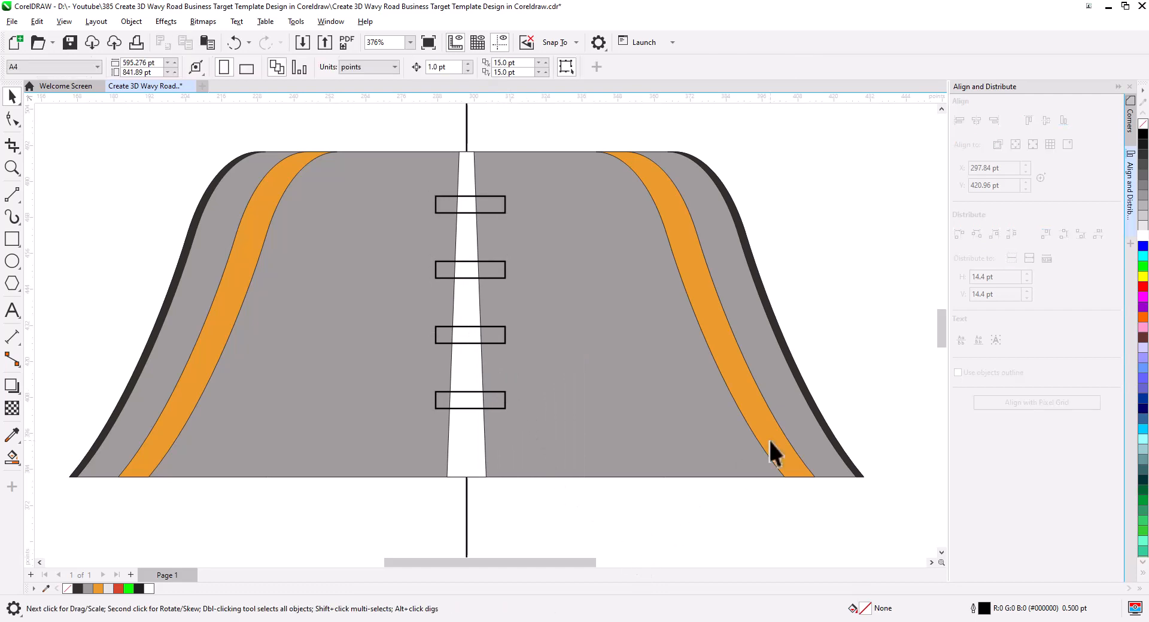
# Raise the lowest rectangle 2 pt and shift the two above it upward, narrowing the spacing toward the road's far end.
pyautogui.moveTo(432, 367); pyautogui.dragTo(431, 370)
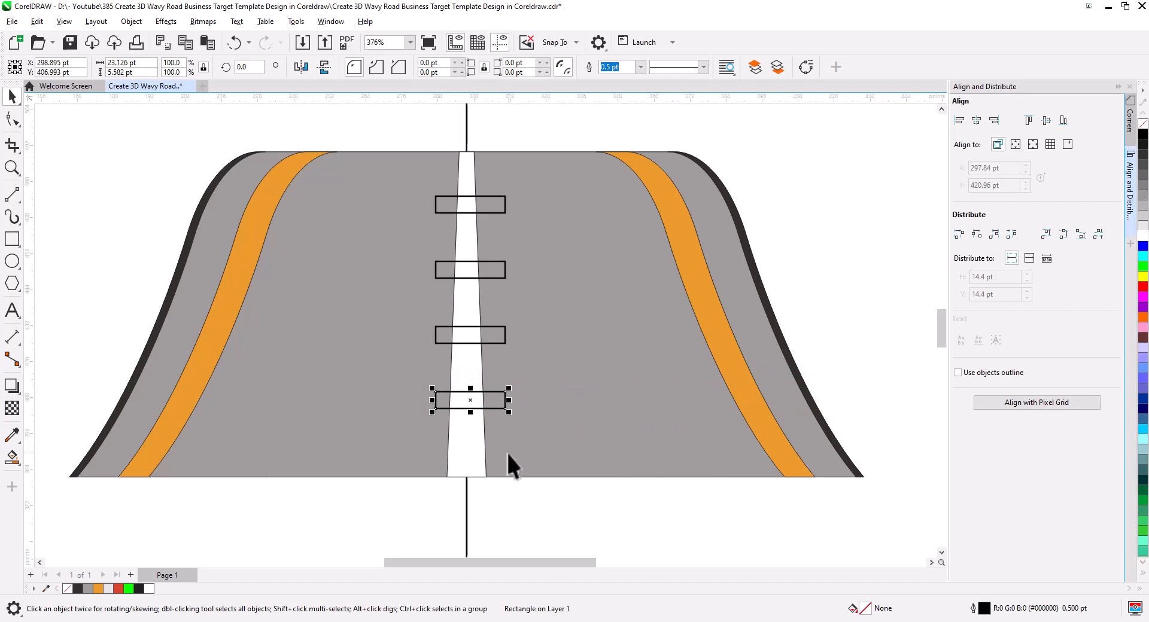
pyautogui.press('Up')
pyautogui.press('Up')
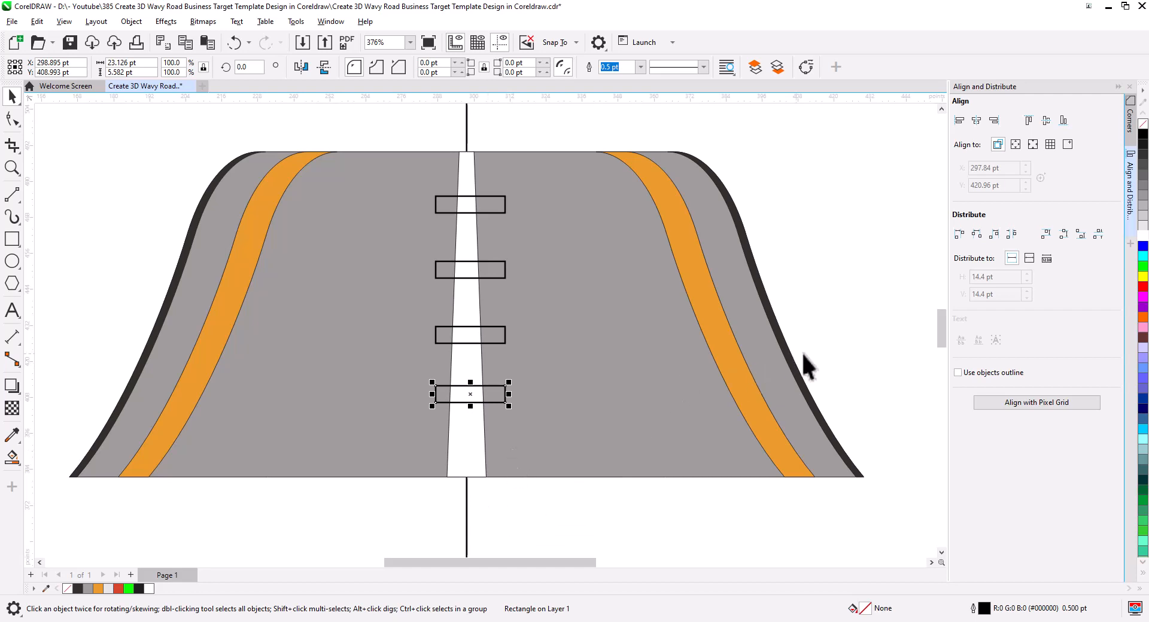
pyautogui.moveTo(818, 350); pyautogui.dragTo(405, 279)
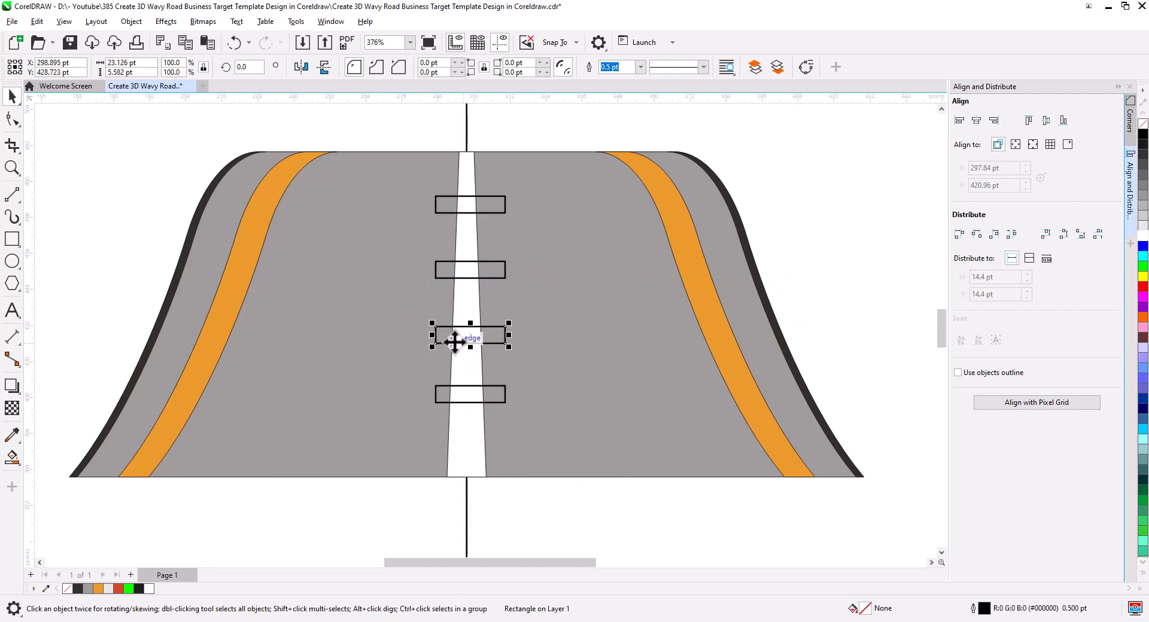
pyautogui.moveTo(443, 338); pyautogui.dragTo(444, 327)
pyautogui.moveTo(442, 268); pyautogui.dragTo(443, 260)
# Copy the uppermost rectangle upward to a position just below the road's top edge.
pyautogui.click(440, 208)
pyautogui.moveTo(439, 208); pyautogui.dragTo(440, 175)
pyautogui.rightClick(441, 175)
pyautogui.click(476, 203)
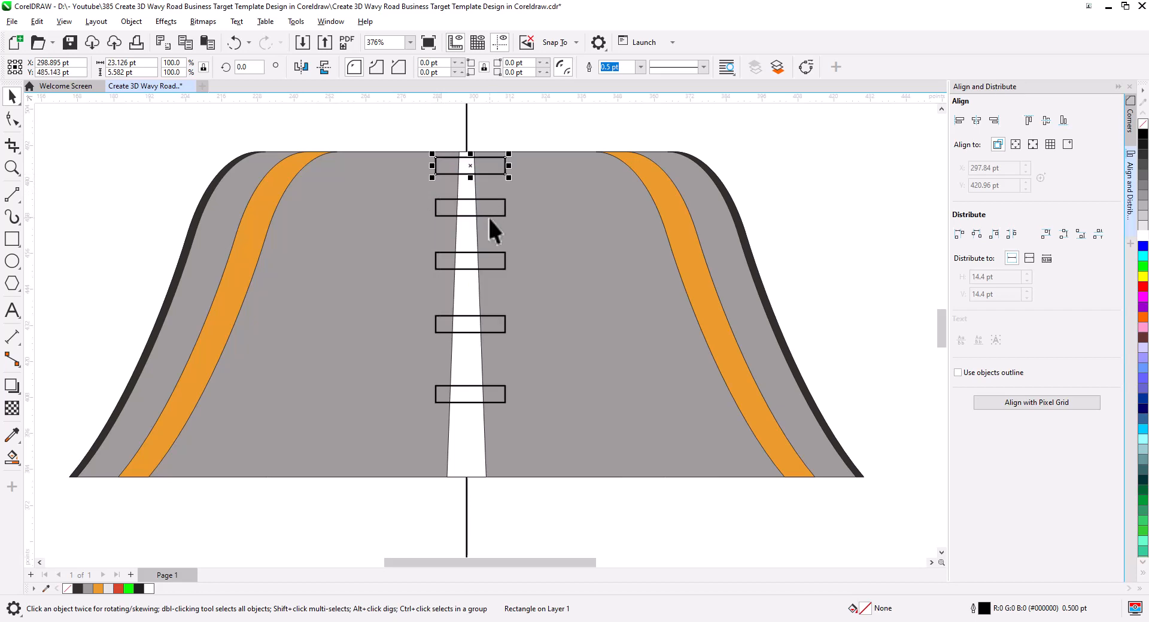
# Turn off object snapping and reduce the heights of the upper rectangles, making the middle one about 4.7 pt high.
pyautogui.moveTo(470, 178); pyautogui.dragTo(472, 177)
pyautogui.click(548, 43)
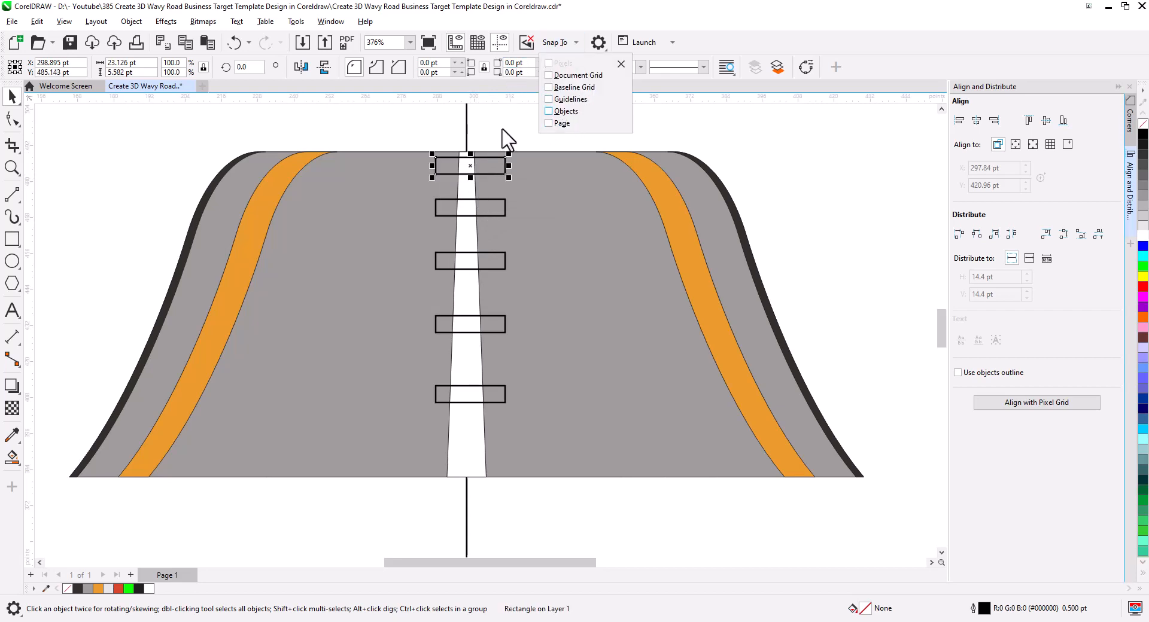
pyautogui.scroll(2, 482, 163)
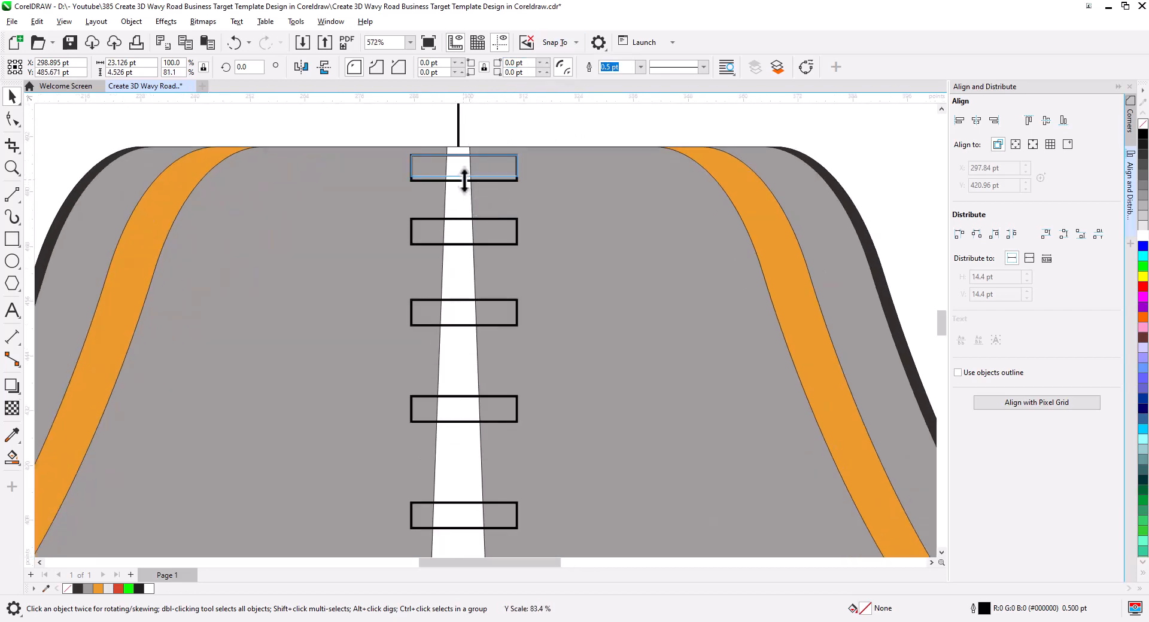
pyautogui.moveTo(465, 186); pyautogui.dragTo(466, 325)
pyautogui.scroll(-5, 477, 367)
pyautogui.moveTo(504, 376); pyautogui.dragTo(485, 373)
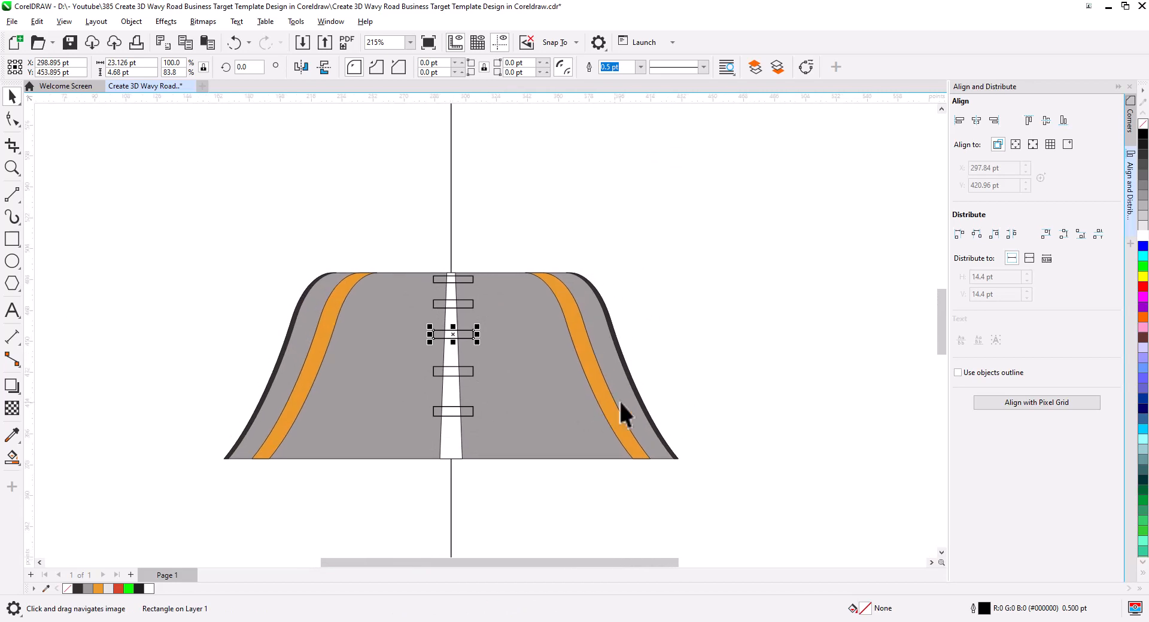
# Trim the white centre strip into dashes with the five rectangles combined as one shape, and delete that shape.
pyautogui.moveTo(376, 250); pyautogui.dragTo(367, 241)
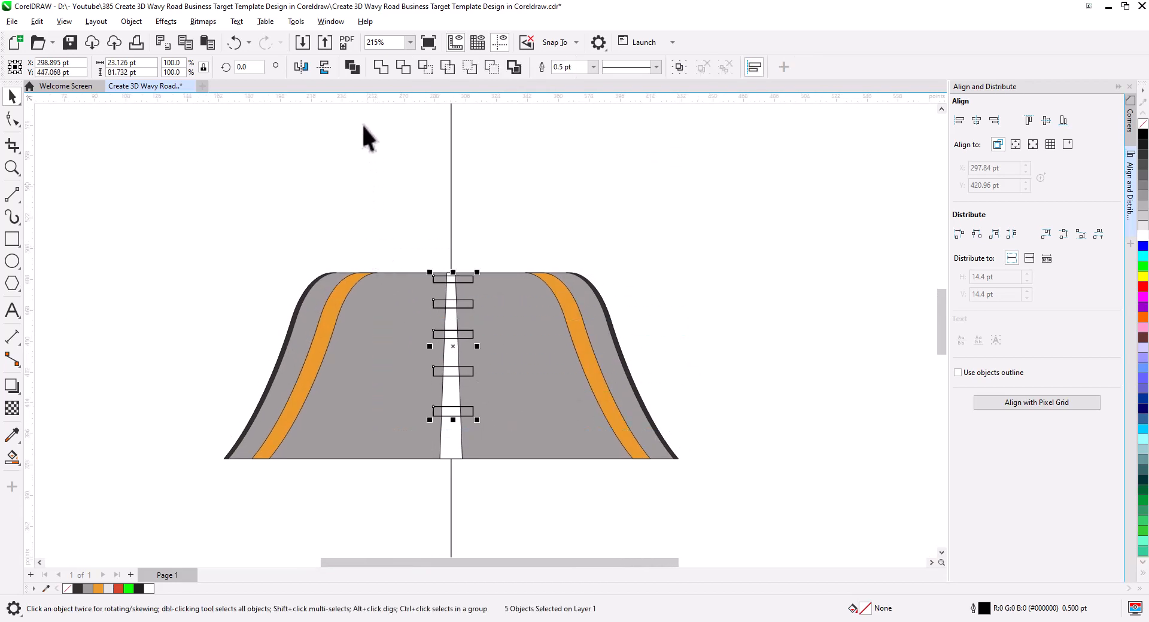
pyautogui.hotkey('ctrl', 'l')
pyautogui.keyDown('shift'); pyautogui.click(454, 443); pyautogui.keyUp('shift')
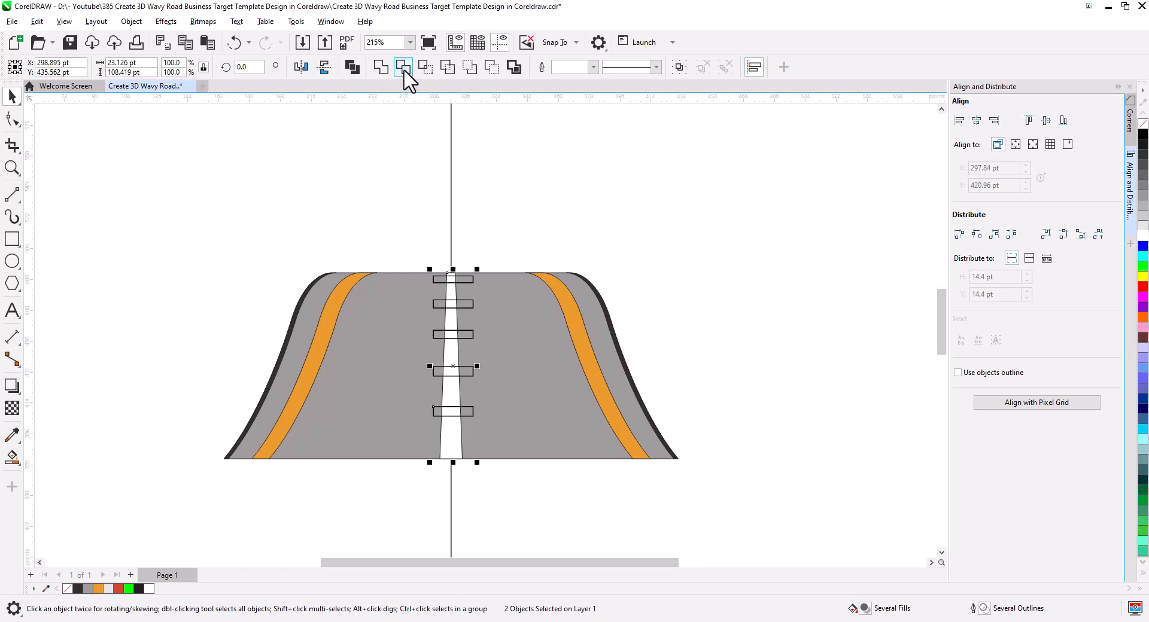
pyautogui.click(403, 66)
pyautogui.click(555, 203)
pyautogui.click(458, 371)
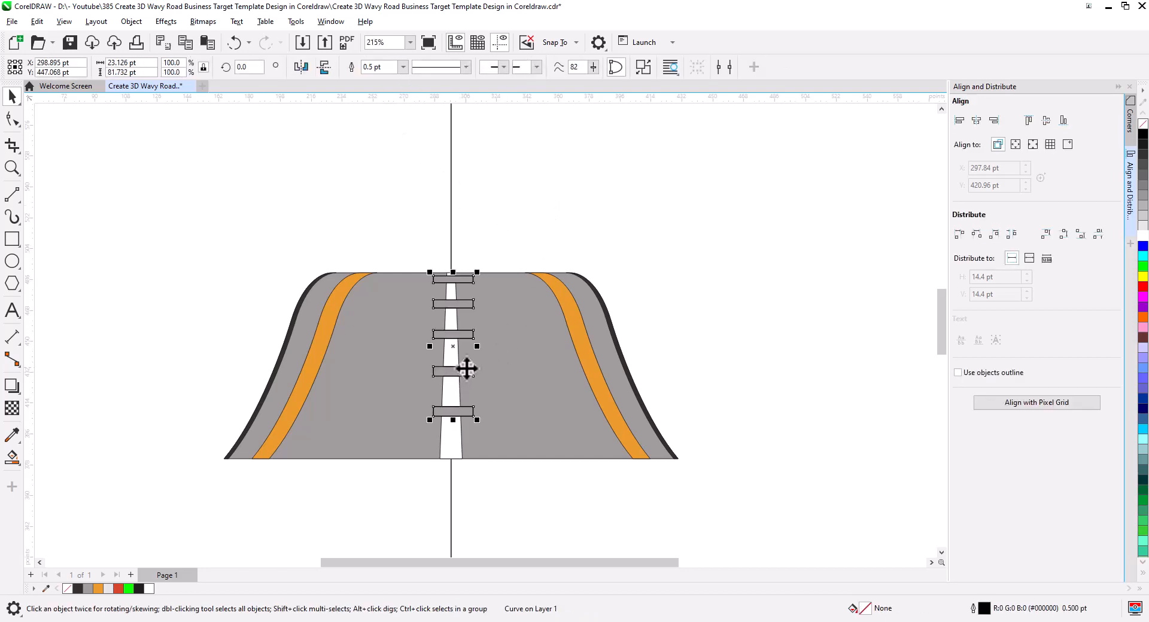
pyautogui.press('Delete')
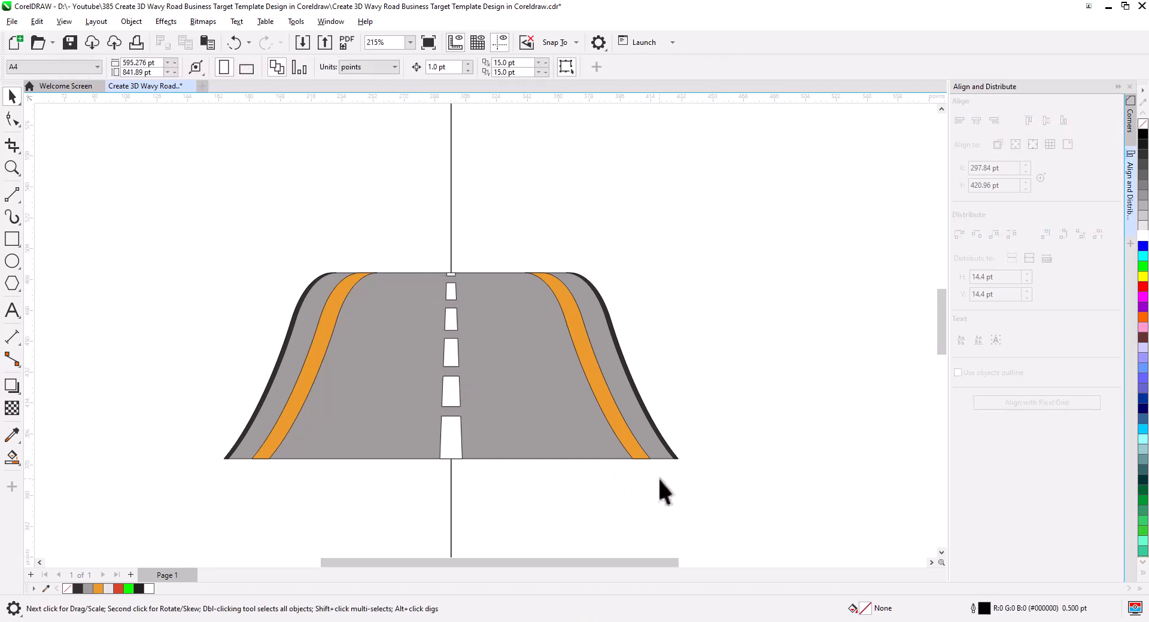
# Remove the outlines from all six road pieces.
pyautogui.moveTo(162, 220); pyautogui.dragTo(161, 219)
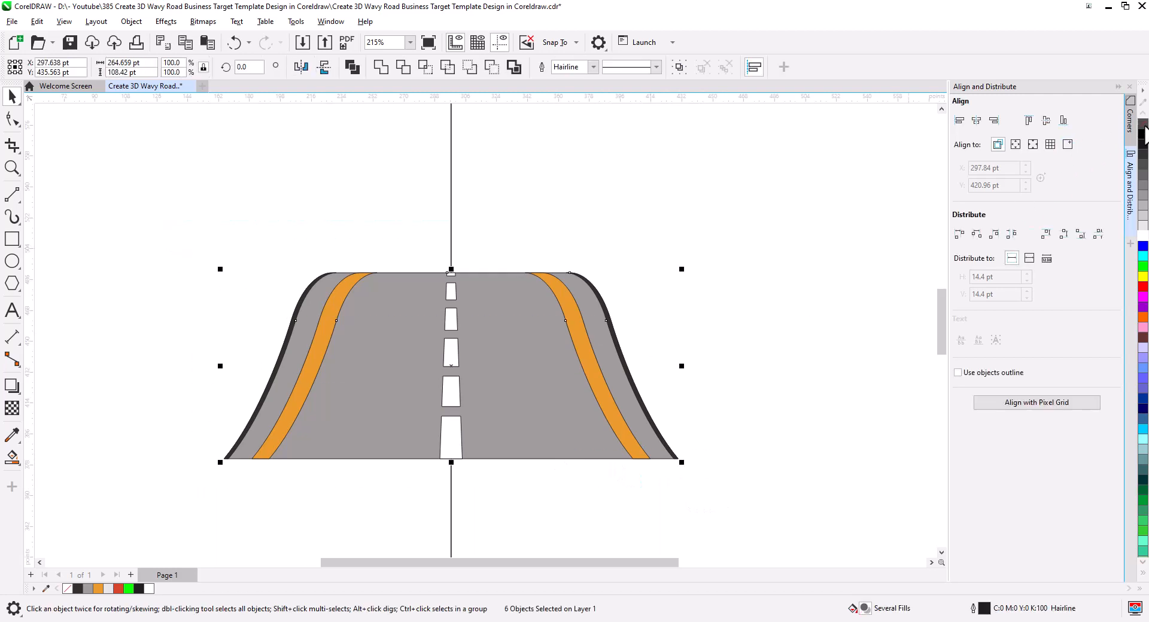
pyautogui.rightClick(1143, 126)
pyautogui.click(784, 336)
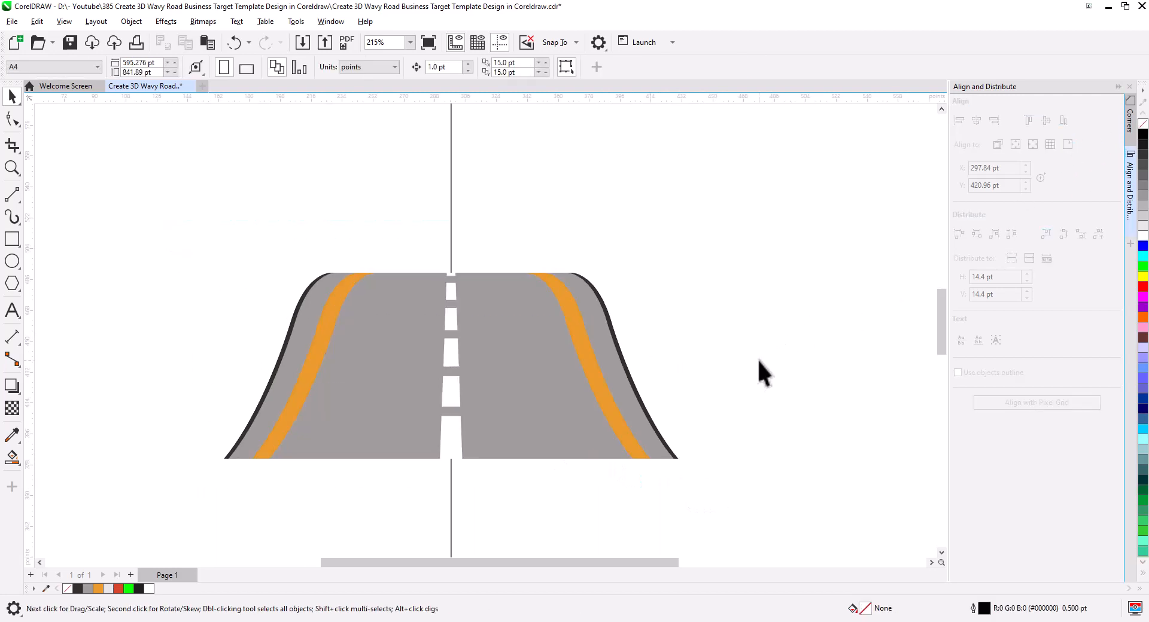
# Copy the grey road base and paste a duplicate in place on top of the road pieces.
pyautogui.moveTo(710, 450); pyautogui.dragTo(817, 434)
pyautogui.moveTo(759, 478); pyautogui.dragTo(663, 518)
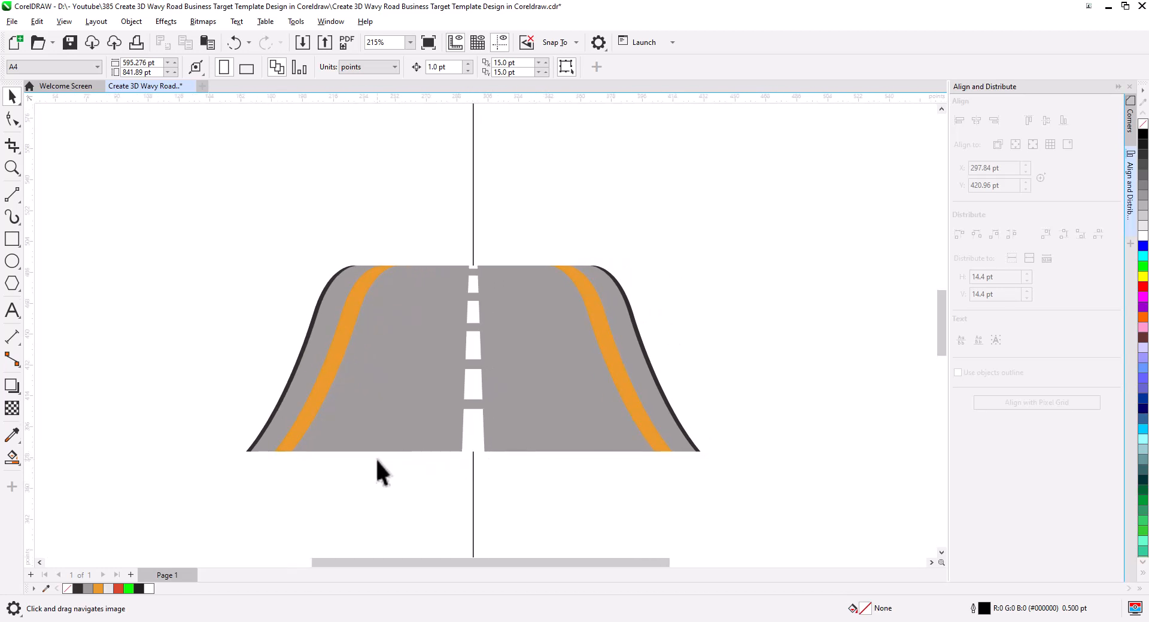
pyautogui.click(360, 421)
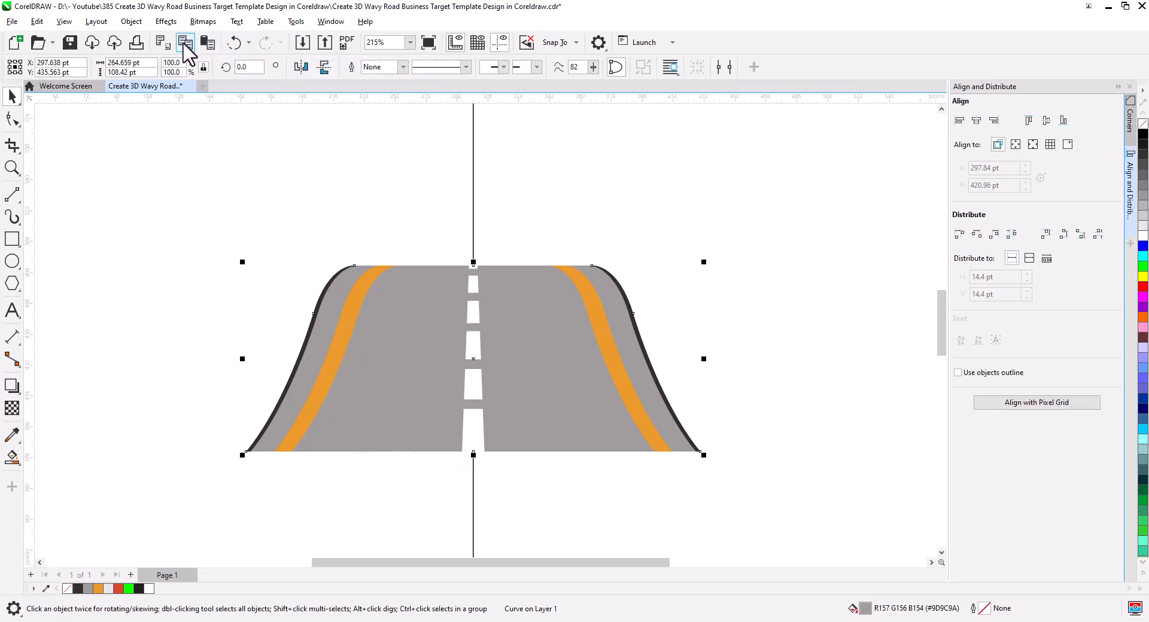
pyautogui.click(207, 43)
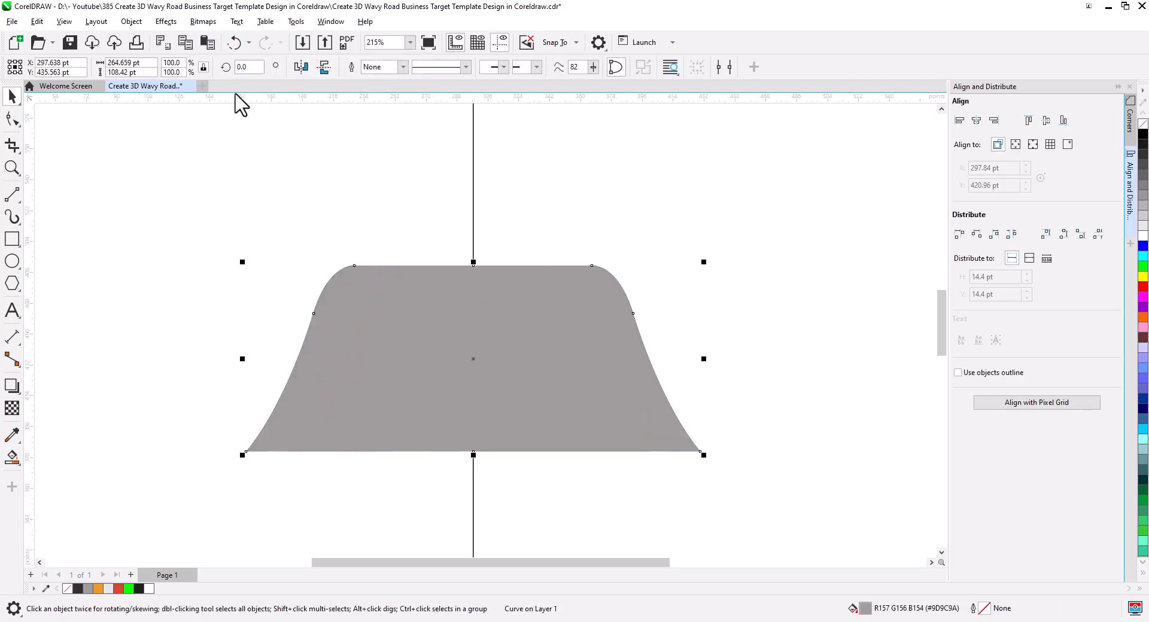
# Fill the duplicated road base black and give it a vertical fountain transparency that darkens the road's bottom and fades out upward.
pyautogui.click(1143, 135)
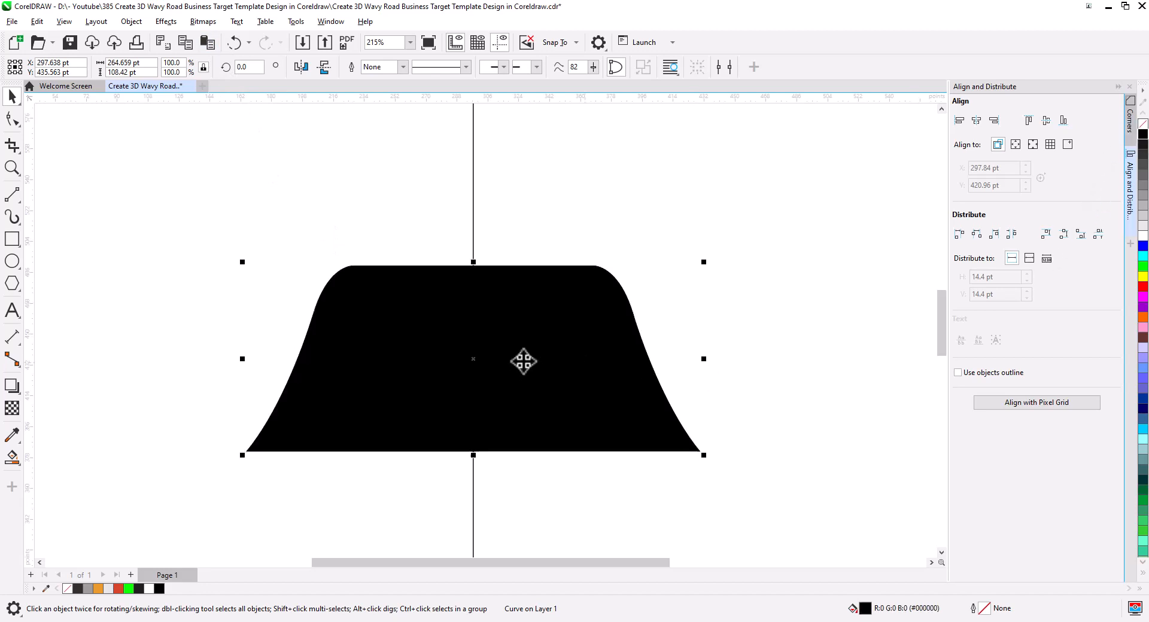
pyautogui.click(12, 408)
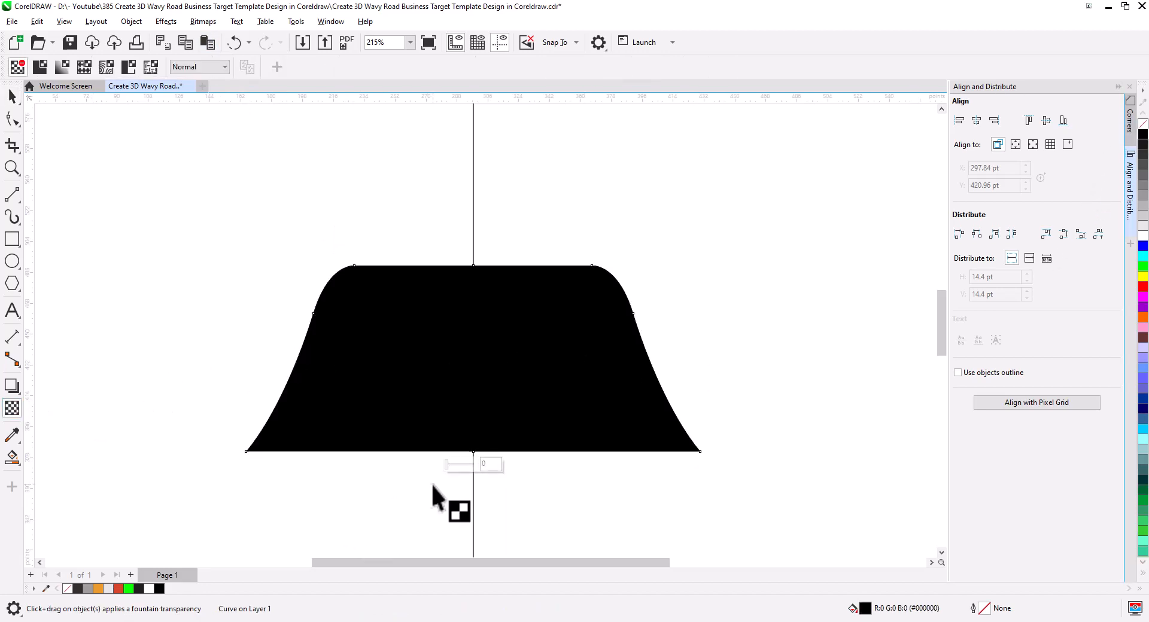
pyautogui.moveTo(432, 484); pyautogui.dragTo(432, 309)
pyautogui.moveTo(433, 485); pyautogui.dragTo(429, 490)
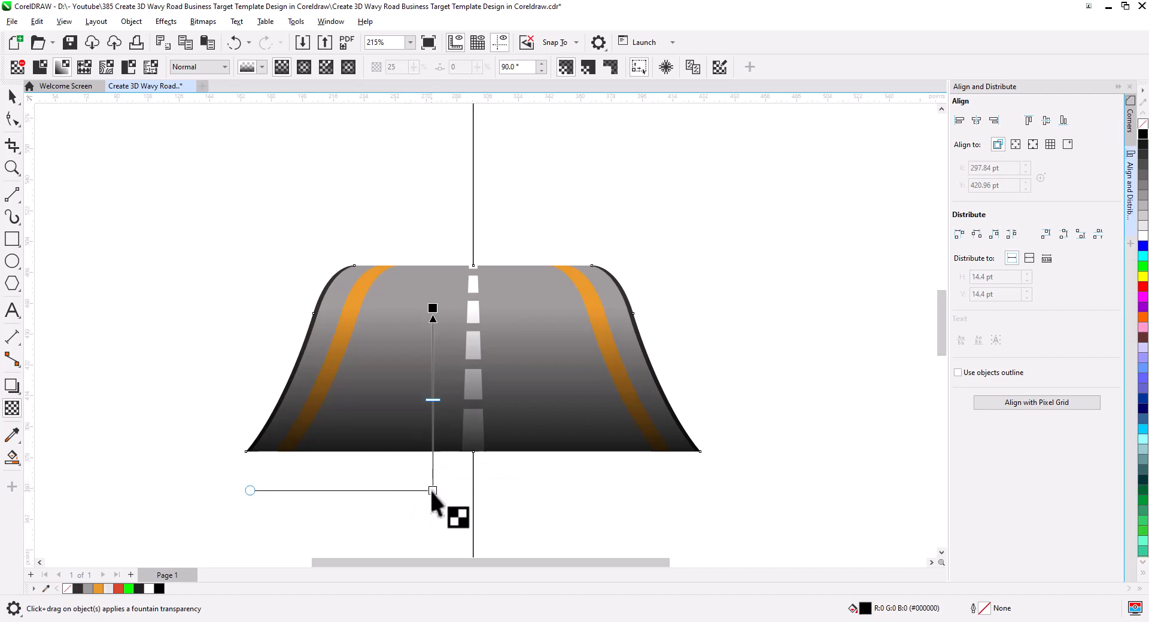
pyautogui.moveTo(434, 401); pyautogui.dragTo(433, 424)
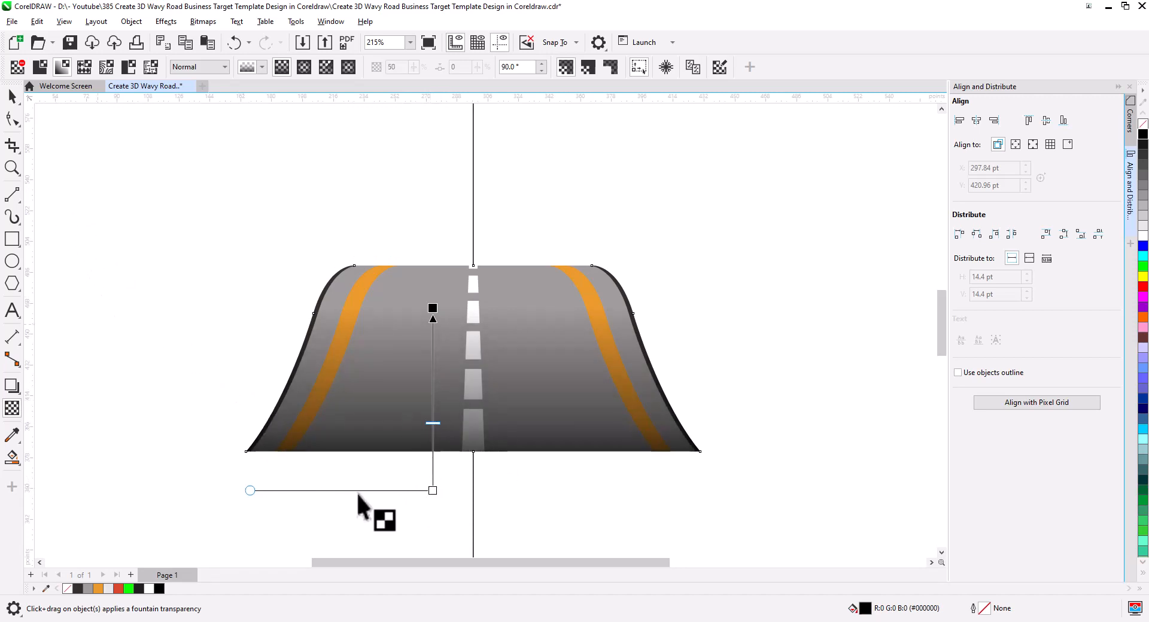
pyautogui.moveTo(427, 493); pyautogui.dragTo(431, 475)
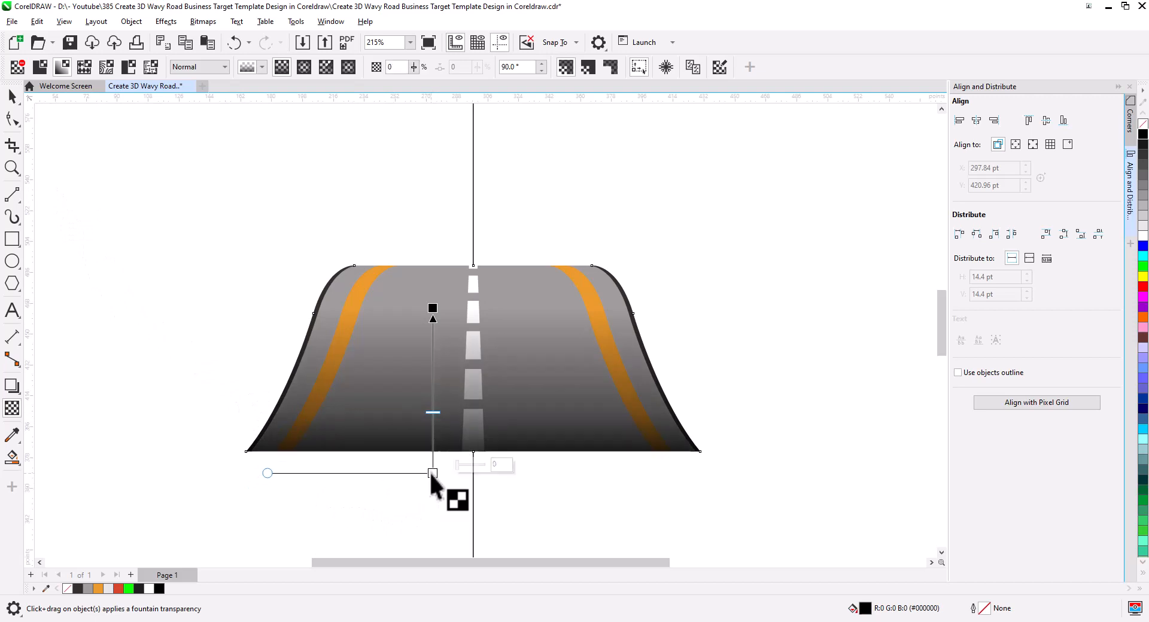
pyautogui.click(13, 96)
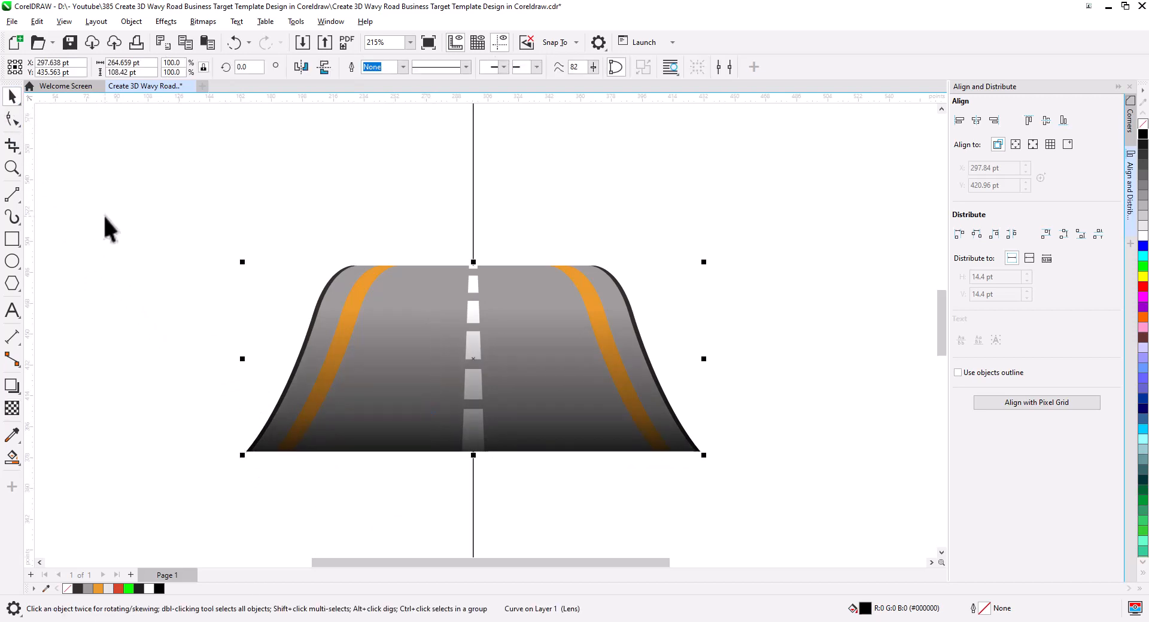
# Select all seven pieces of the shaded road segment and place a copy directly below the original.
pyautogui.click(205, 305)
pyautogui.scroll(-1, 249, 328)
pyautogui.moveTo(326, 403); pyautogui.dragTo(349, 344)
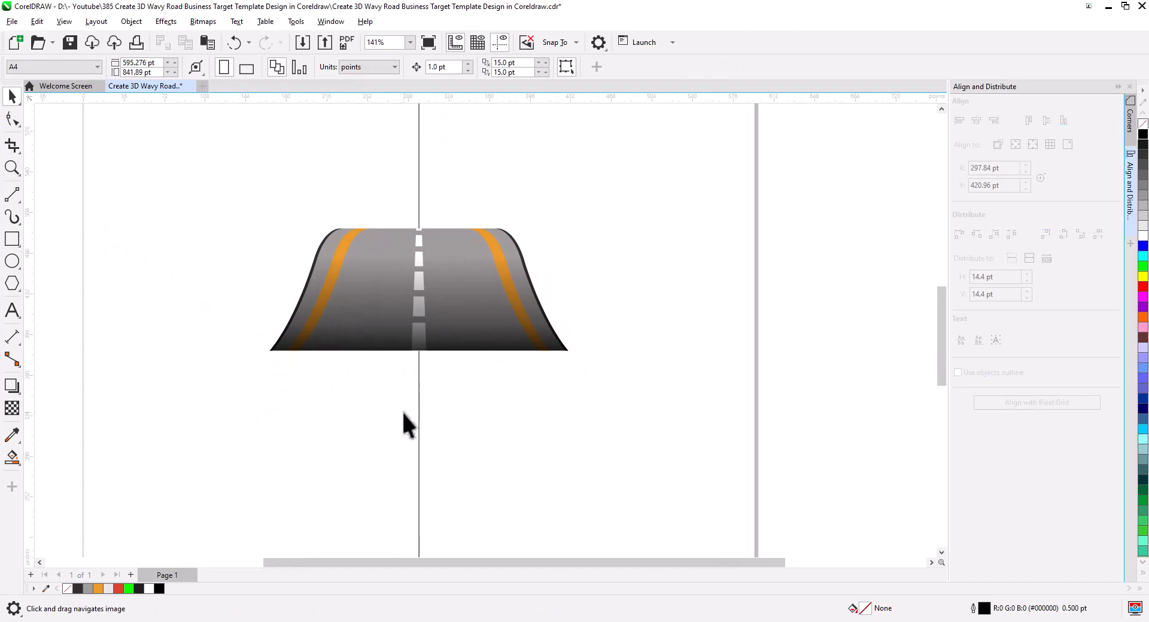
pyautogui.moveTo(619, 380); pyautogui.dragTo(619, 379)
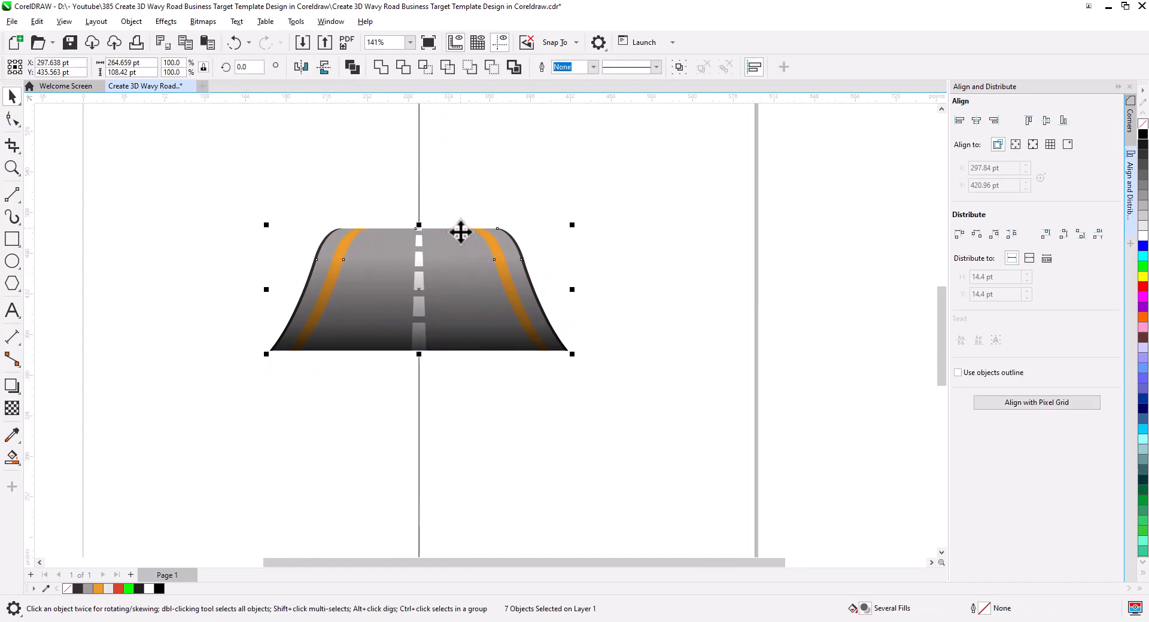
pyautogui.moveTo(461, 233); pyautogui.dragTo(460, 362)
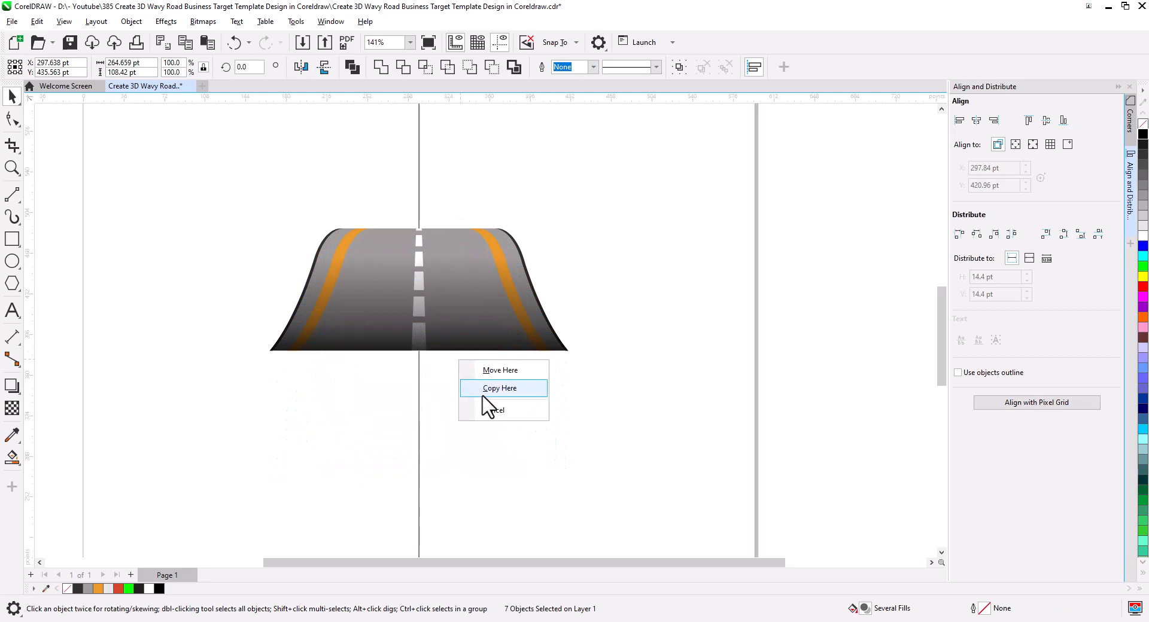
pyautogui.click(486, 390)
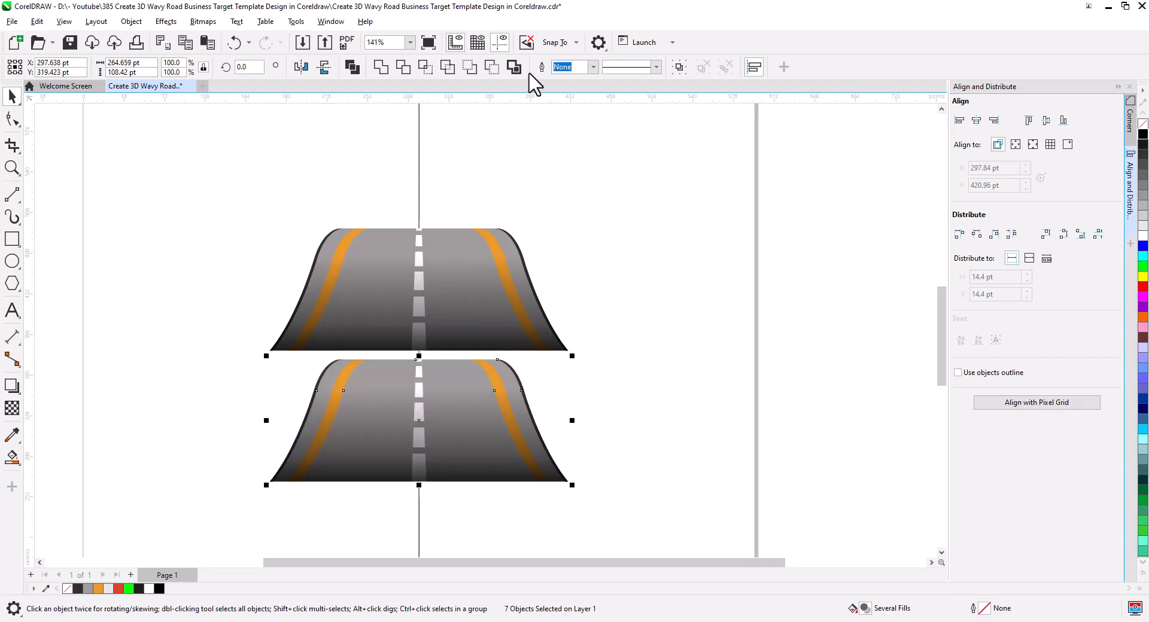
# Turn on object snapping, move the road copy up against the upper segment's bottom edge, and enlarge it to about 269 pt wide.
pyautogui.click(558, 43)
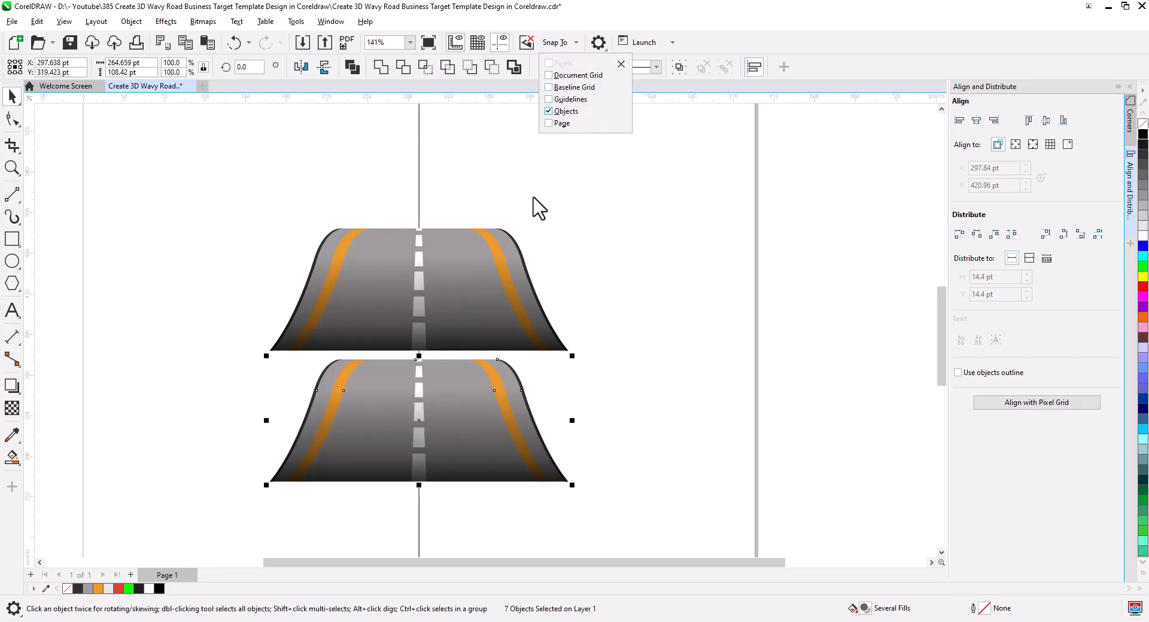
pyautogui.moveTo(445, 364); pyautogui.dragTo(440, 353)
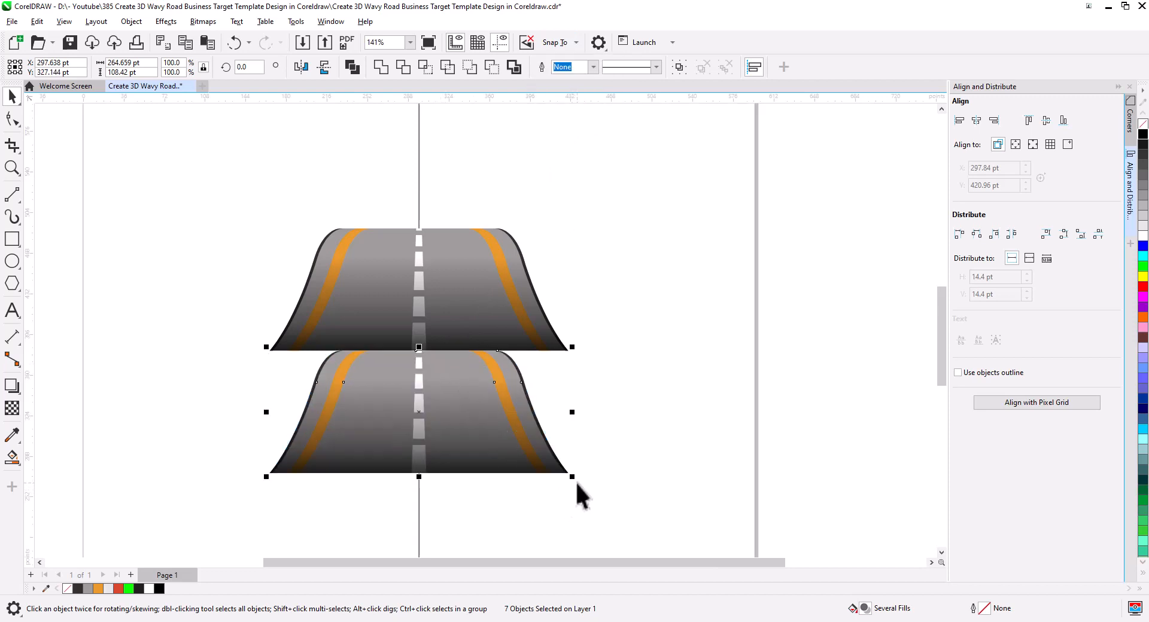
pyautogui.moveTo(577, 482); pyautogui.dragTo(580, 486)
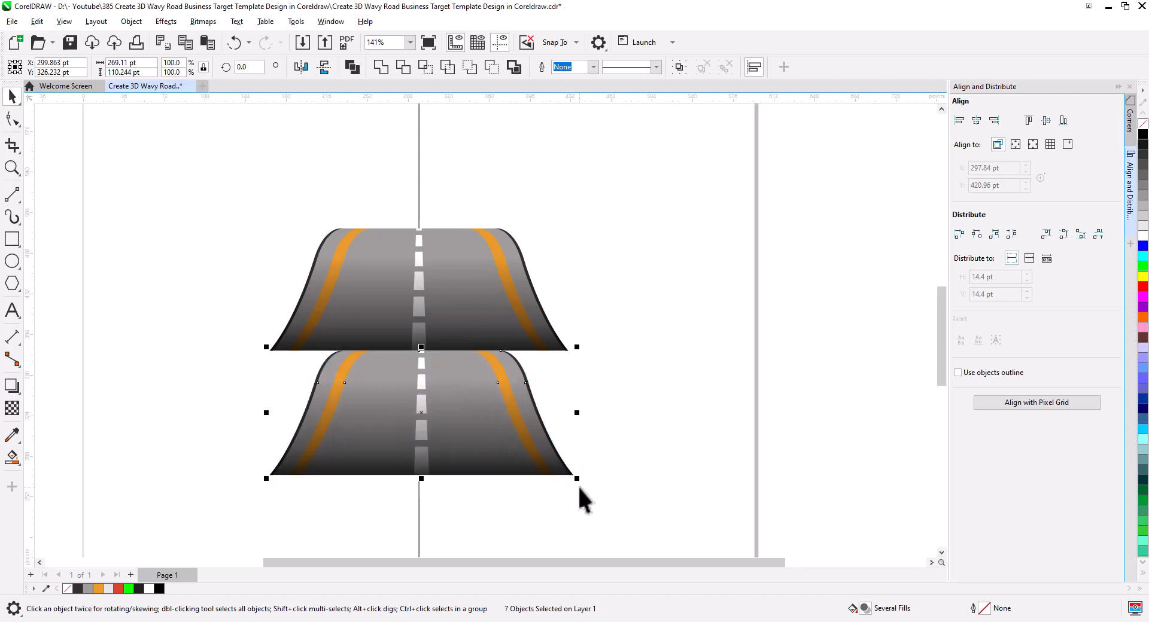
# Combine the two dark side edges of the lower road segment into one object.
pyautogui.click(539, 464)
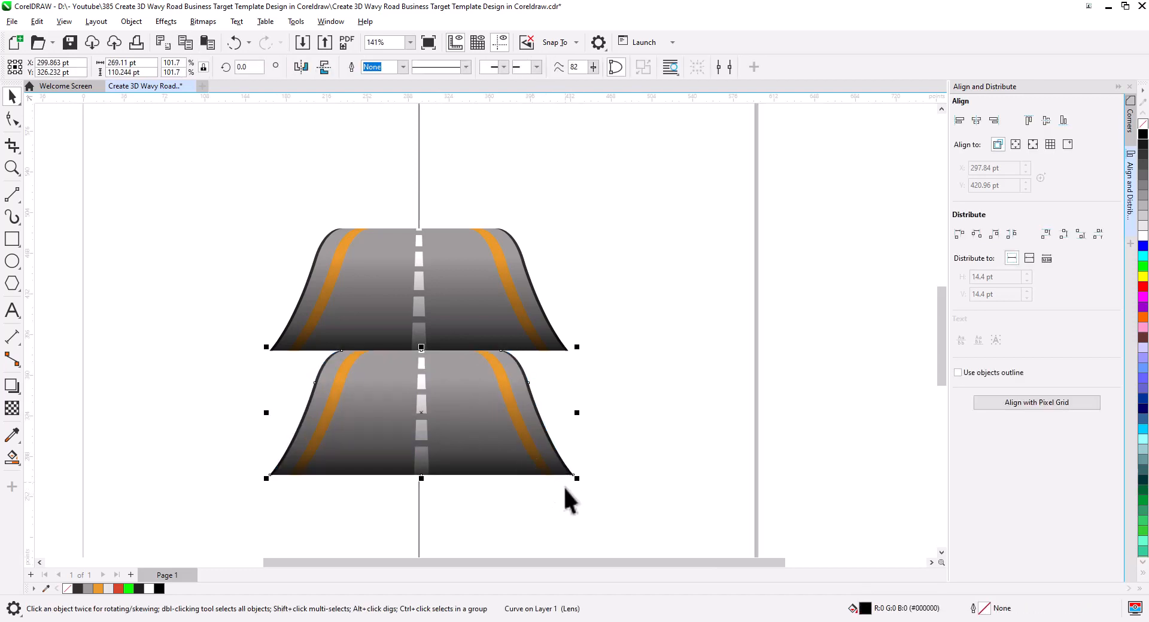
pyautogui.moveTo(616, 512); pyautogui.dragTo(491, 333)
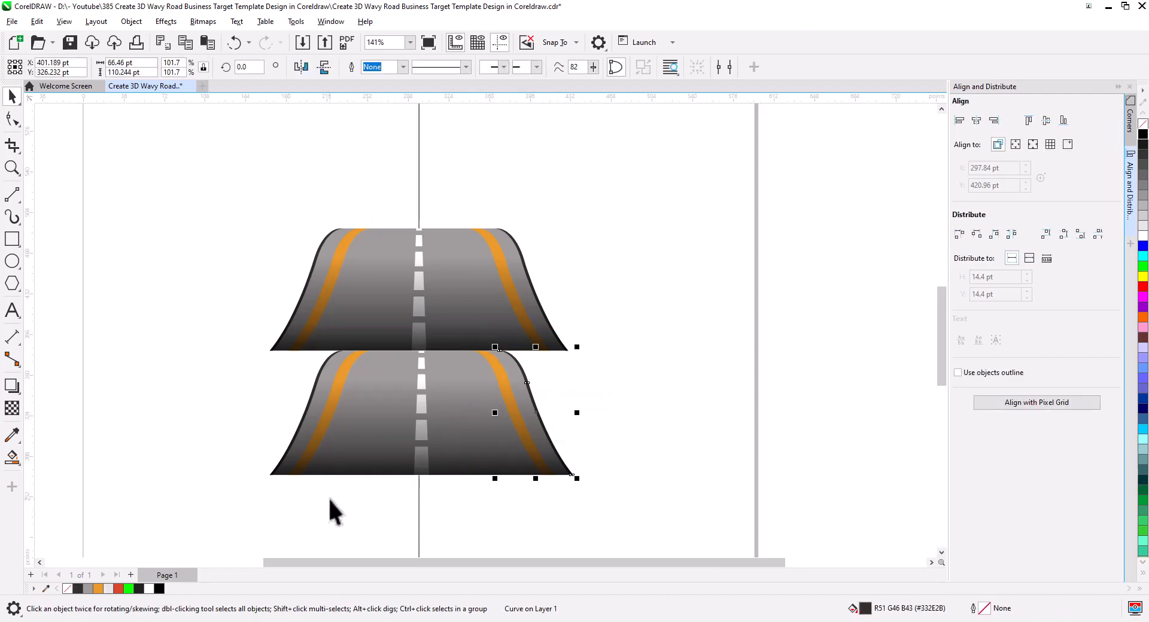
pyautogui.moveTo(246, 504); pyautogui.dragTo(347, 342)
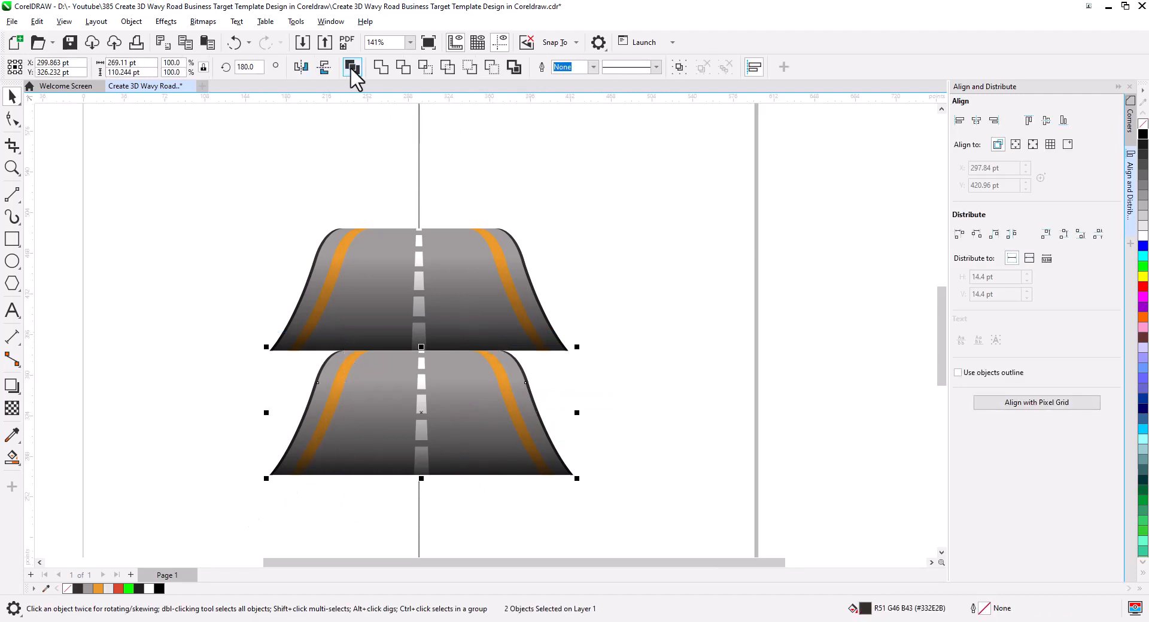
pyautogui.click(351, 68)
pyautogui.click(621, 503)
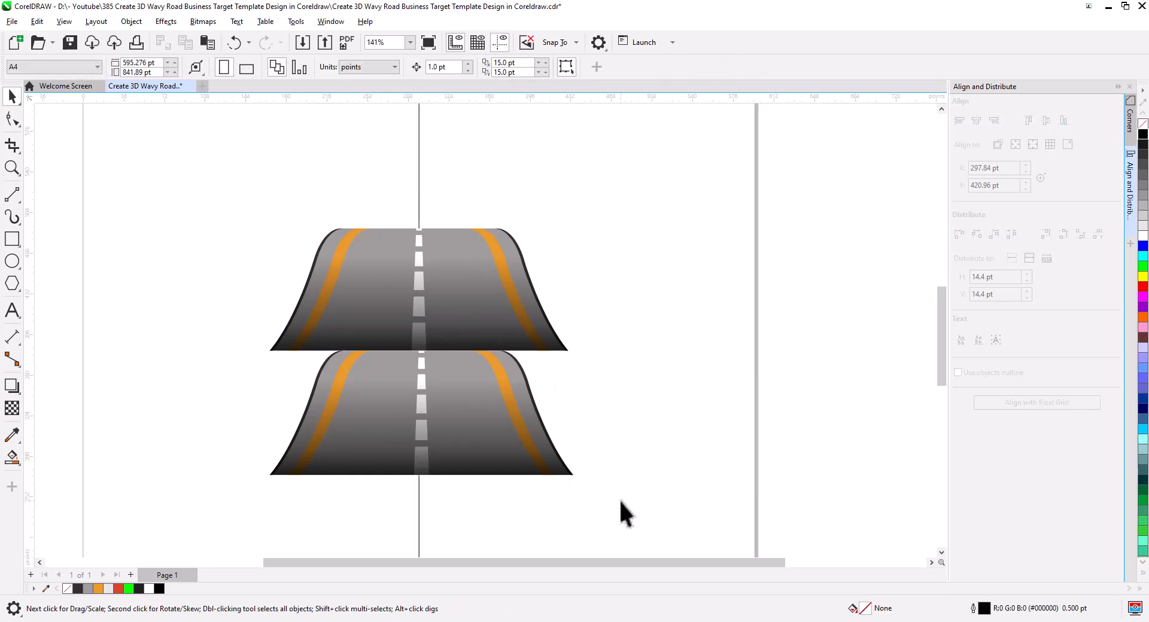
# Combine the two orange stripes of the lower road segment into one object.
pyautogui.moveTo(477, 353); pyautogui.dragTo(452, 340)
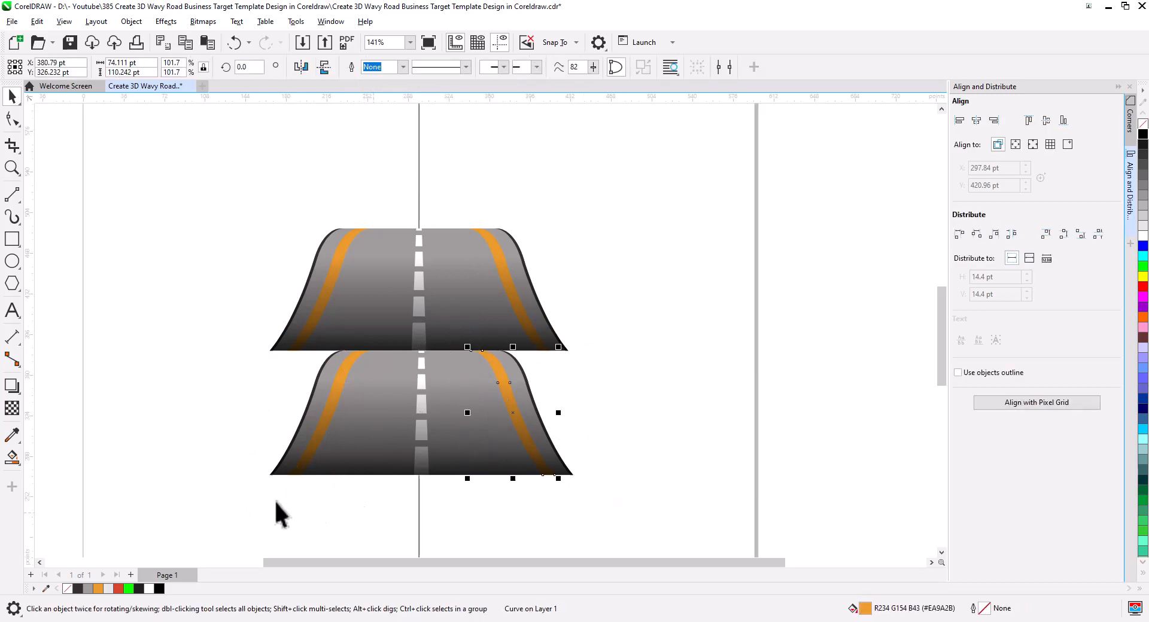
pyautogui.moveTo(260, 510); pyautogui.dragTo(383, 337)
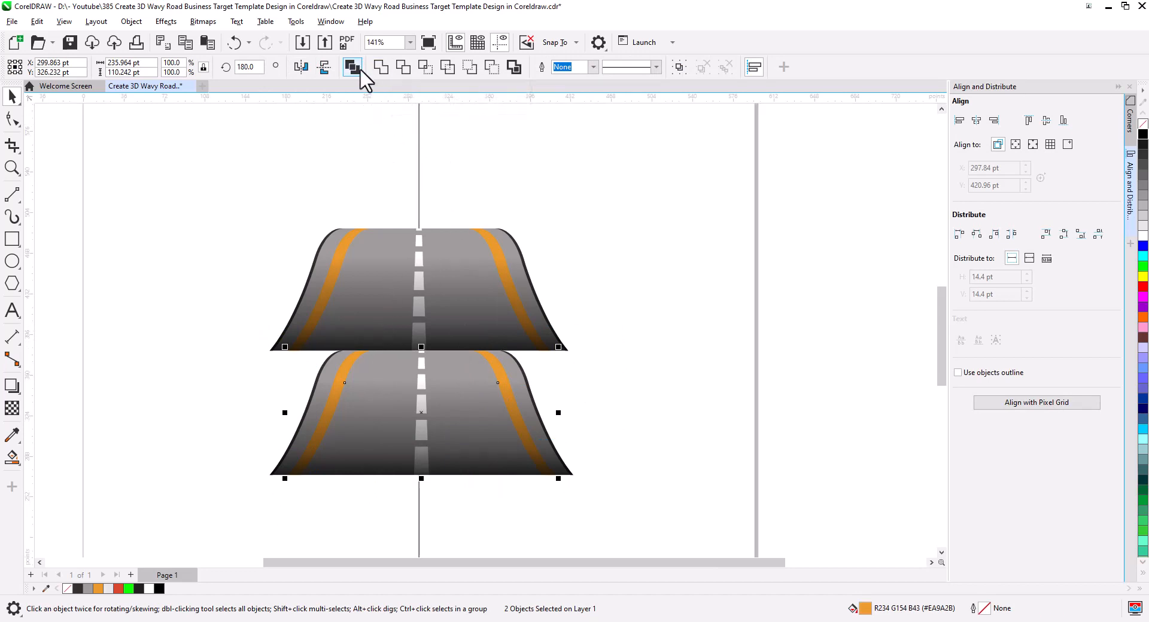
pyautogui.click(594, 363)
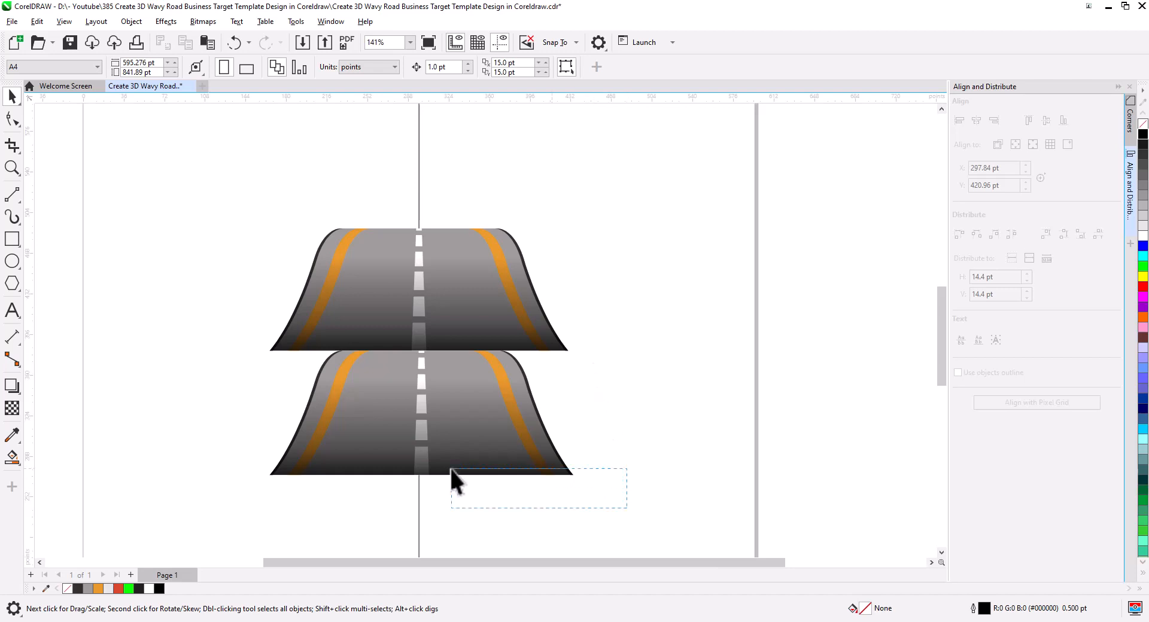
# Enlarge the lower road segment to about 369 pt wide and centre it horizontally on the vertical guide line.
pyautogui.moveTo(232, 370); pyautogui.dragTo(231, 339)
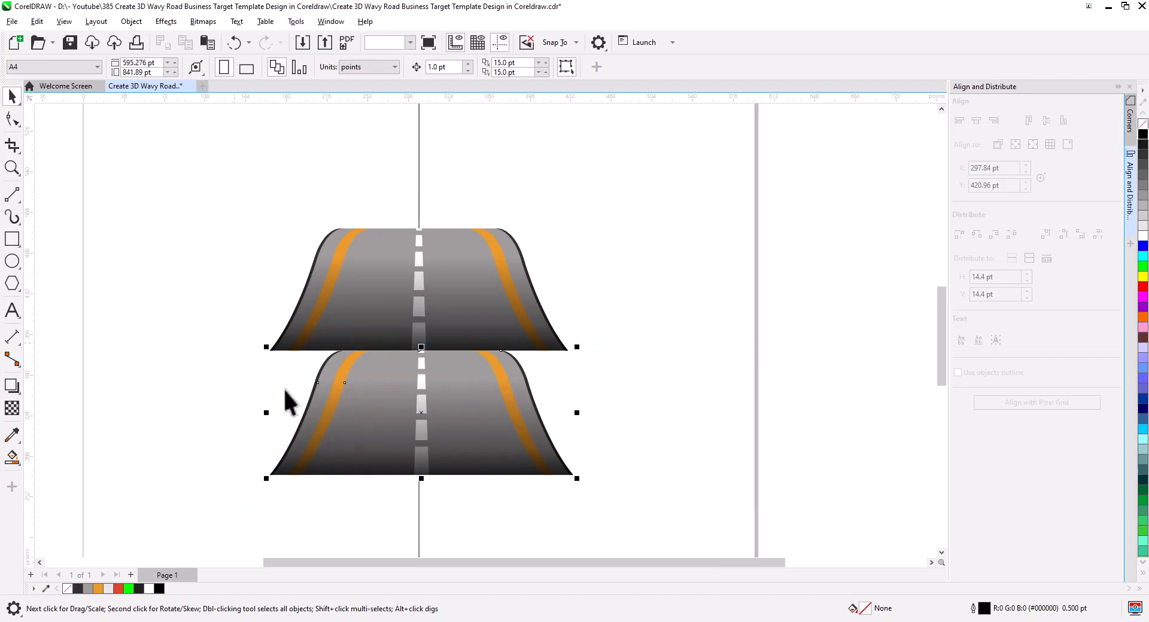
pyautogui.moveTo(577, 479); pyautogui.dragTo(695, 555)
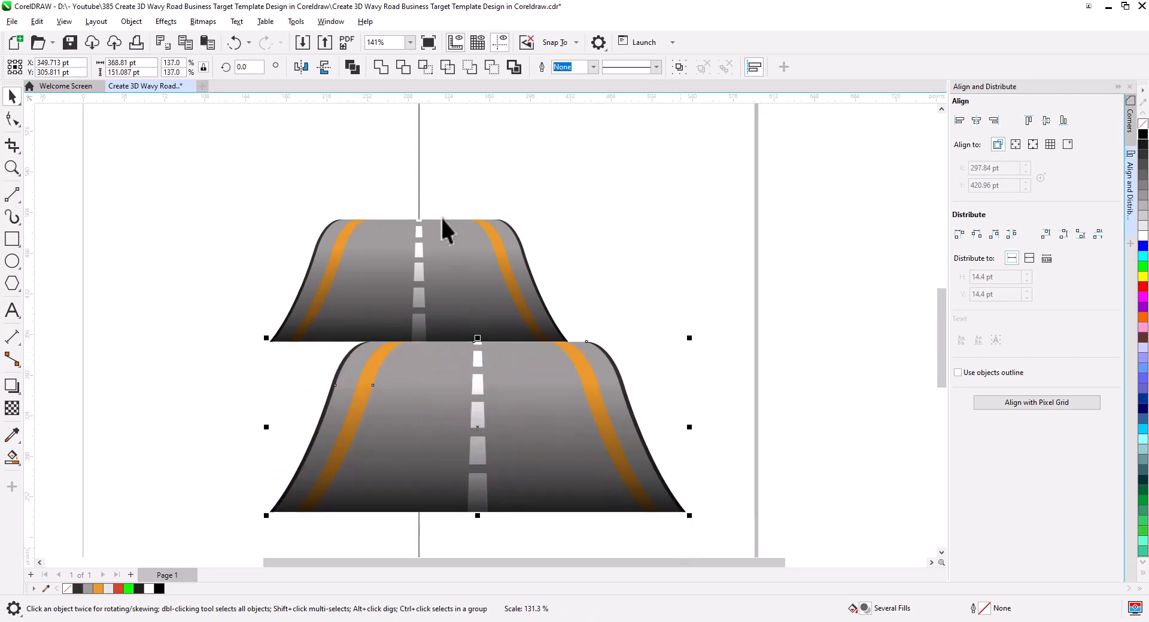
pyautogui.keyDown('shift'); pyautogui.click(418, 172); pyautogui.keyUp('shift')
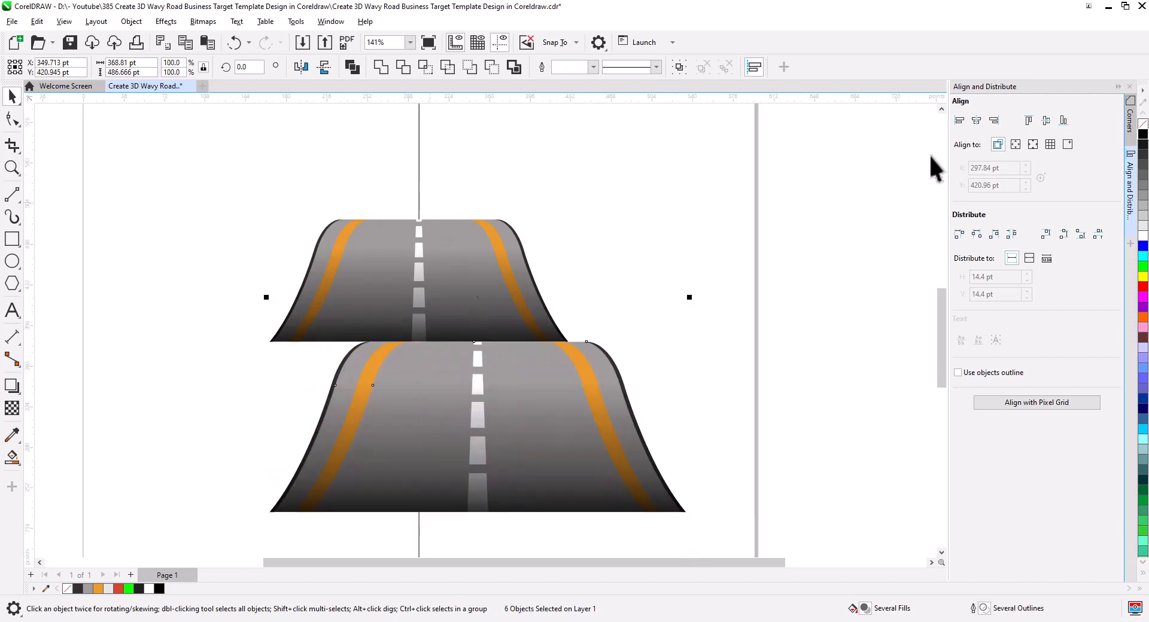
pyautogui.click(977, 120)
pyautogui.click(873, 225)
# Enlarge the lower road segment further to about 461 pt wide and centre it horizontally on the vertical line again.
pyautogui.scroll(-3, 533, 433)
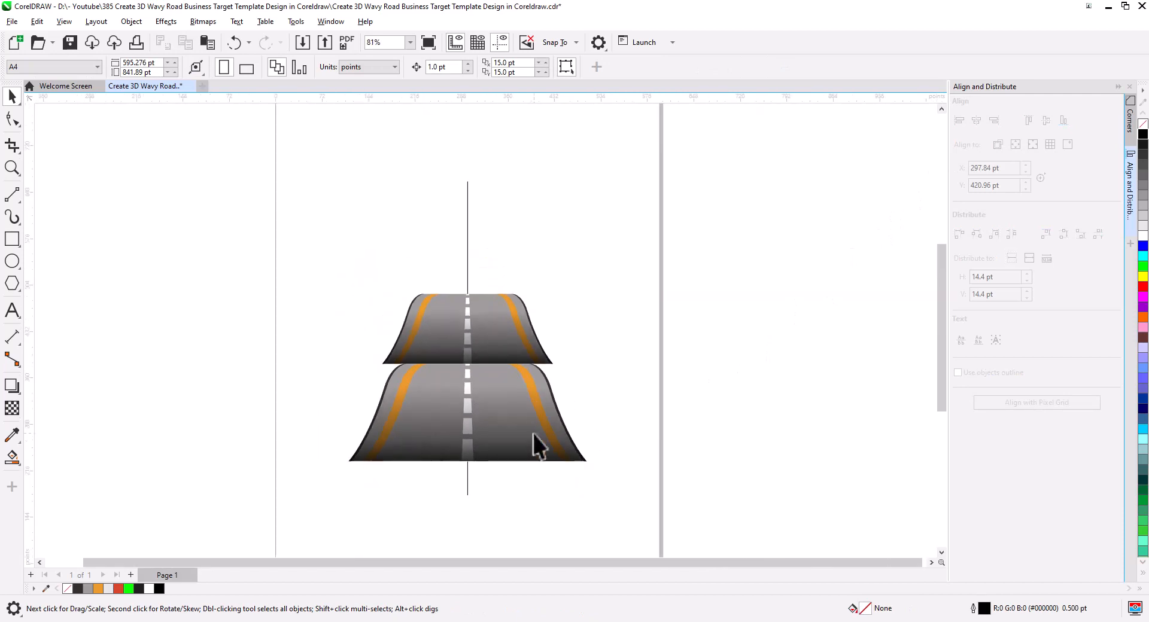
pyautogui.moveTo(536, 459); pyautogui.dragTo(539, 417)
pyautogui.moveTo(357, 354); pyautogui.dragTo(319, 308)
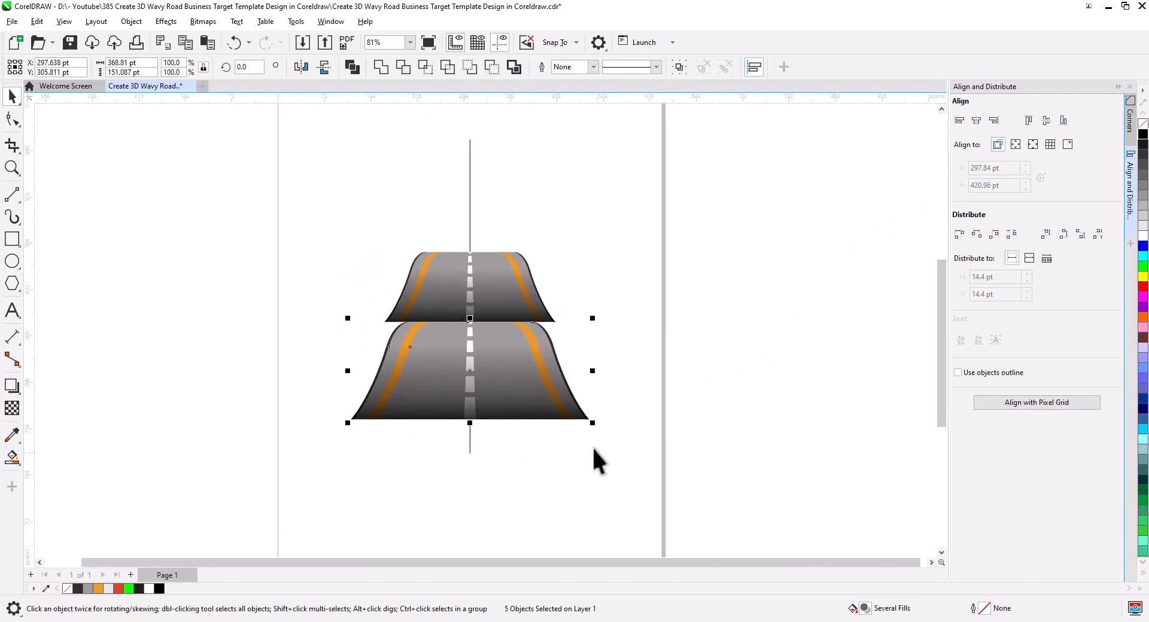
pyautogui.moveTo(593, 426); pyautogui.dragTo(649, 463)
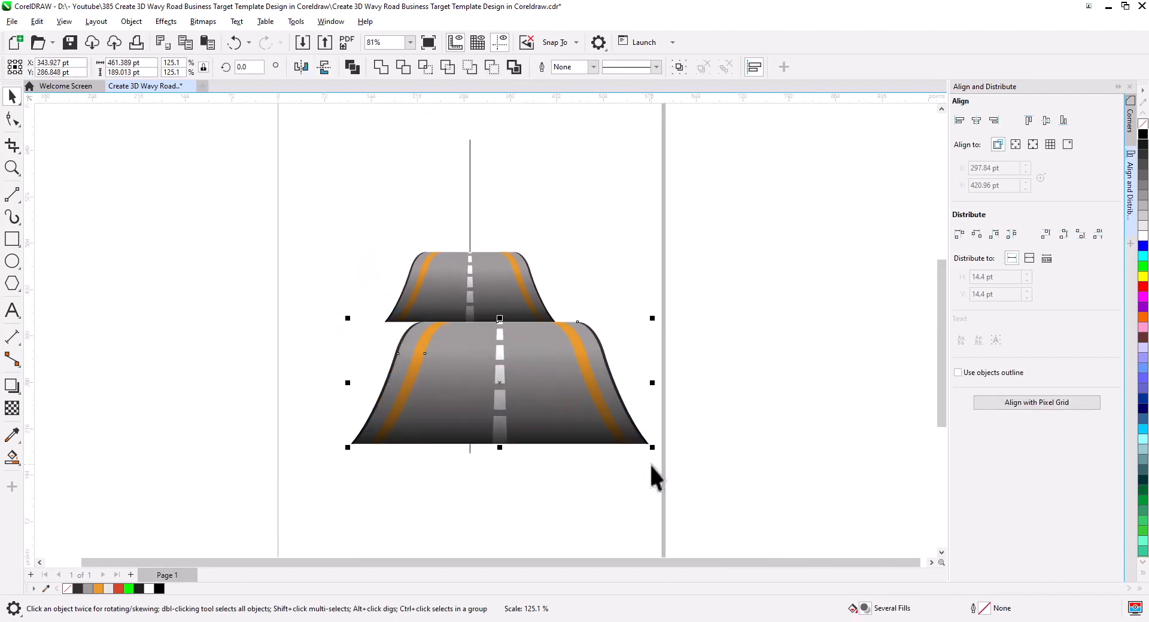
pyautogui.keyDown('shift'); pyautogui.click(470, 168); pyautogui.keyUp('shift')
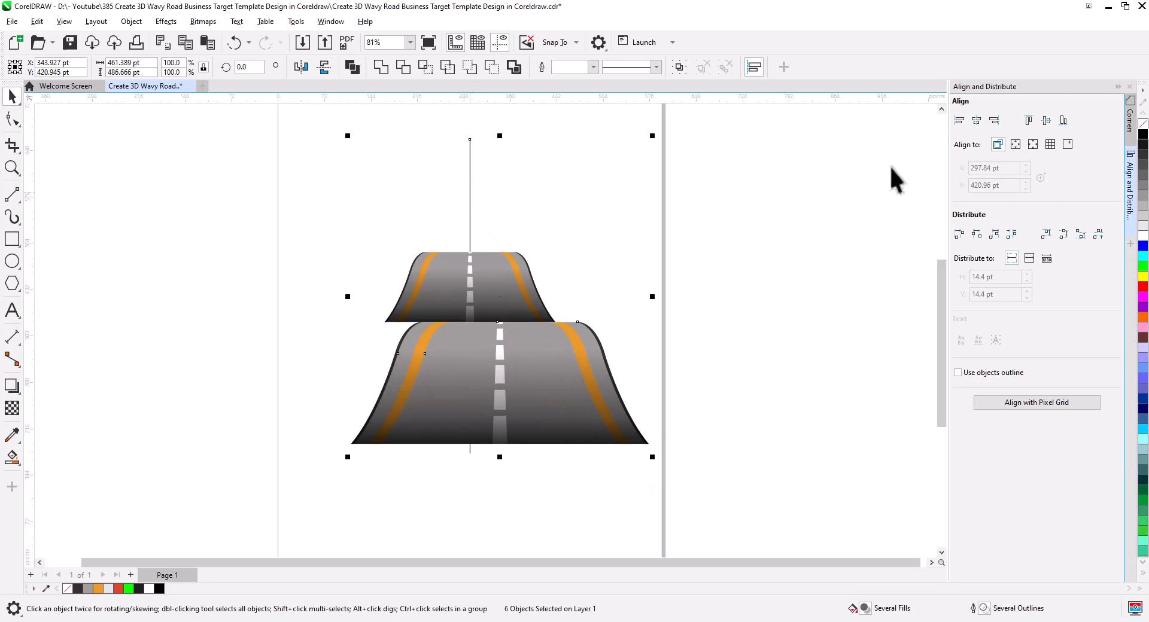
pyautogui.click(977, 121)
pyautogui.click(862, 193)
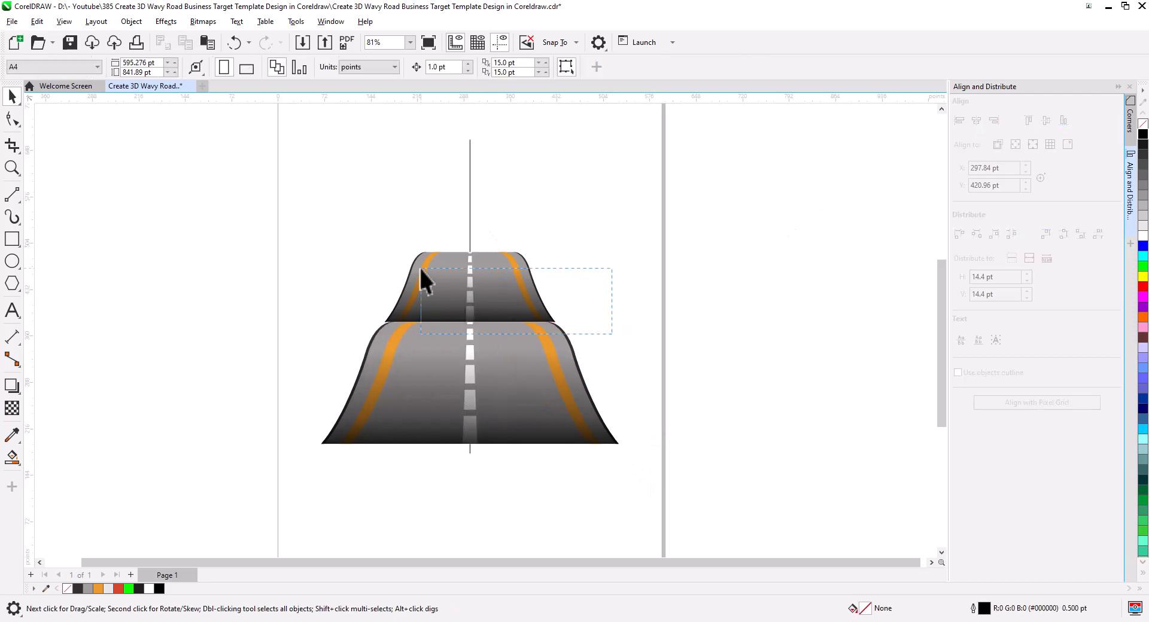
# Scale the whole upper road segment down to about 212 pt wide, centred on the vertical line with its base in place.
pyautogui.moveTo(559, 325); pyautogui.dragTo(490, 321)
pyautogui.scroll(3, 479, 328)
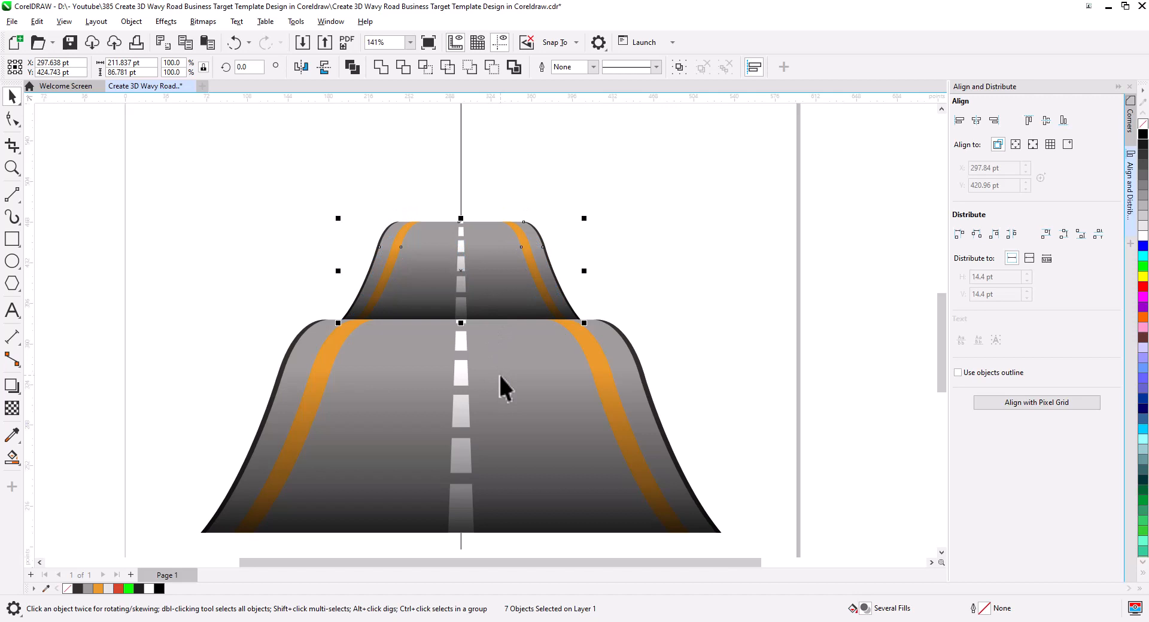
pyautogui.click(673, 304)
pyautogui.scroll(-3, 661, 308)
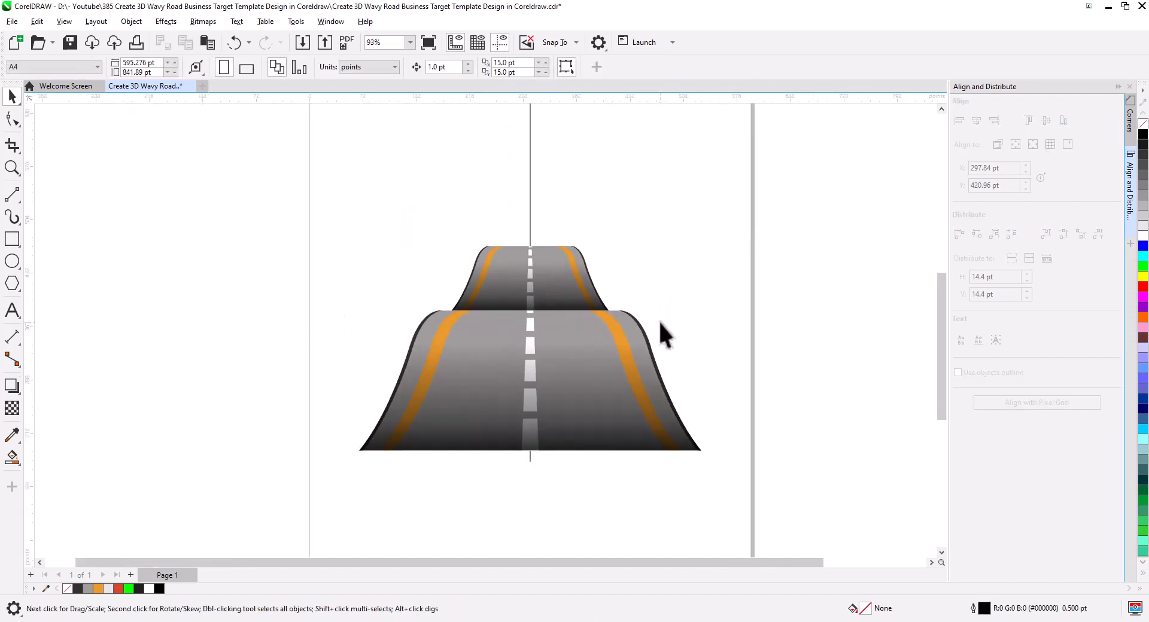
pyautogui.moveTo(663, 320); pyautogui.dragTo(660, 377)
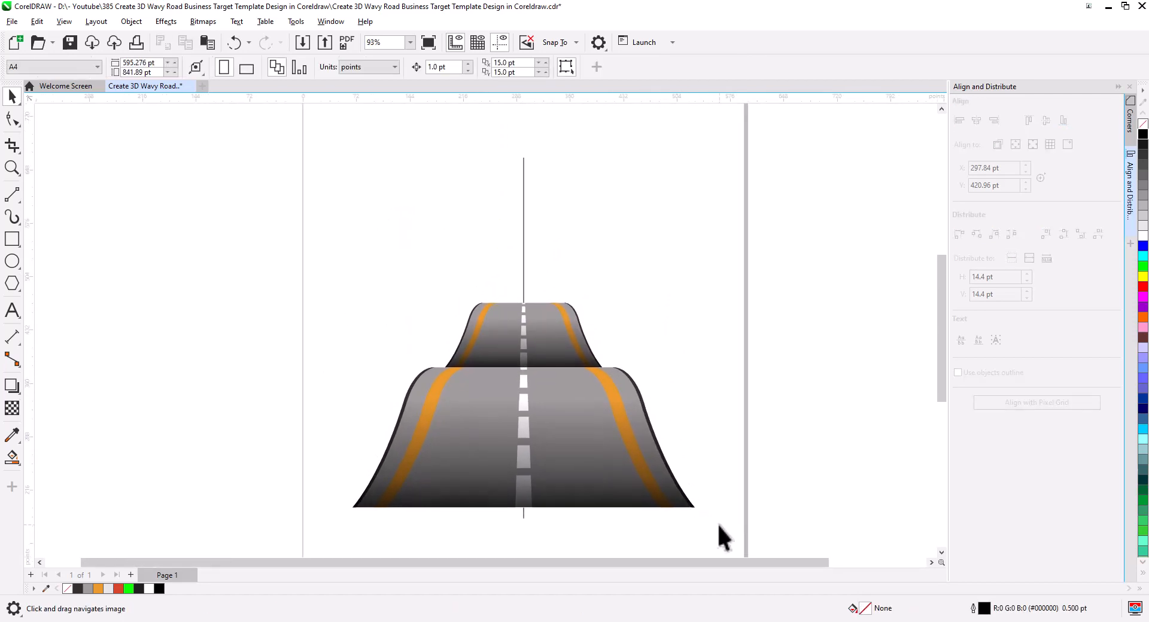
pyautogui.moveTo(719, 525); pyautogui.dragTo(406, 394)
pyautogui.moveTo(299, 268); pyautogui.dragTo(299, 269)
pyautogui.click(648, 369)
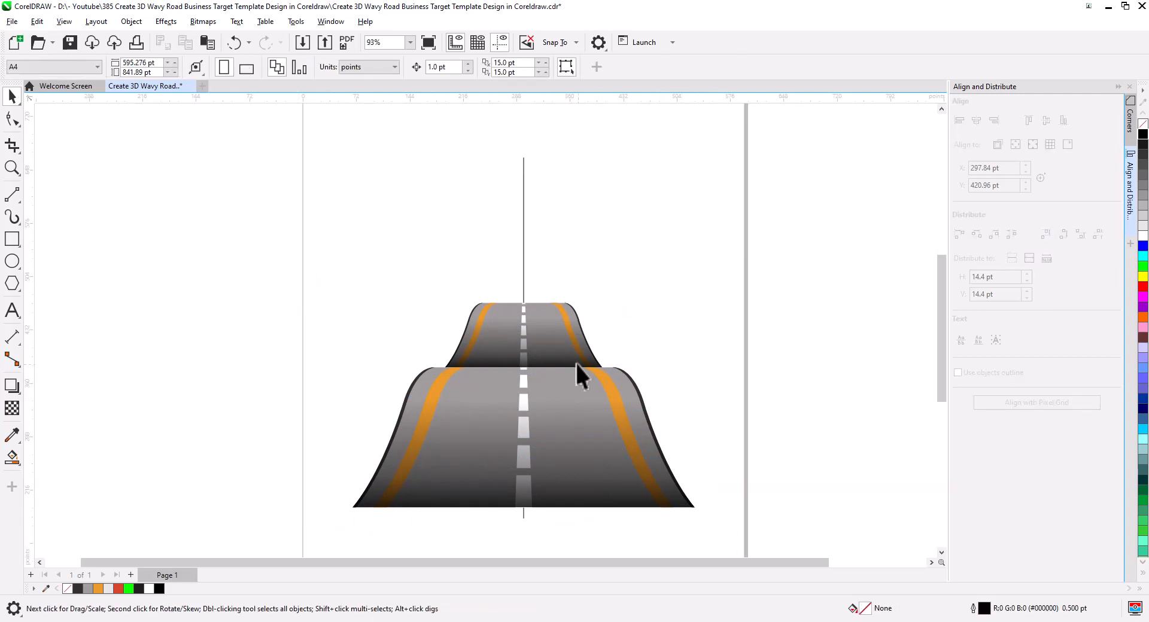
# Redraw the upper segment's black overlay transparency as a shorter vertical fade running from its base to about mid-height.
pyautogui.moveTo(680, 400); pyautogui.dragTo(416, 272)
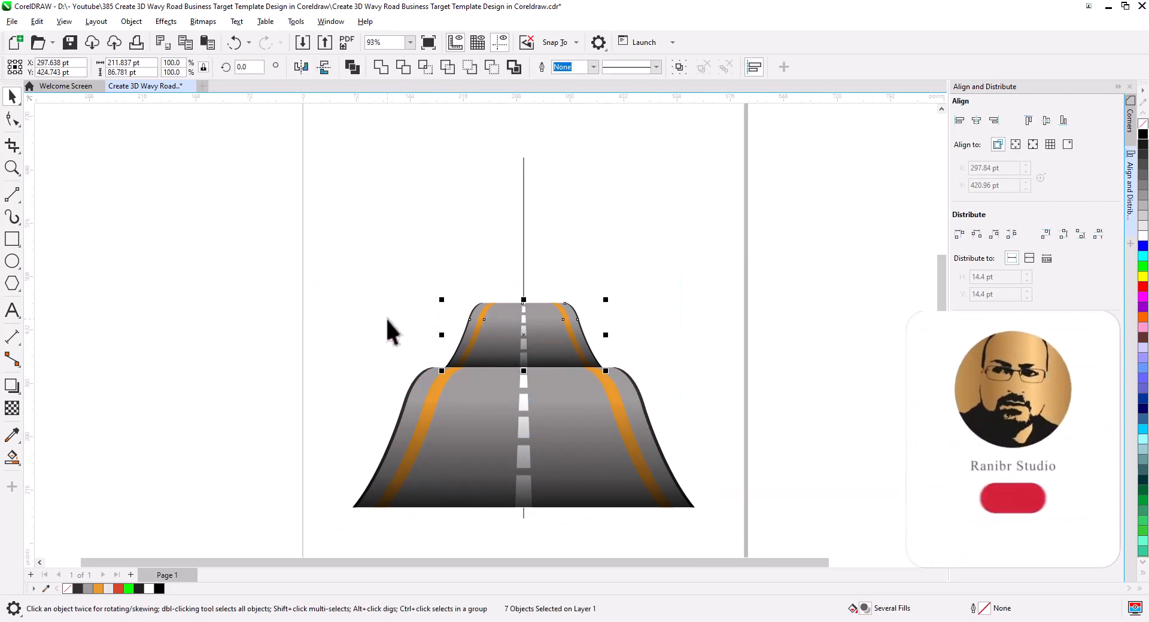
pyautogui.click(485, 346)
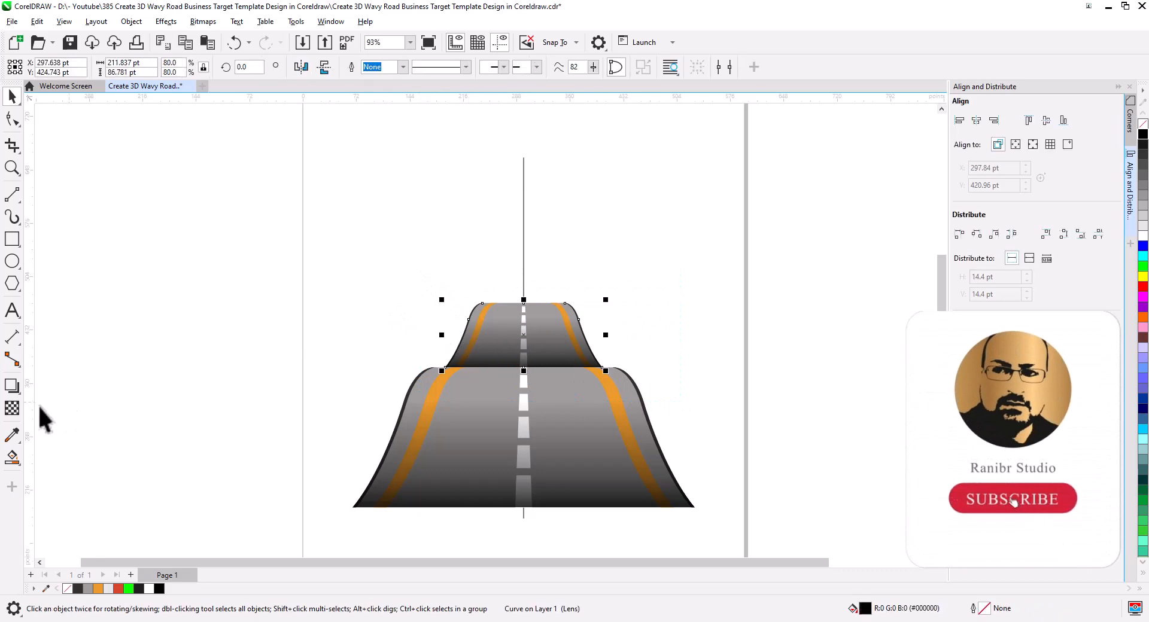
pyautogui.click(12, 408)
pyautogui.moveTo(509, 375); pyautogui.dragTo(509, 339)
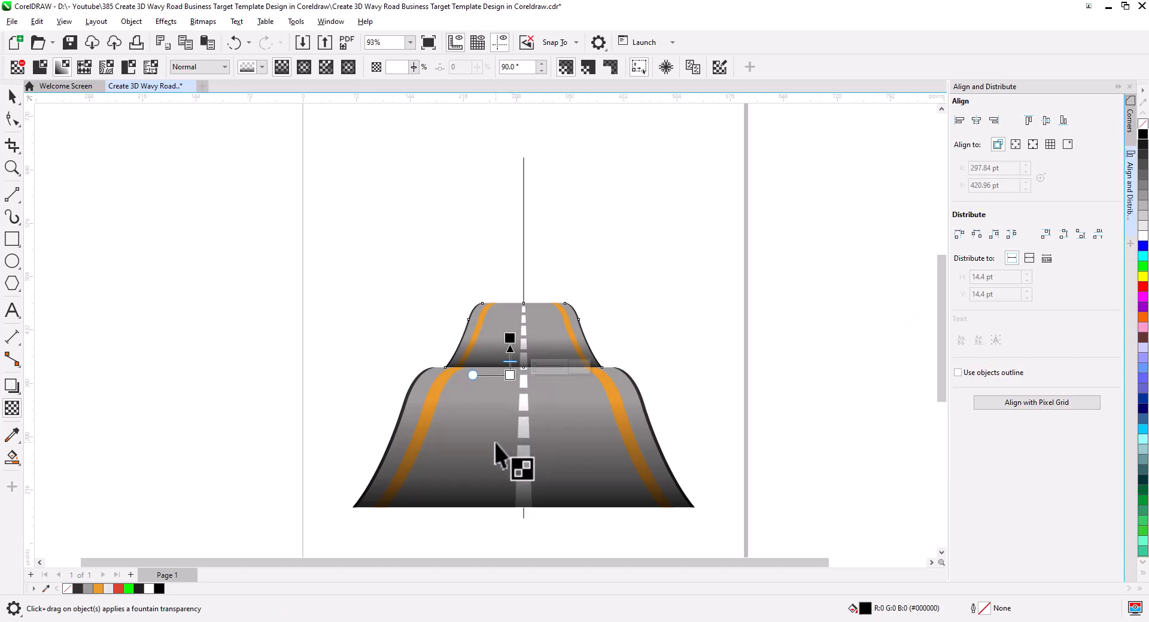
# Redraw the lower segment's black overlay transparency as a shorter vertical fade from its base to about mid-height, and deselect it.
pyautogui.moveTo(493, 524); pyautogui.dragTo(494, 443)
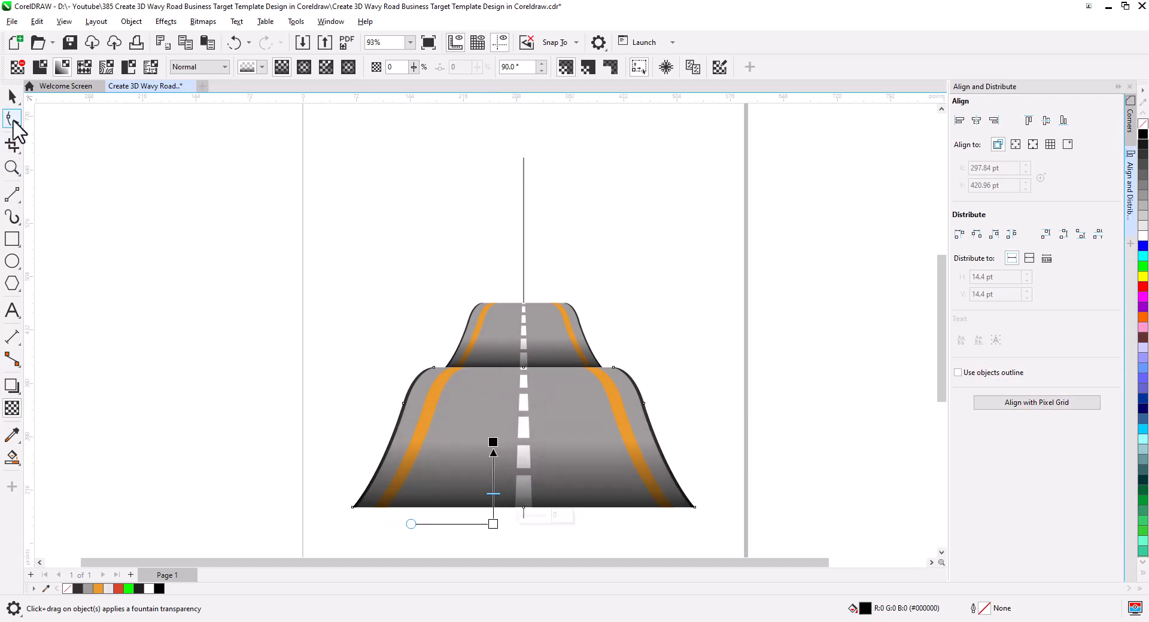
pyautogui.click(12, 96)
pyautogui.click(90, 205)
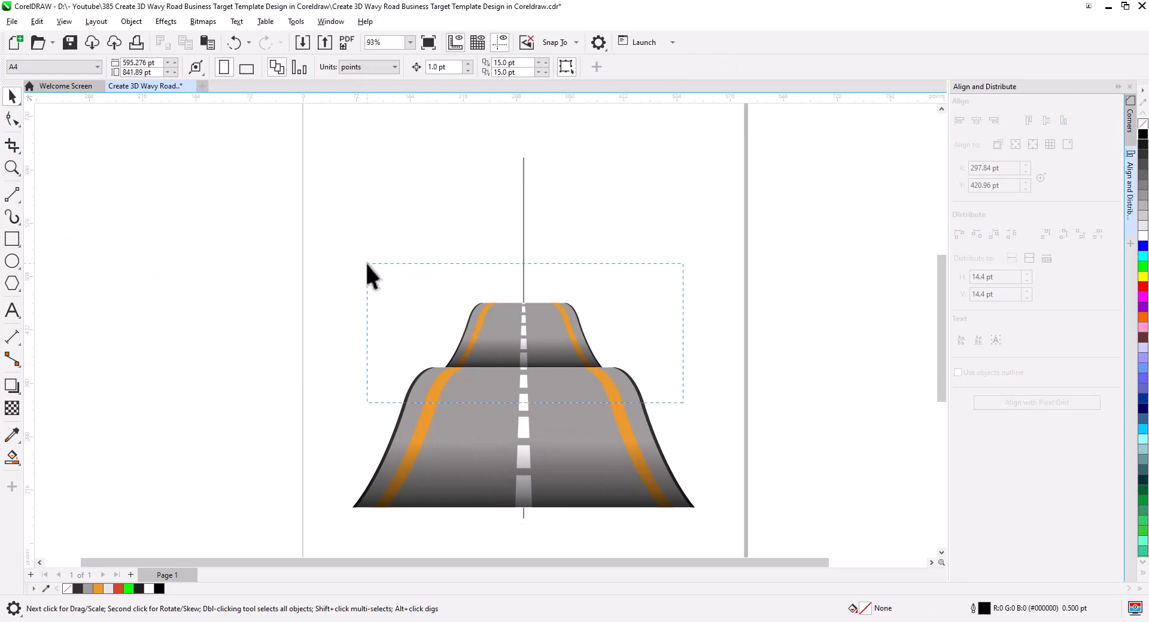
# Duplicate the whole upper road segment straight up along the vertical guide line, just above the original.
pyautogui.moveTo(683, 403); pyautogui.dragTo(366, 263)
pyautogui.scroll(3, 514, 308)
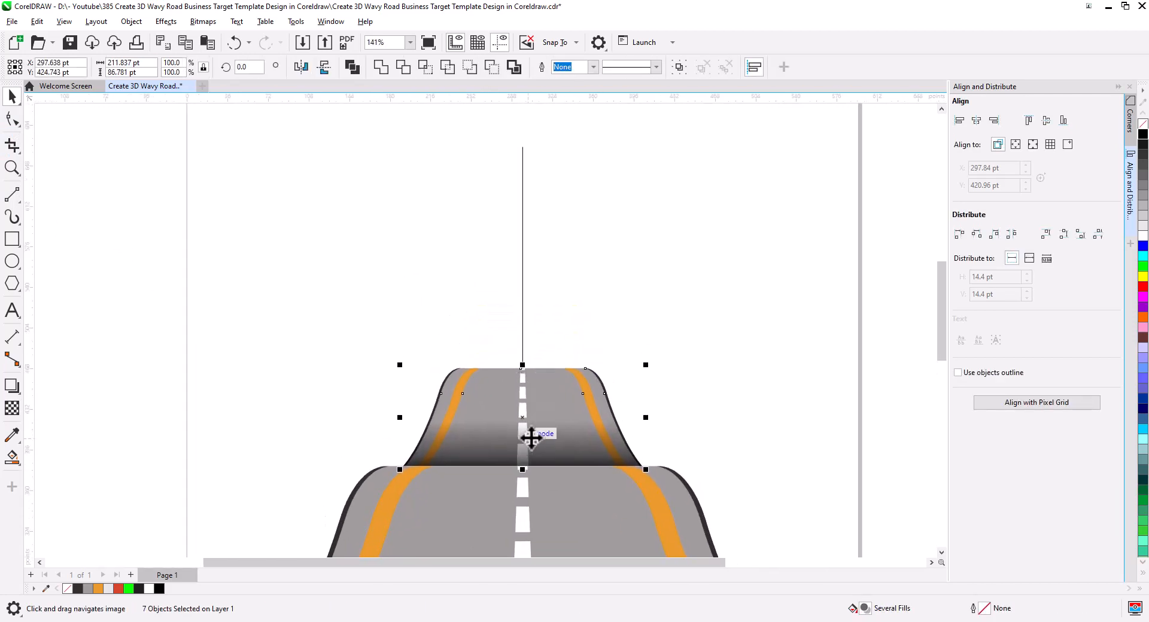
pyautogui.moveTo(540, 443); pyautogui.dragTo(519, 312)
pyautogui.click(548, 341)
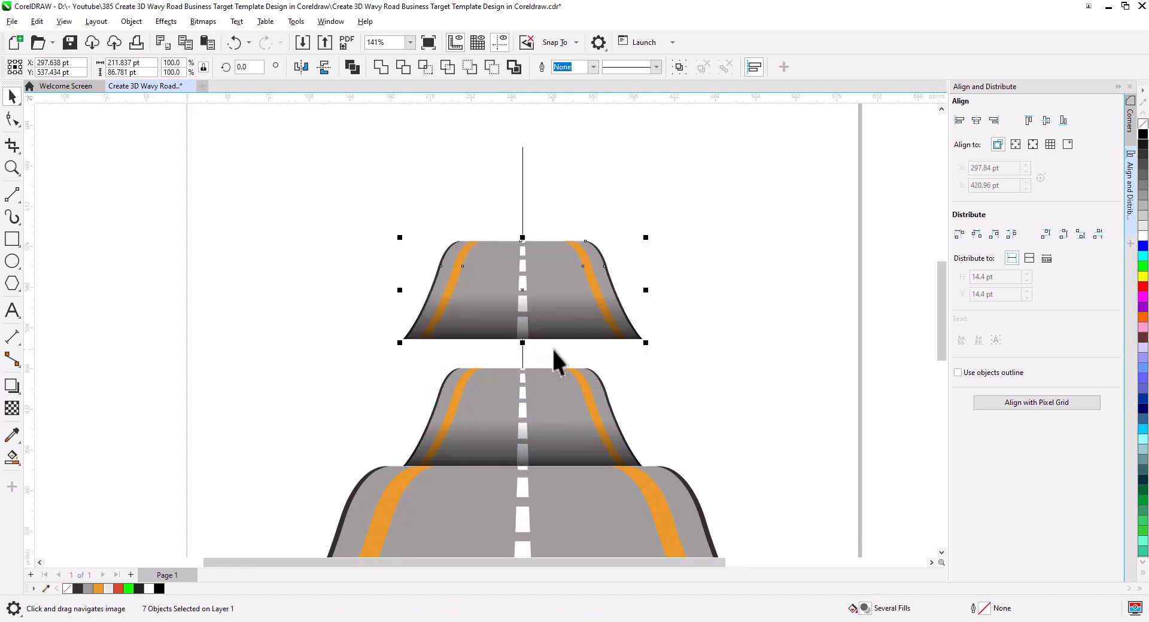
# Group the copied segment's parts, scale it to about 107 pt wide and seat it centred on the top edge of the segment below.
pyautogui.rightClick(551, 277)
pyautogui.click(597, 248)
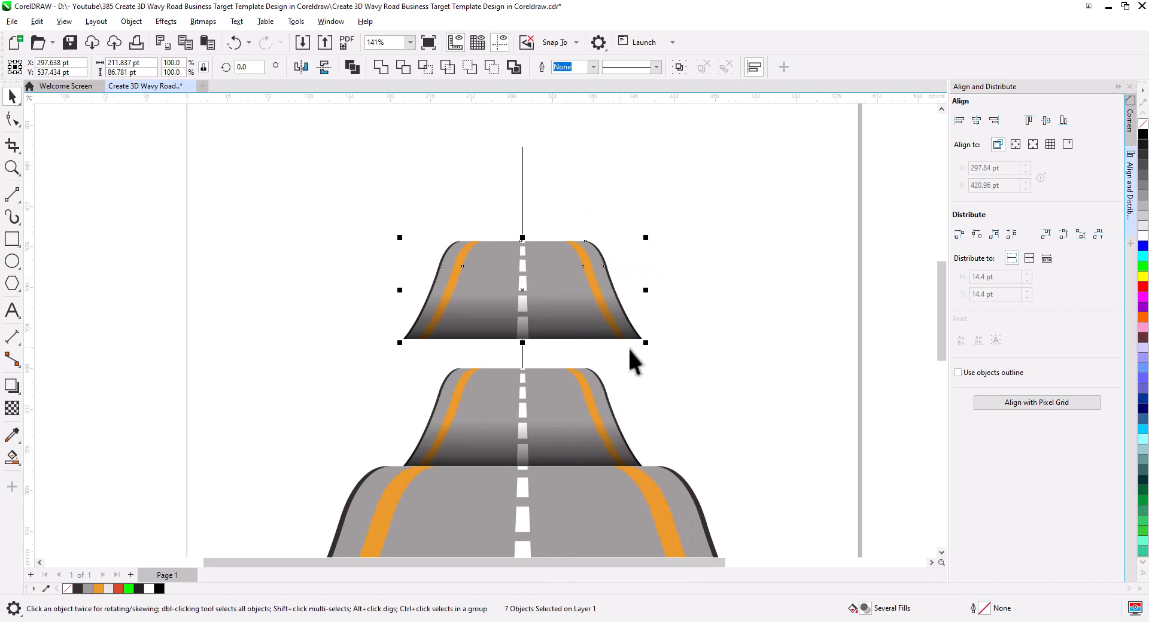
pyautogui.moveTo(645, 342); pyautogui.dragTo(546, 367)
pyautogui.click(623, 385)
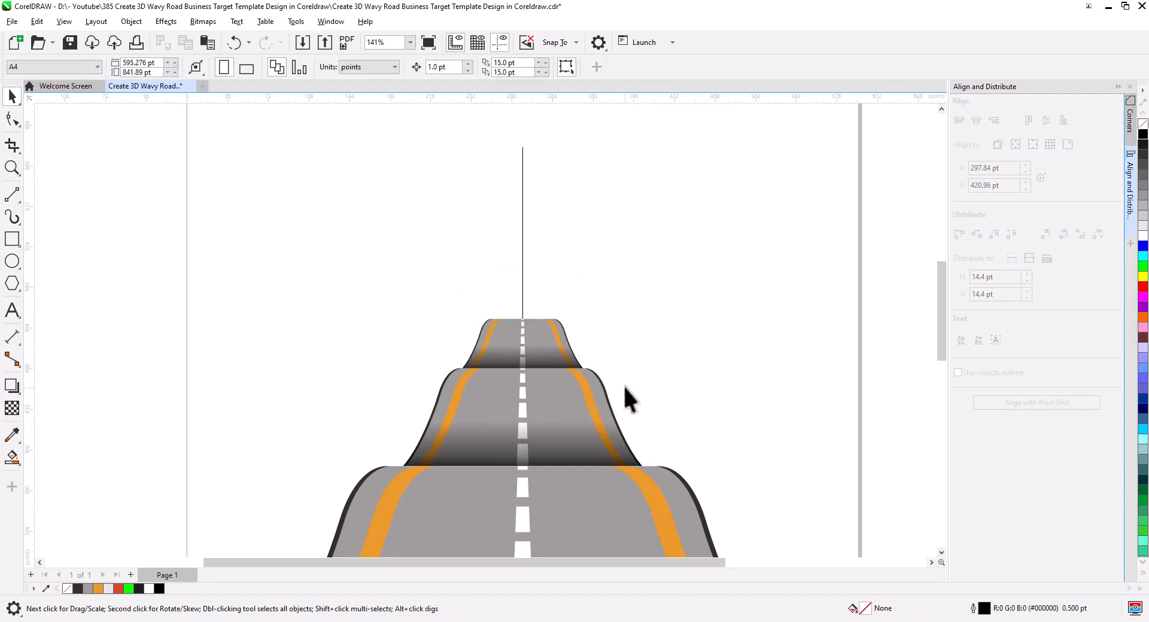
# Duplicate the grouped topmost road segment straight up along the vertical guide line.
pyautogui.scroll(-1, 626, 391)
pyautogui.moveTo(659, 393); pyautogui.dragTo(644, 334)
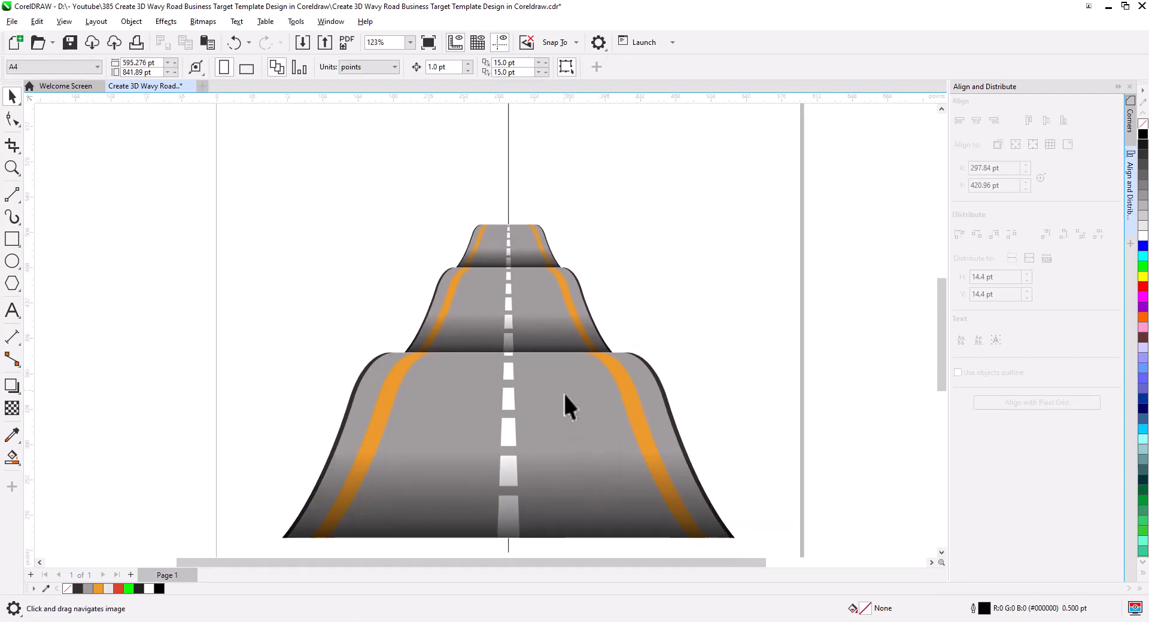
pyautogui.scroll(10, 579, 281)
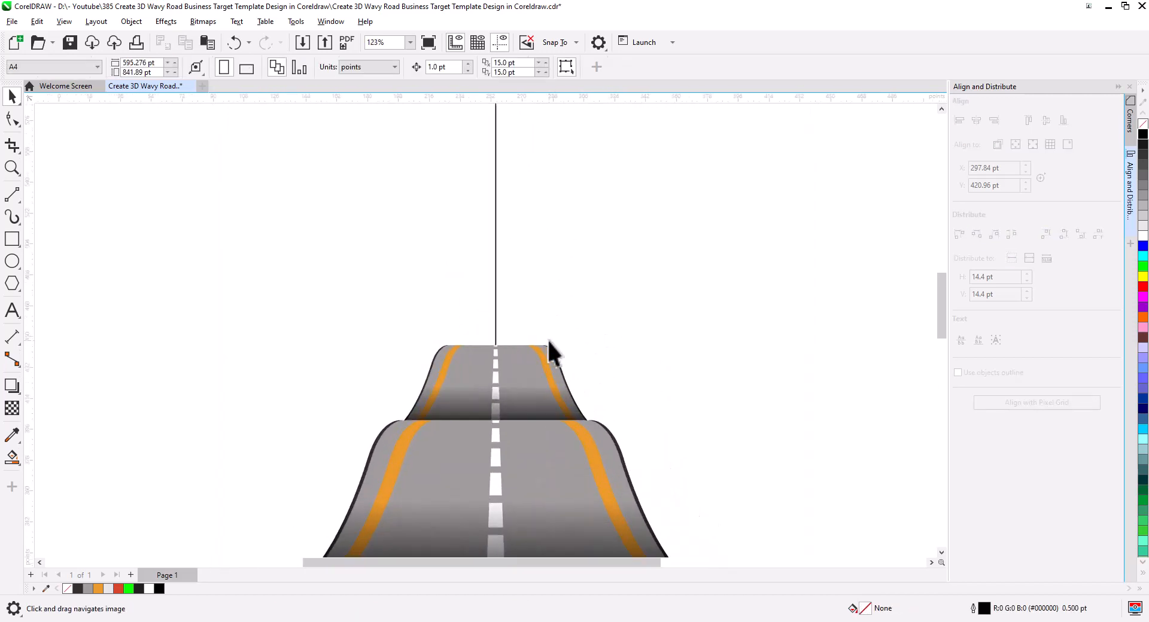
pyautogui.moveTo(536, 371); pyautogui.dragTo(610, 331)
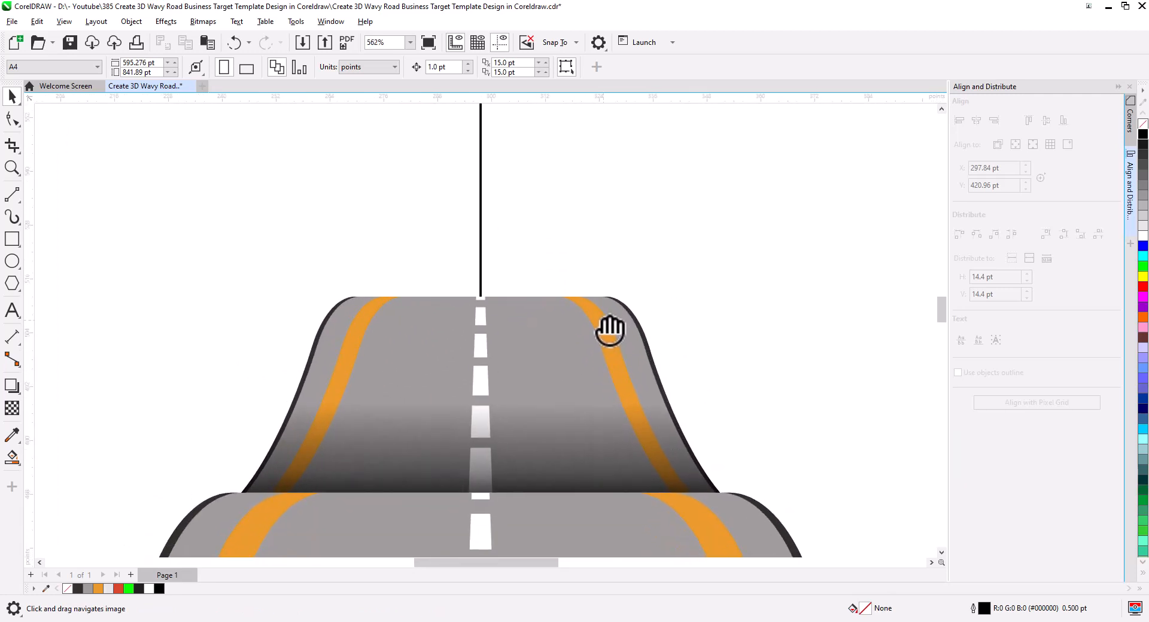
pyautogui.click(556, 450)
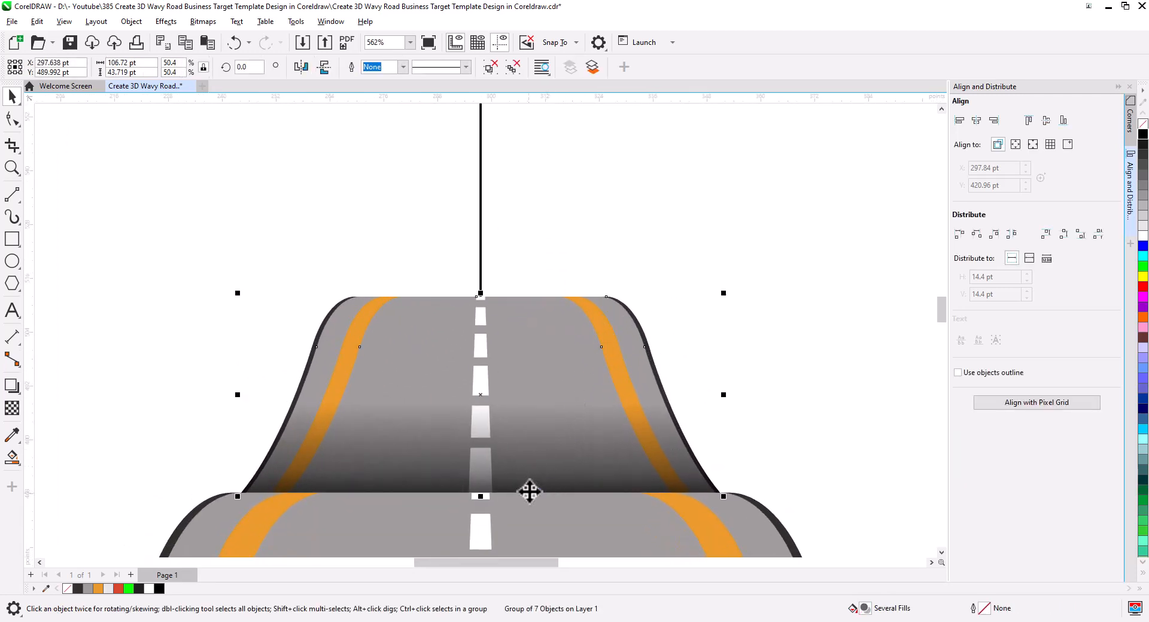
pyautogui.moveTo(529, 492); pyautogui.dragTo(515, 297)
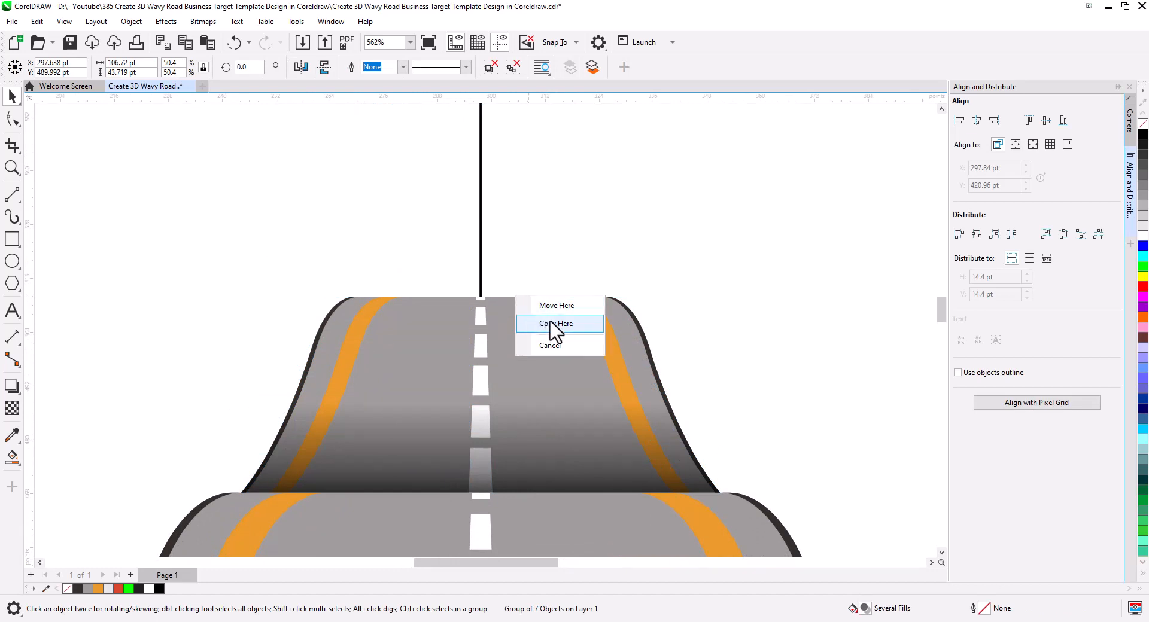
pyautogui.click(556, 326)
# Scale the new copy to about 58 pt wide and seat its base on the top edge of the segment below.
pyautogui.moveTo(719, 297); pyautogui.dragTo(609, 279)
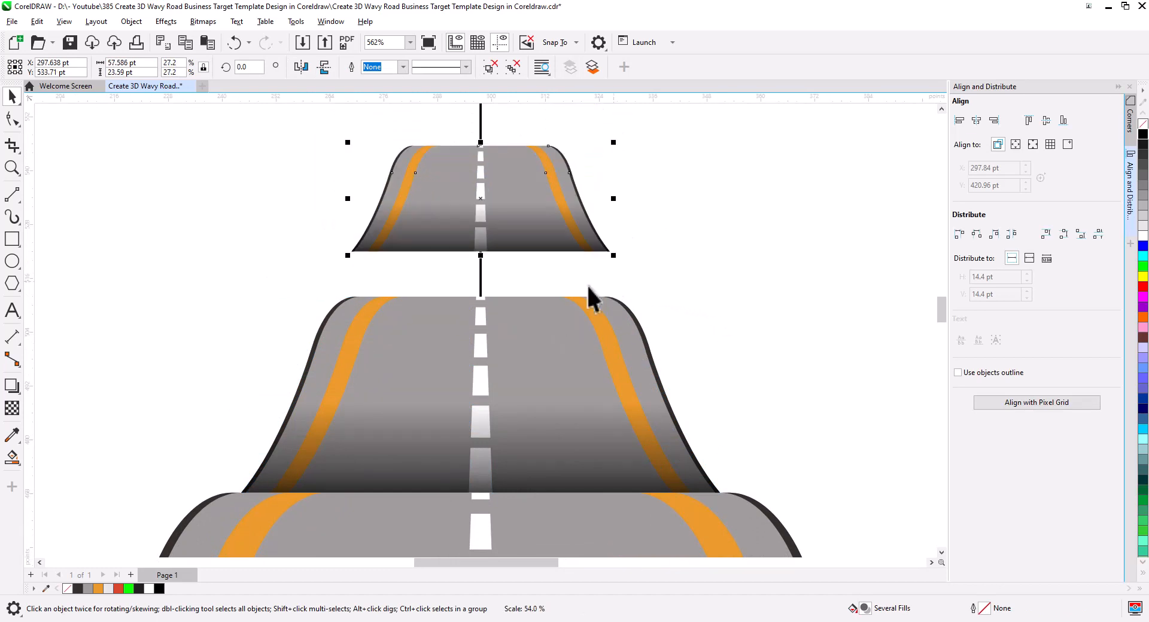
pyautogui.moveTo(511, 251); pyautogui.dragTo(533, 328)
pyautogui.click(633, 287)
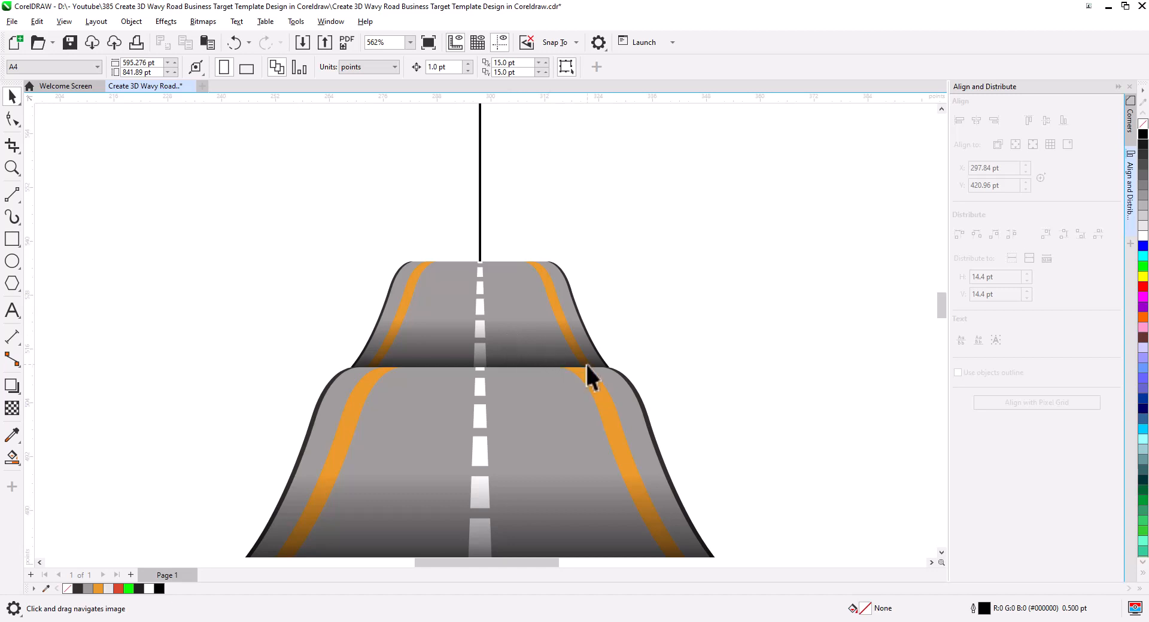
# Reduce the topmost segment to about 50 pt wide, centred on the vertical line, and move it down onto the segment below.
pyautogui.click(573, 329)
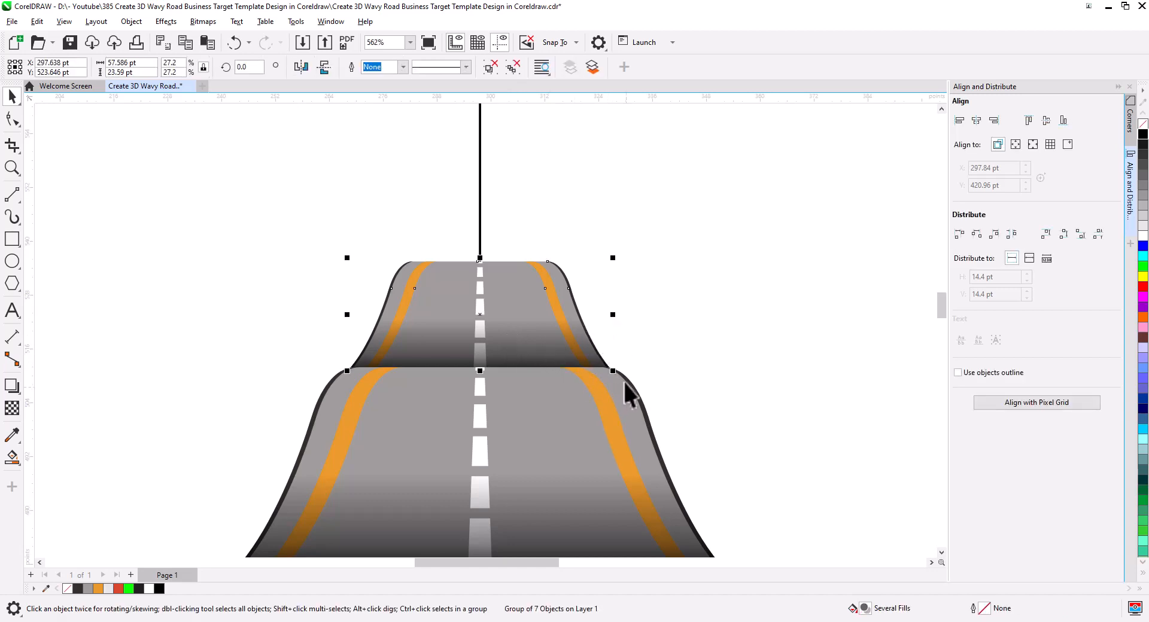
pyautogui.moveTo(612, 371); pyautogui.dragTo(599, 375)
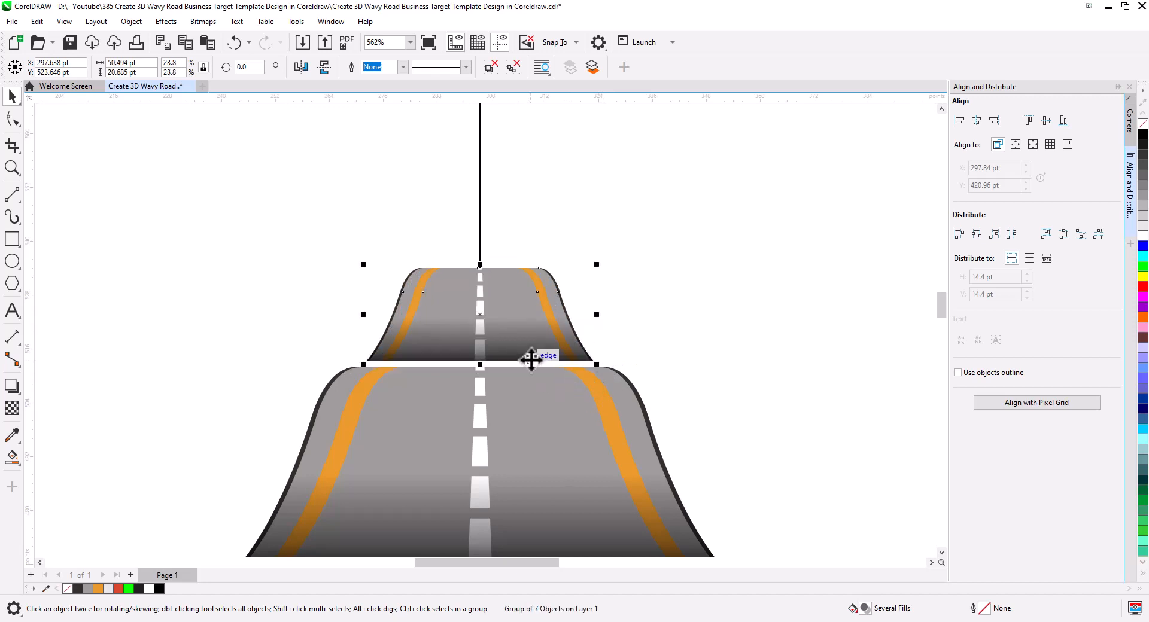
pyautogui.moveTo(531, 359); pyautogui.dragTo(531, 366)
pyautogui.click(668, 339)
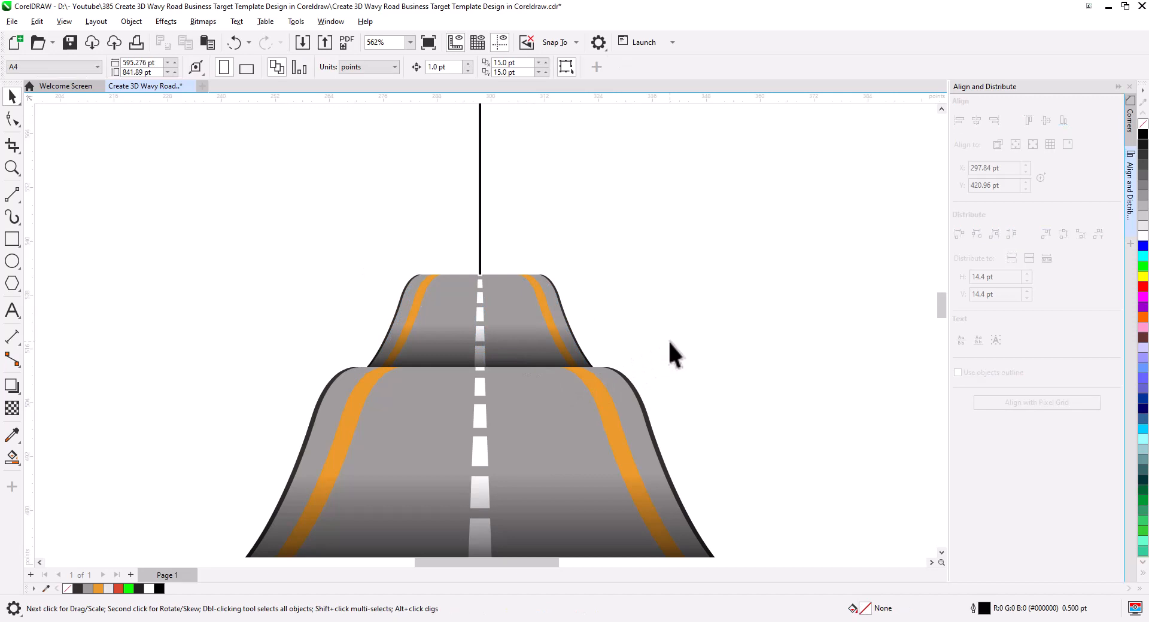
# Send the black shading overlay of the topmost road segment to the back of the page.
pyautogui.scroll(-8, 604, 372)
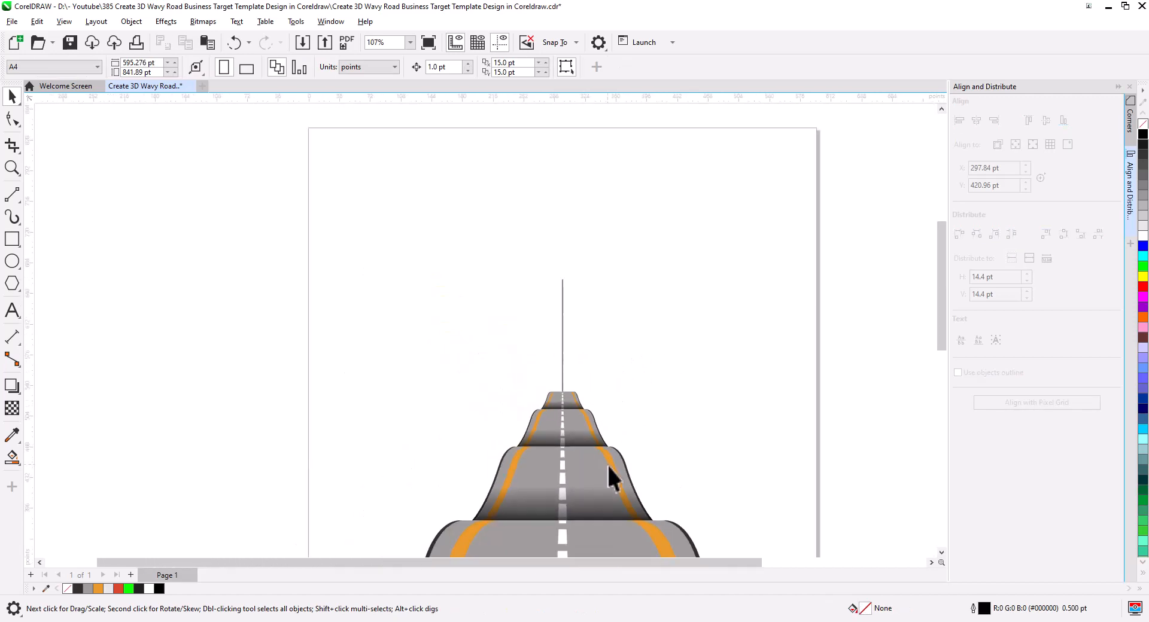
pyautogui.moveTo(607, 465); pyautogui.dragTo(622, 431)
pyautogui.moveTo(660, 487)
pyautogui.mouseDown()
pyautogui.moveTo(658, 390)
pyautogui.moveTo(662, 494)
pyautogui.mouseUp()
pyautogui.scroll(8, 562, 347)
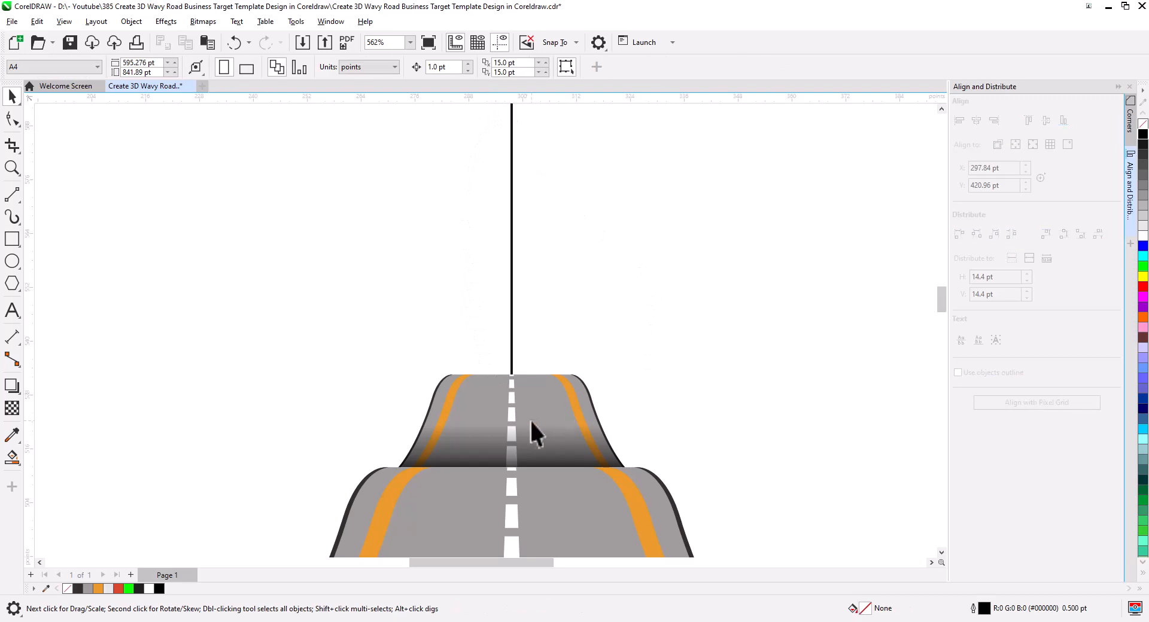
pyautogui.keyDown('ctrl'); pyautogui.click(551, 440); pyautogui.keyUp('ctrl')
pyautogui.rightClick(551, 441)
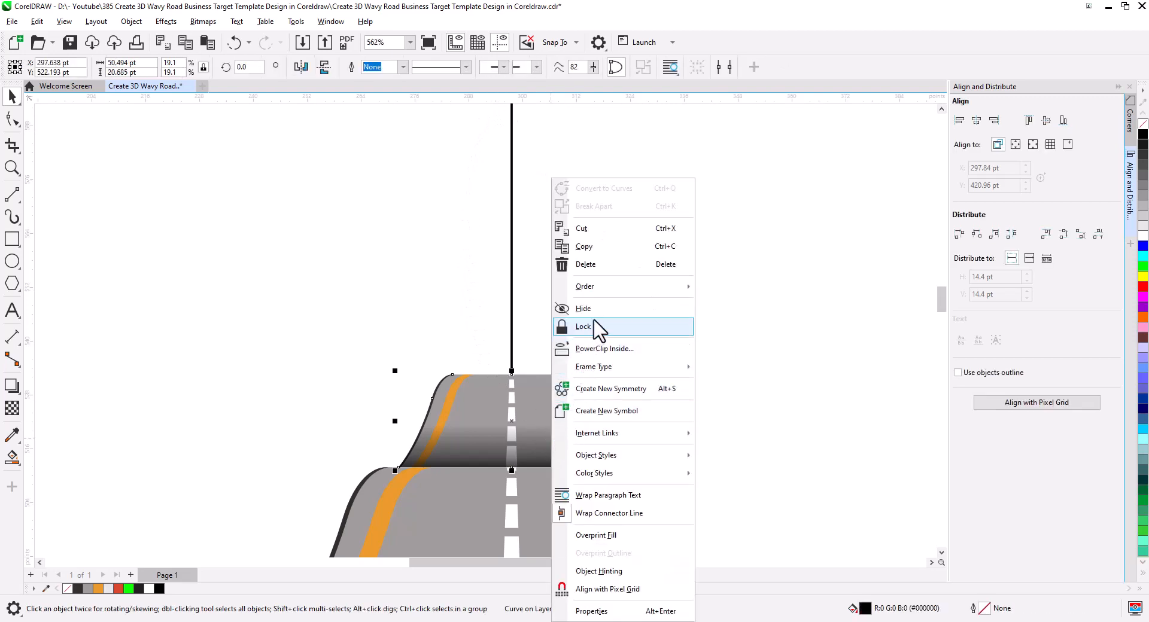
pyautogui.moveTo(600, 292)
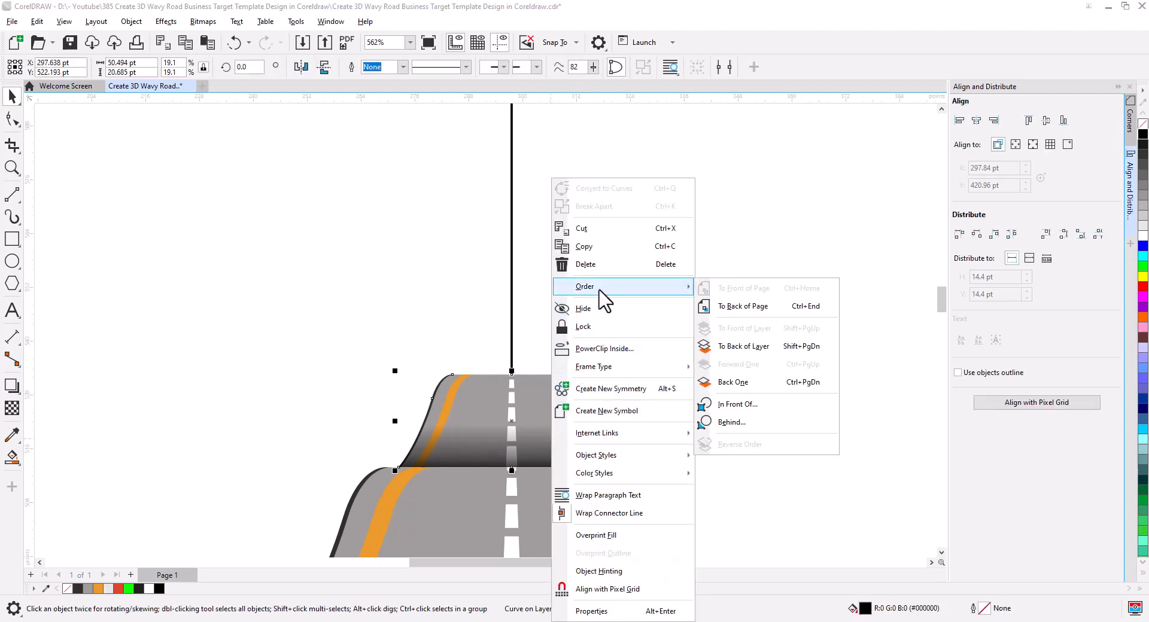
pyautogui.click(741, 308)
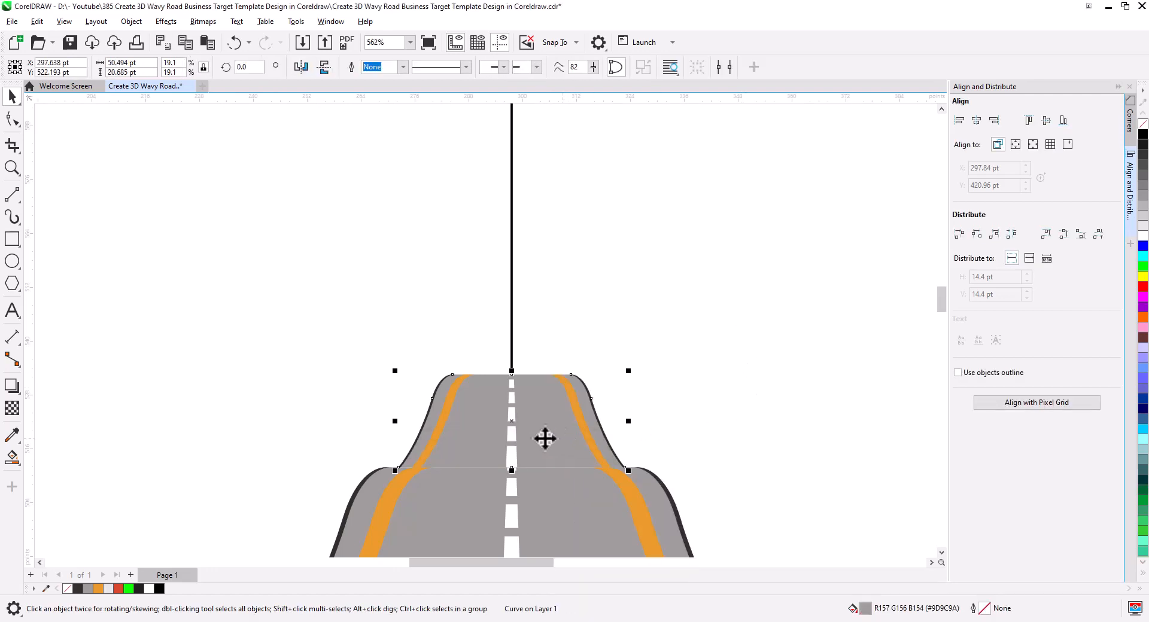
# Draw a vertical line about 33 pt tall through the centre of the topmost segment, extending past its top and base.
pyautogui.scroll(3, 541, 427)
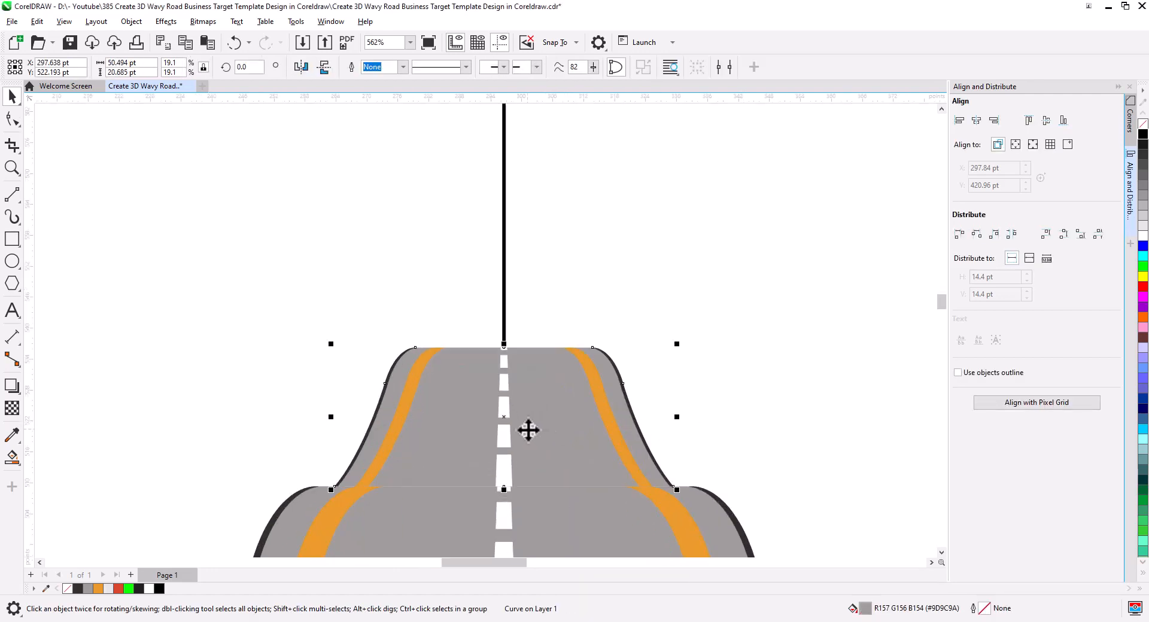
pyautogui.click(716, 407)
pyautogui.click(563, 372)
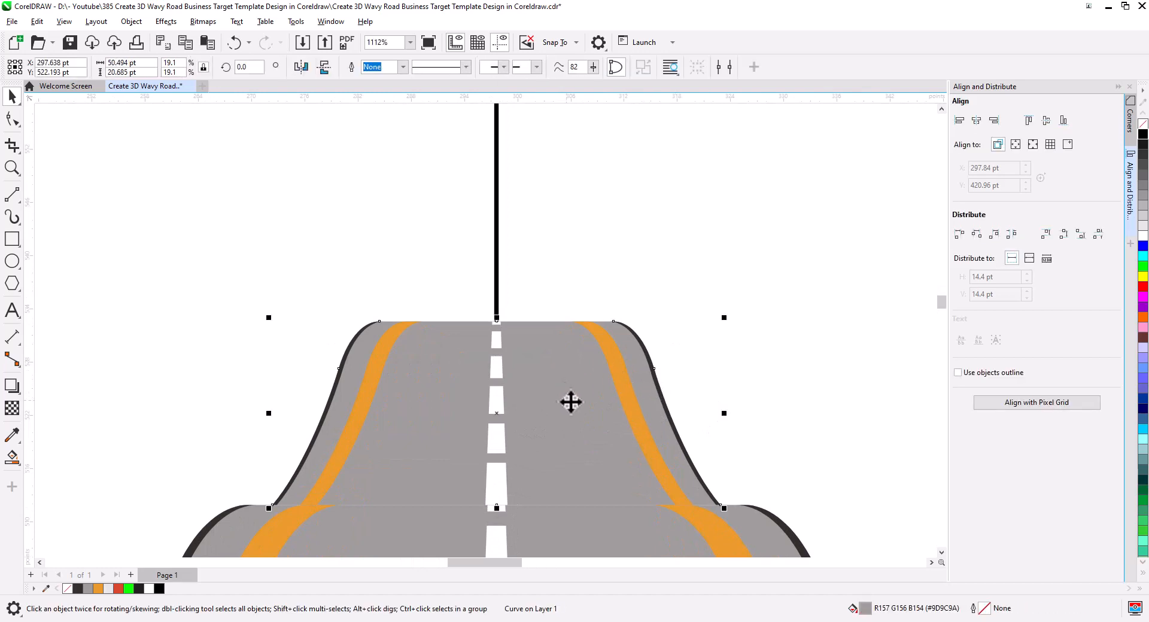
pyautogui.click(674, 387)
pyautogui.click(672, 416)
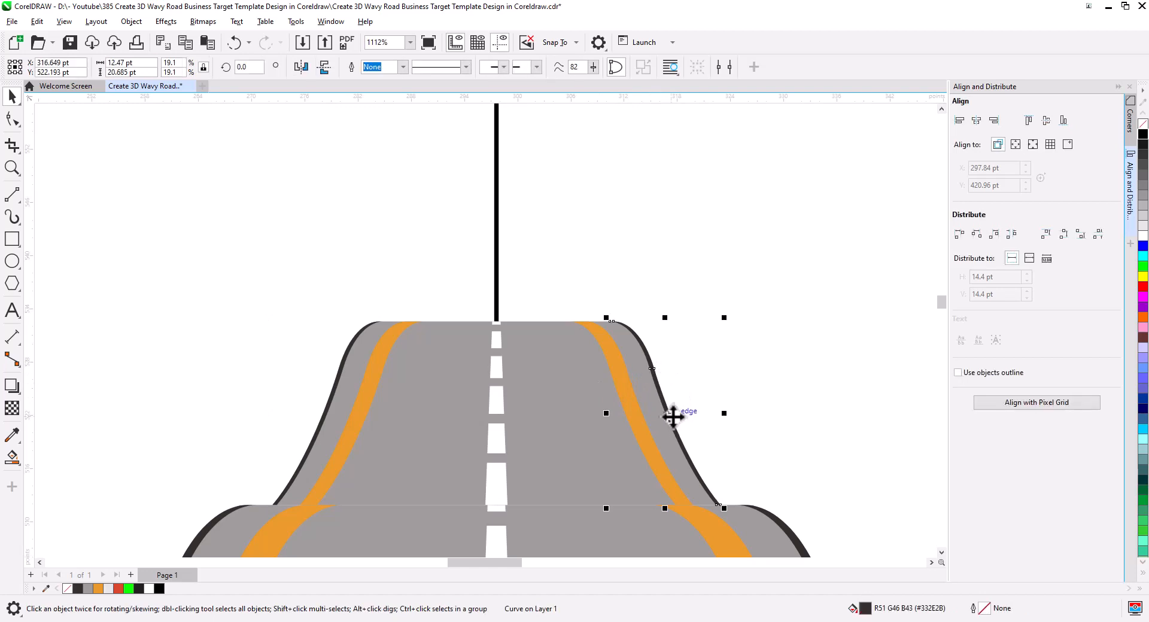
pyautogui.click(539, 403)
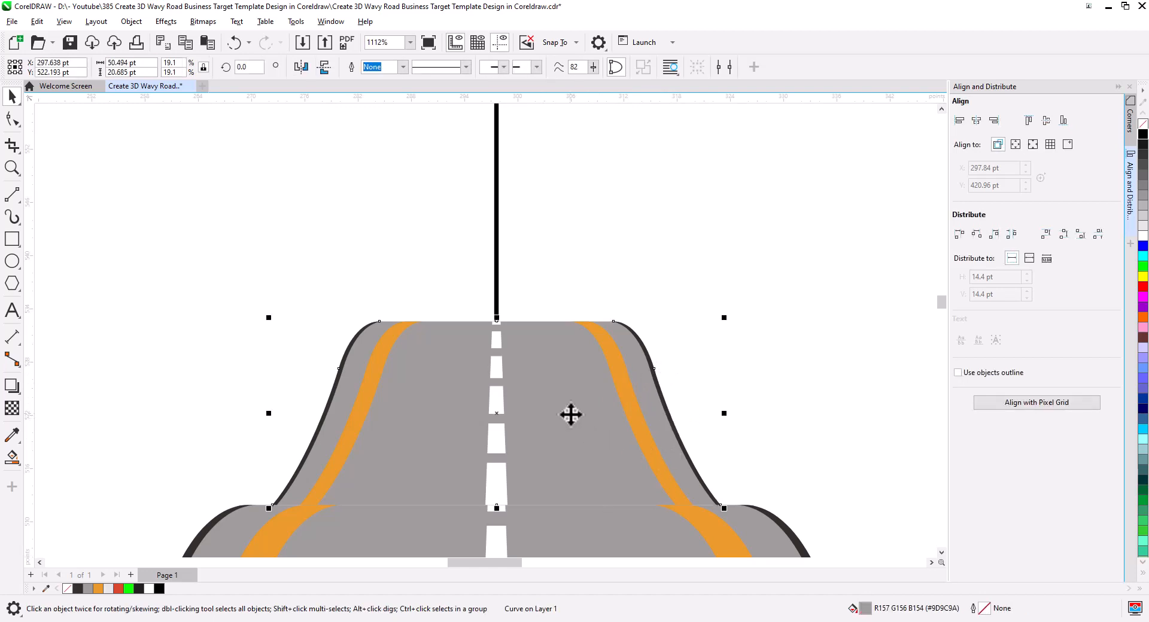
pyautogui.click(12, 194)
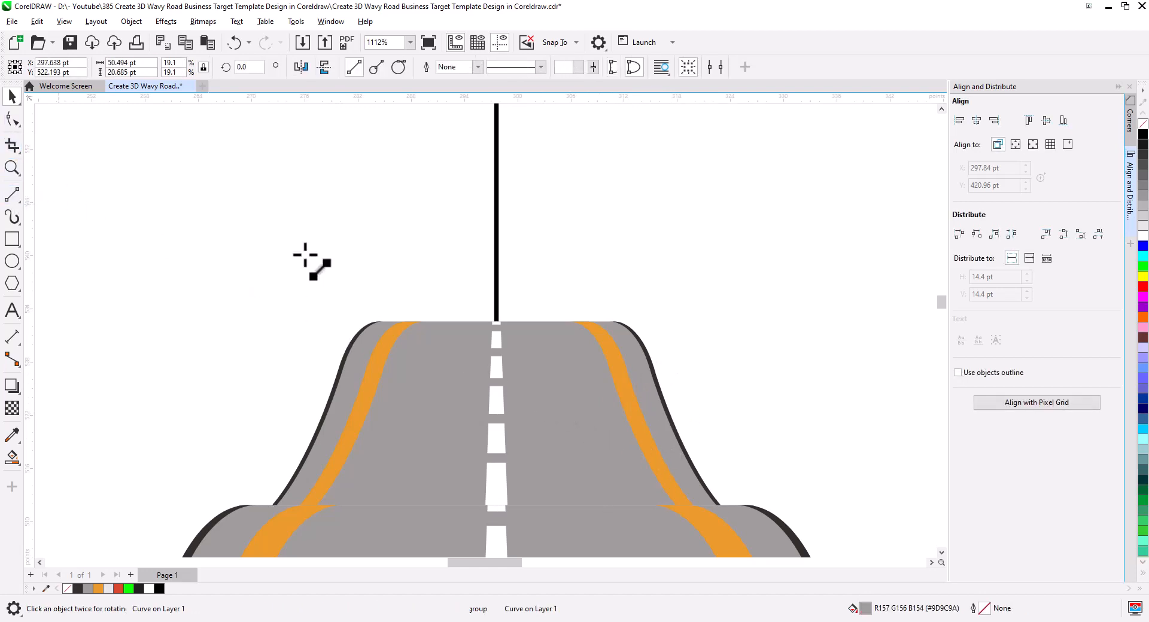
pyautogui.moveTo(498, 231); pyautogui.dragTo(498, 526)
pyautogui.click(12, 98)
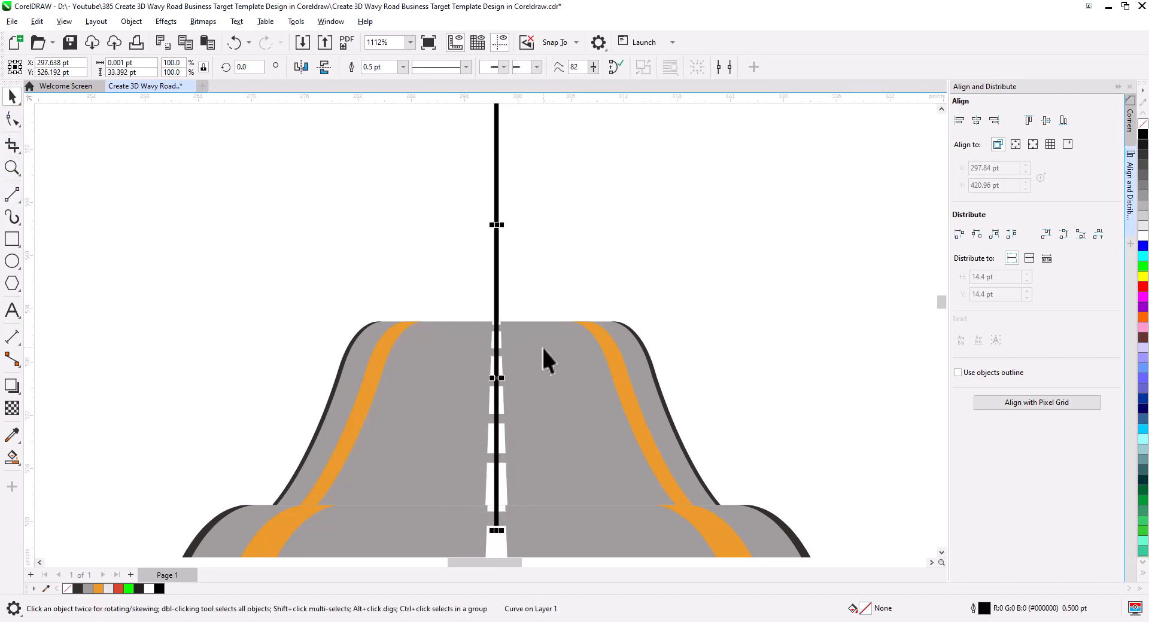
# Split the topmost segment's grey base along the vertical line with Back Minus Front and break the curve apart.
pyautogui.keyDown('shift'); pyautogui.click(552, 366); pyautogui.keyUp('shift')
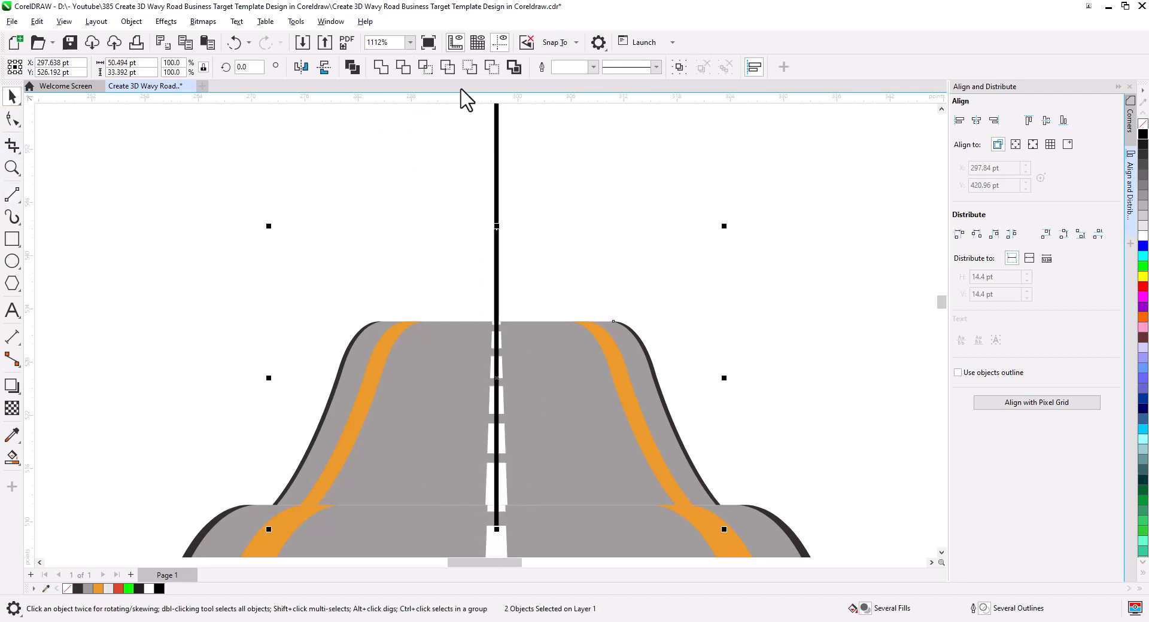
pyautogui.click(492, 66)
pyautogui.rightClick(581, 387)
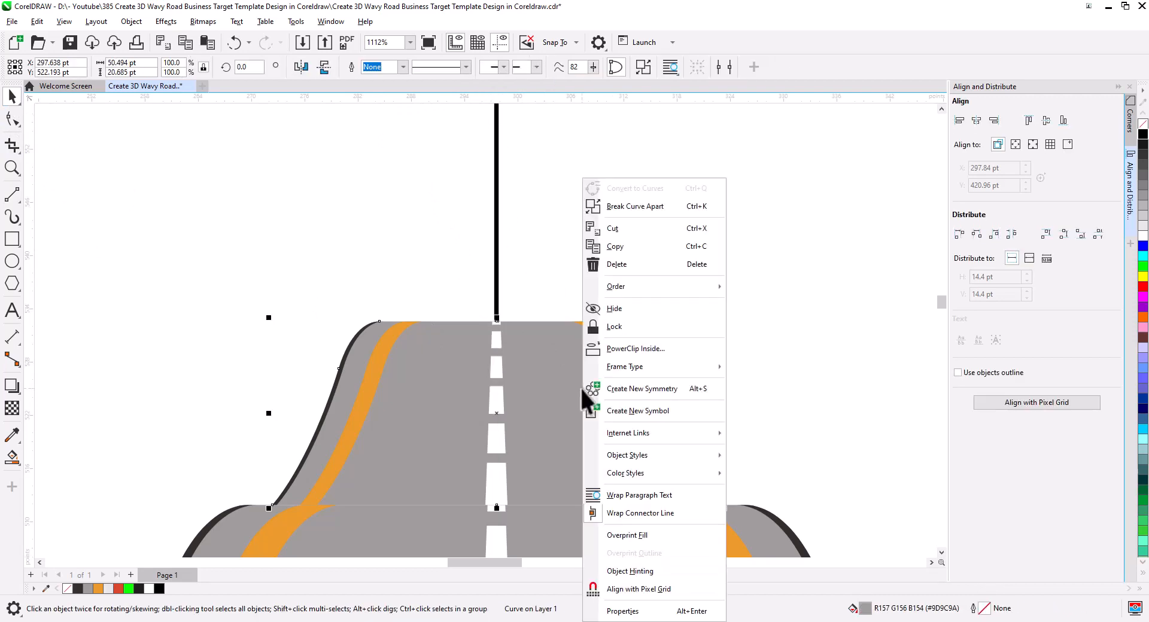
pyautogui.click(644, 209)
pyautogui.click(623, 229)
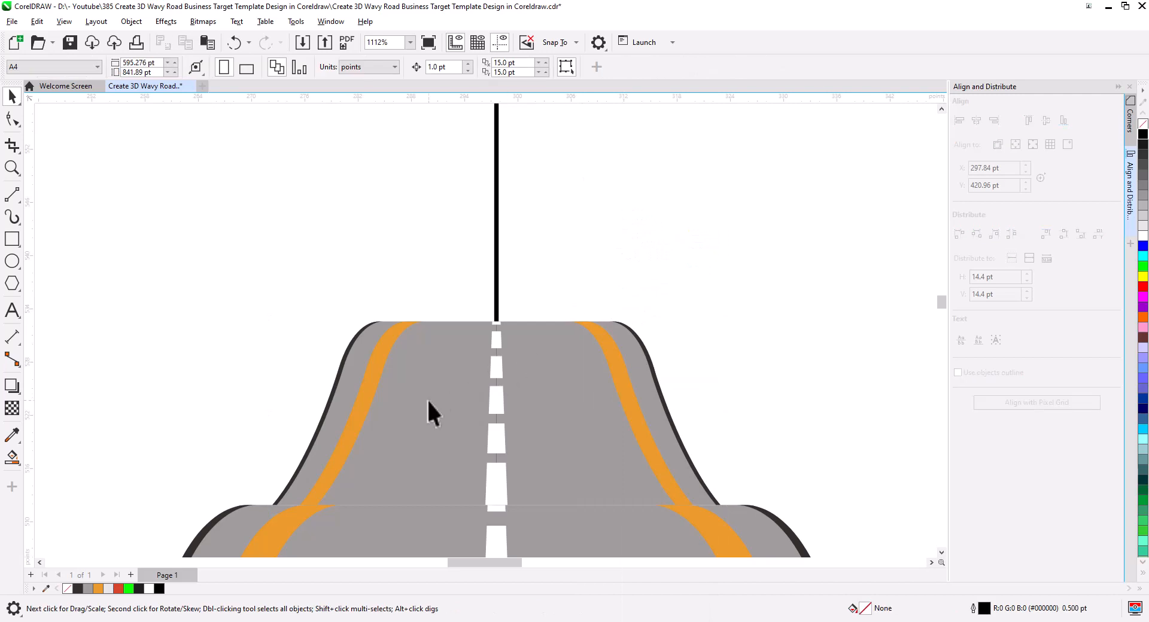
# Delete the left half of the topmost segment's grey base, its left orange stripe, its left dark edge and the black shading overlay.
pyautogui.click(436, 417)
pyautogui.press('Delete')
pyautogui.click(359, 417)
pyautogui.press('Delete')
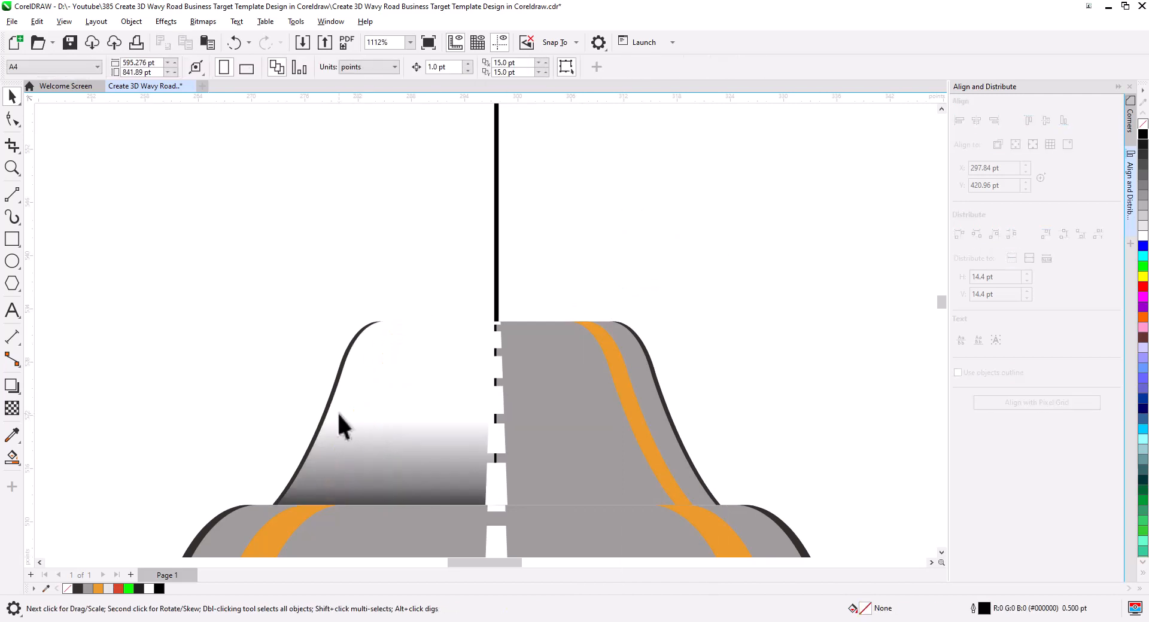
pyautogui.click(326, 405)
pyautogui.press('Delete')
pyautogui.click(378, 455)
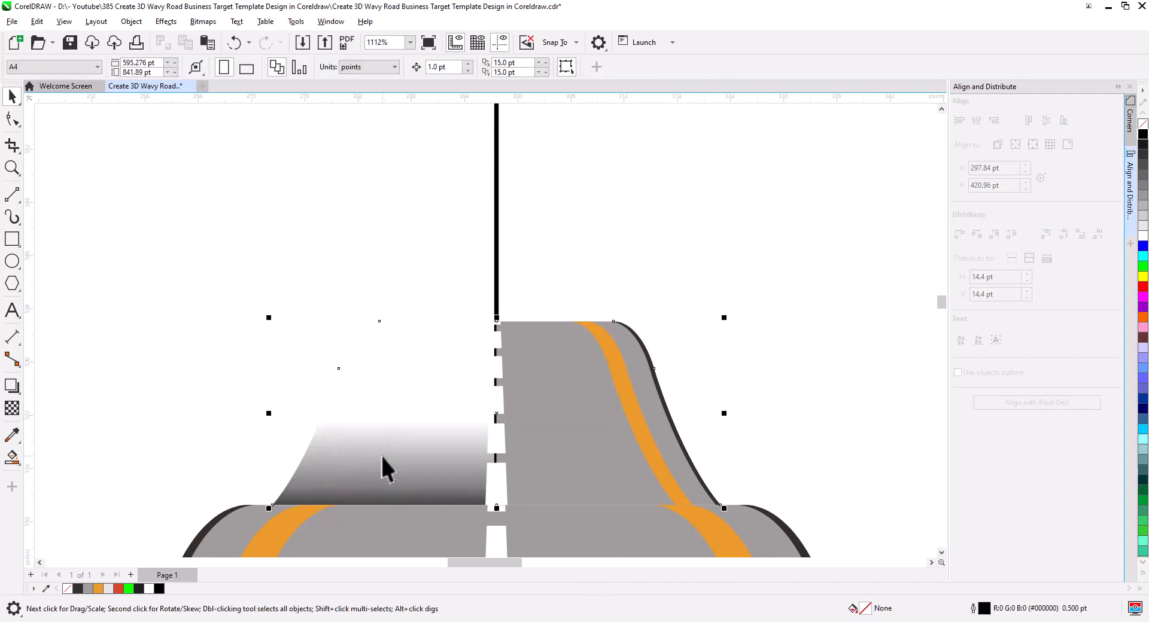
pyautogui.press('Delete')
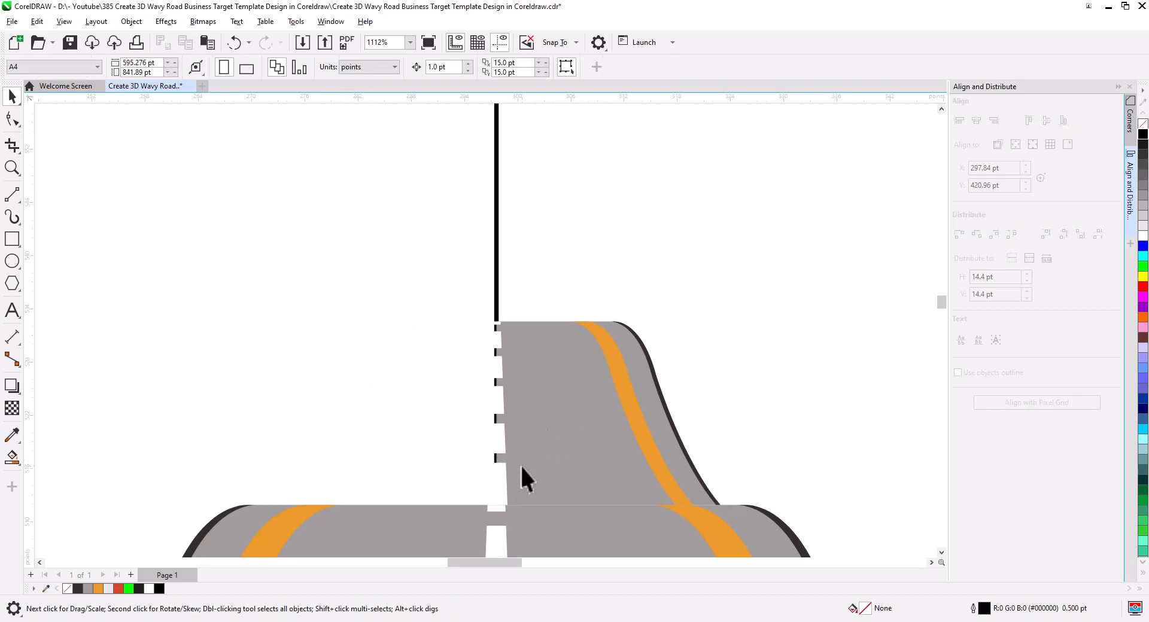
# Move the upper-right corner node of the topmost segment's remaining grey half slightly up and outward.
pyautogui.click(582, 412)
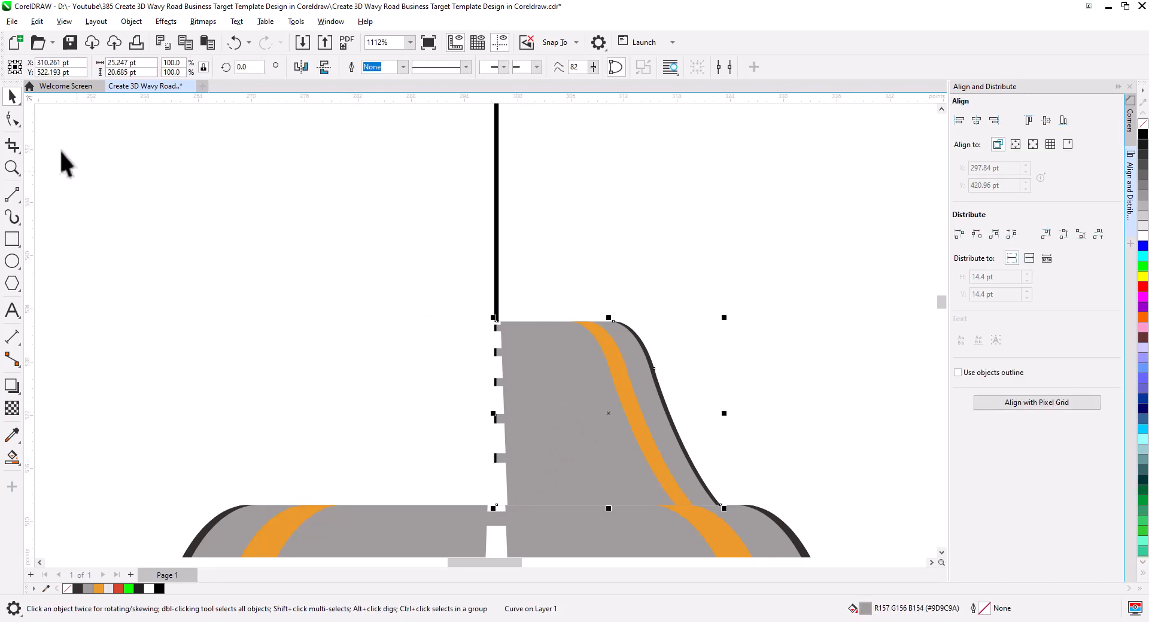
pyautogui.click(10, 120)
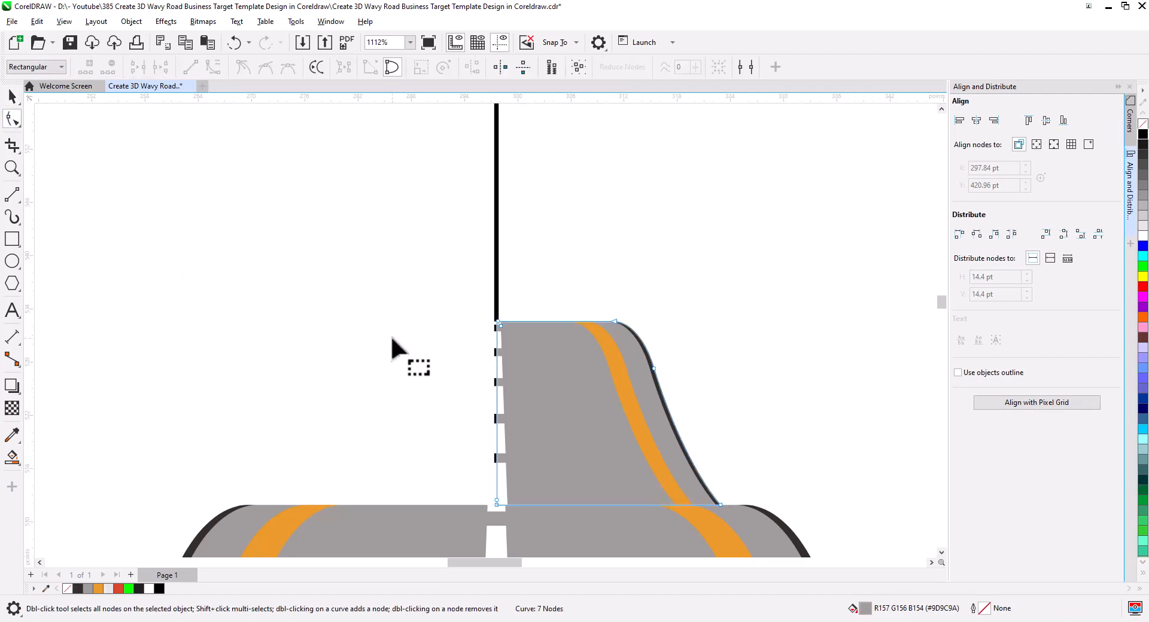
pyautogui.click(615, 321)
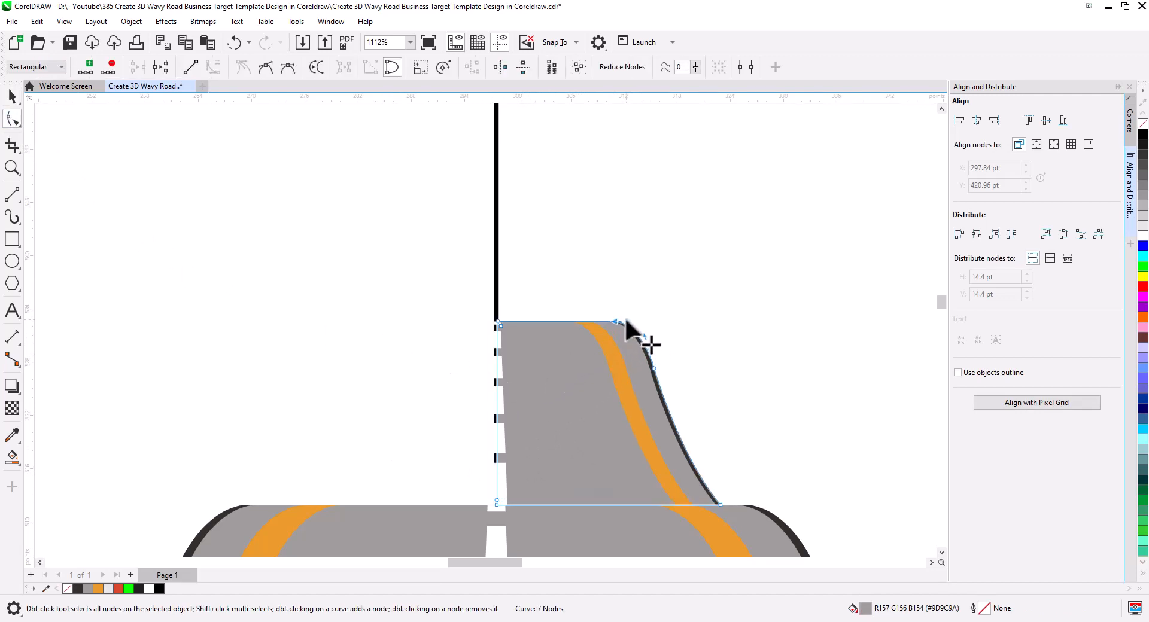
pyautogui.moveTo(626, 321)
pyautogui.mouseDown()
pyautogui.moveTo(618, 336)
pyautogui.moveTo(636, 300)
pyautogui.moveTo(636, 309)
pyautogui.mouseUp()
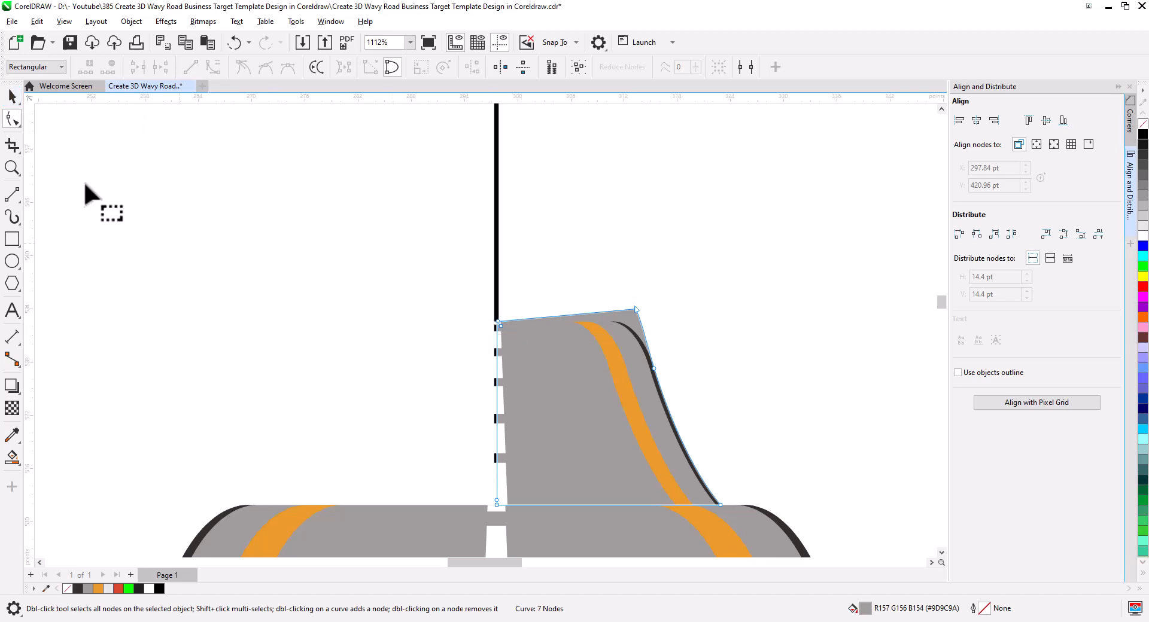
# Delete the dark edge and the orange stripe from the right half of the topmost segment.
pyautogui.click(12, 96)
pyautogui.click(633, 336)
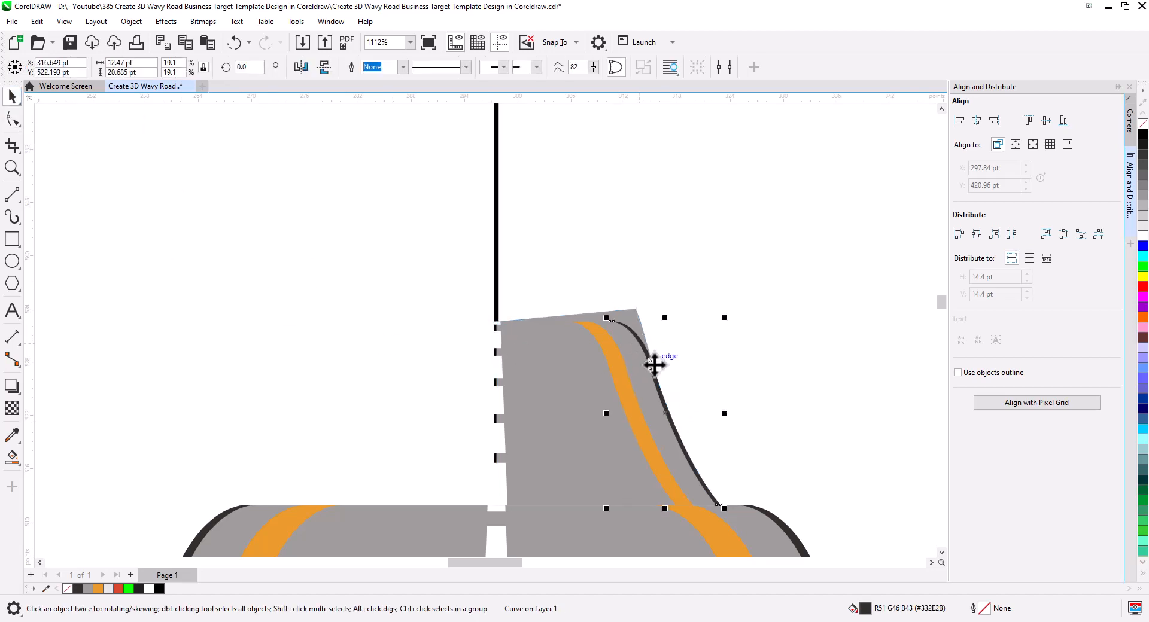
pyautogui.press('Delete')
pyautogui.click(622, 402)
pyautogui.press('Delete')
# Shift the grey half's upper-right corner node farther outward, remove the middle node of its curved side and adjust that curve inward.
pyautogui.click(638, 382)
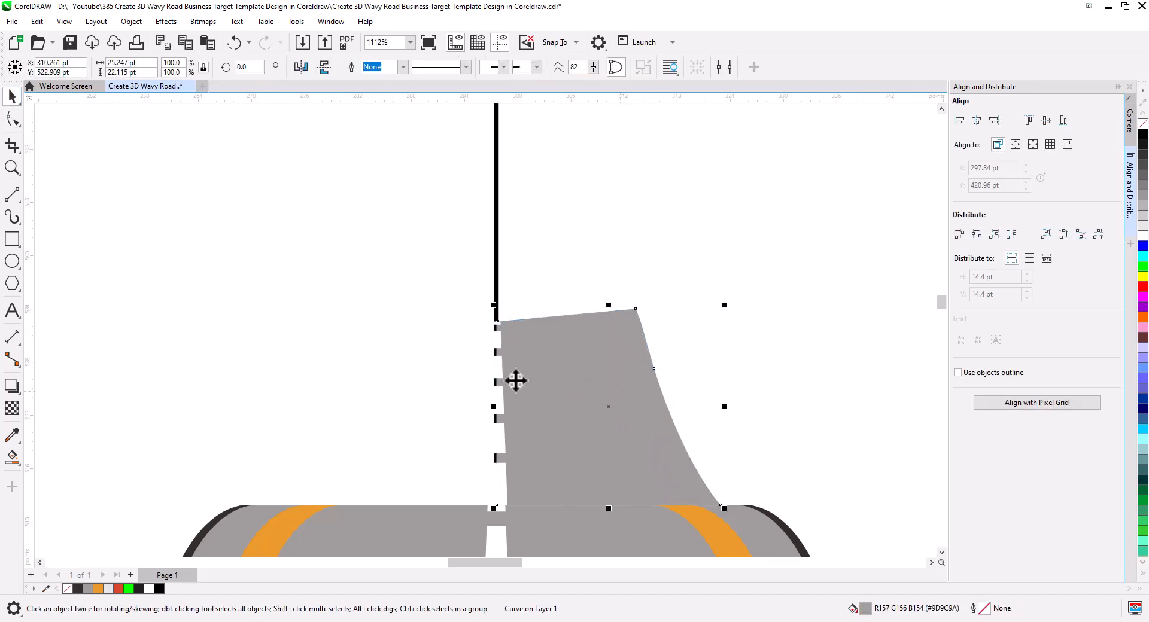
pyautogui.scroll(-2, 526, 395)
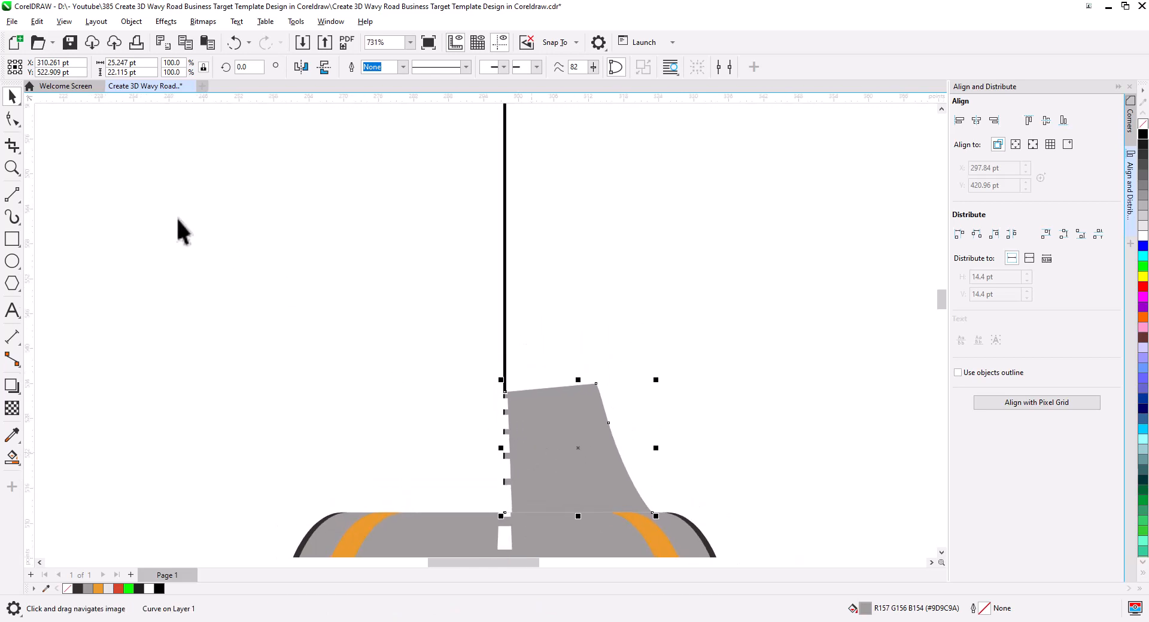
pyautogui.click(12, 118)
pyautogui.moveTo(597, 383); pyautogui.dragTo(610, 384)
pyautogui.click(608, 424)
pyautogui.press('Delete')
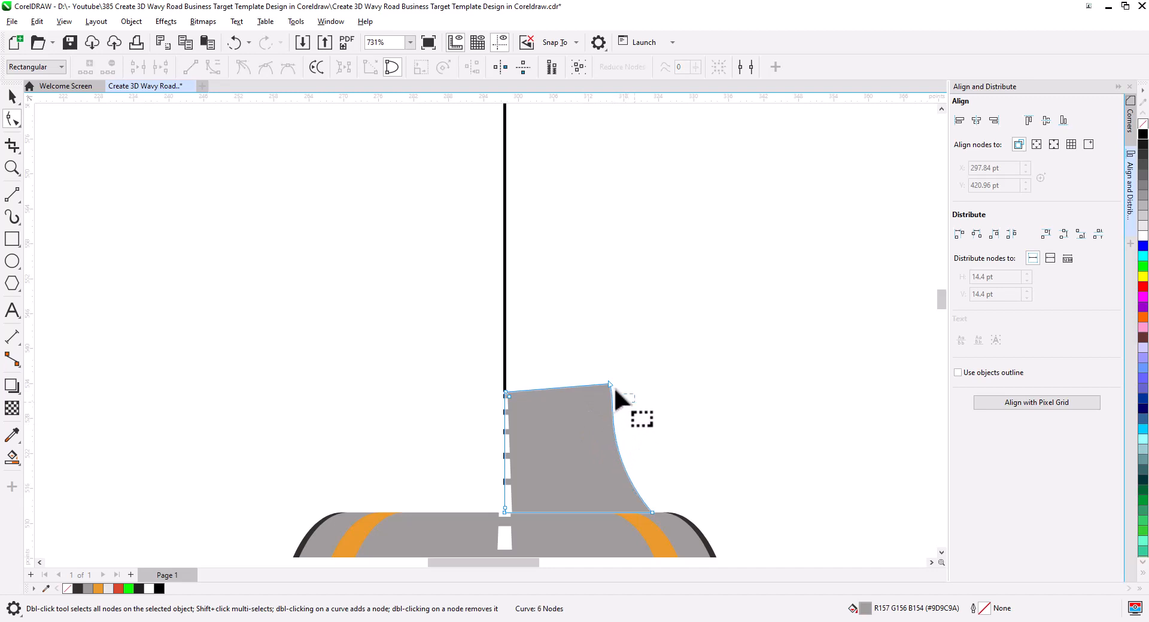
pyautogui.moveTo(615, 397); pyautogui.dragTo(606, 404)
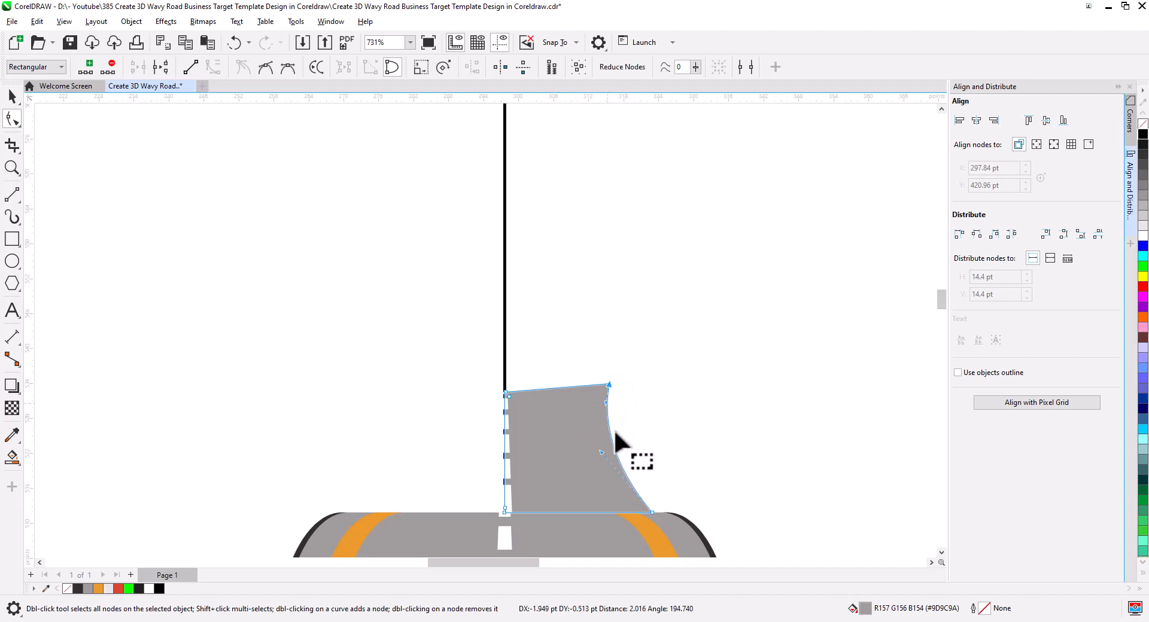
# Align the grey half's top corner nodes horizontally to level its top edge.
pyautogui.click(504, 392)
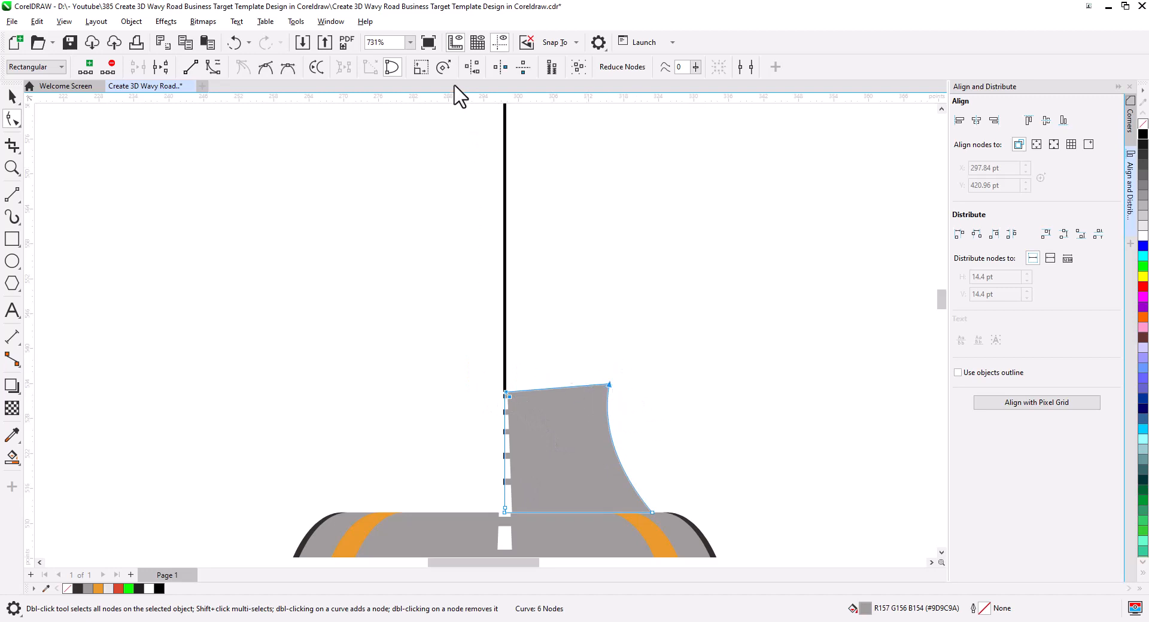
pyautogui.click(472, 67)
pyautogui.click(530, 294)
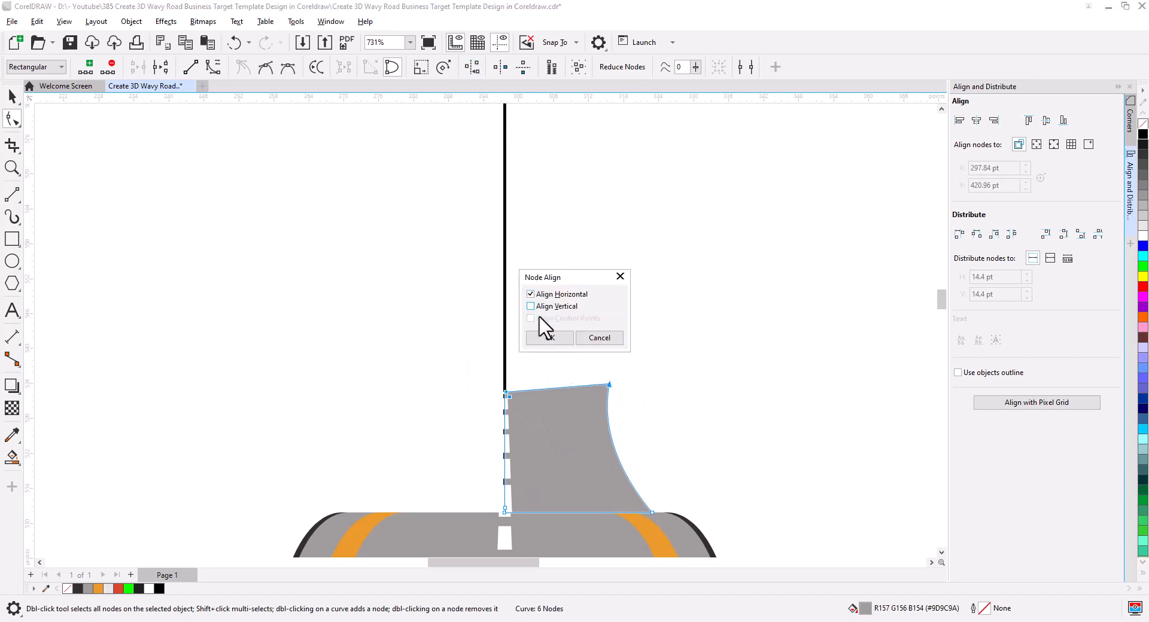
pyautogui.click(545, 337)
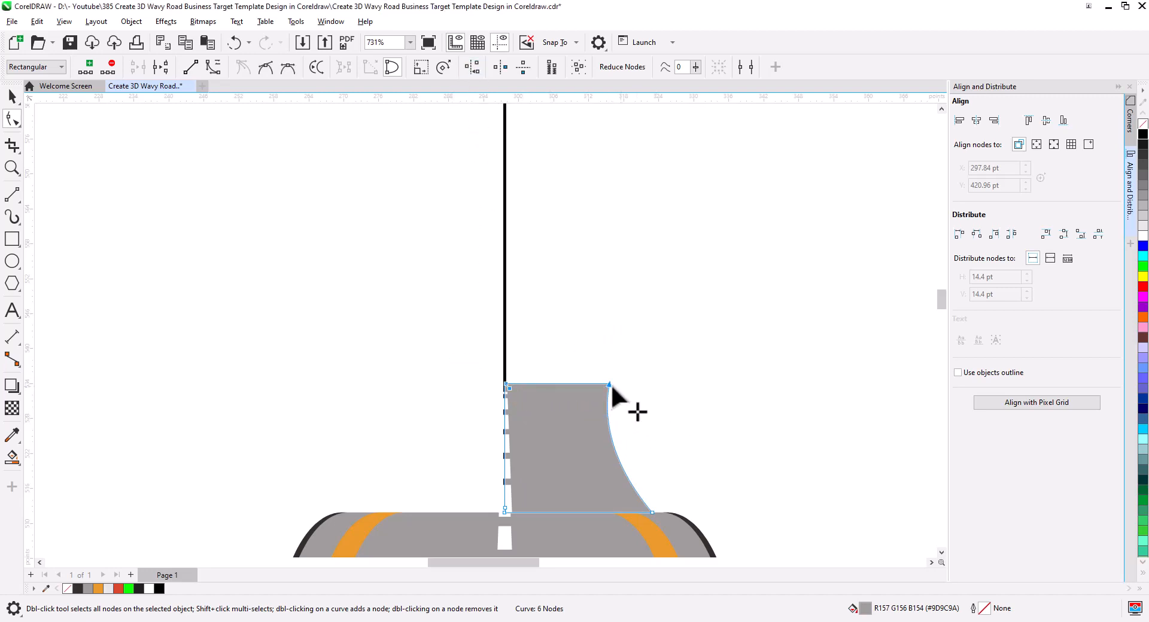
# Raise the grey half's top nodes straight up by about 44 pt in total to make it a tall shaft.
pyautogui.moveTo(611, 387); pyautogui.dragTo(609, 280)
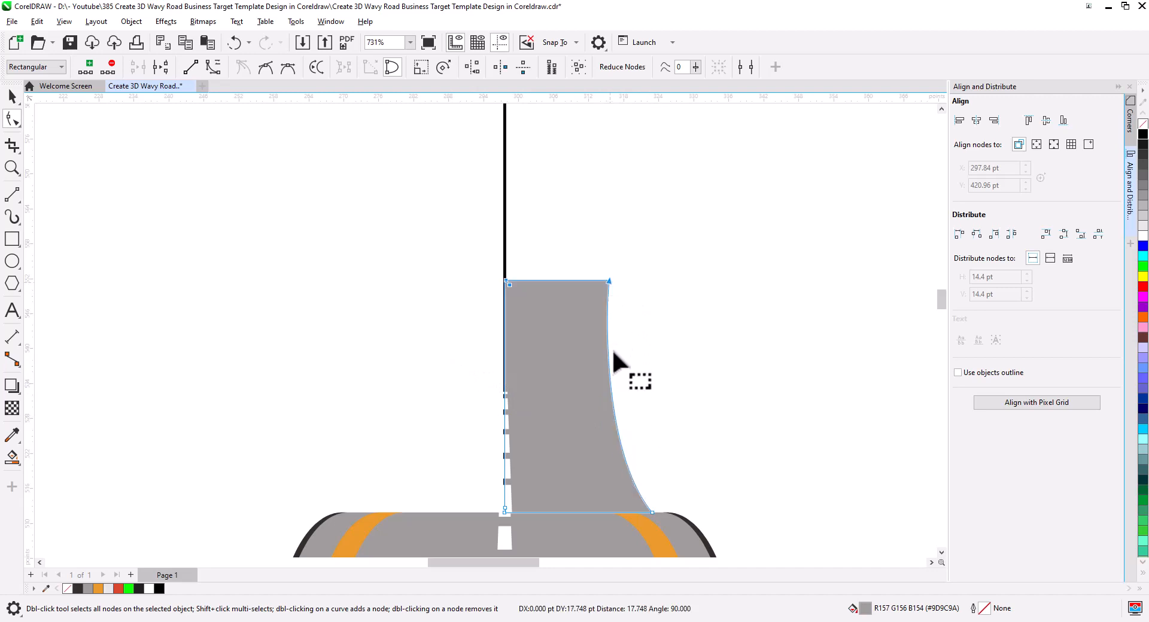
pyautogui.scroll(-6, 612, 350)
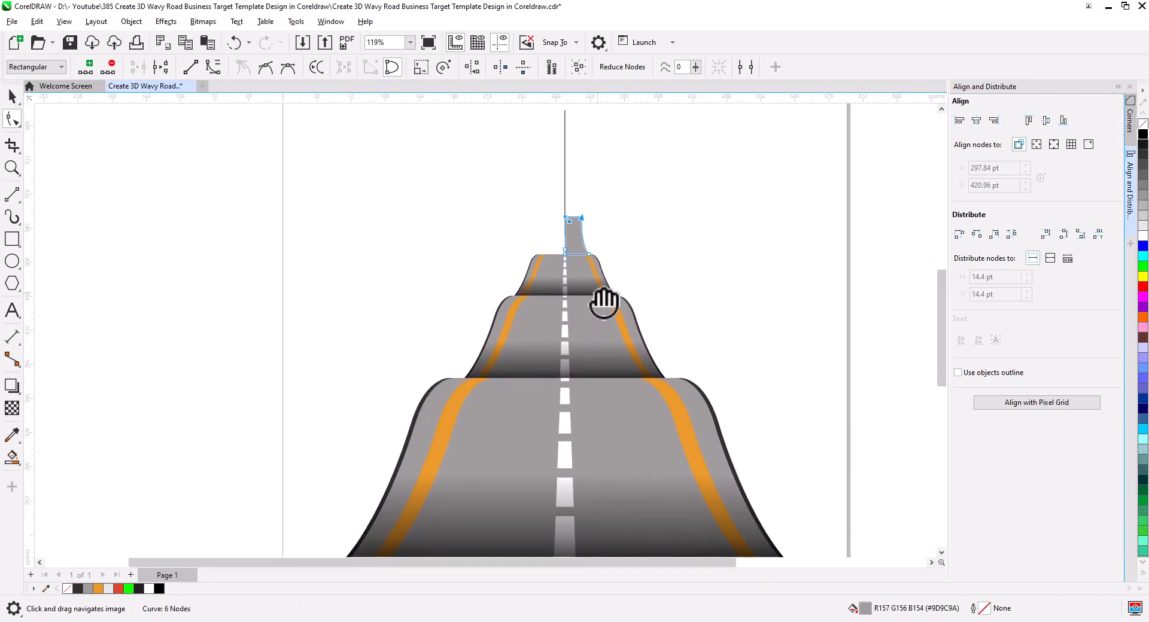
pyautogui.scroll(-2, 596, 293)
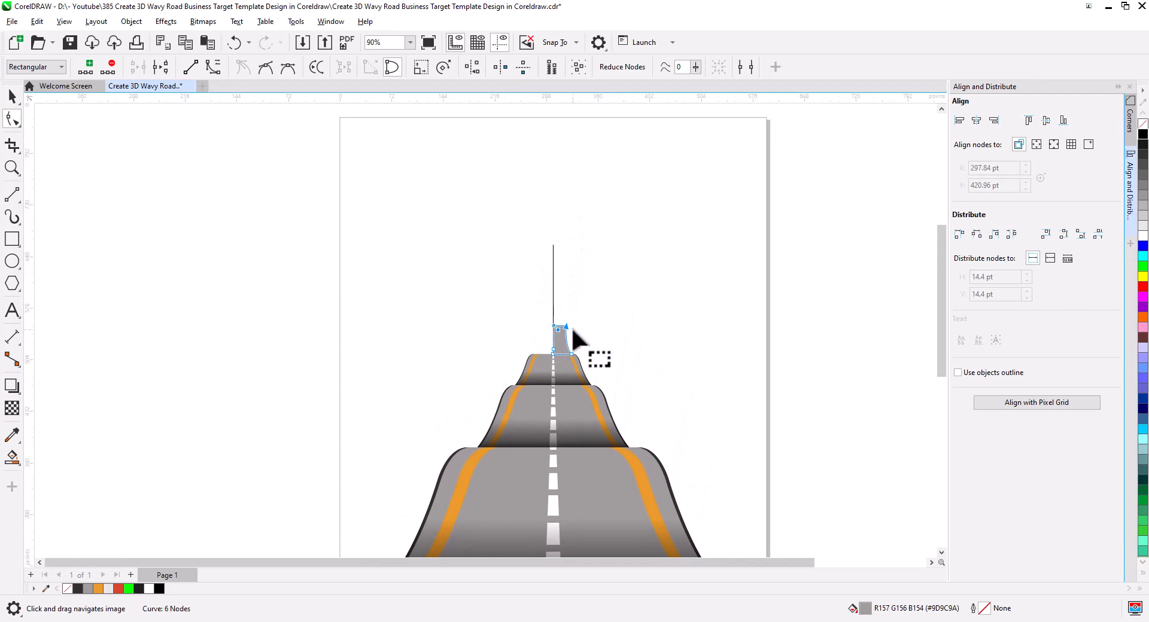
pyautogui.moveTo(566, 327); pyautogui.dragTo(565, 304)
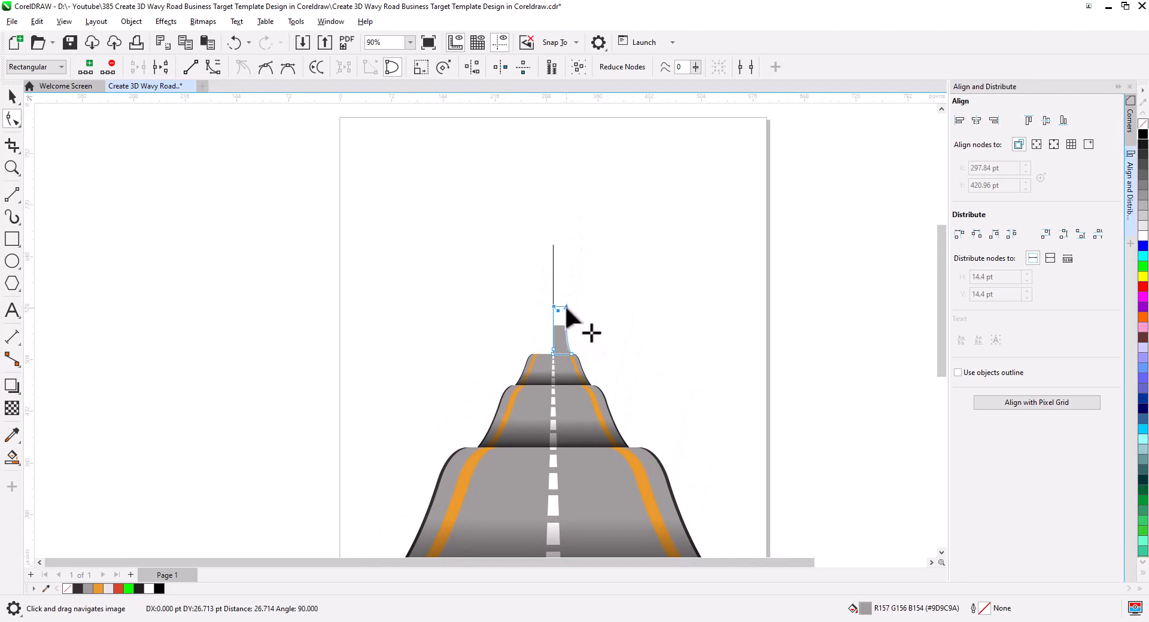
pyautogui.scroll(3, 566, 317)
pyautogui.scroll(4, 566, 317)
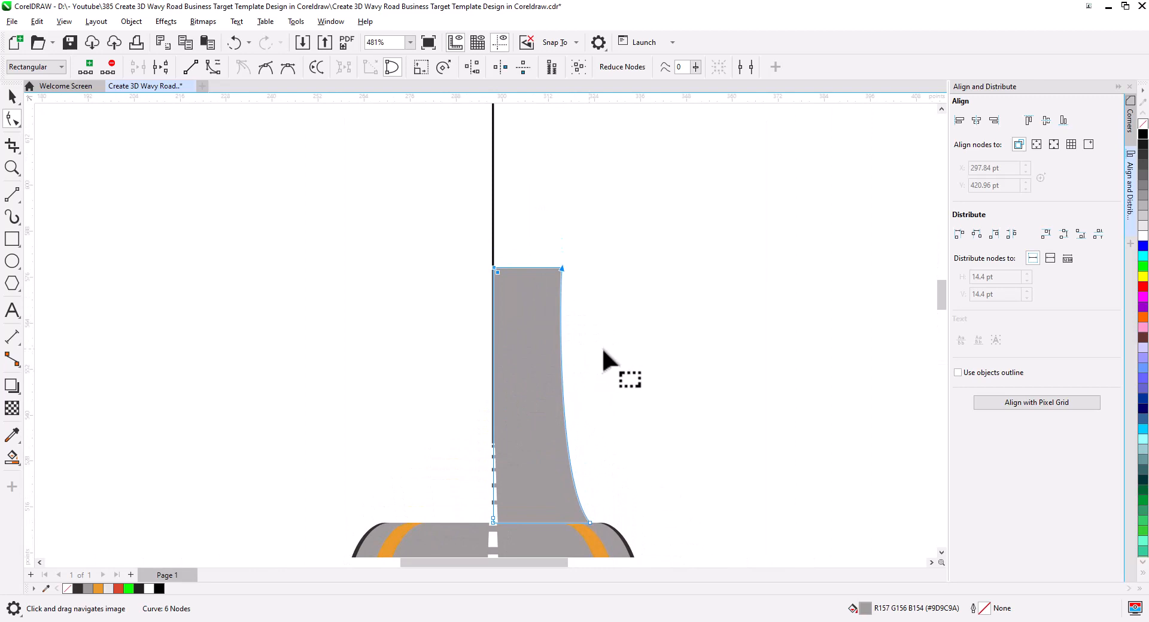
# Move the shaft's upper-right corner outward and bend its curved side inward so the top flares out.
pyautogui.moveTo(578, 331); pyautogui.dragTo(578, 331)
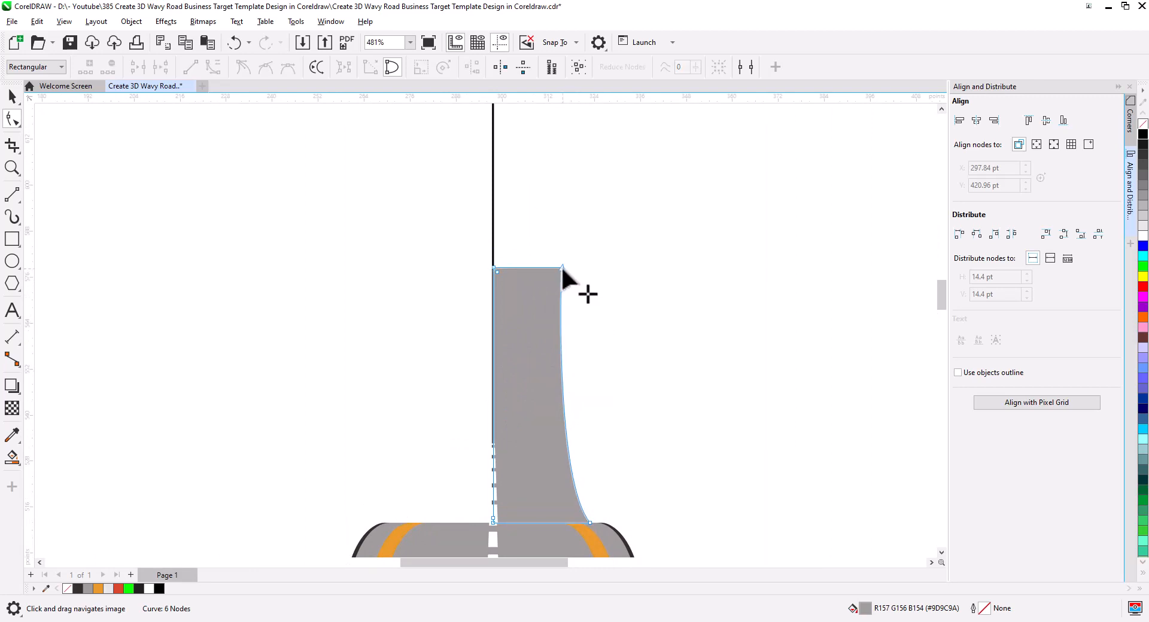
pyautogui.moveTo(562, 268); pyautogui.dragTo(551, 317)
pyautogui.moveTo(592, 355); pyautogui.dragTo(611, 442)
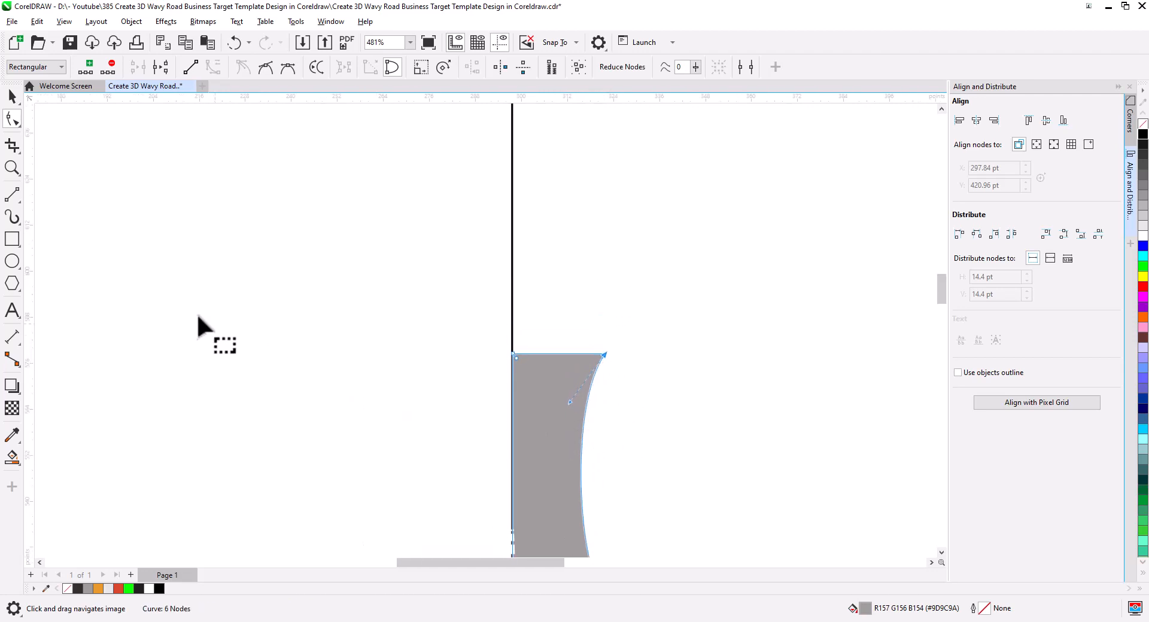
# Draw a right-triangle half arrowhead about 59 pt wide and 63 pt tall on the shaft's top, then raise its apex about 16 pt.
pyautogui.click(12, 197)
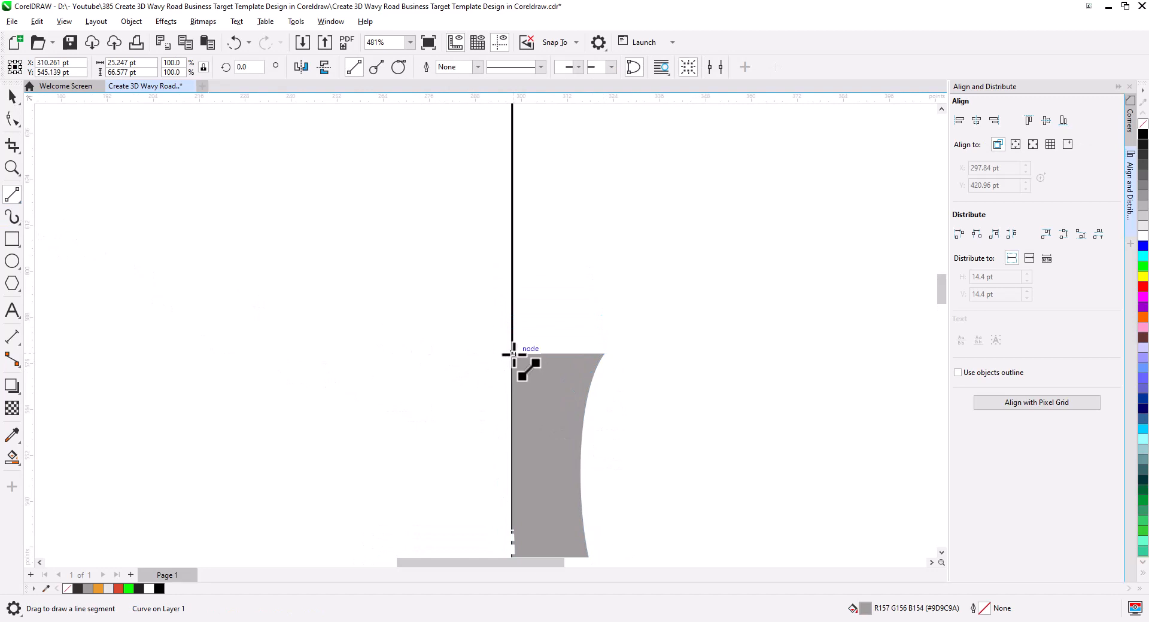
pyautogui.moveTo(608, 357)
pyautogui.mouseDown()
pyautogui.moveTo(740, 356)
pyautogui.moveTo(541, 176)
pyautogui.moveTo(513, 114)
pyautogui.mouseUp()
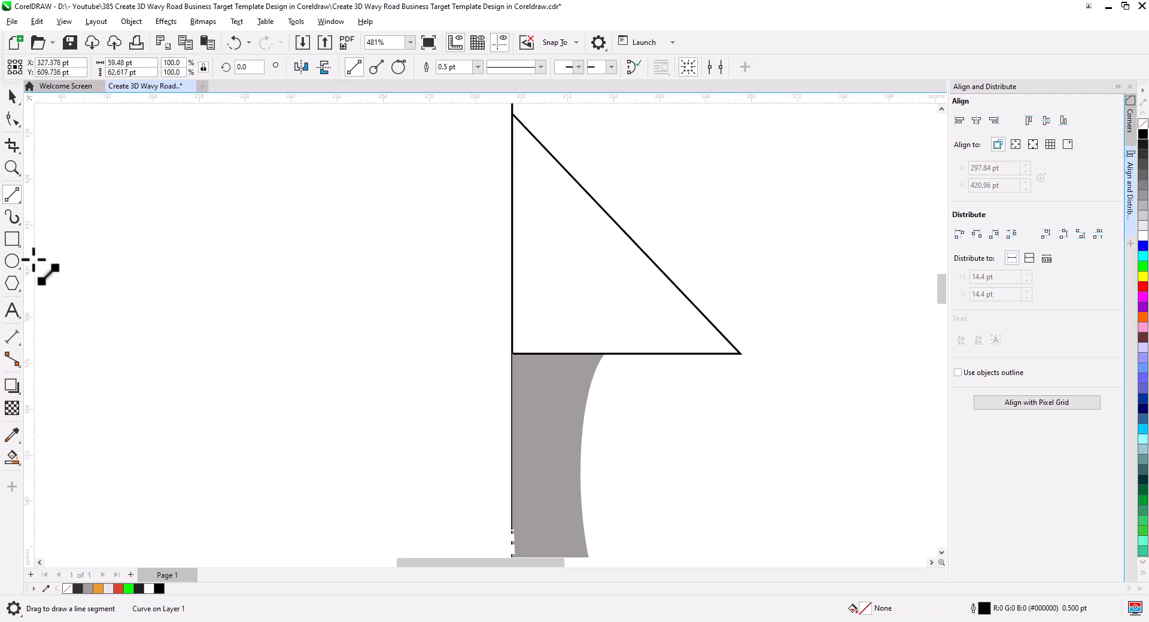
pyautogui.press('F10')
pyautogui.moveTo(325, 258); pyautogui.dragTo(329, 459)
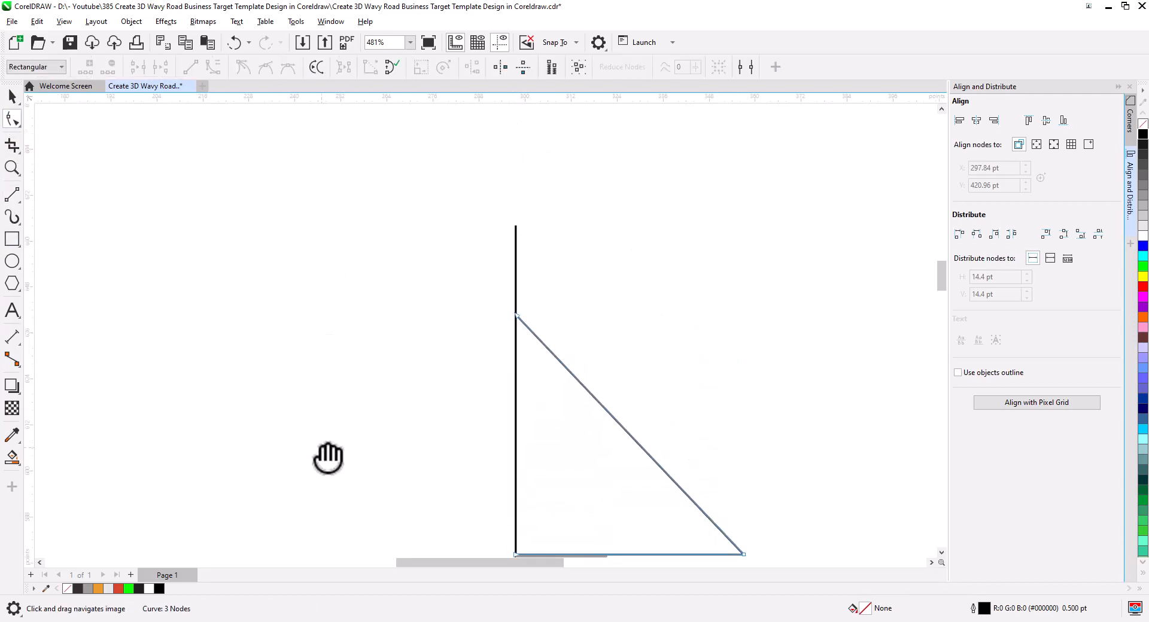
pyautogui.moveTo(515, 315); pyautogui.dragTo(514, 252)
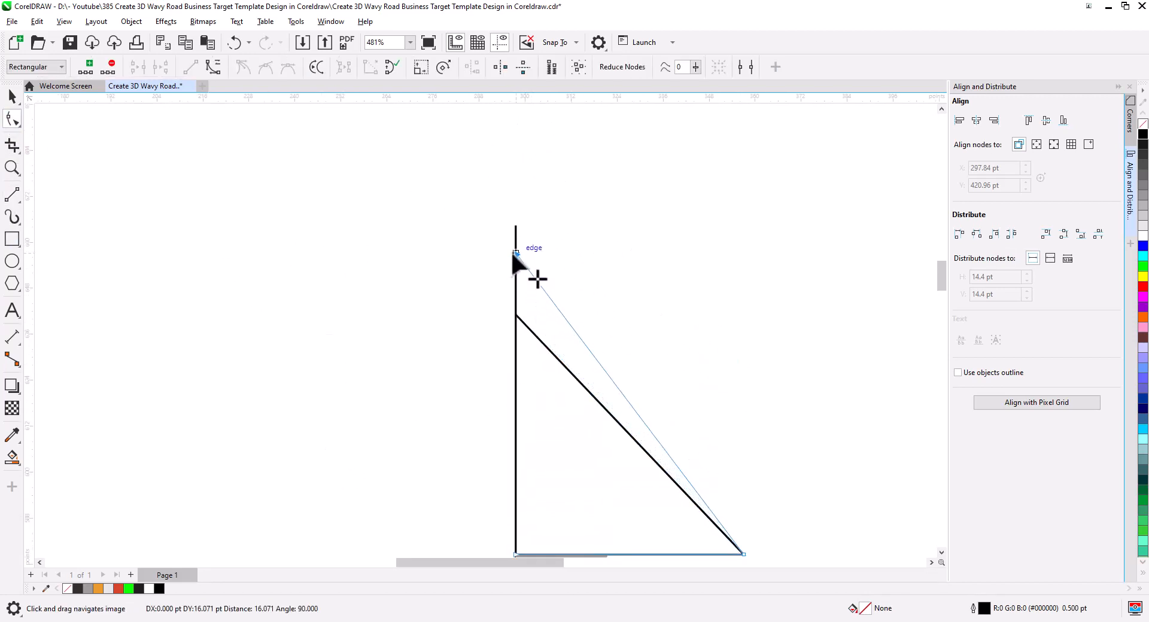
pyautogui.scroll(-2, 559, 366)
# Give the grey shaft half a 0.5 pt black outline and remove its fill.
pyautogui.moveTo(580, 418); pyautogui.dragTo(569, 359)
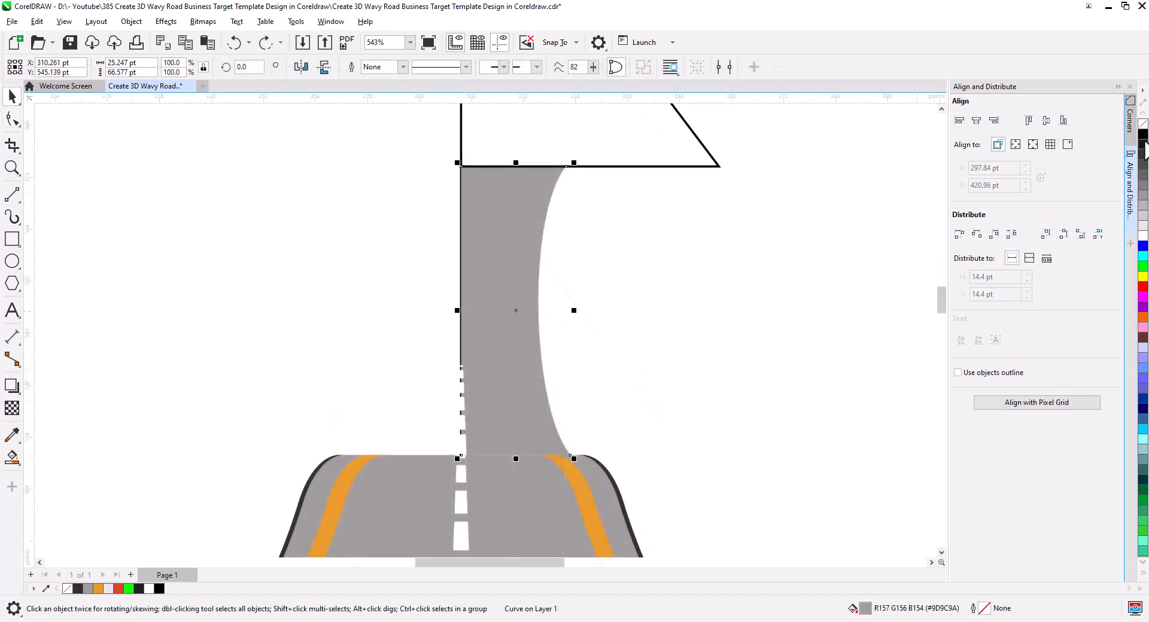
pyautogui.rightClick(1145, 136)
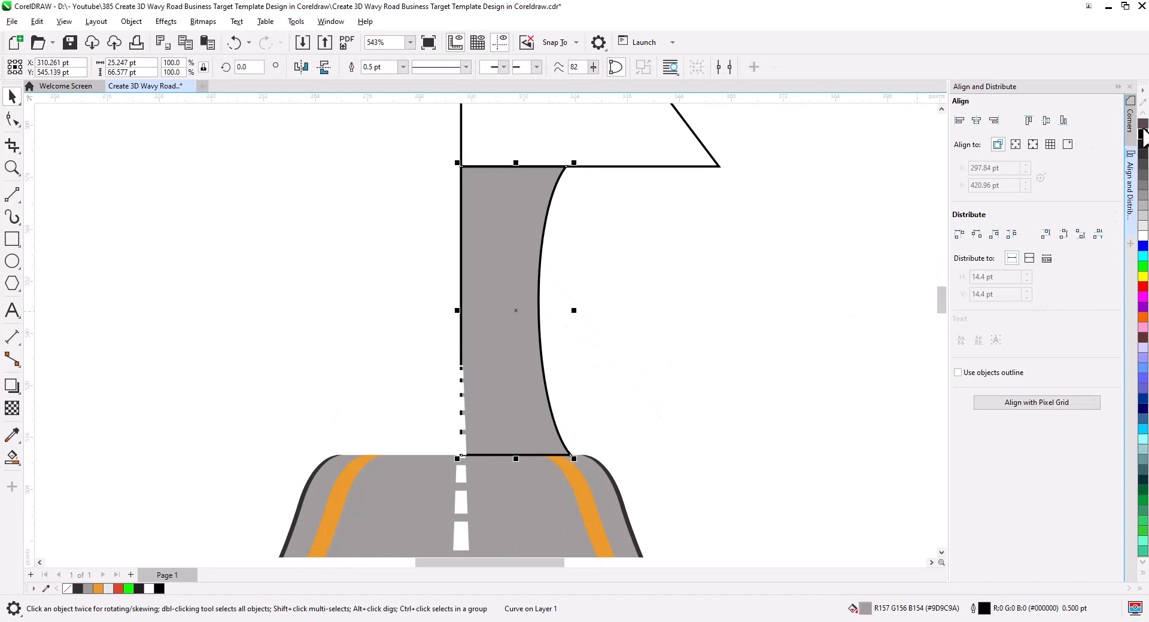
pyautogui.click(1143, 124)
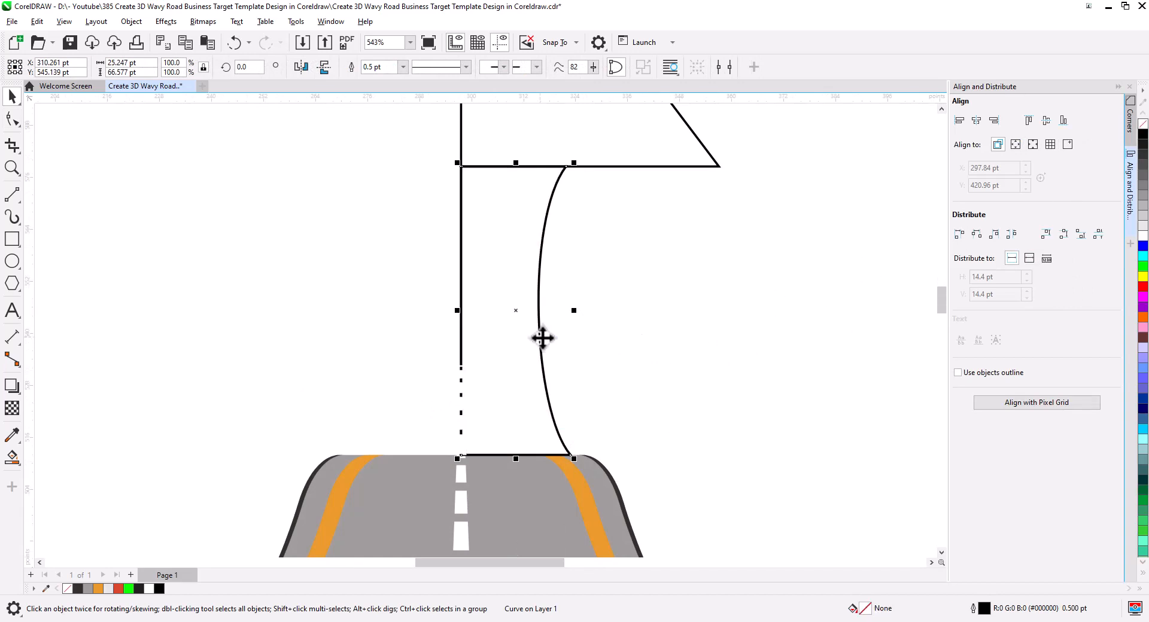
# Make three copies of the outlined shaft half, offset progressively to the left to mark the dark edge and the stripe.
pyautogui.moveTo(542, 338); pyautogui.dragTo(519, 346)
pyautogui.click(567, 367)
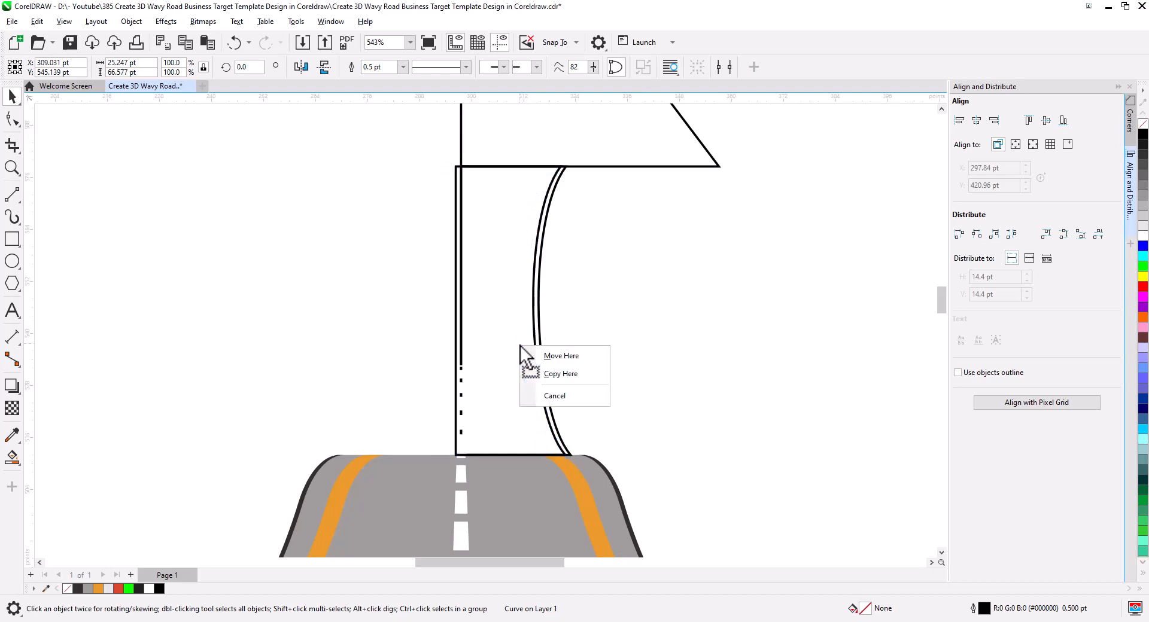
pyautogui.click(541, 372)
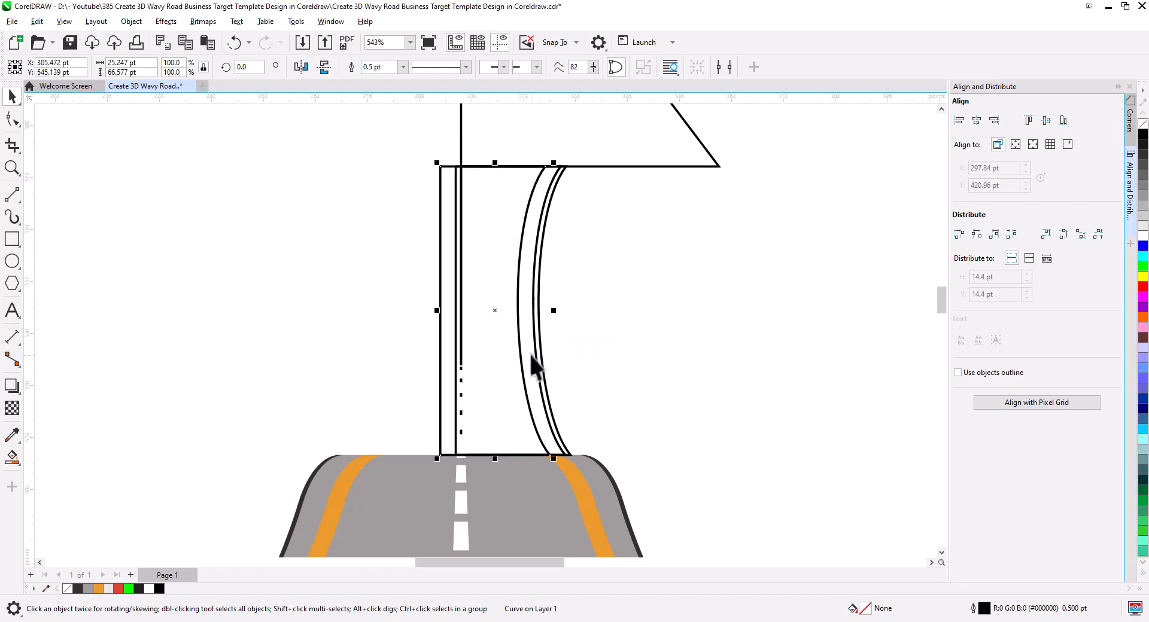
pyautogui.moveTo(520, 342); pyautogui.dragTo(505, 345)
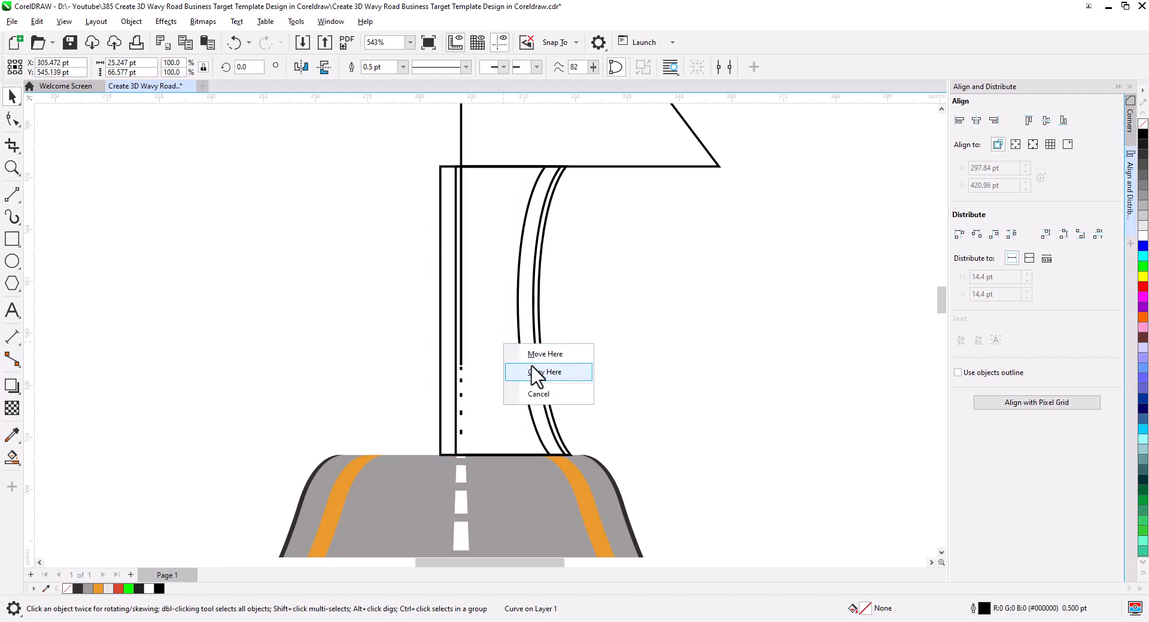
pyautogui.click(538, 372)
# Use Smart Fill in green with a hairline outline to create the wide inner stripe and narrow outer edge between the curved outlines.
pyautogui.click(12, 459)
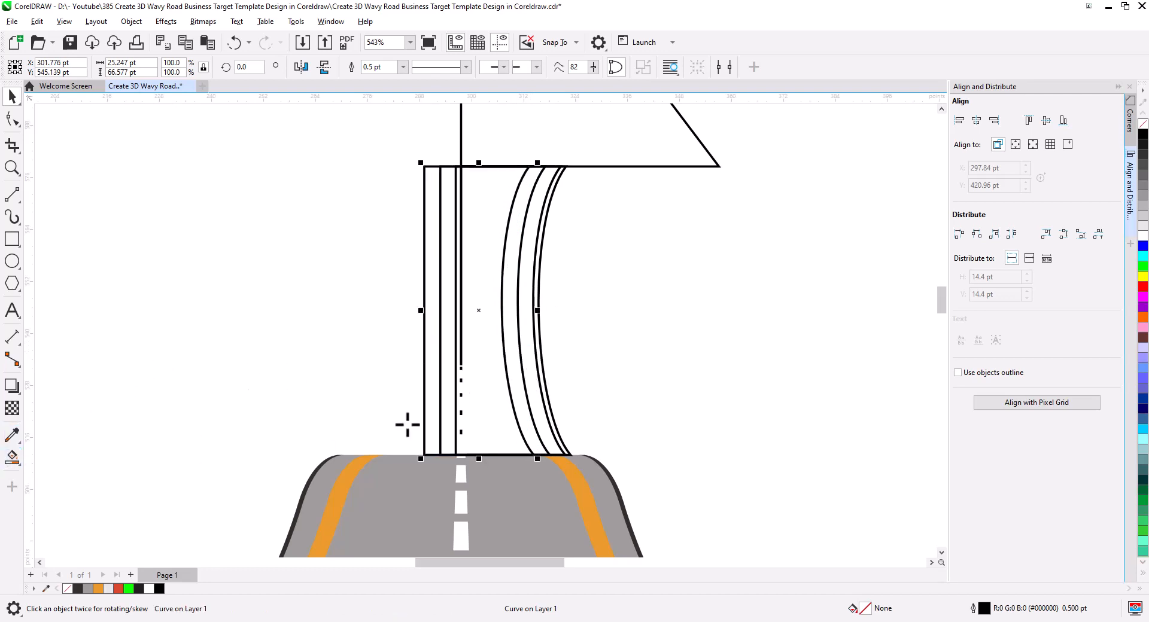
pyautogui.click(512, 394)
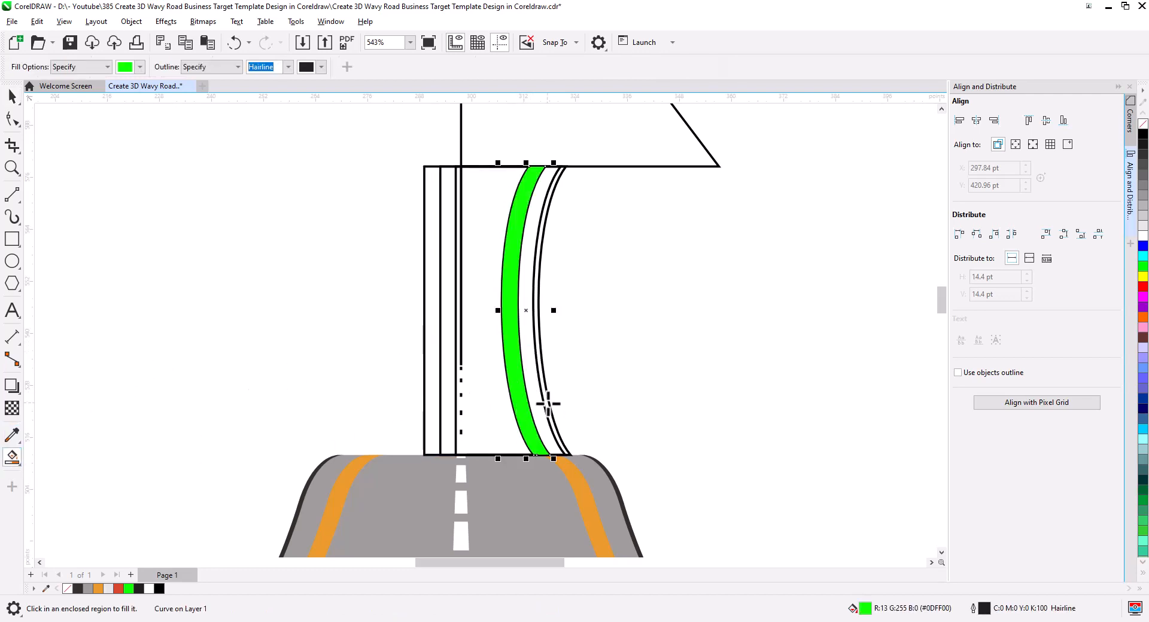
pyautogui.click(548, 404)
pyautogui.click(12, 96)
pyautogui.click(200, 238)
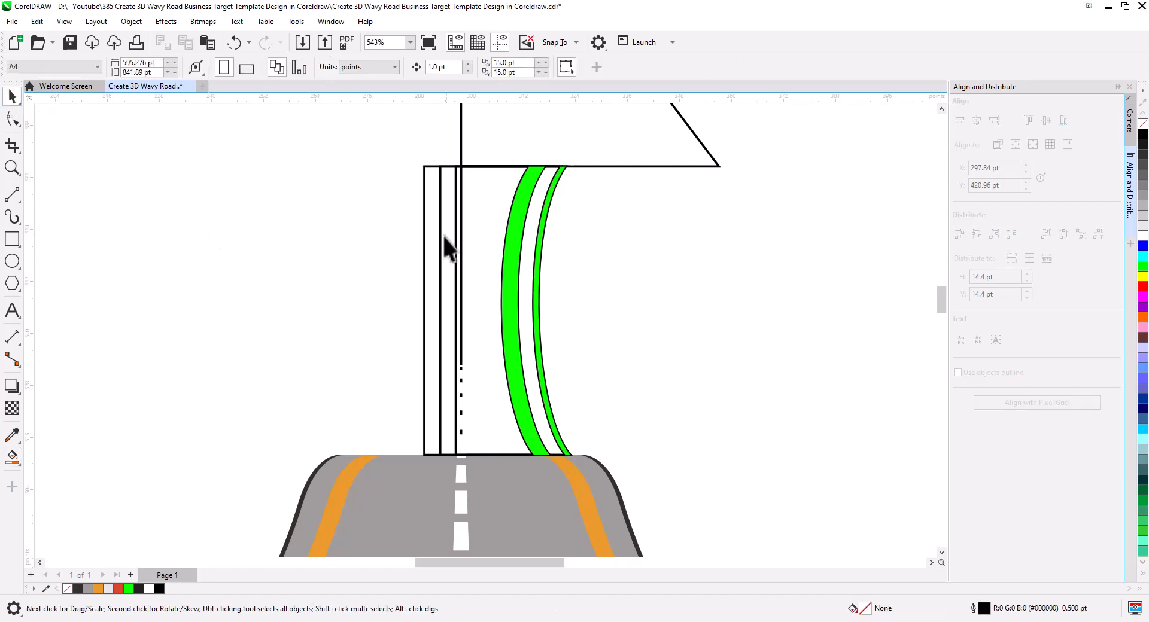
# Delete the three offset outline copies of the shaft, keeping the green strips and the original outline.
pyautogui.click(426, 223)
pyautogui.press('Delete')
pyautogui.click(445, 266)
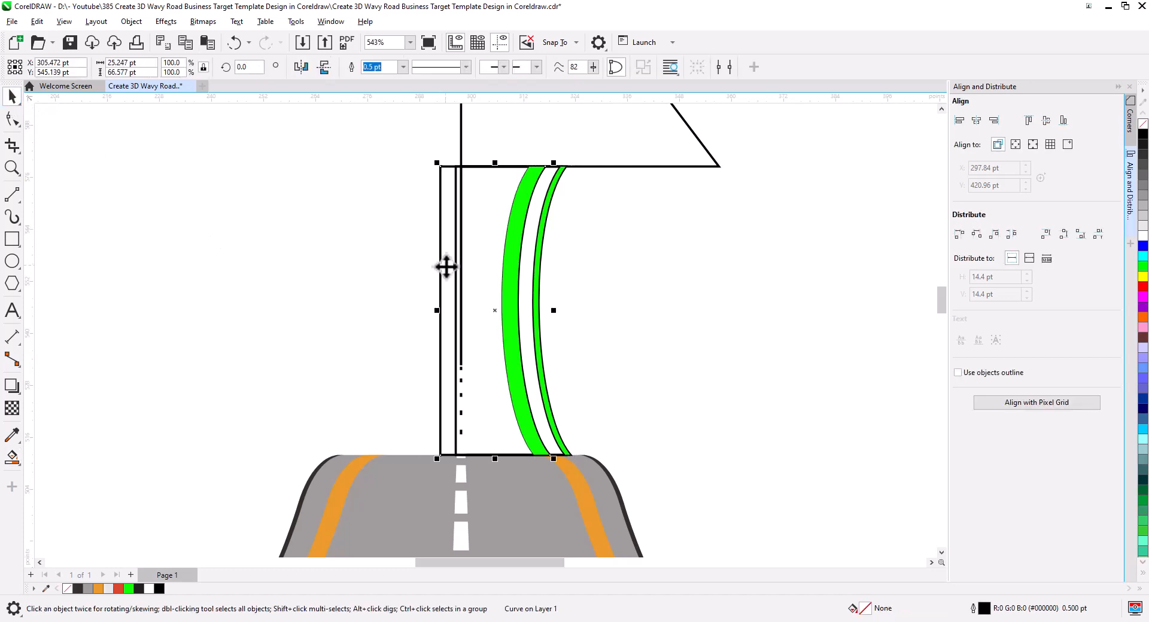
pyautogui.press('Delete')
pyautogui.click(454, 249)
pyautogui.press('Delete')
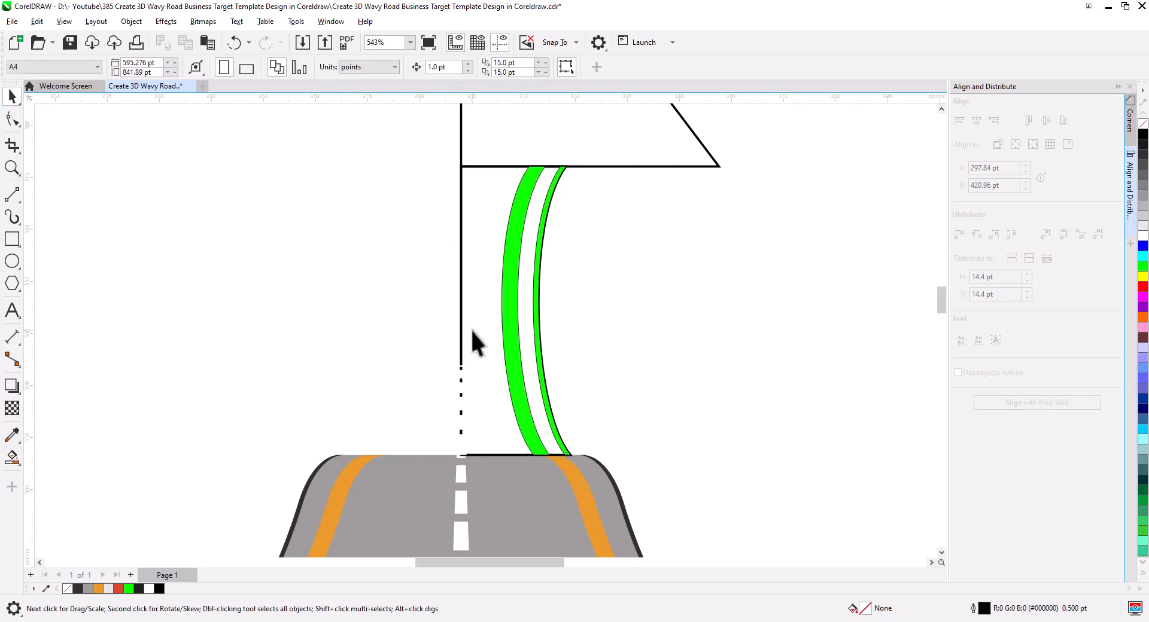
# Fill the narrow outer strip with dark grey and the wide inner strip with orange.
pyautogui.click(534, 348)
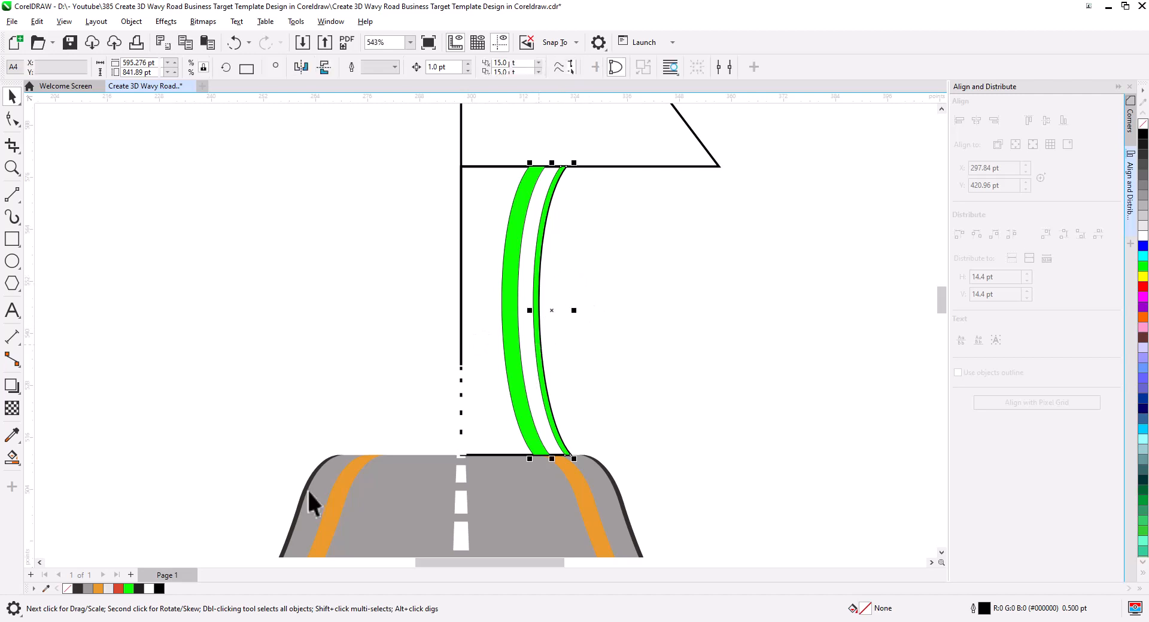
pyautogui.click(79, 589)
pyautogui.click(515, 413)
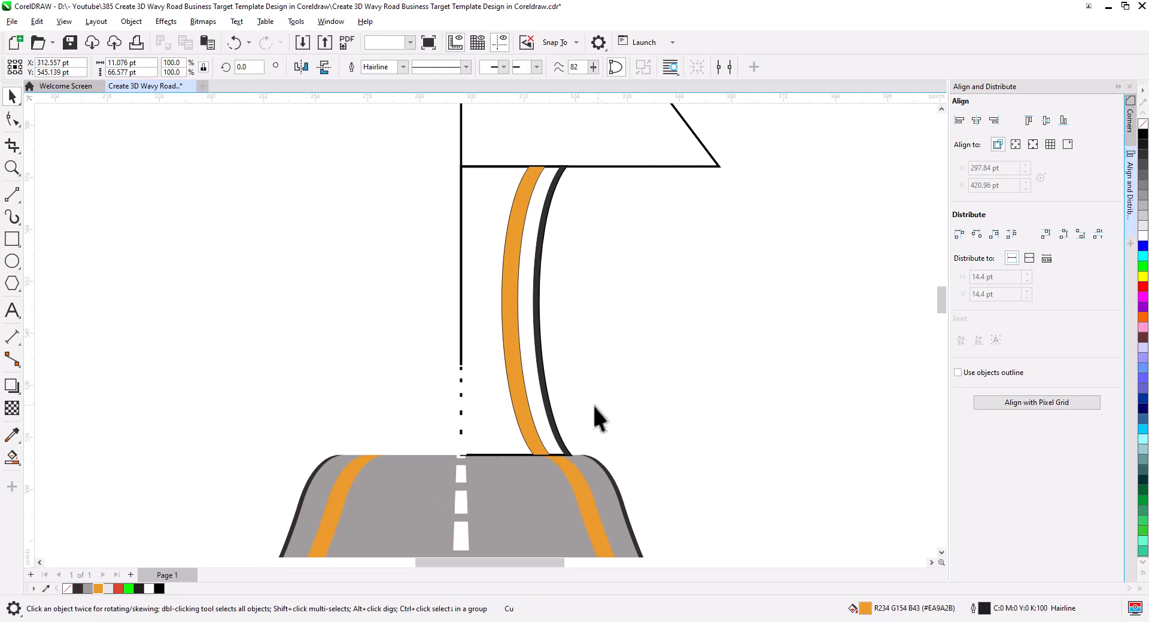
# Cut both coloured strips to the clipboard and fill the outlined shaft half with the road's grey.
pyautogui.keyDown('shift'); pyautogui.click(542, 382); pyautogui.keyUp('shift')
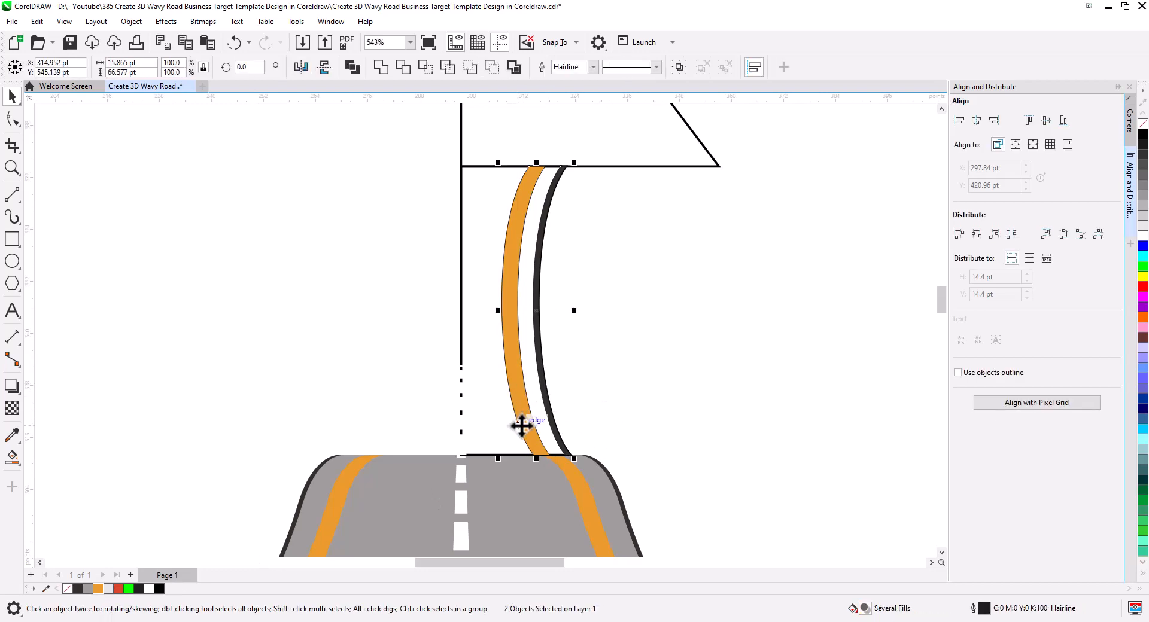
pyautogui.hotkey('ctrl', 'x')
pyautogui.click(528, 380)
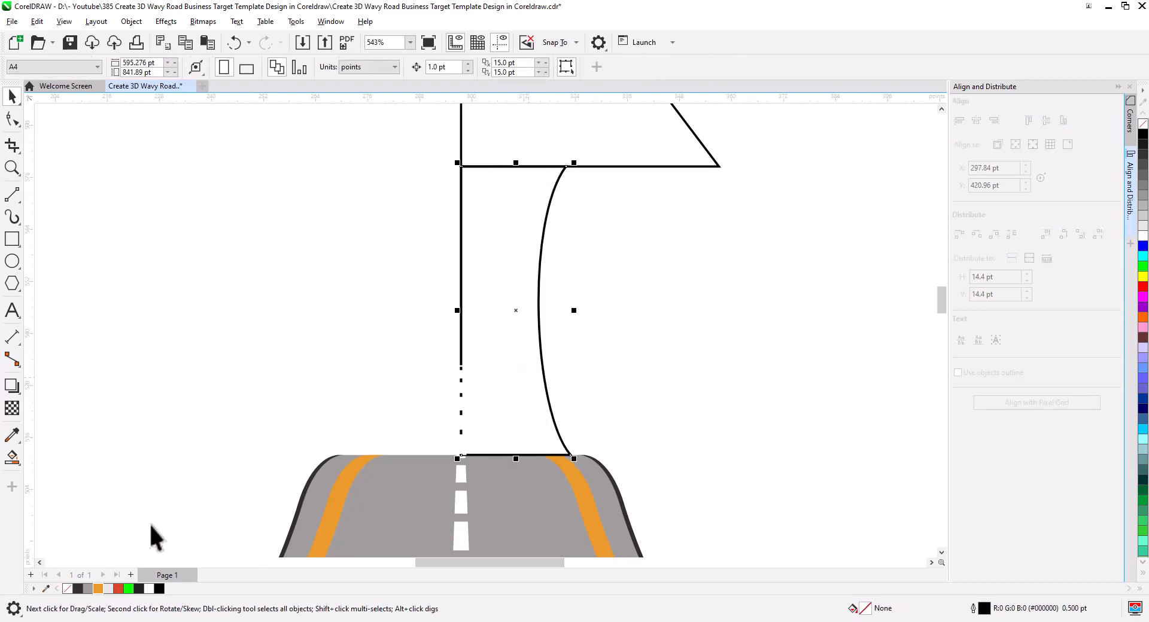
pyautogui.click(88, 588)
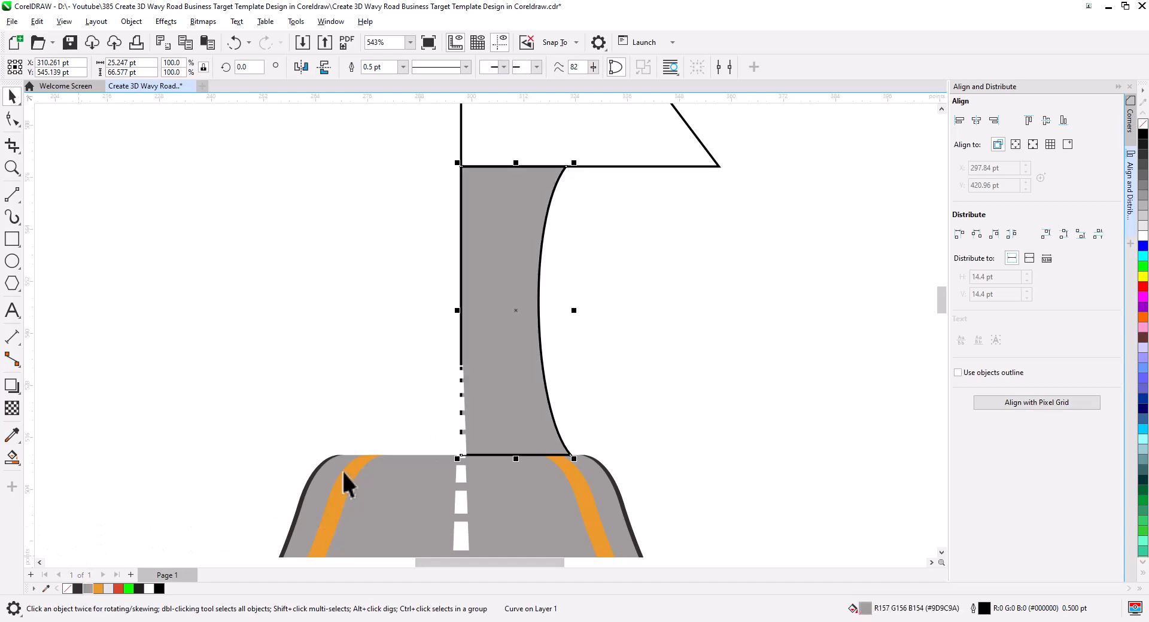
# Narrow the half arrowhead by moving its lower outer corner node about 8.8 pt horizontally towards the shaft.
pyautogui.click(636, 292)
pyautogui.moveTo(647, 307); pyautogui.dragTo(645, 494)
pyautogui.click(627, 353)
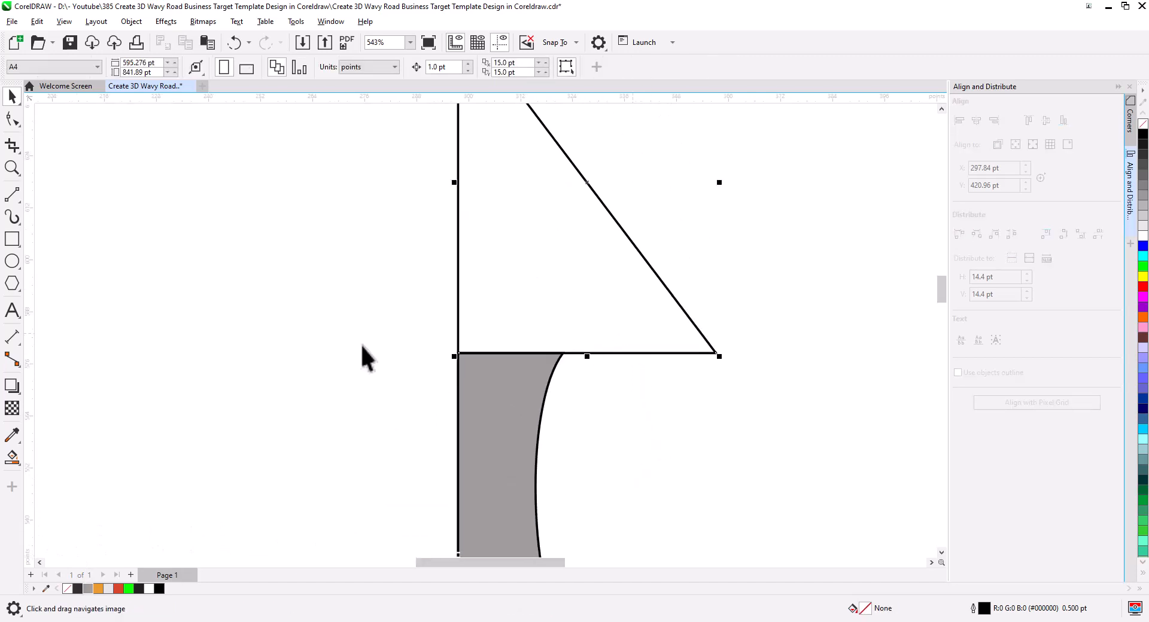
pyautogui.click(12, 118)
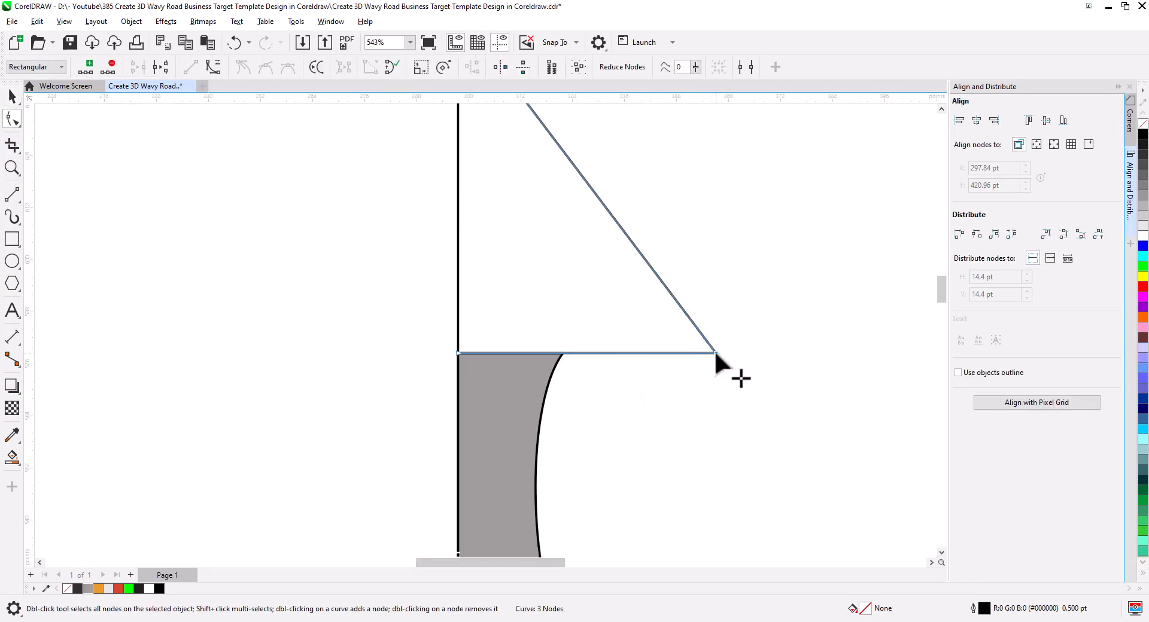
pyautogui.moveTo(715, 353); pyautogui.dragTo(677, 353)
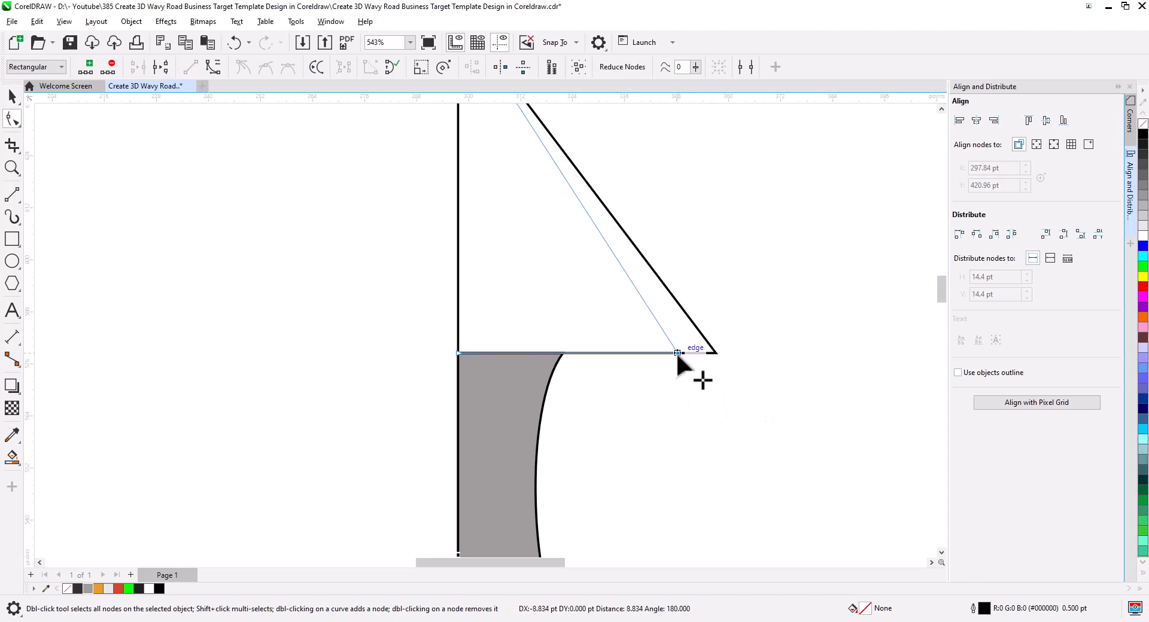
# Smart Fill the half arrowhead in green and weld the new shape to the grey shaft half.
pyautogui.click(11, 460)
pyautogui.click(508, 310)
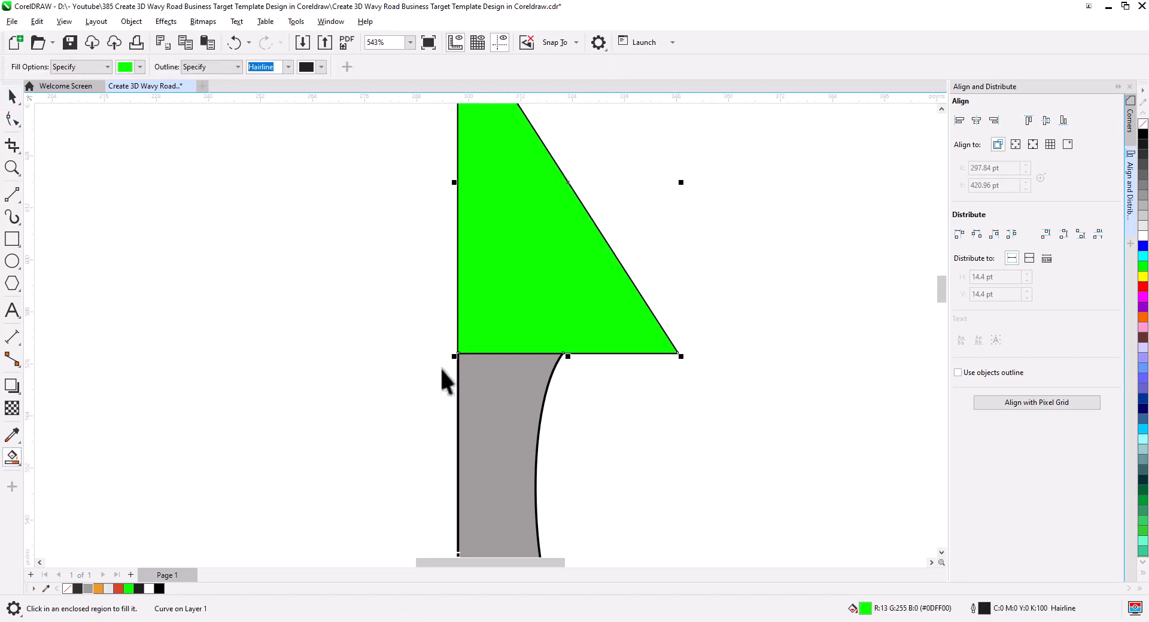
pyautogui.press('space')
pyautogui.keyDown('shift'); pyautogui.click(510, 411); pyautogui.keyUp('shift')
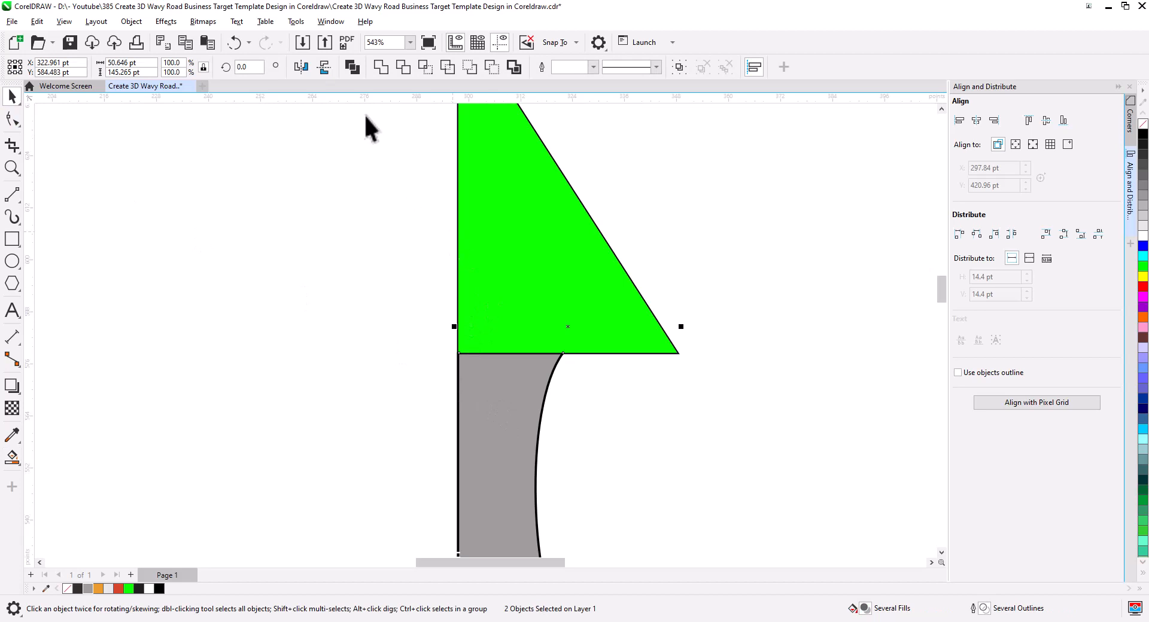
pyautogui.click(381, 66)
pyautogui.click(359, 184)
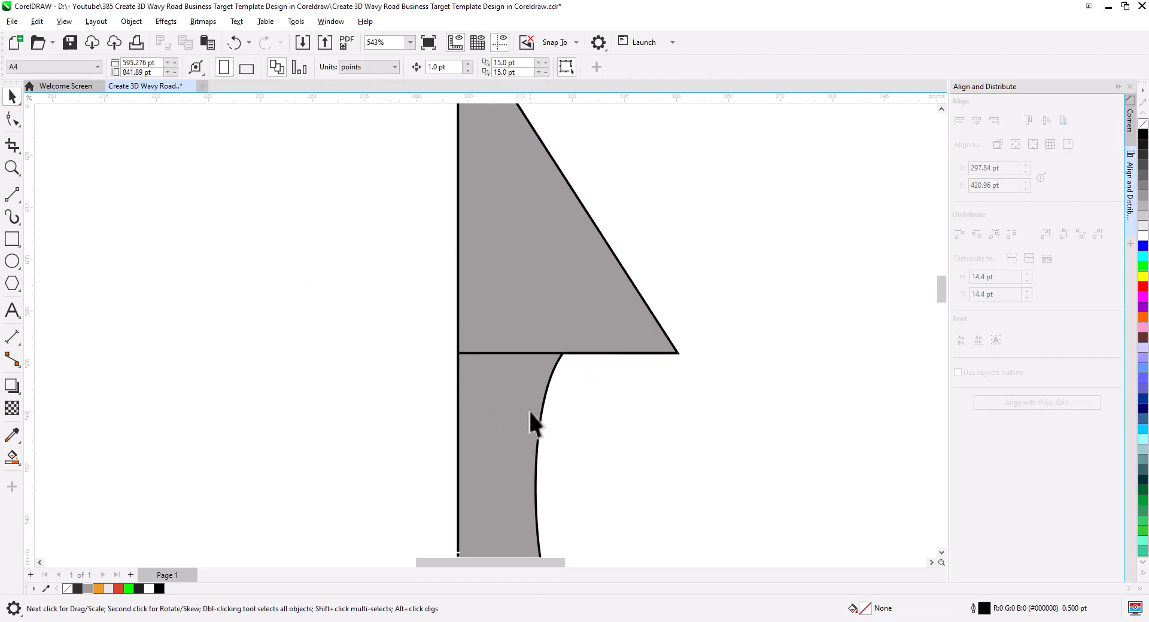
# Delete the original half-arrowhead outline lying on the welded grey shape.
pyautogui.click(536, 437)
pyautogui.moveTo(652, 353); pyautogui.dragTo(775, 373)
pyautogui.press('Delete')
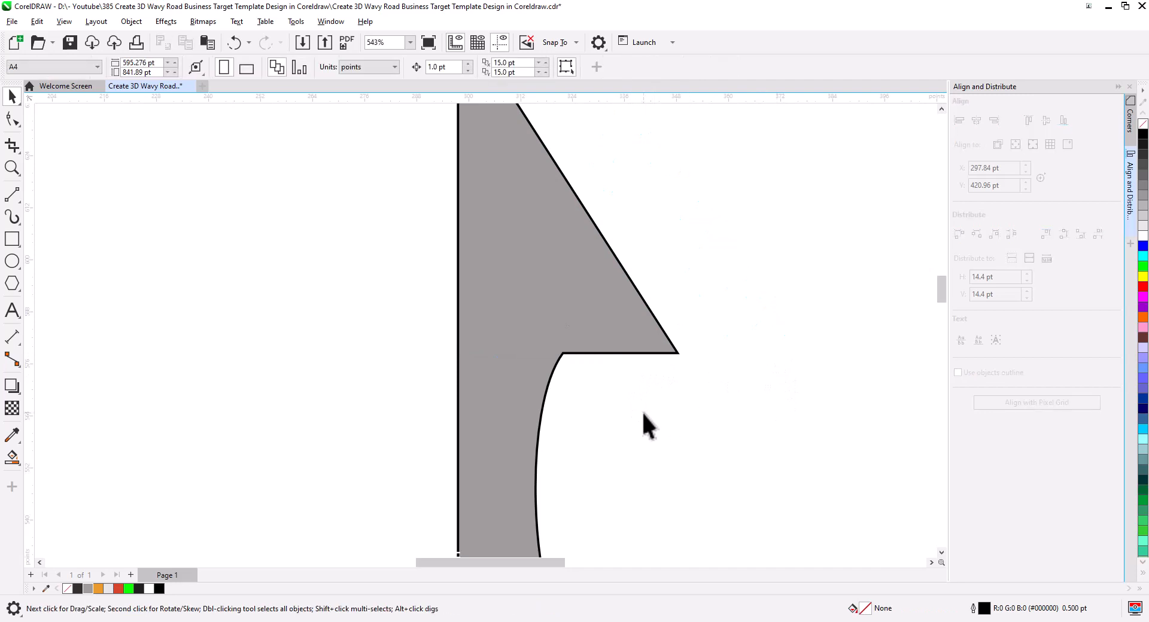
# Paste the dark edge and orange stripe back onto the curved side of the grey shaft.
pyautogui.scroll(-1, 641, 411)
pyautogui.moveTo(650, 440); pyautogui.dragTo(635, 313)
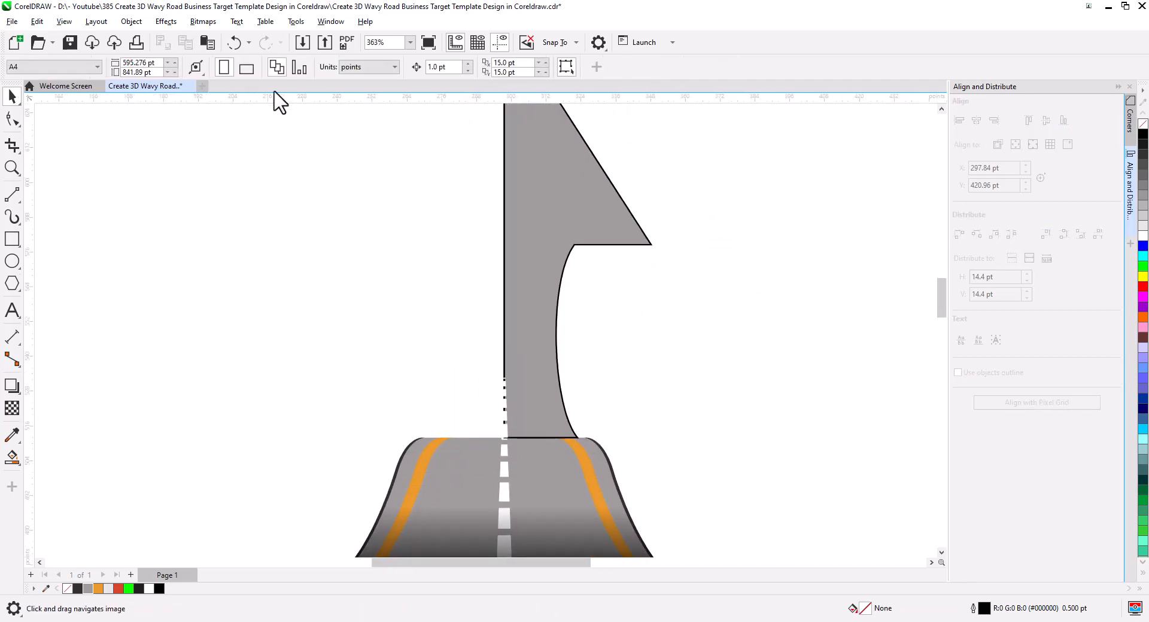
pyautogui.click(208, 43)
pyautogui.click(598, 308)
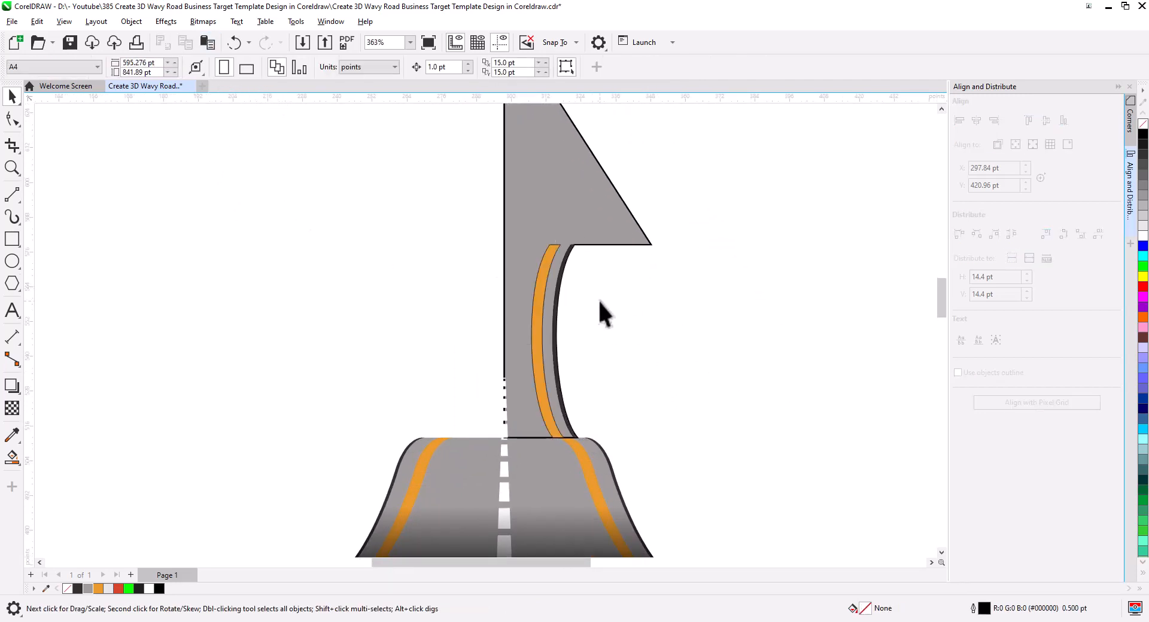
# Copy the half arrow with its strips, mirror the copy horizontally, and join it to the original along the centre line.
pyautogui.scroll(-2, 616, 383)
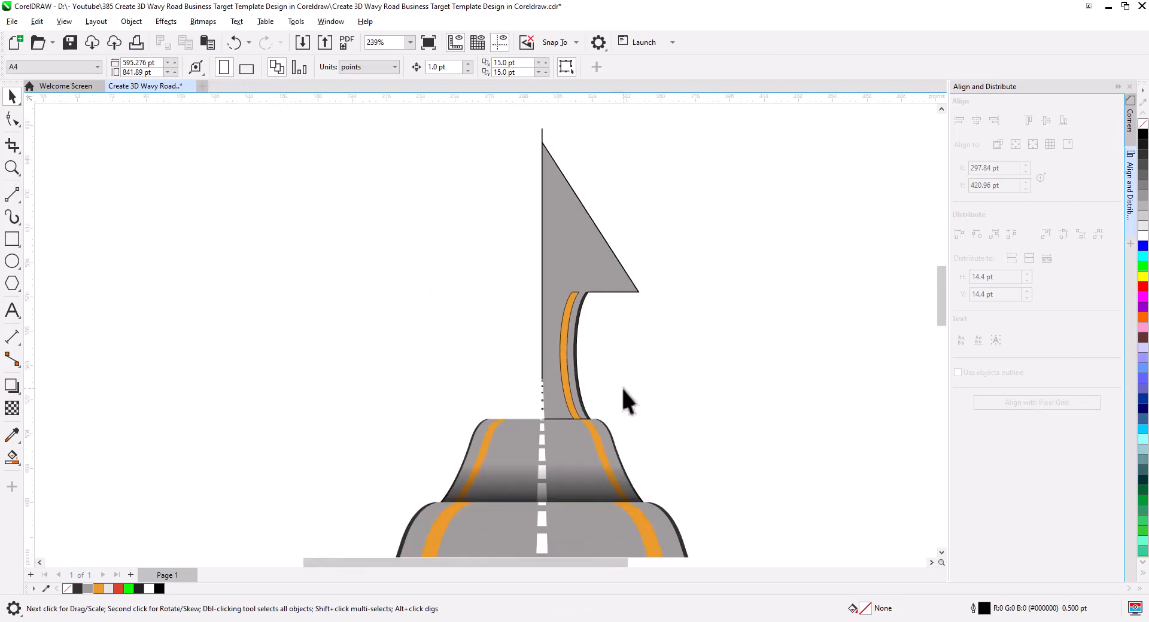
pyautogui.middleClick(645, 389)
pyautogui.moveTo(545, 362); pyautogui.dragTo(530, 275)
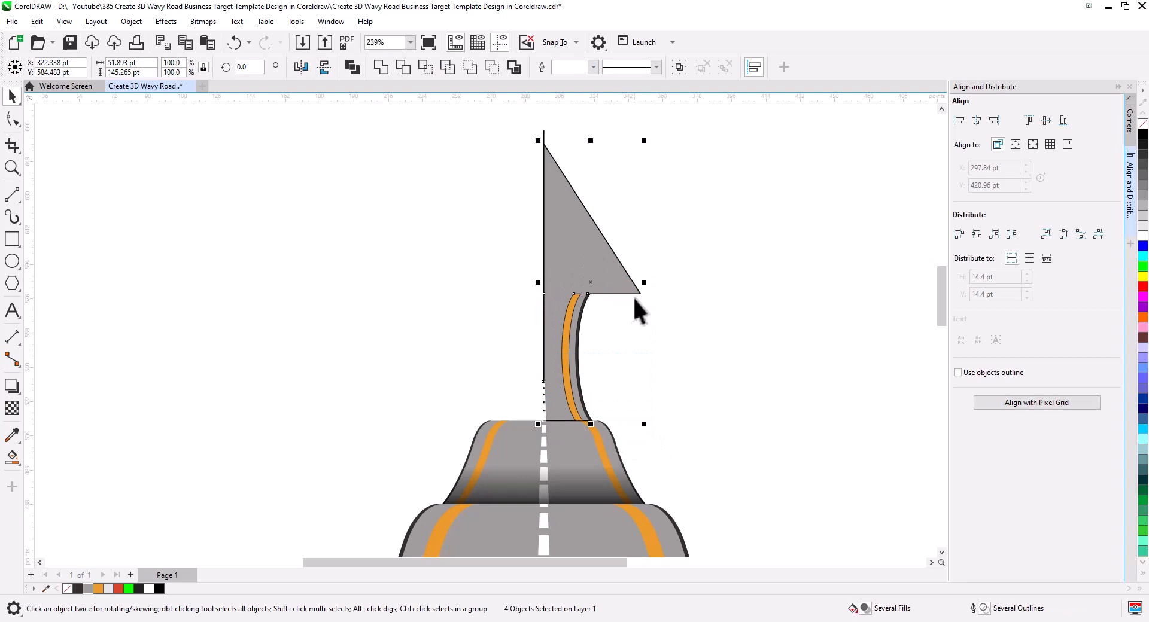
pyautogui.moveTo(638, 290); pyautogui.dragTo(425, 295)
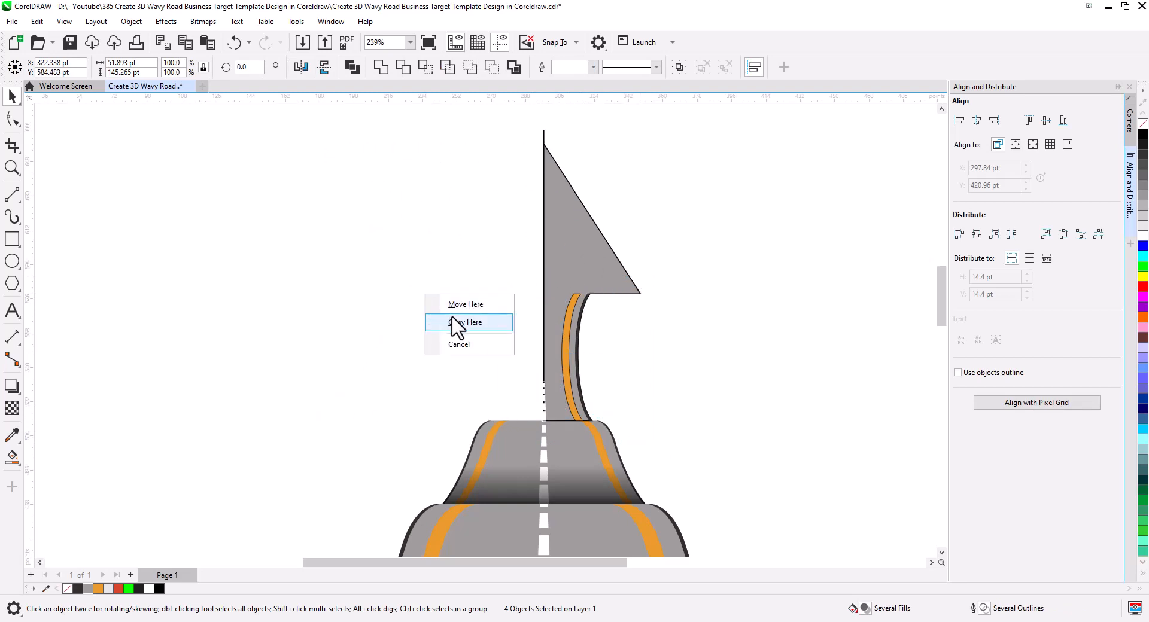
pyautogui.click(455, 322)
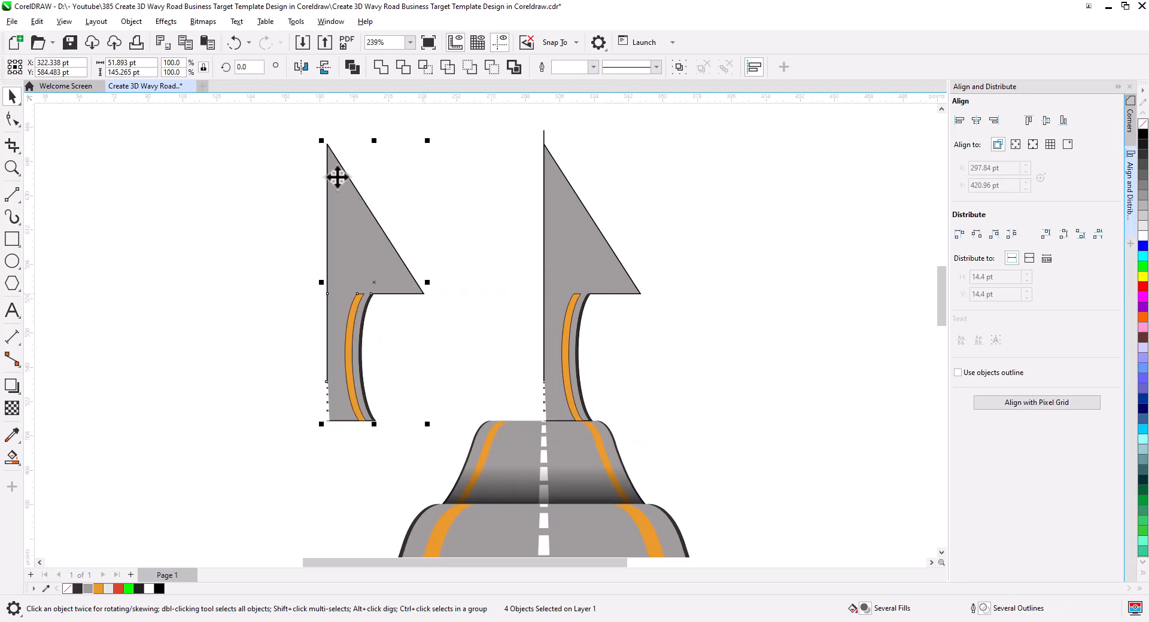
pyautogui.click(303, 66)
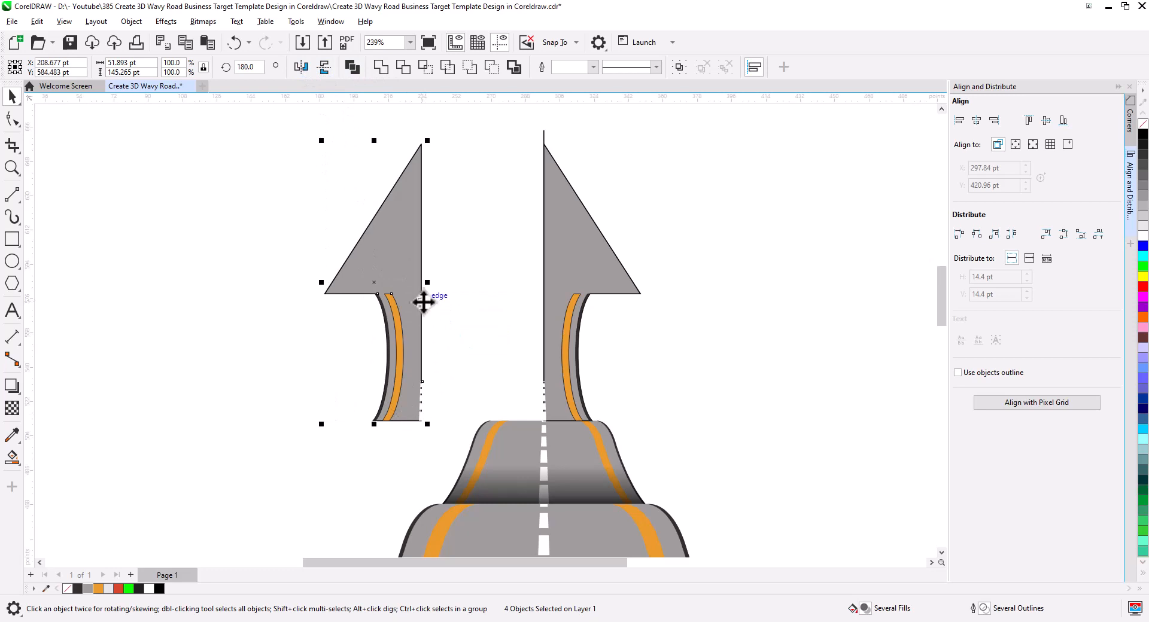
pyautogui.moveTo(426, 300); pyautogui.dragTo(543, 299)
pyautogui.click(656, 392)
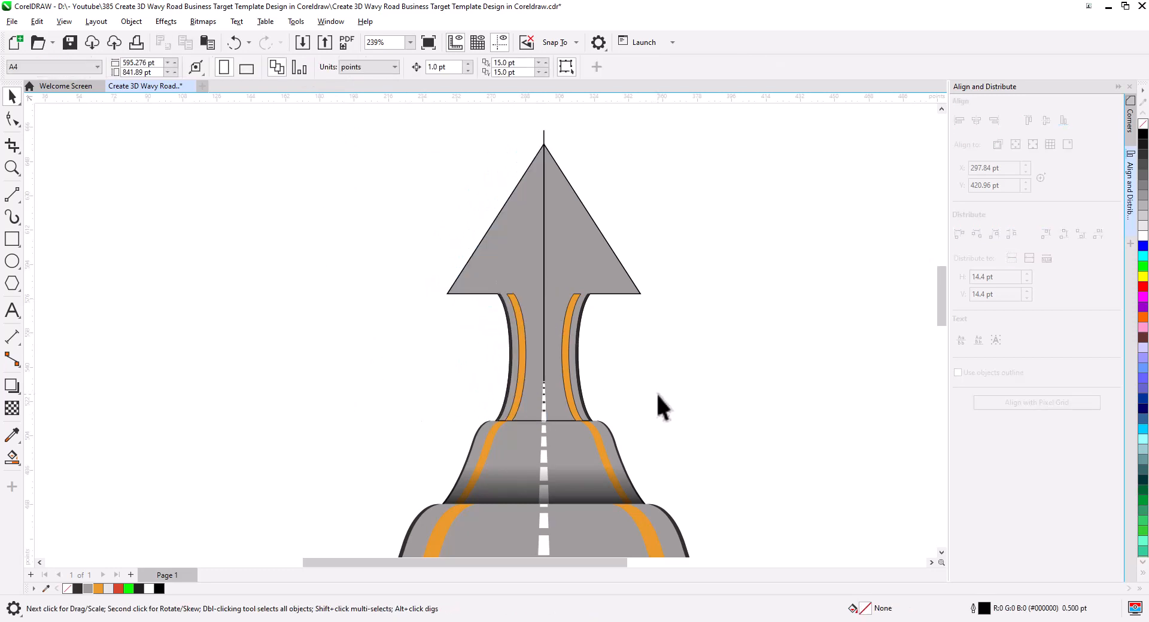
# Stretch the white centre dashes on the shaft upward to the arrowhead's base, making them about 65.6 pt tall.
pyautogui.scroll(3, 634, 399)
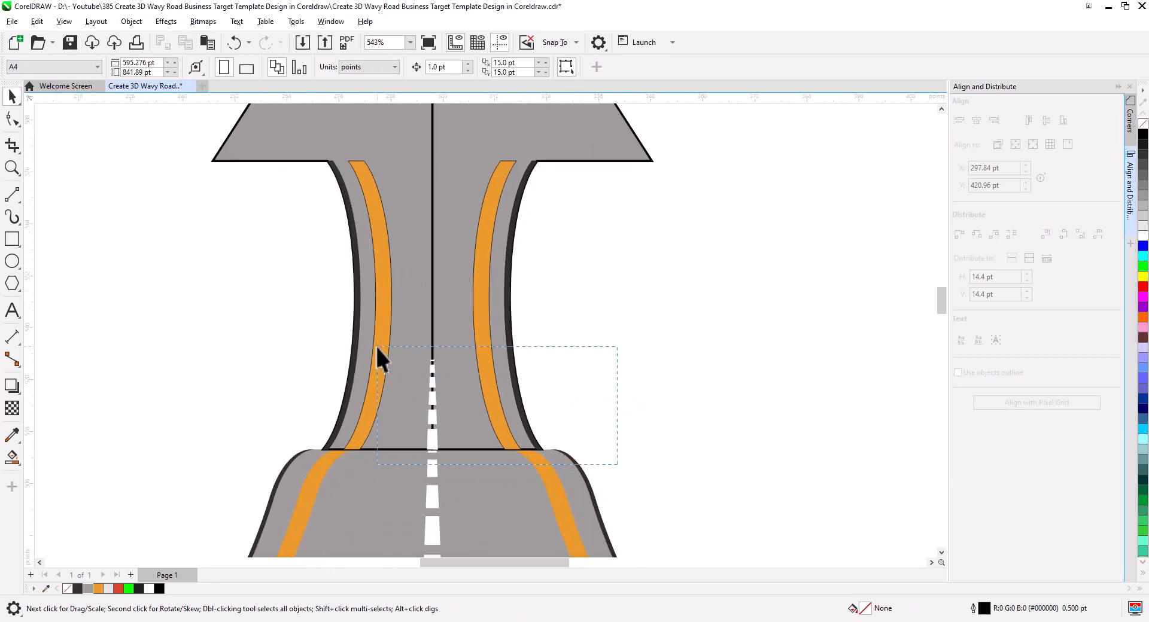
pyautogui.moveTo(376, 347); pyautogui.dragTo(376, 347)
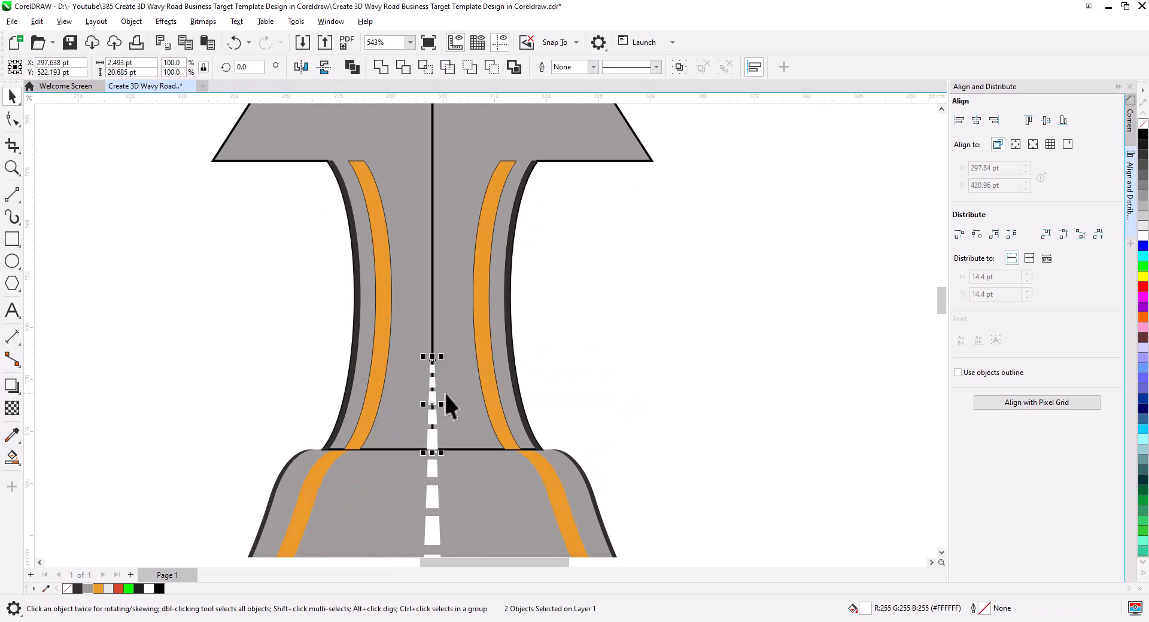
pyautogui.scroll(3, 444, 391)
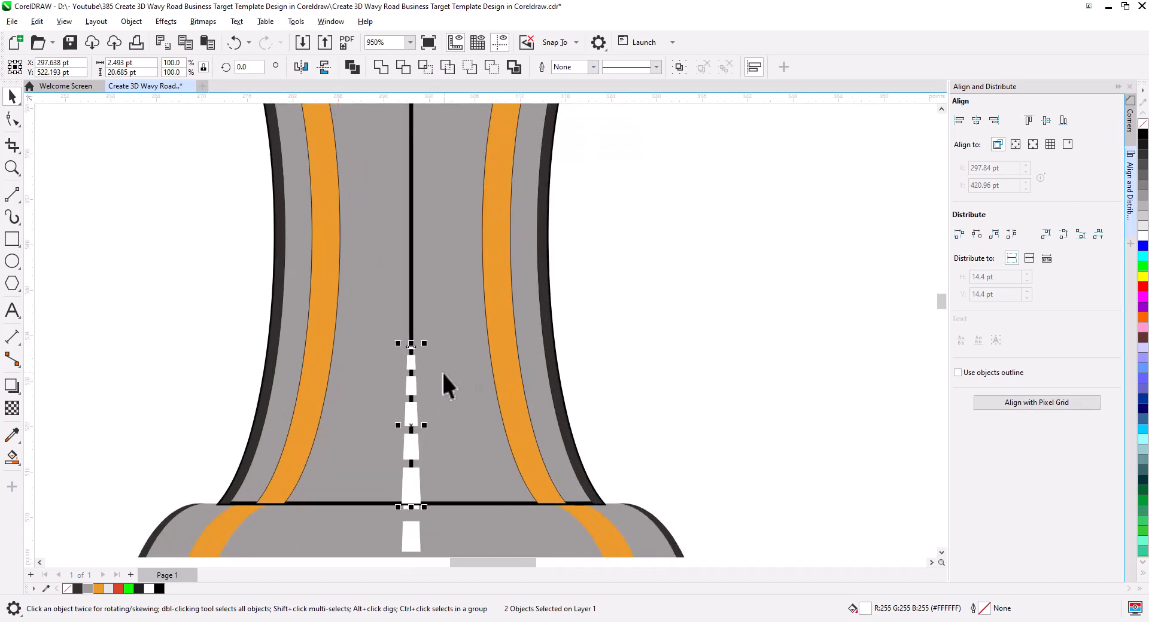
pyautogui.scroll(-2, 451, 390)
pyautogui.moveTo(430, 370); pyautogui.dragTo(431, 149)
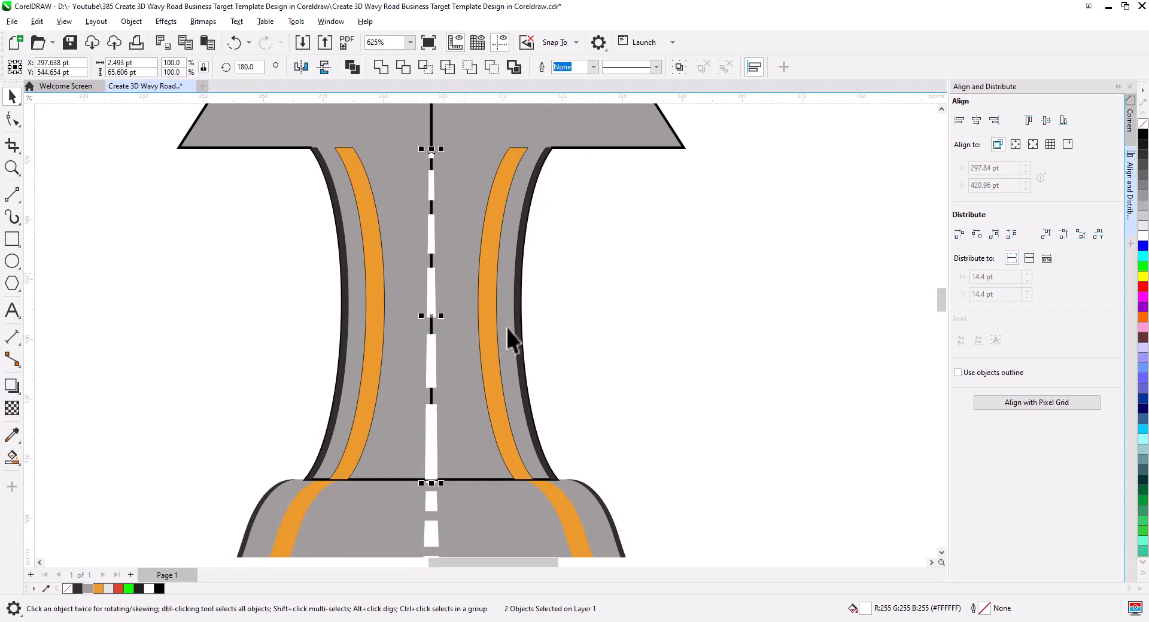
pyautogui.click(556, 354)
pyautogui.scroll(-3, 521, 383)
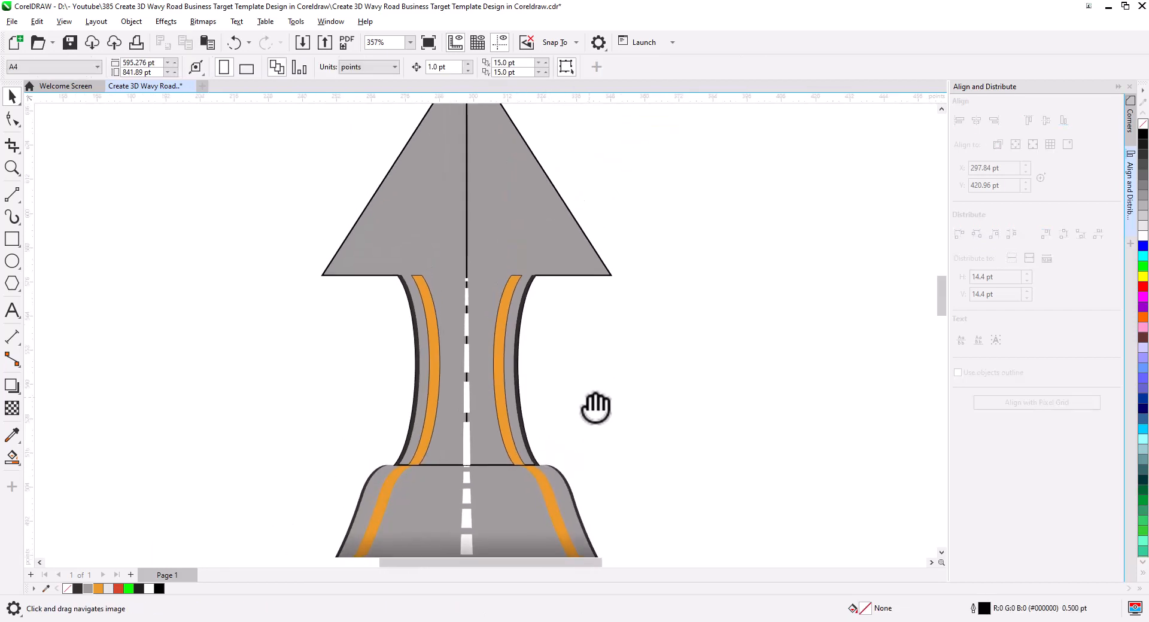
# Weld the left and right grey arrow halves into a single arrow shape.
pyautogui.moveTo(590, 397); pyautogui.dragTo(590, 407)
pyautogui.scroll(-2, 574, 396)
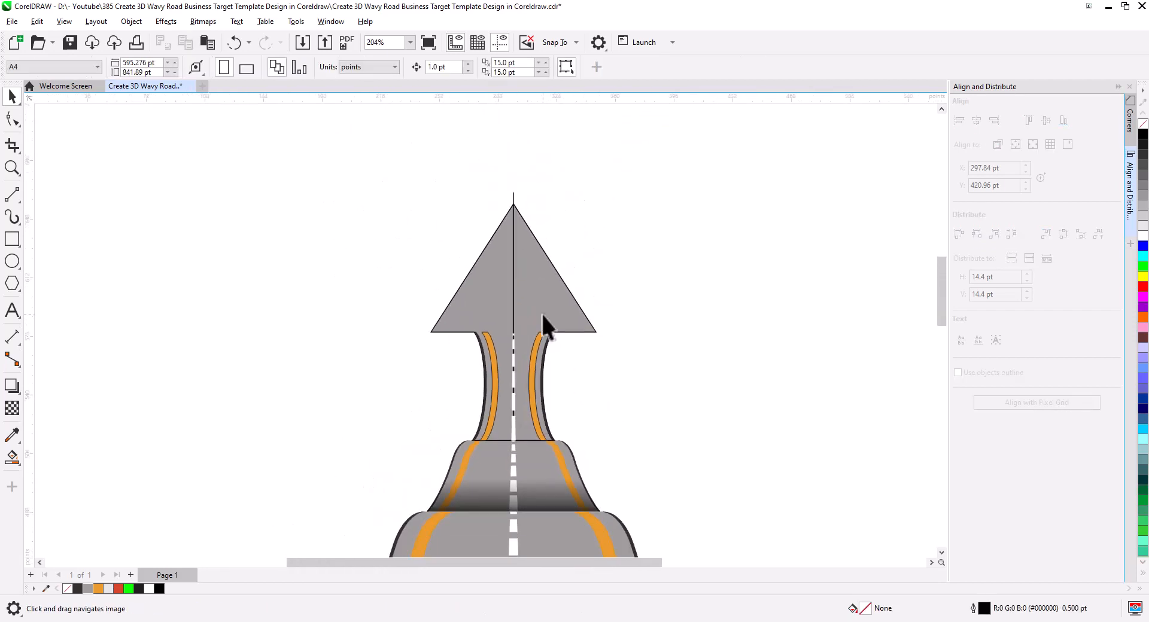
pyautogui.click(523, 259)
pyautogui.keyDown('shift'); pyautogui.click(484, 291); pyautogui.keyUp('shift')
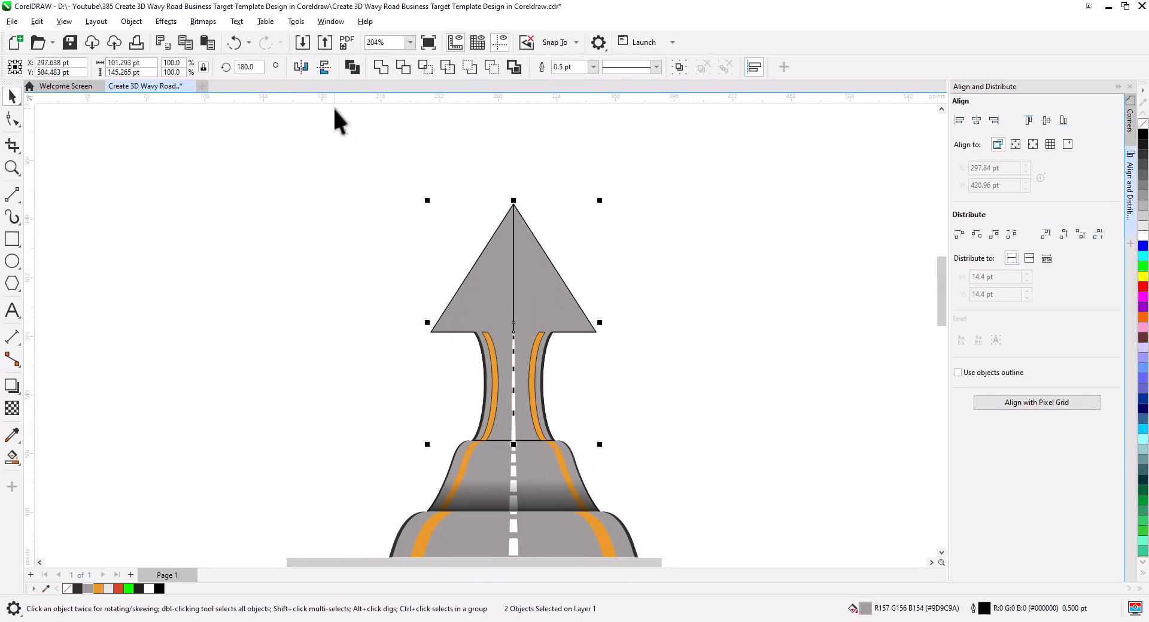
pyautogui.click(381, 67)
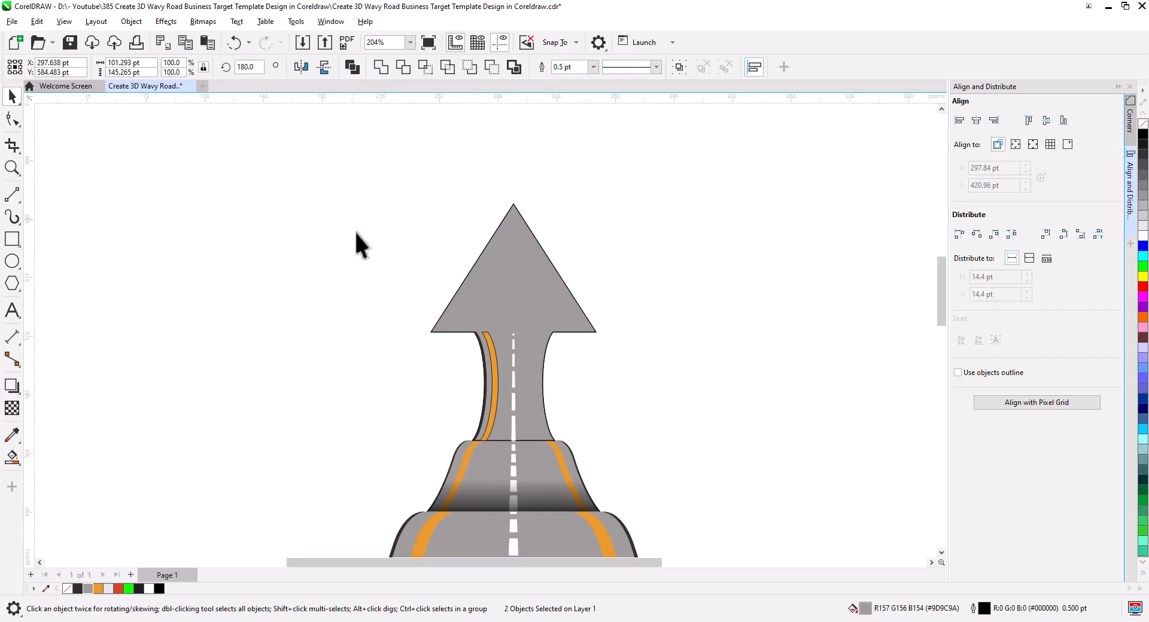
# Bring the right-hand dark edge and orange stripe to the front of the grey arrow.
pyautogui.click(629, 385)
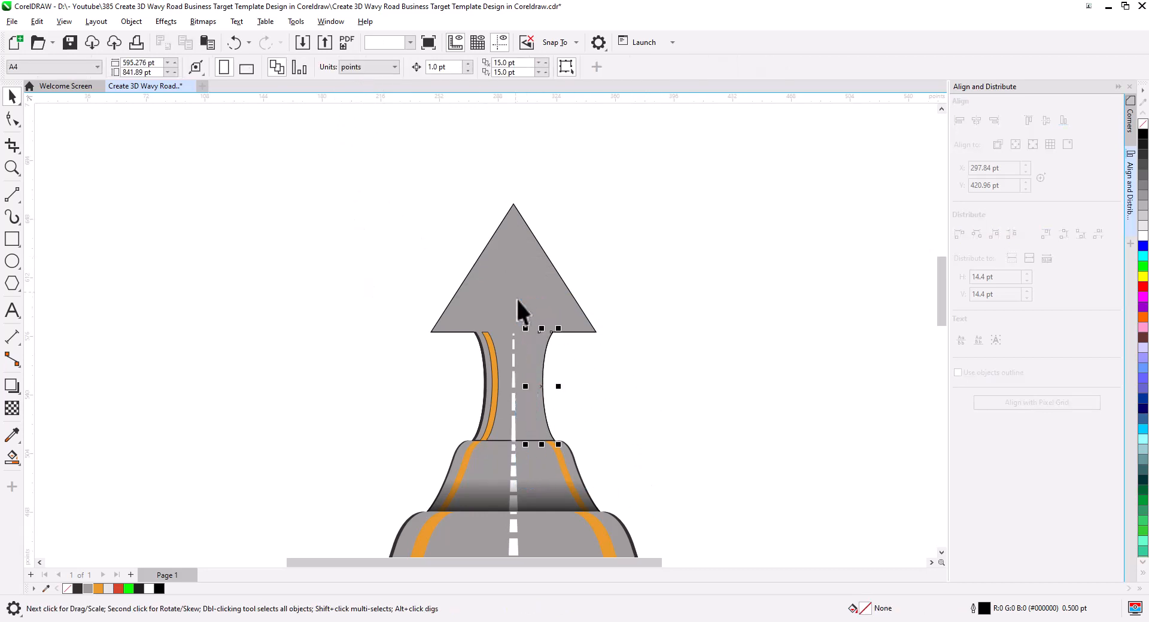
pyautogui.hotkey('shift', 'pageup')
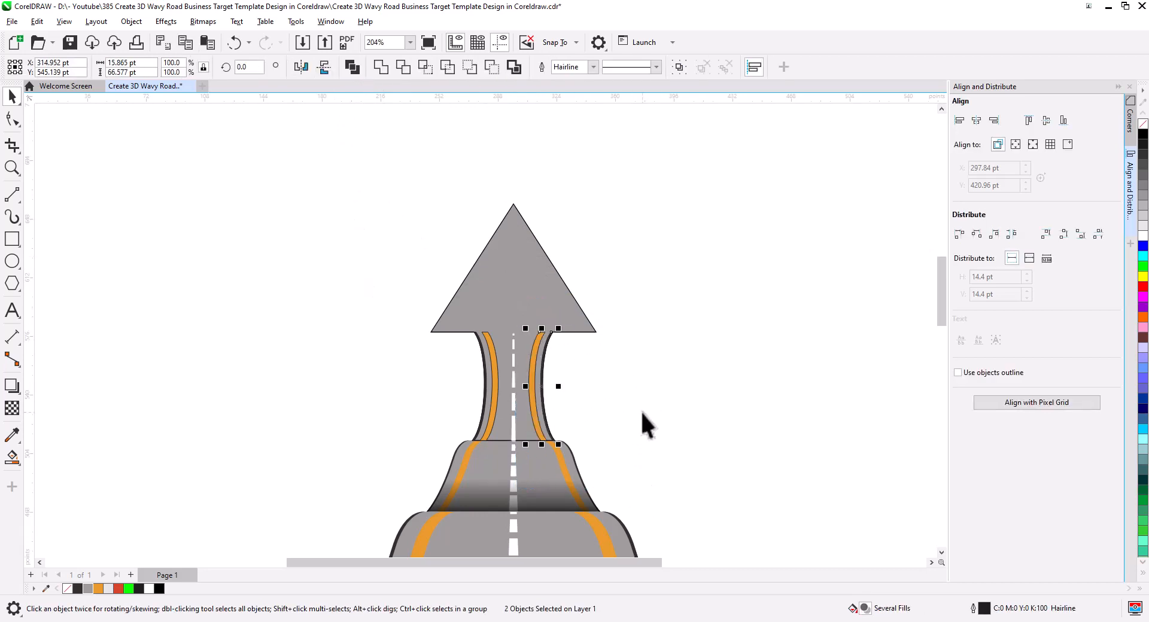
pyautogui.click(637, 413)
# Weld the shaft's two dark edge strips together, and weld the two orange stripes together.
pyautogui.scroll(3, 549, 426)
pyautogui.click(523, 394)
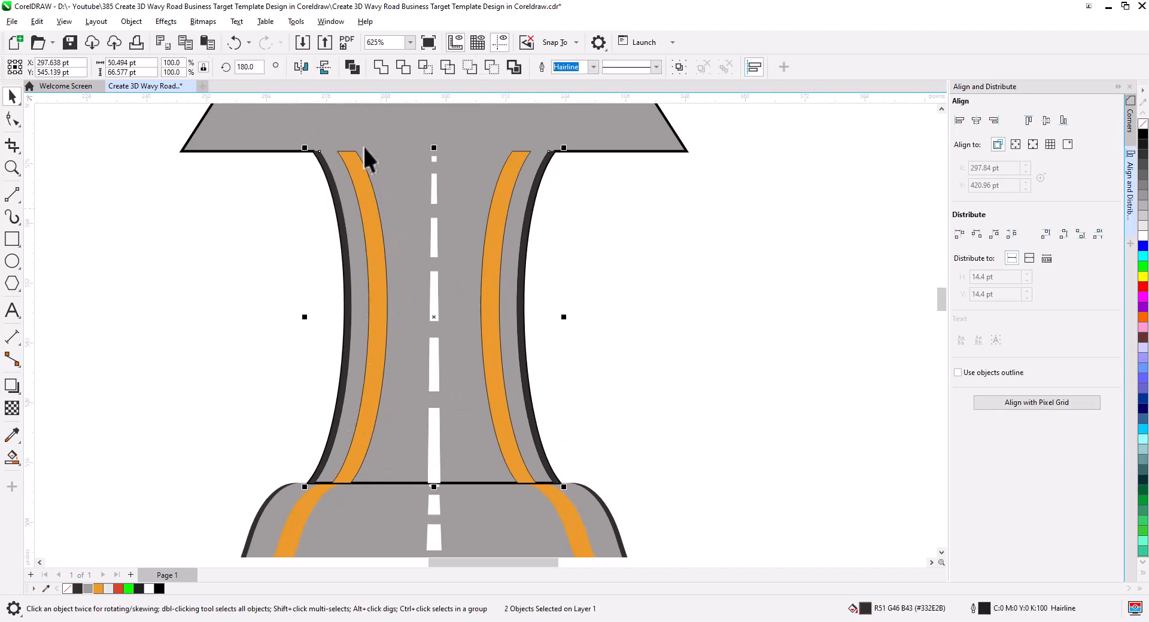
pyautogui.click(486, 231)
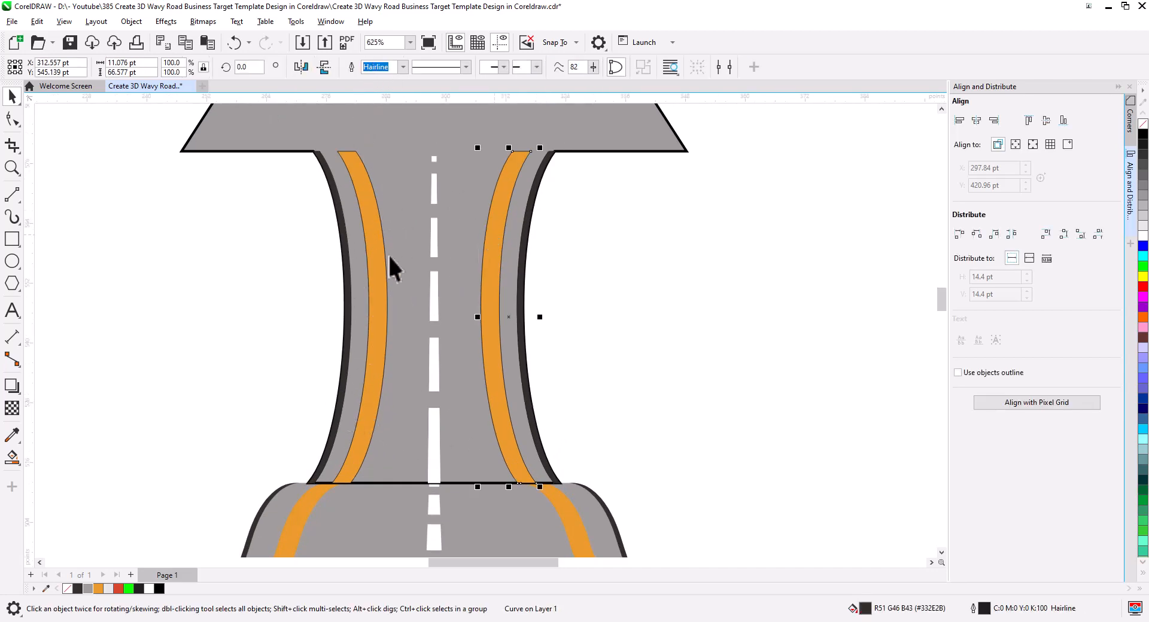
pyautogui.keyDown('shift'); pyautogui.click(375, 225); pyautogui.keyUp('shift')
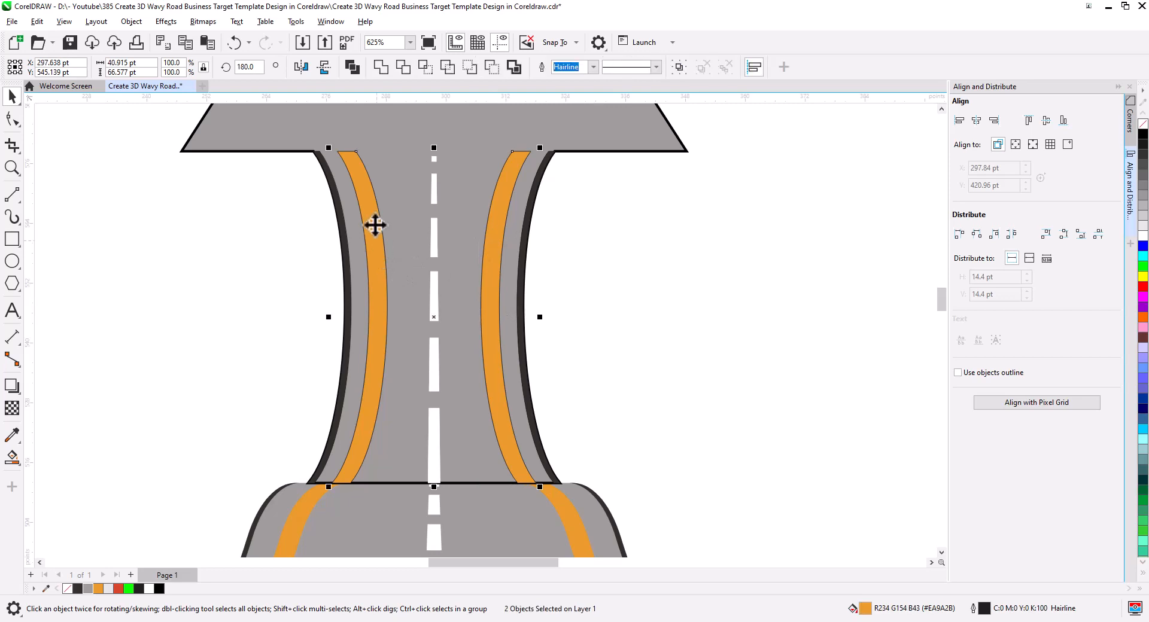
pyautogui.click(381, 67)
pyautogui.click(599, 303)
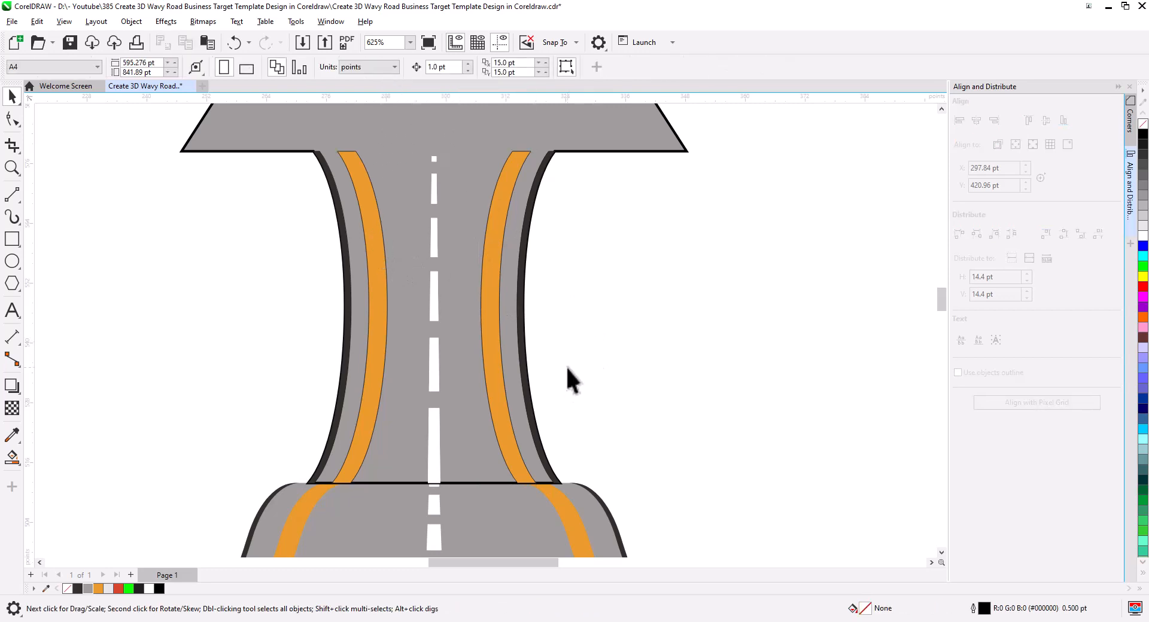
# Duplicate the grey arrow in place, fill the copy solid black and remove its outline.
pyautogui.click(470, 376)
pyautogui.scroll(-2, 647, 367)
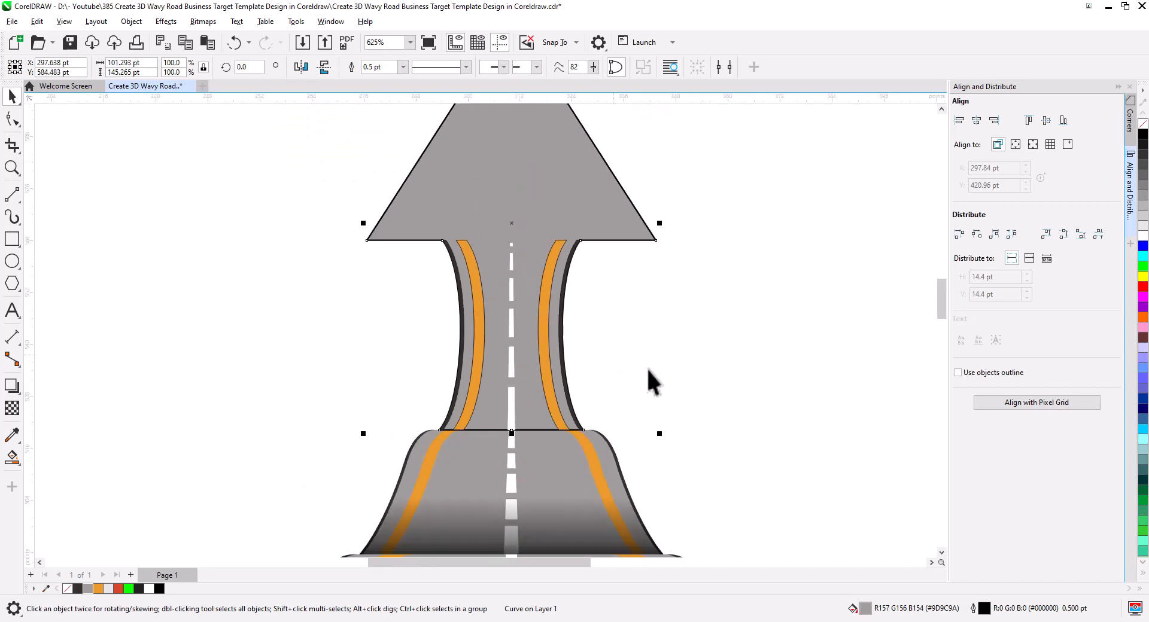
pyautogui.click(186, 48)
pyautogui.click(206, 44)
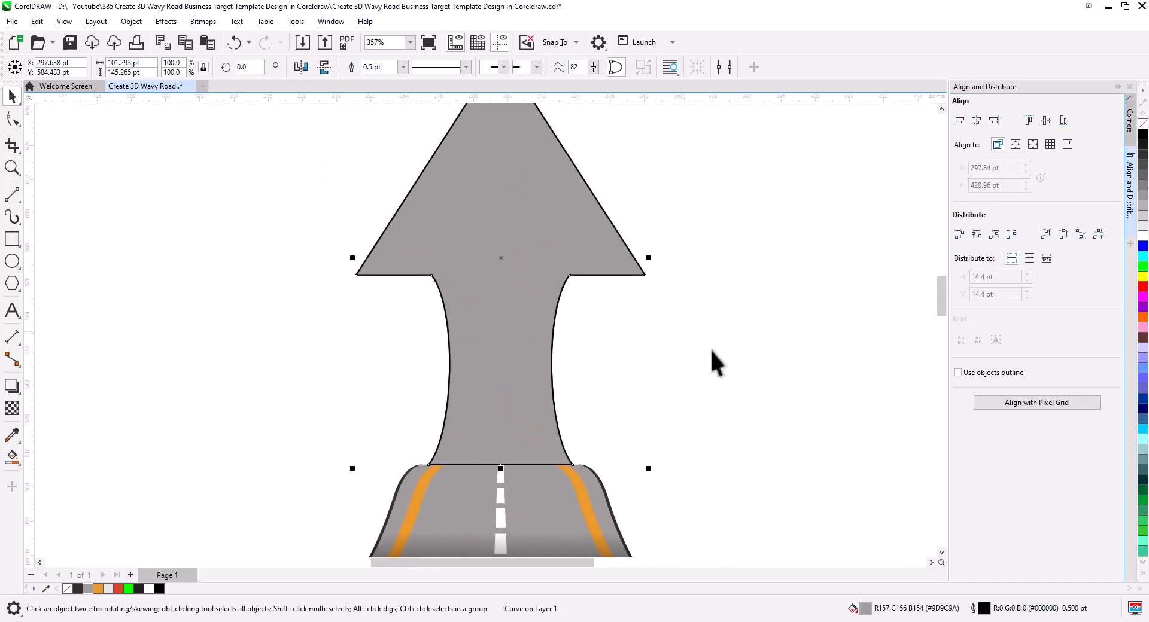
pyautogui.click(1143, 134)
pyautogui.rightClick(1143, 124)
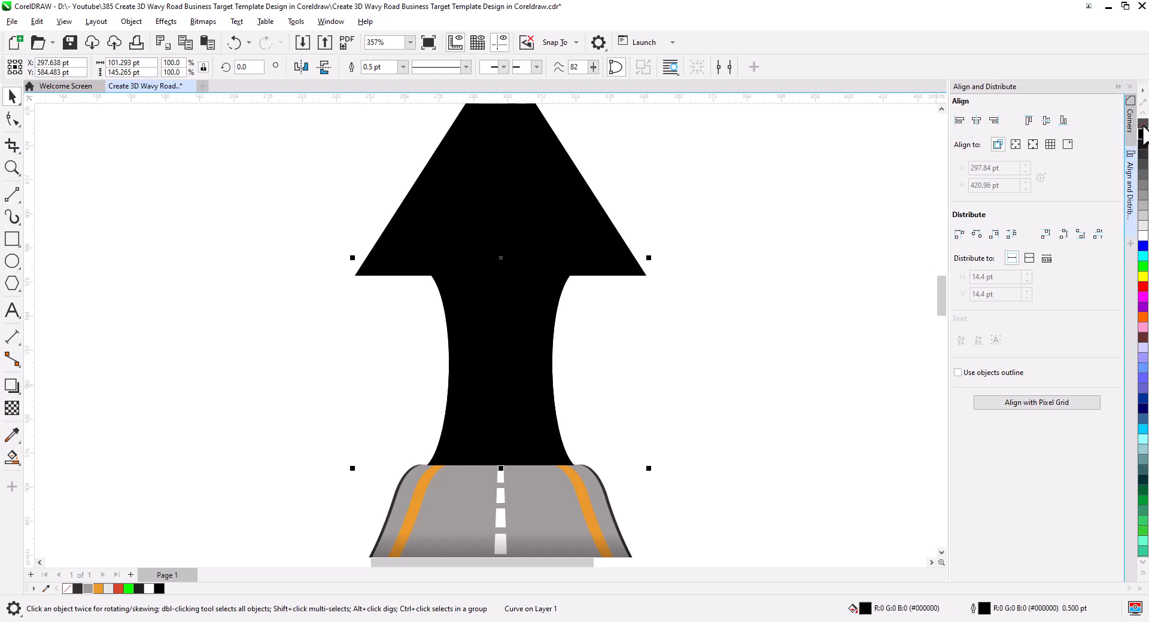
# Apply a vertical fountain transparency to the black arrow copy, darkest at the shaft's base and fading out partway up the shaft.
pyautogui.click(12, 408)
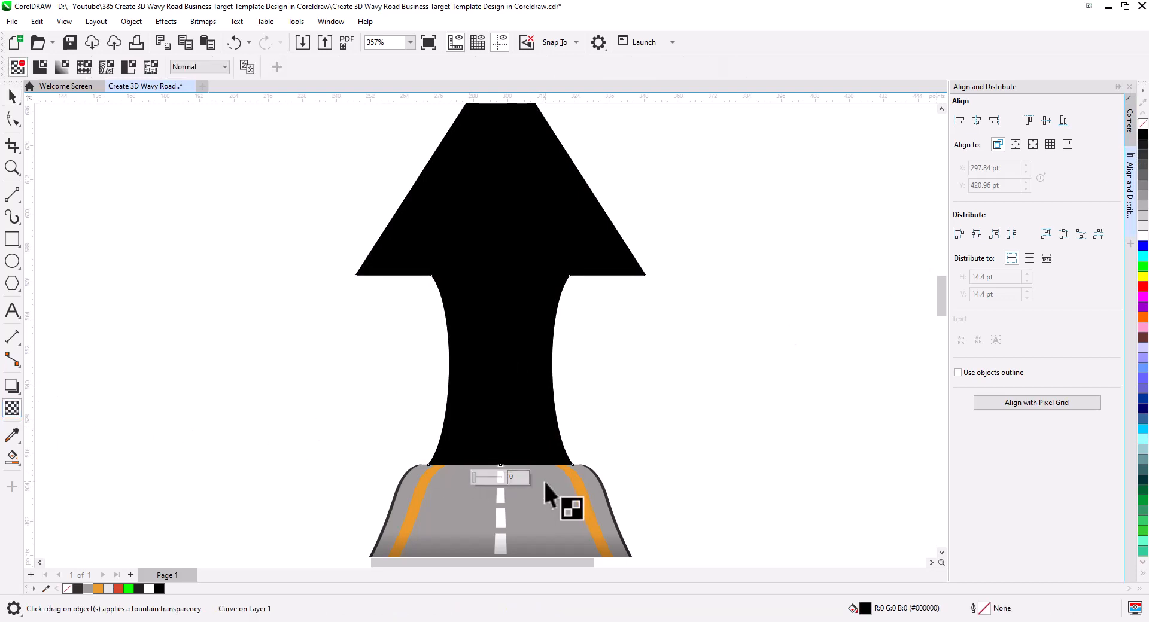
pyautogui.moveTo(544, 482); pyautogui.dragTo(545, 339)
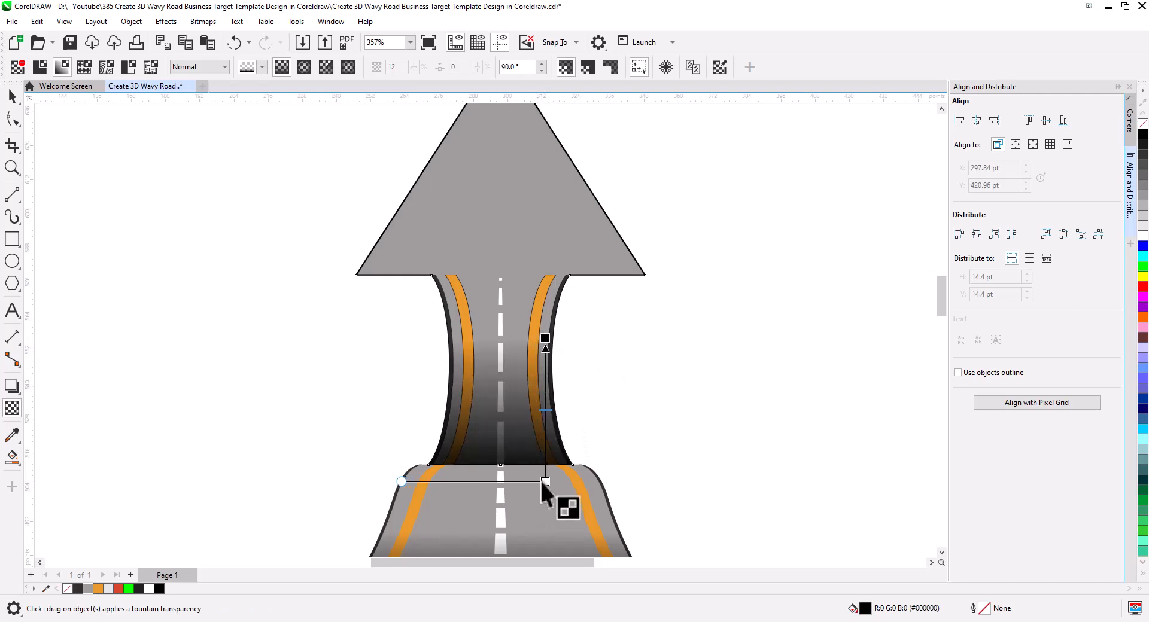
pyautogui.moveTo(545, 482); pyautogui.dragTo(545, 512)
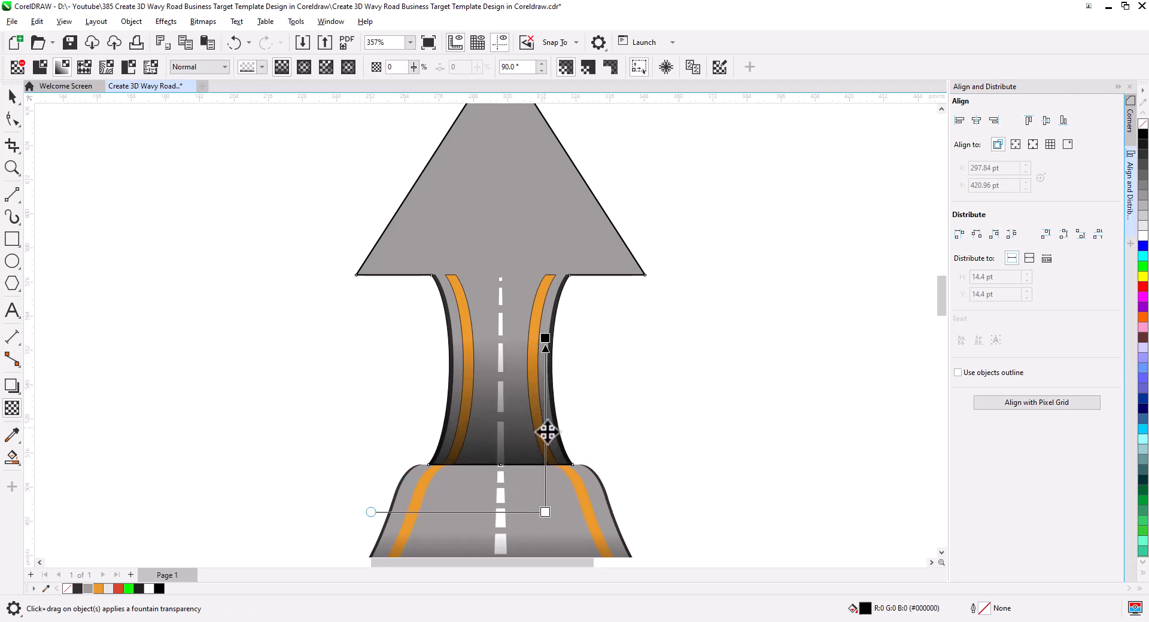
# Extend the arrow's transparency gradient up to near the arrowhead's tip, lower its start below the shaft and shift its midpoint downward.
pyautogui.scroll(-2, 326, 377)
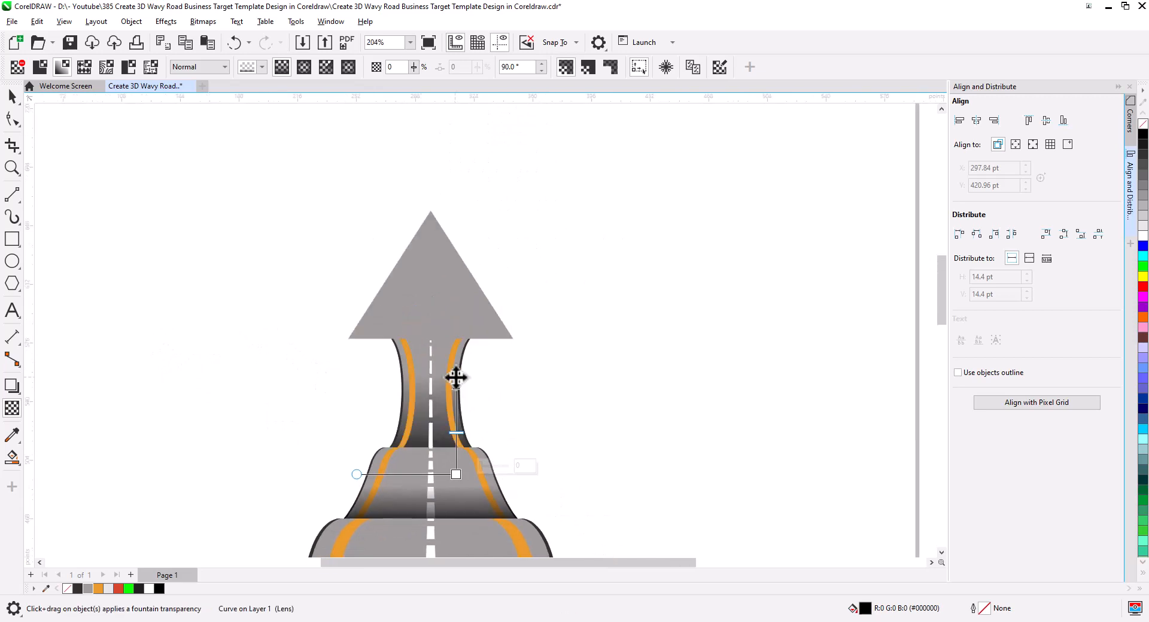
pyautogui.moveTo(456, 374); pyautogui.dragTo(462, 236)
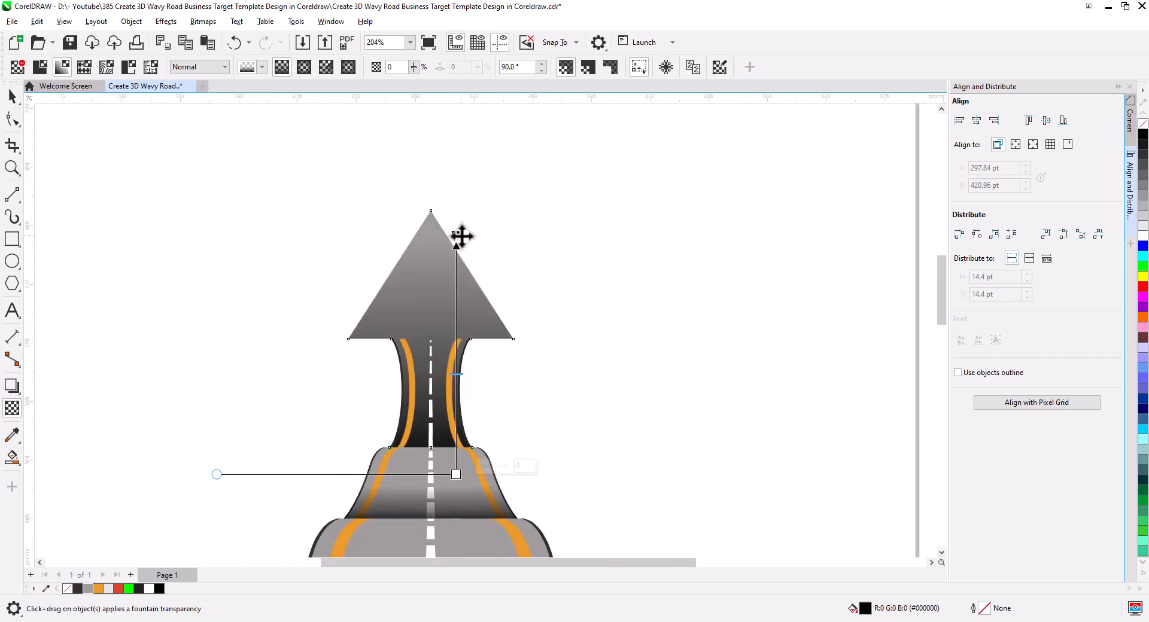
pyautogui.moveTo(456, 475); pyautogui.dragTo(456, 501)
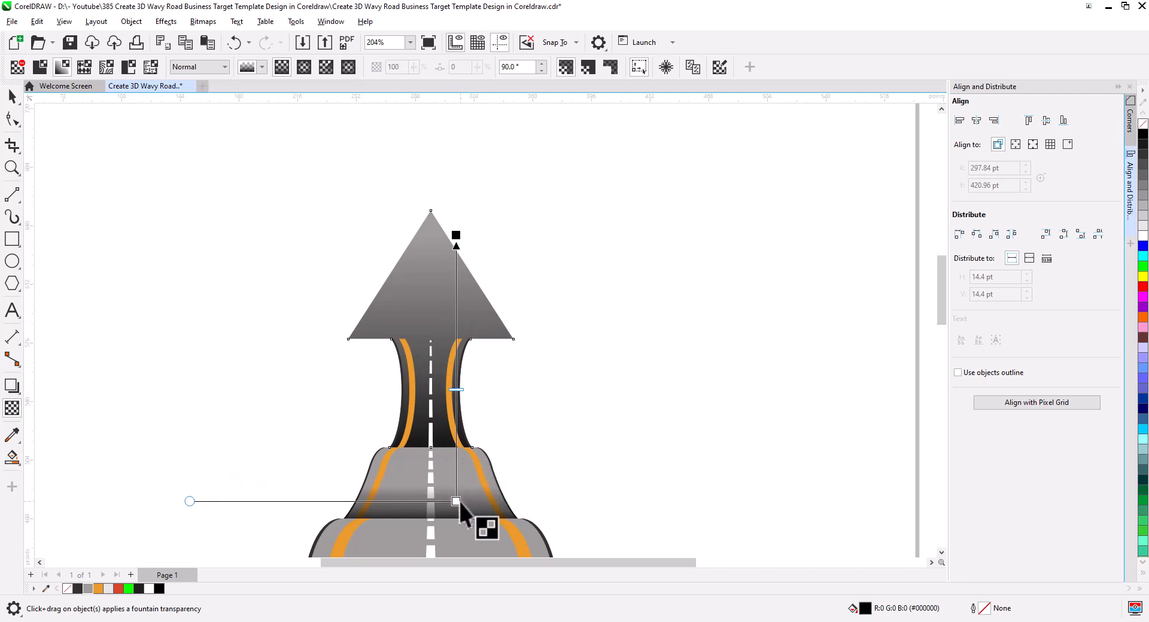
pyautogui.moveTo(457, 390); pyautogui.dragTo(457, 416)
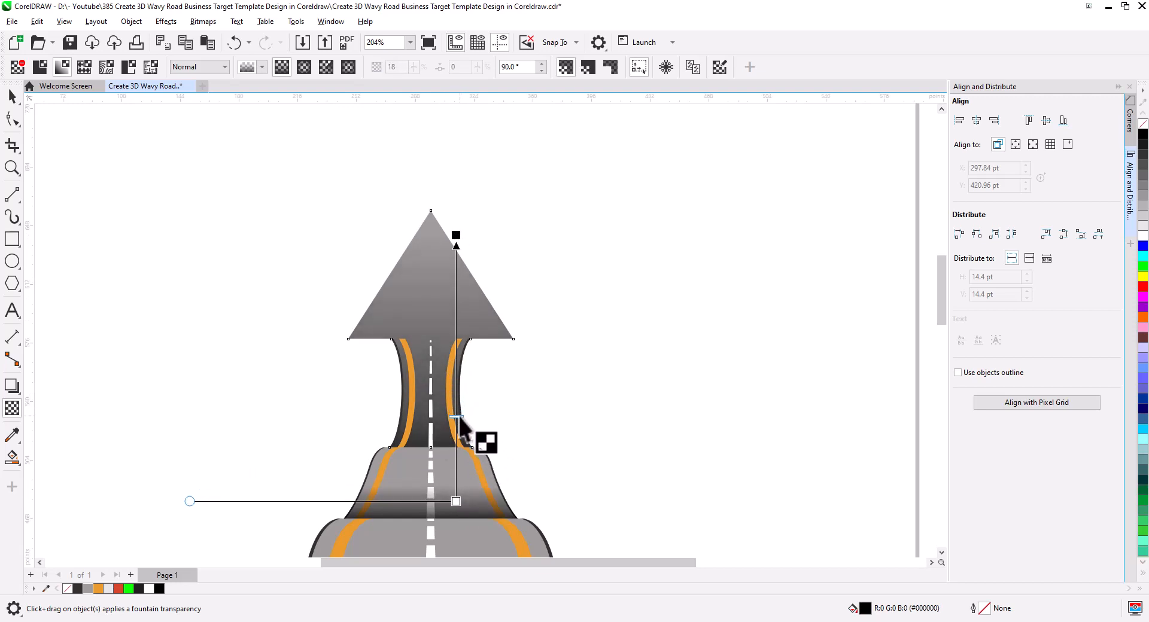
pyautogui.click(12, 99)
pyautogui.click(269, 389)
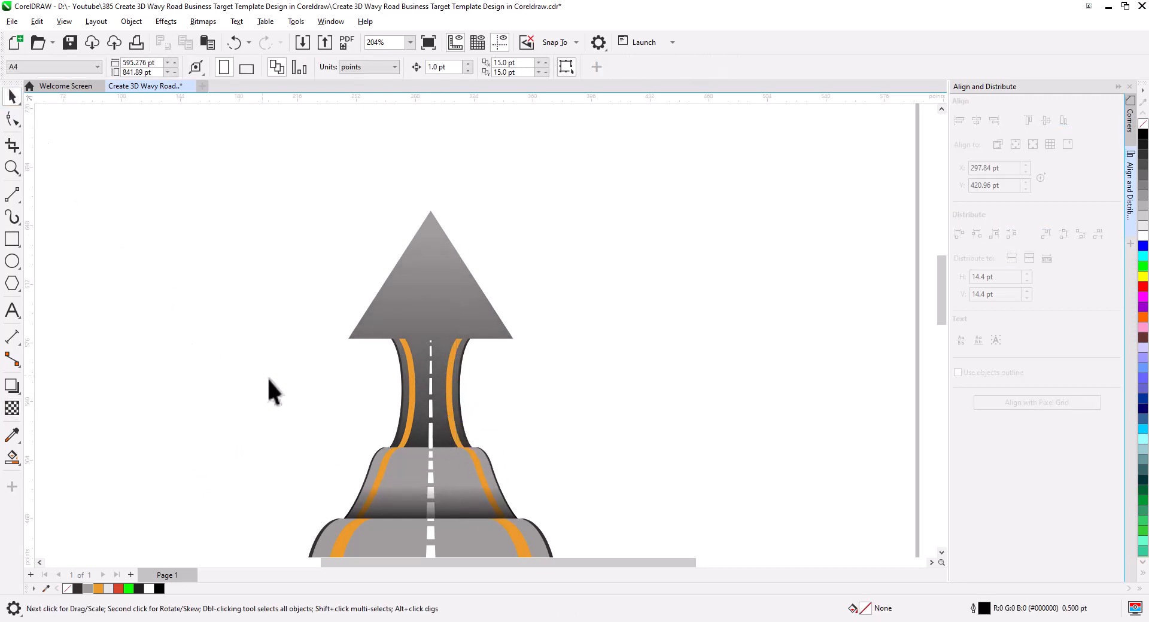
# Draw a circle about 48 pt in diameter and centre it horizontally just above the arrowhead's tip.
pyautogui.scroll(-2, 362, 408)
pyautogui.moveTo(466, 462); pyautogui.dragTo(499, 568)
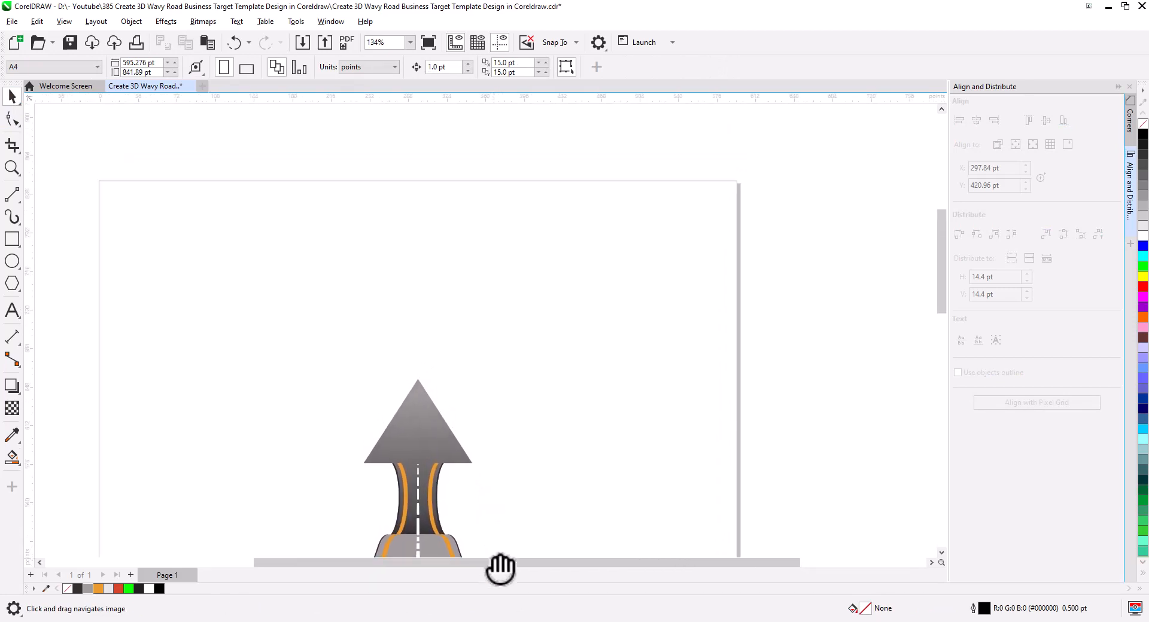
pyautogui.click(12, 261)
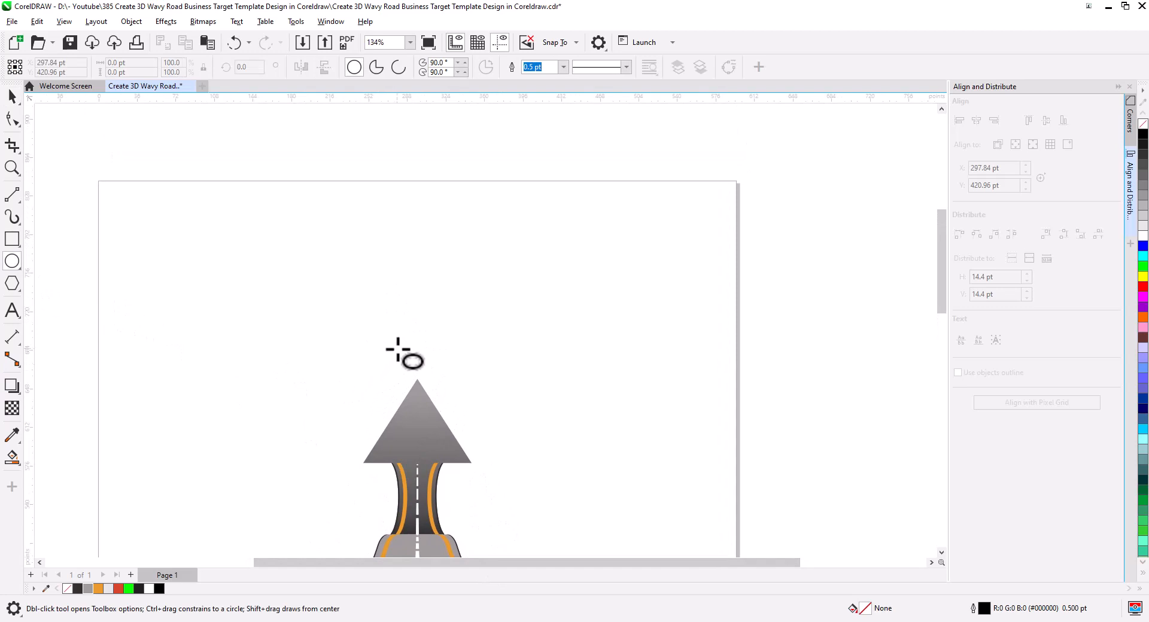
pyautogui.moveTo(395, 346); pyautogui.dragTo(443, 405)
pyautogui.press('space')
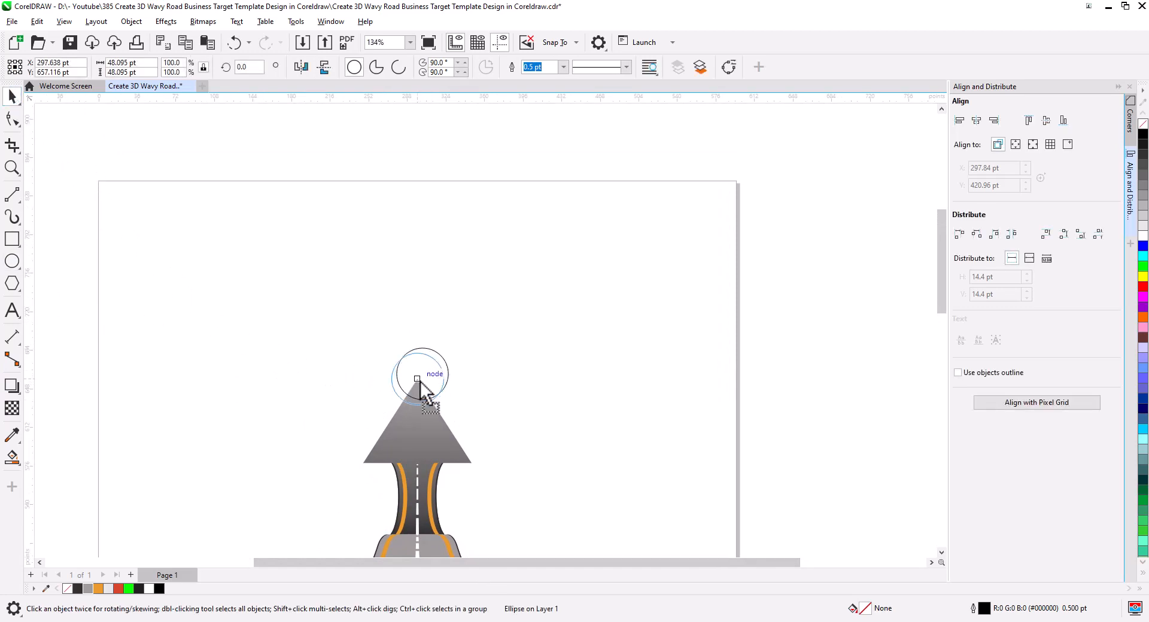
pyautogui.moveTo(420, 381); pyautogui.dragTo(413, 330)
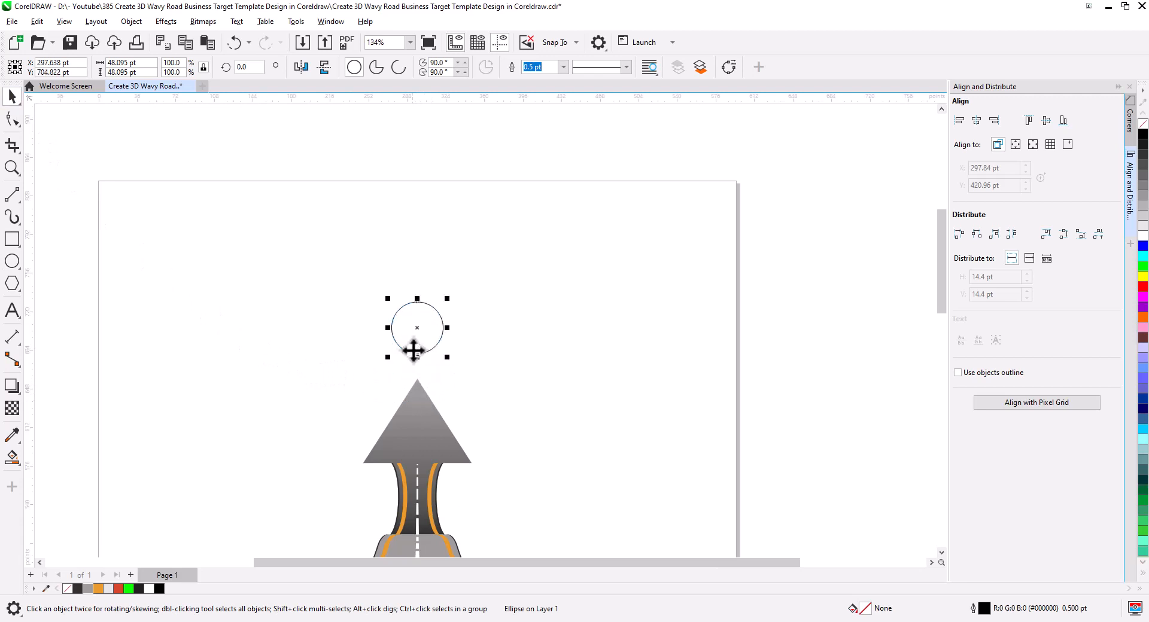
# Add a one-step outside contour to the circle and save the document.
pyautogui.click(14, 387)
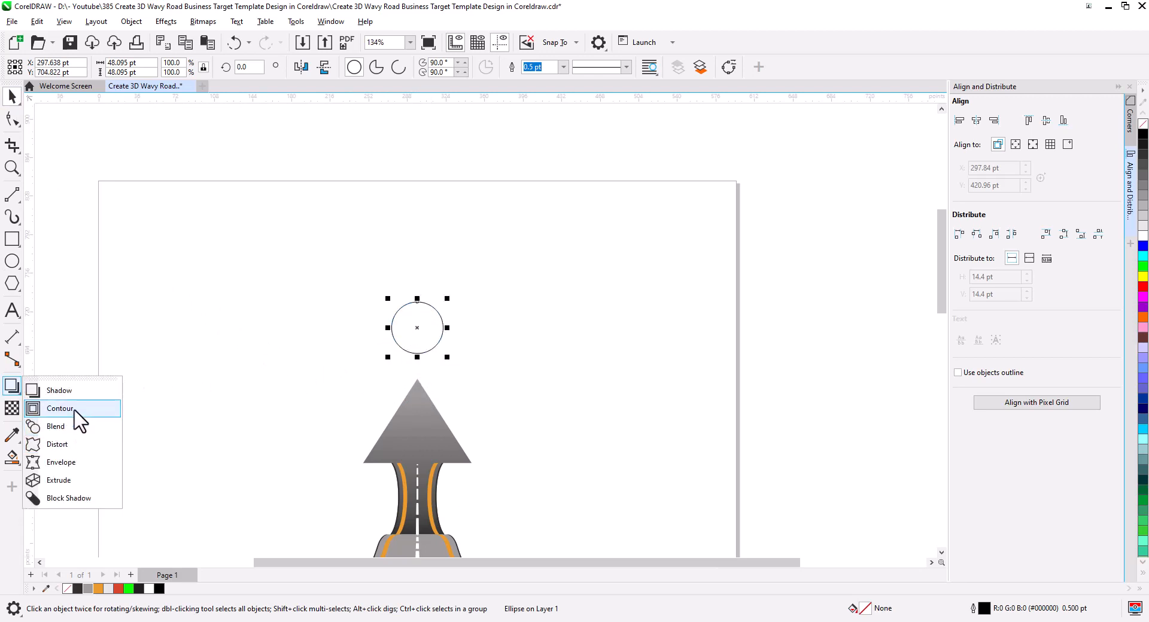
pyautogui.click(60, 408)
pyautogui.click(334, 68)
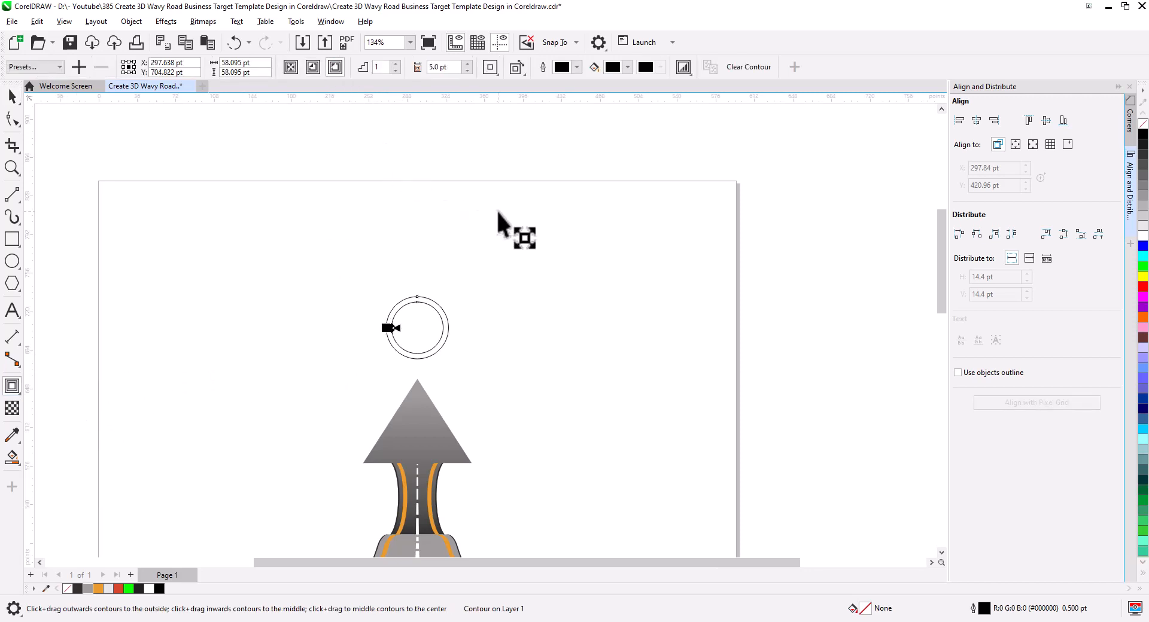
pyautogui.hotkey('ctrl', 's')
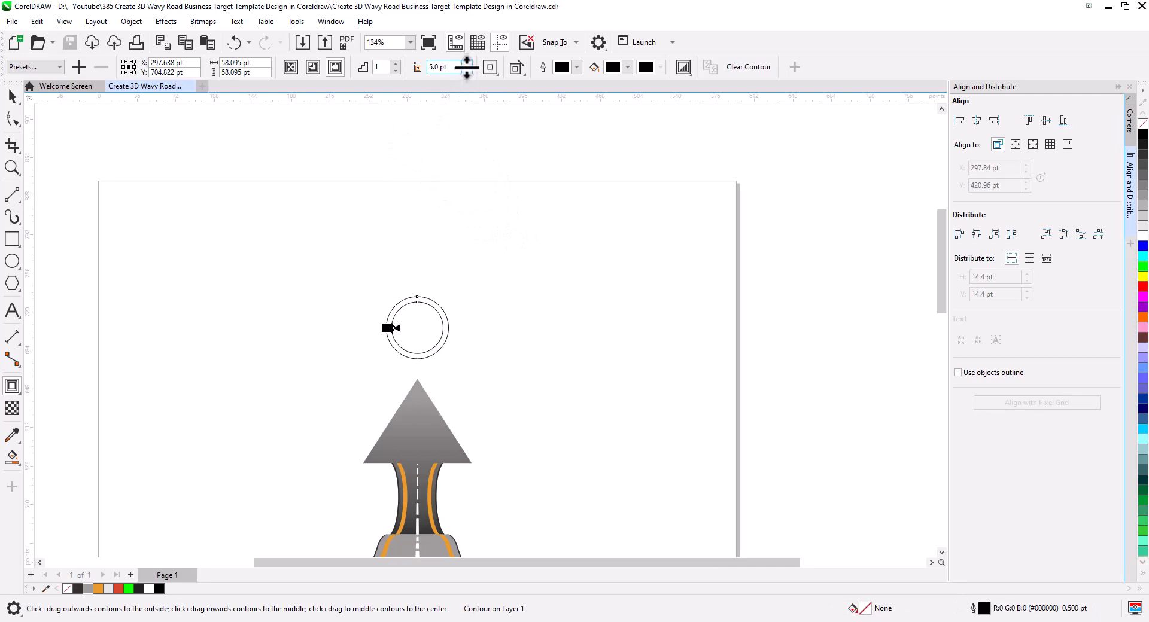
# Set the circle's contour offset to 16.5 pt.
pyautogui.click(467, 65)
pyautogui.click(467, 65)
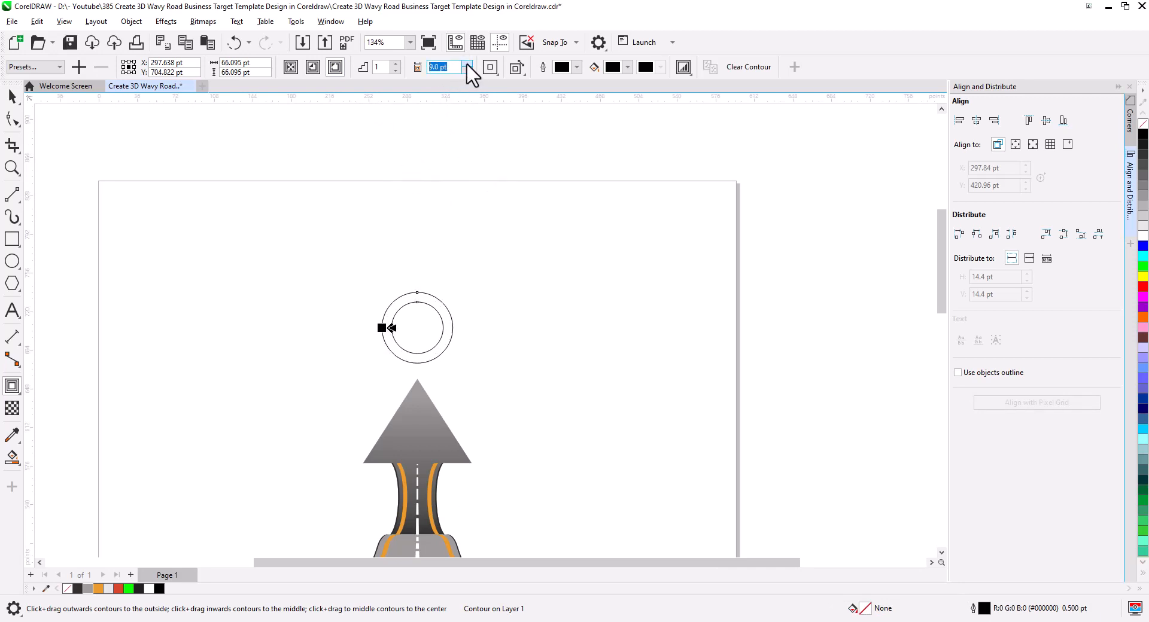
pyautogui.click(468, 65)
pyautogui.click(468, 65)
pyautogui.click(467, 65)
pyautogui.click(467, 64)
pyautogui.click(468, 65)
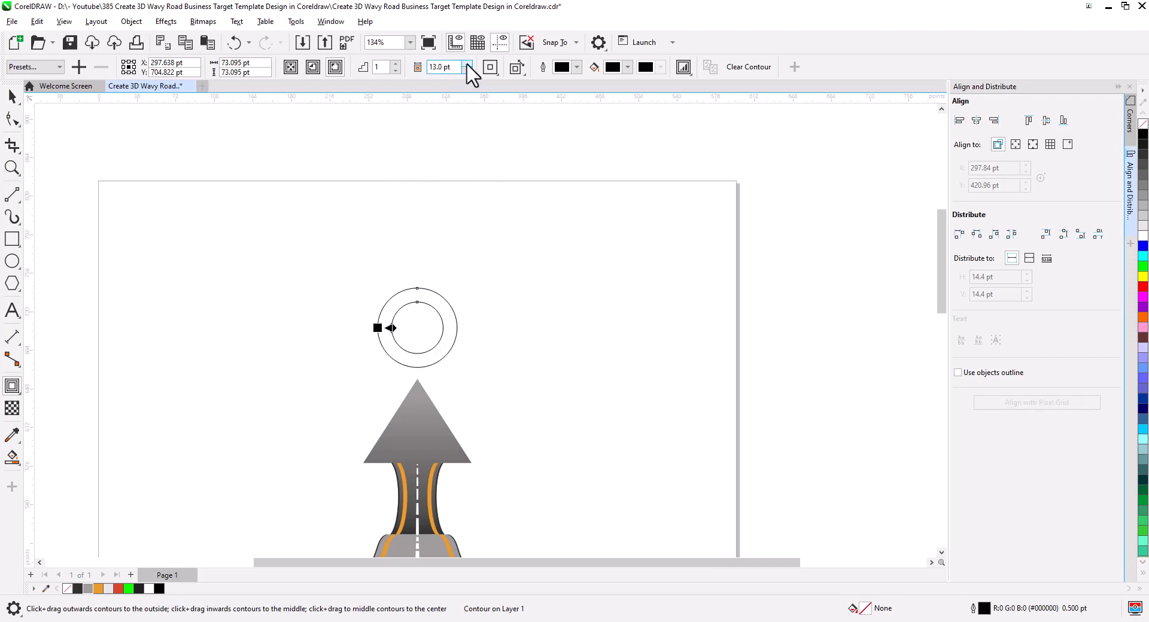
pyautogui.click(468, 65)
pyautogui.click(467, 65)
pyautogui.click(467, 65)
pyautogui.click(467, 65)
pyautogui.click(468, 64)
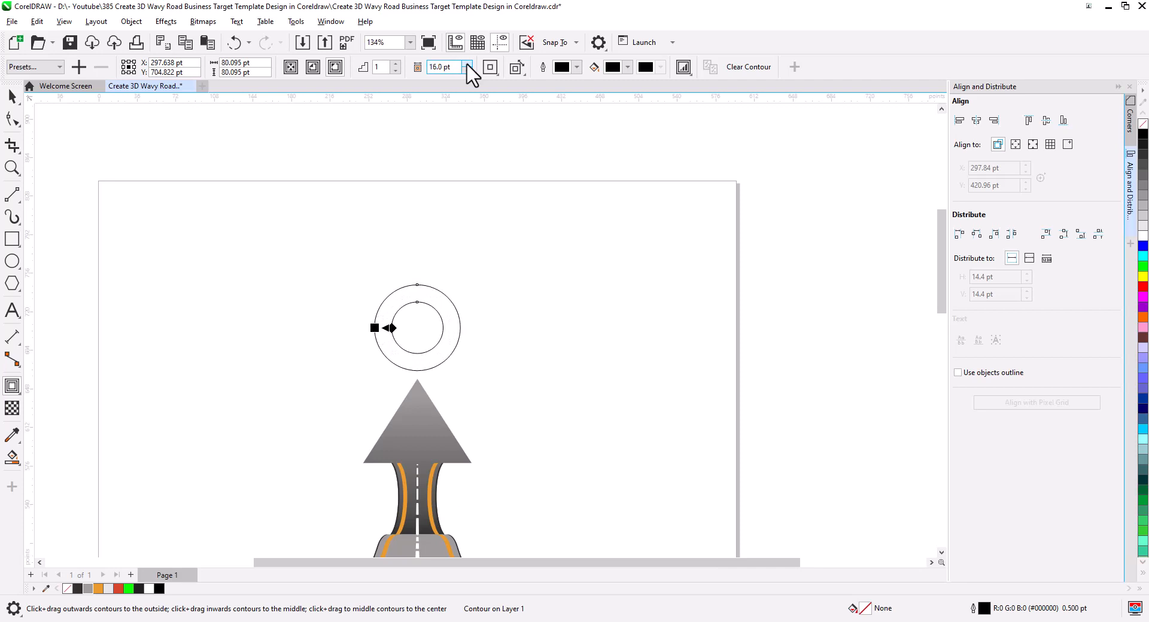
# Set the contour to 4 steps and move the concentric rings up until the outer one rests on the arrowhead's tip.
pyautogui.click(396, 64)
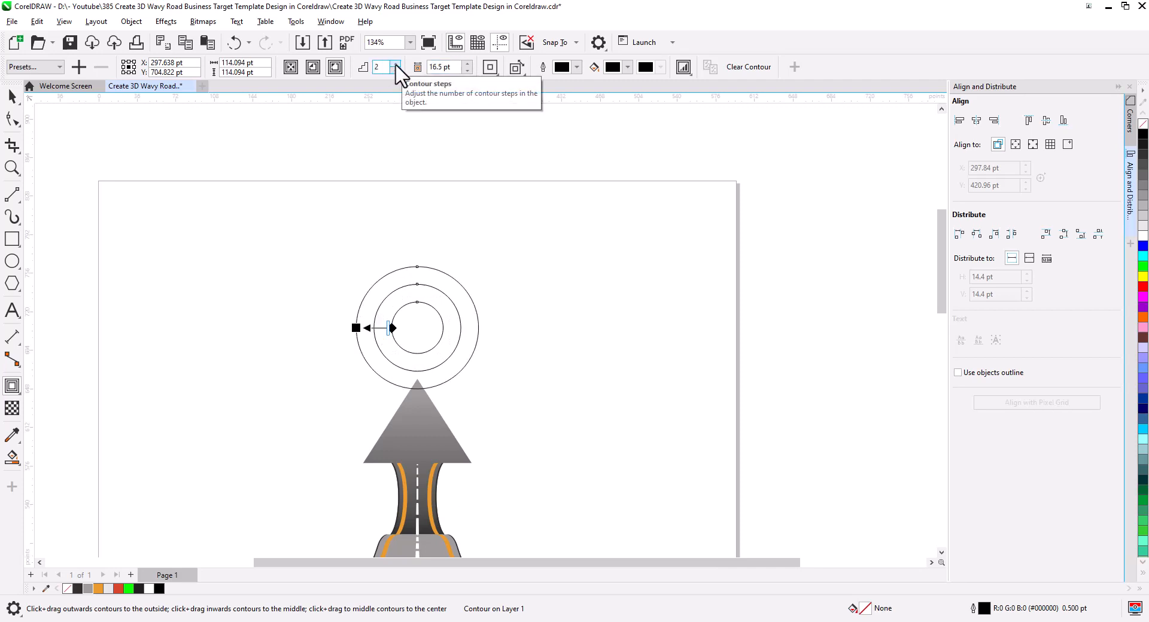
pyautogui.click(395, 64)
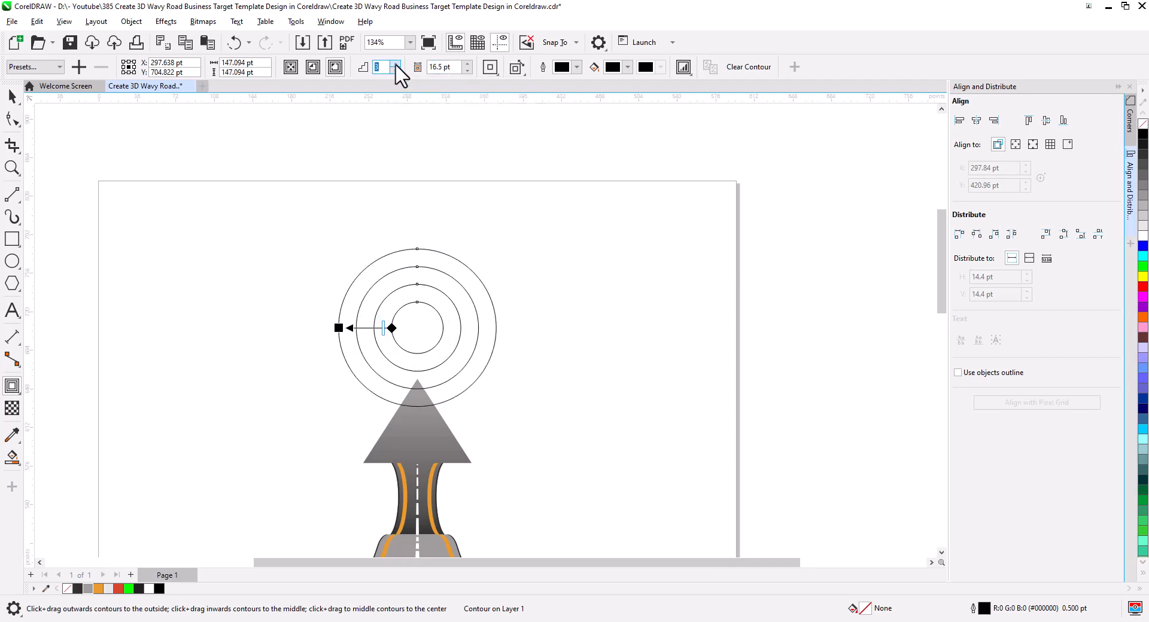
pyautogui.click(396, 64)
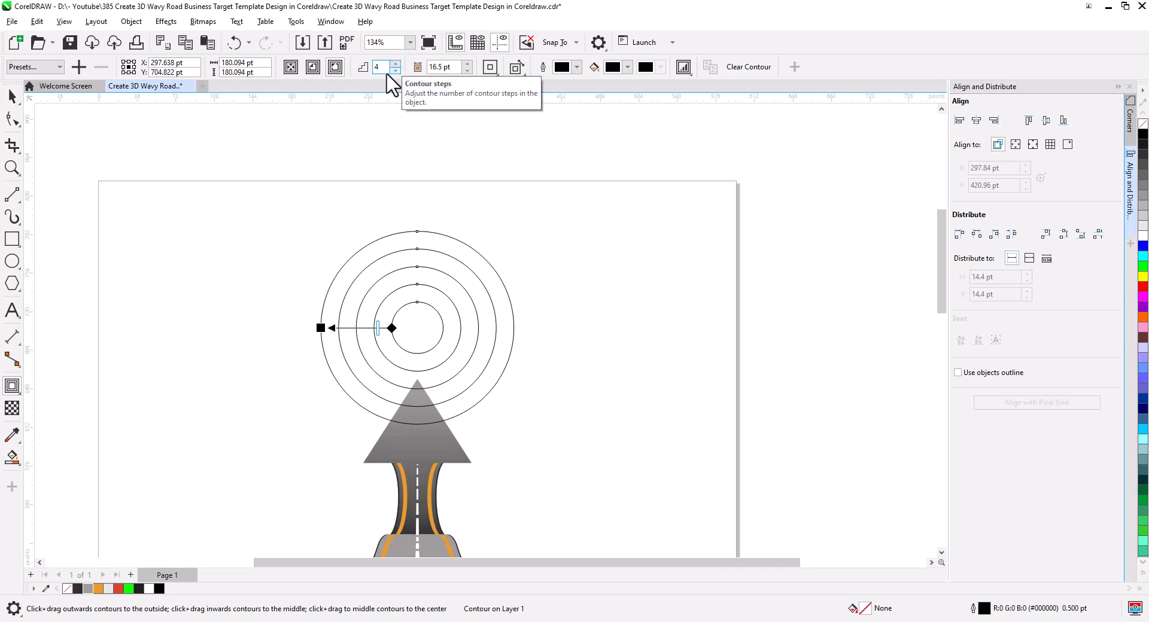
pyautogui.click(12, 96)
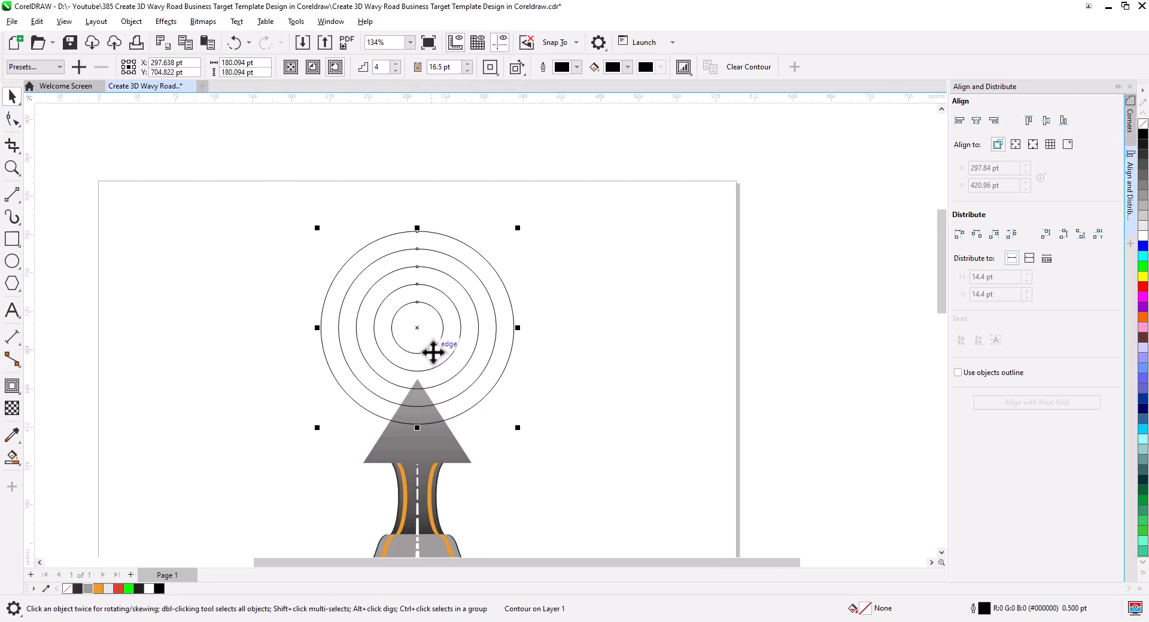
pyautogui.moveTo(417, 333); pyautogui.dragTo(417, 290)
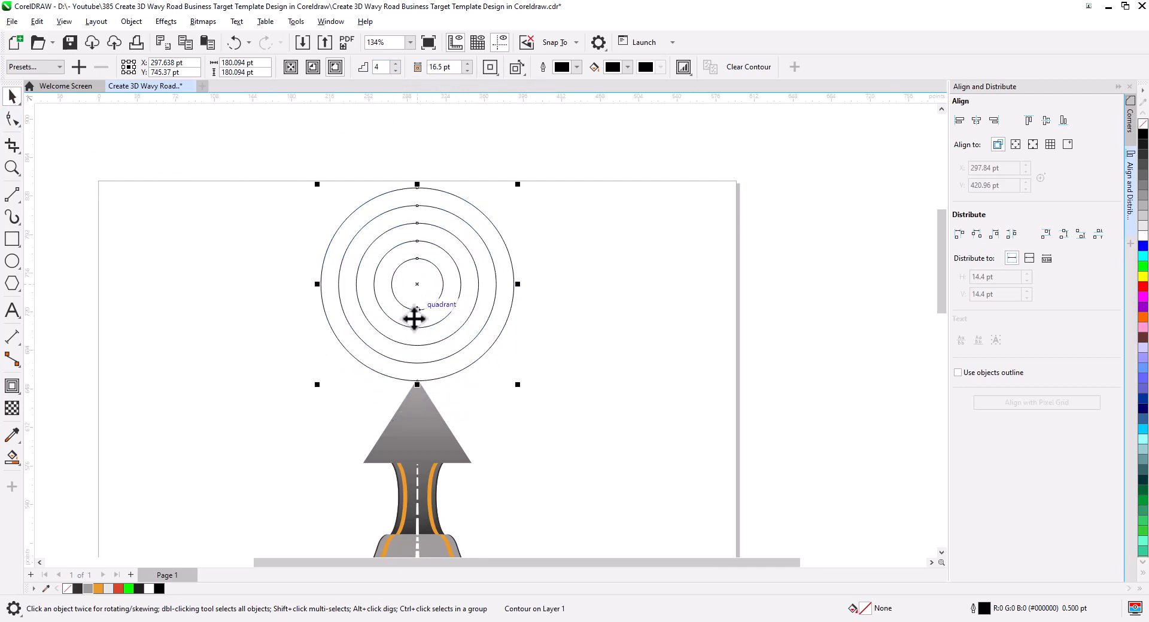
# Create green Smart Fill shapes from the outermost ring, the middle ring and the centre circle of the contour.
pyautogui.click(11, 459)
pyautogui.click(385, 368)
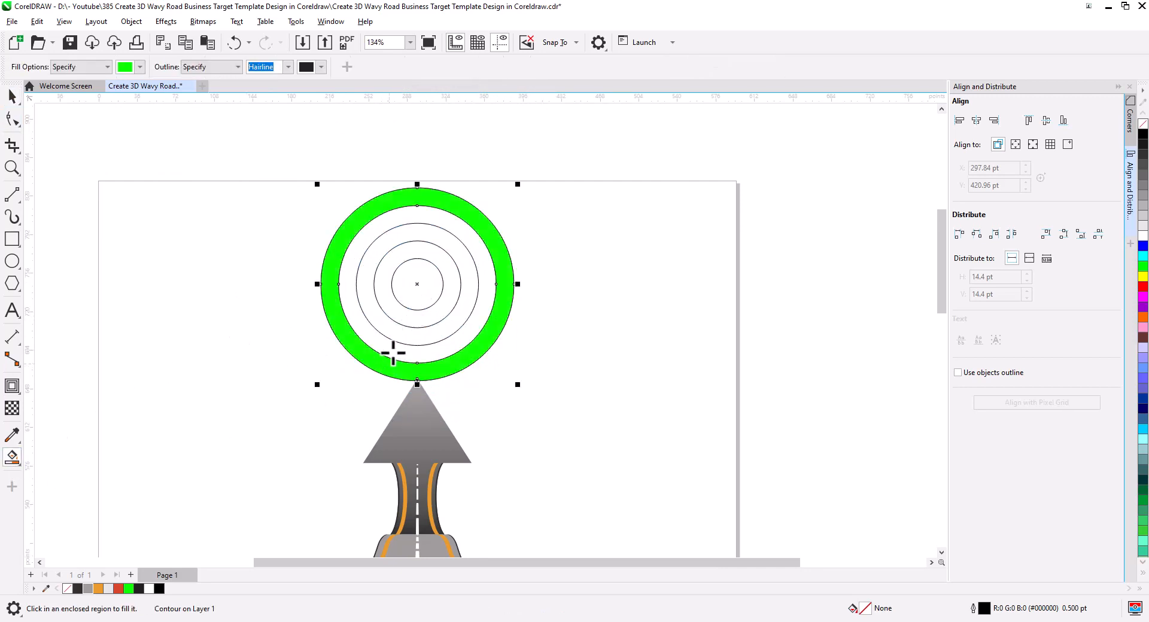
pyautogui.click(392, 330)
pyautogui.click(409, 299)
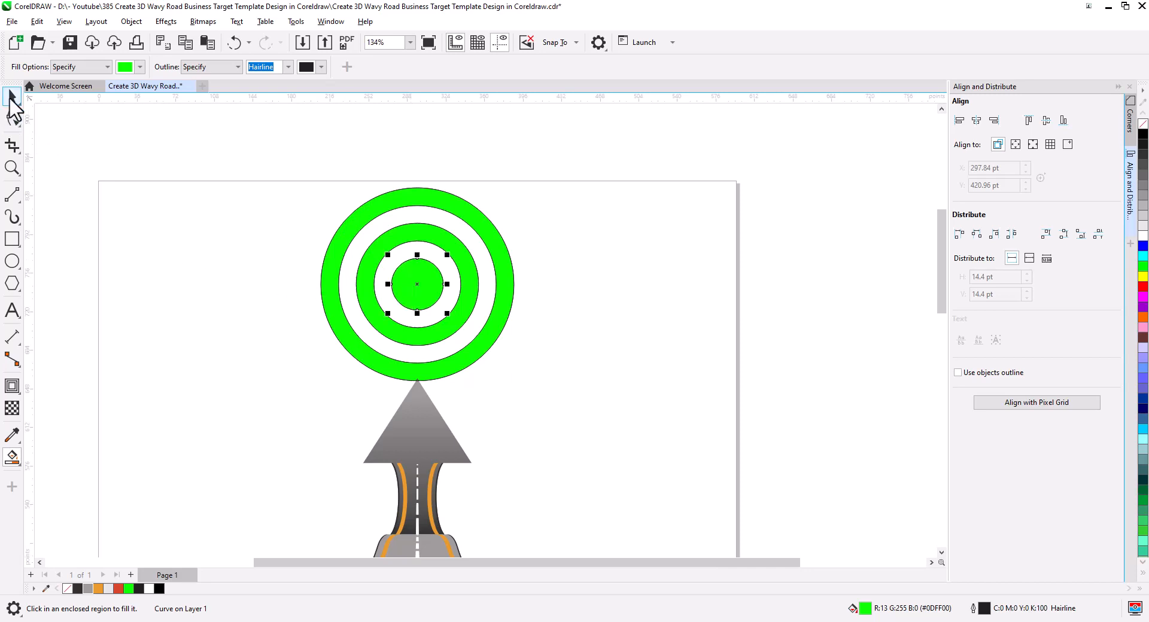
# Move the three green target shapes down about 27 pt over the arrow's tip and delete the original contour circles.
pyautogui.click(12, 97)
pyautogui.keyDown('shift'); pyautogui.click(347, 338); pyautogui.keyUp('shift')
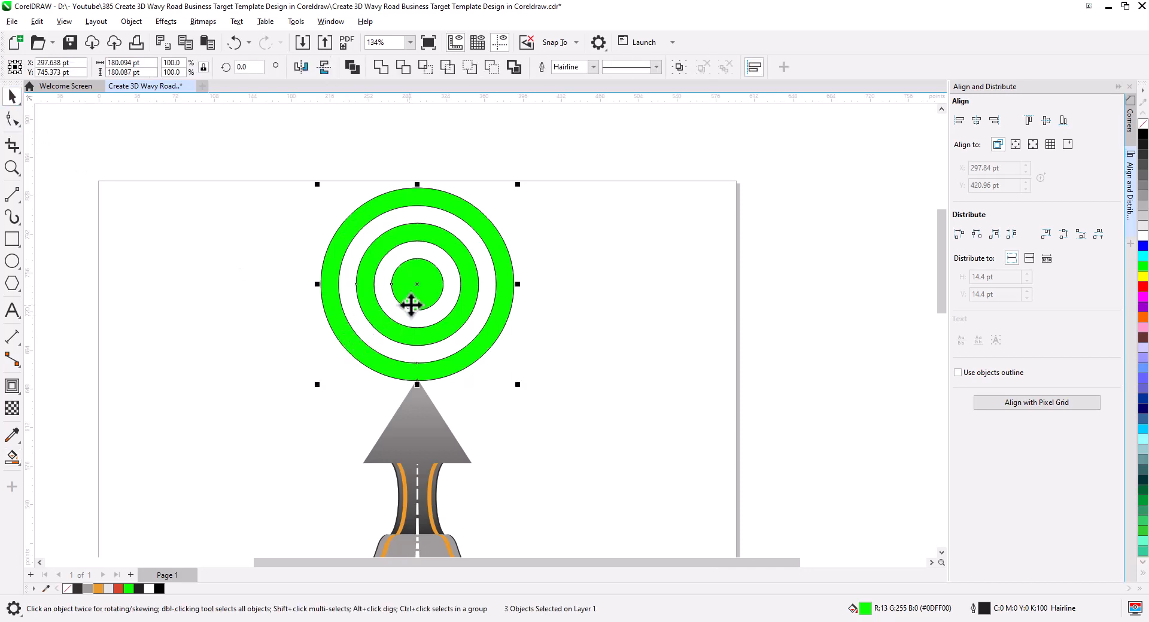
pyautogui.moveTo(416, 299); pyautogui.dragTo(419, 328)
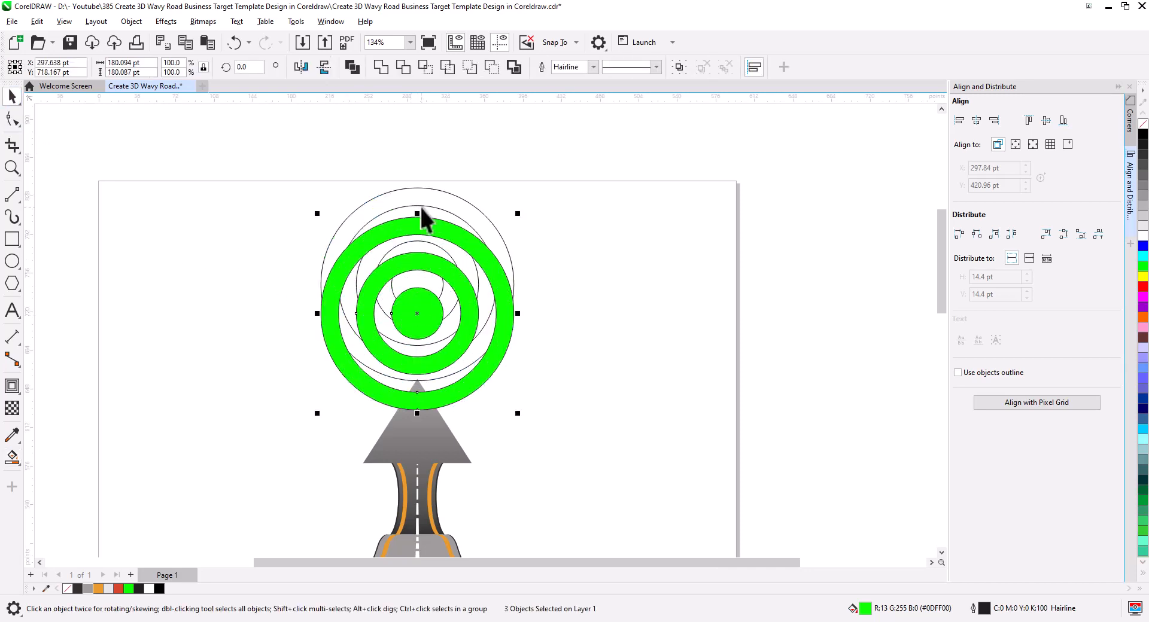
pyautogui.click(425, 211)
pyautogui.press('Delete')
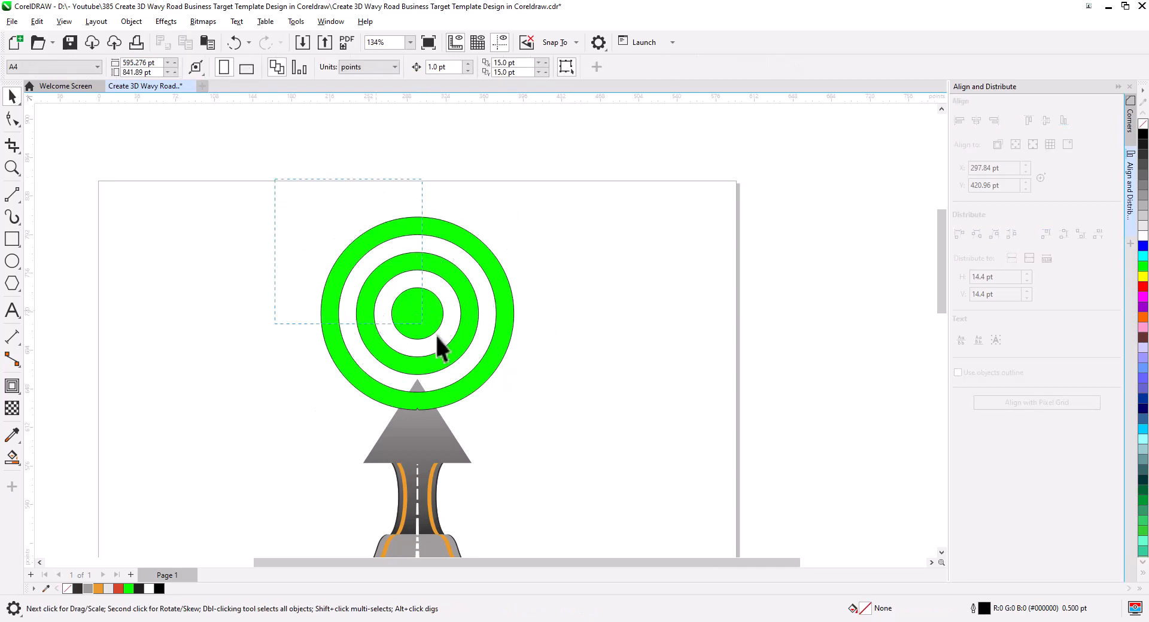
# Combine the three green target shapes into one curve and fill it with the red R214 G69 B40.
pyautogui.moveTo(558, 426); pyautogui.dragTo(561, 426)
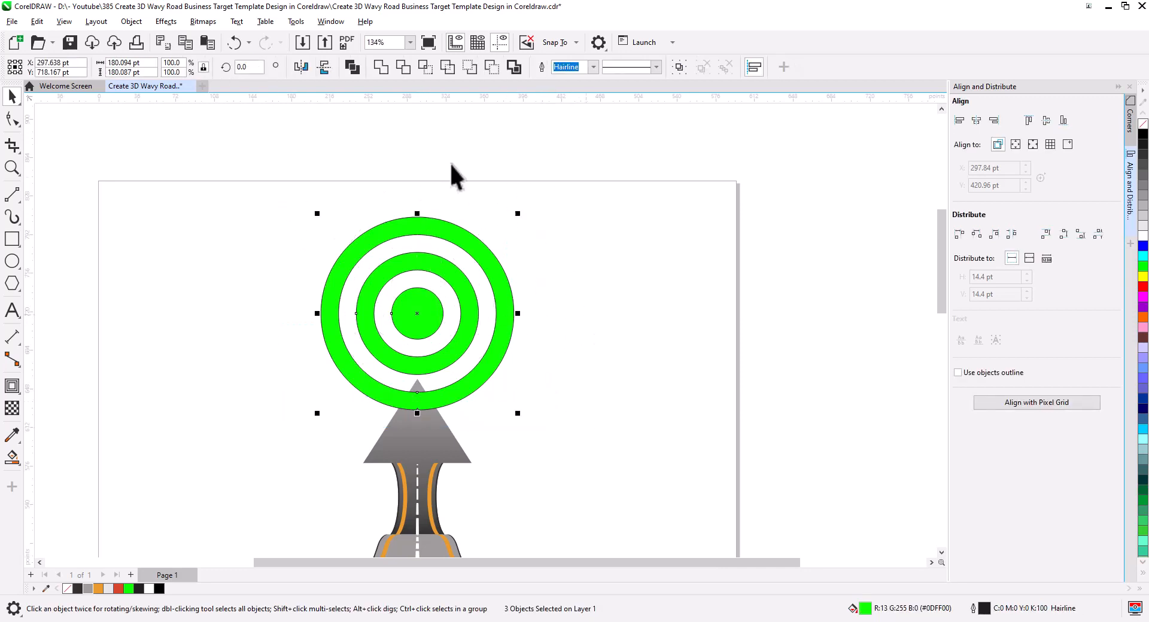
pyautogui.hotkey('ctrl', 'l')
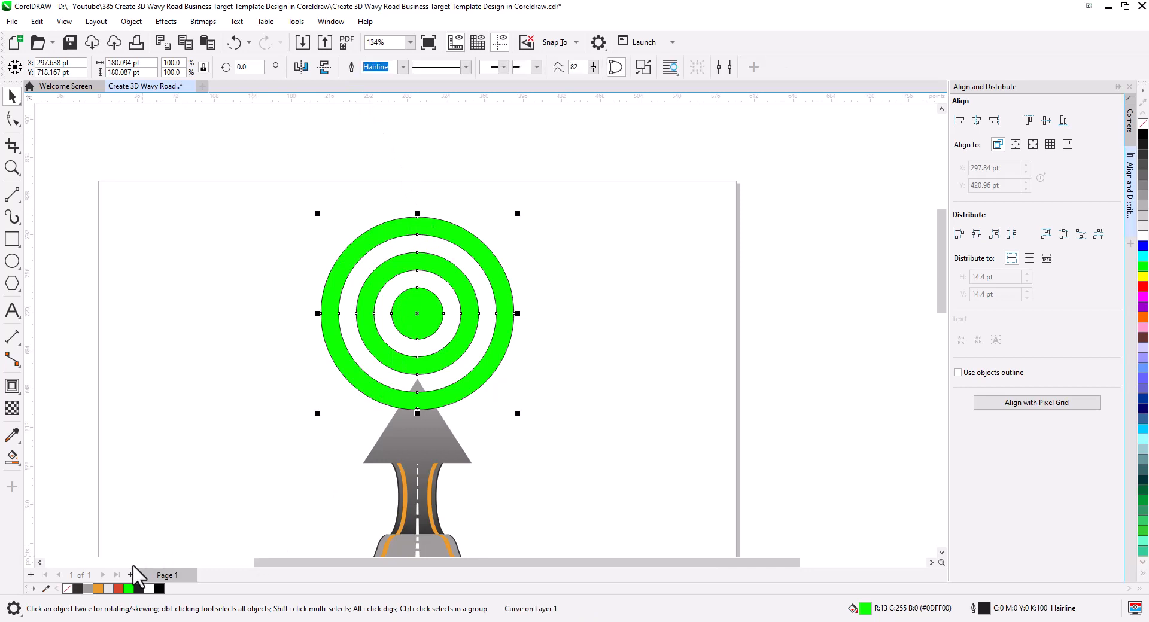
pyautogui.click(118, 588)
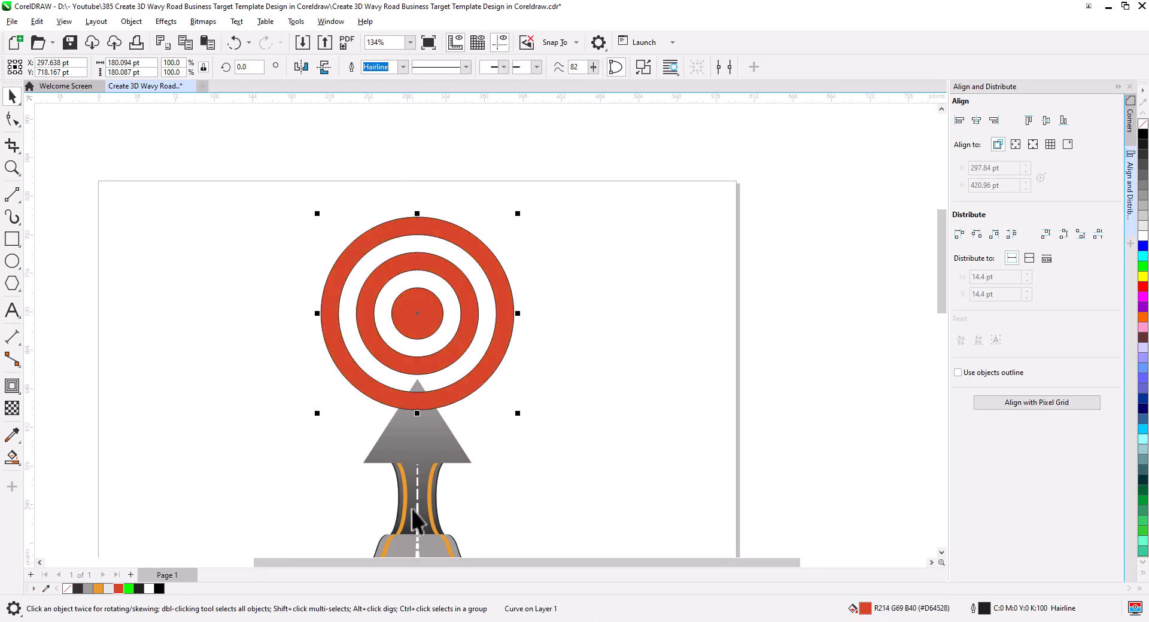
# Send the red target to the back of the page and move it down about 36 pt behind the arrowhead.
pyautogui.rightClick(489, 365)
pyautogui.moveTo(565, 296)
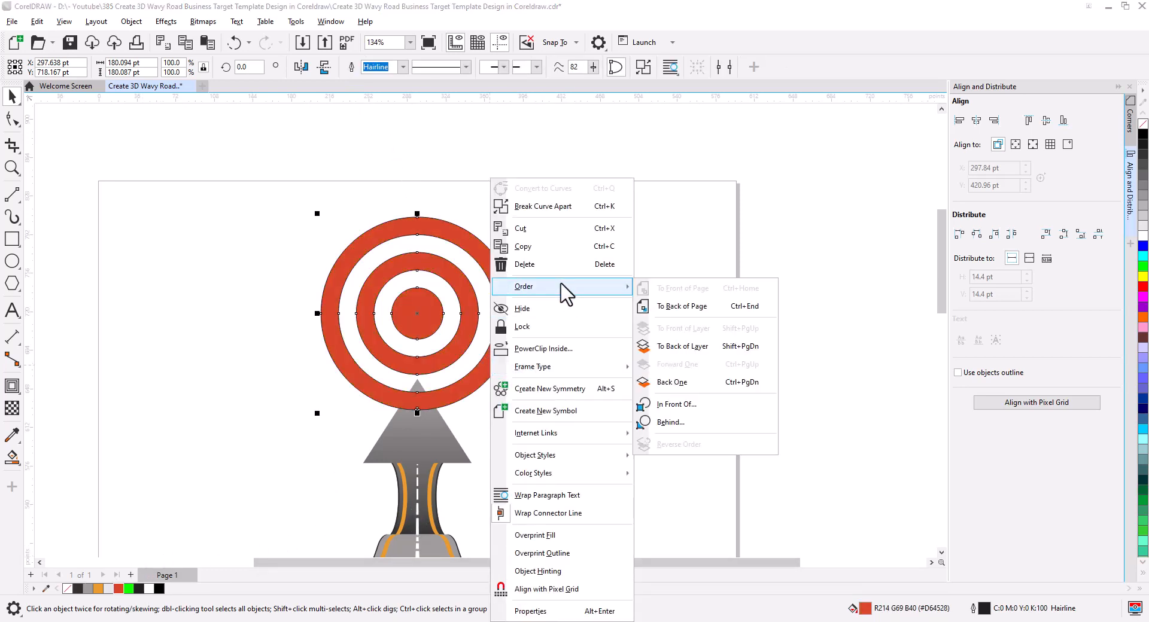
pyautogui.click(675, 306)
pyautogui.click(609, 358)
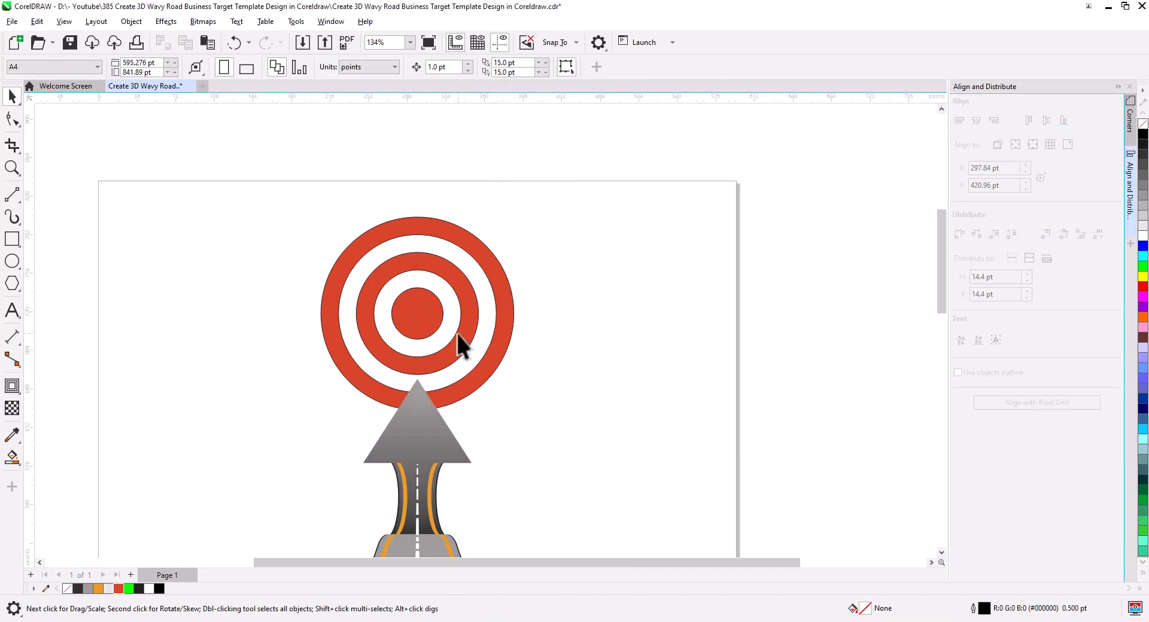
pyautogui.moveTo(431, 330); pyautogui.dragTo(433, 369)
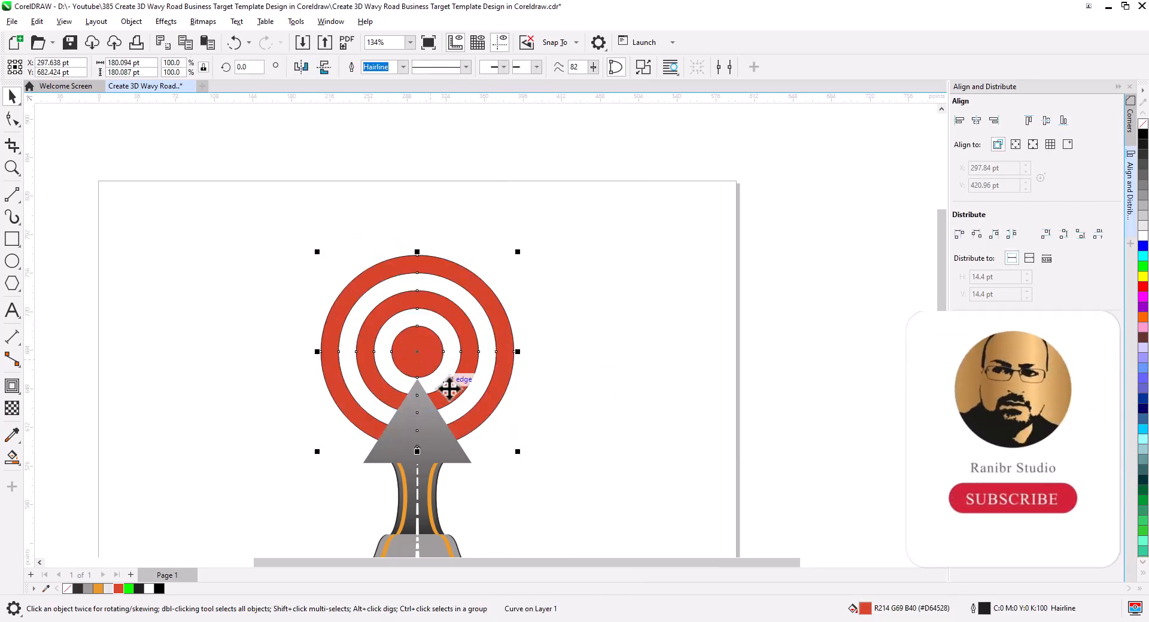
# Remove the target's outline and add an inner shadow offset about 2.7 pt right and 2.4 pt down.
pyautogui.click(654, 359)
pyautogui.scroll(3, 433, 396)
pyautogui.click(454, 374)
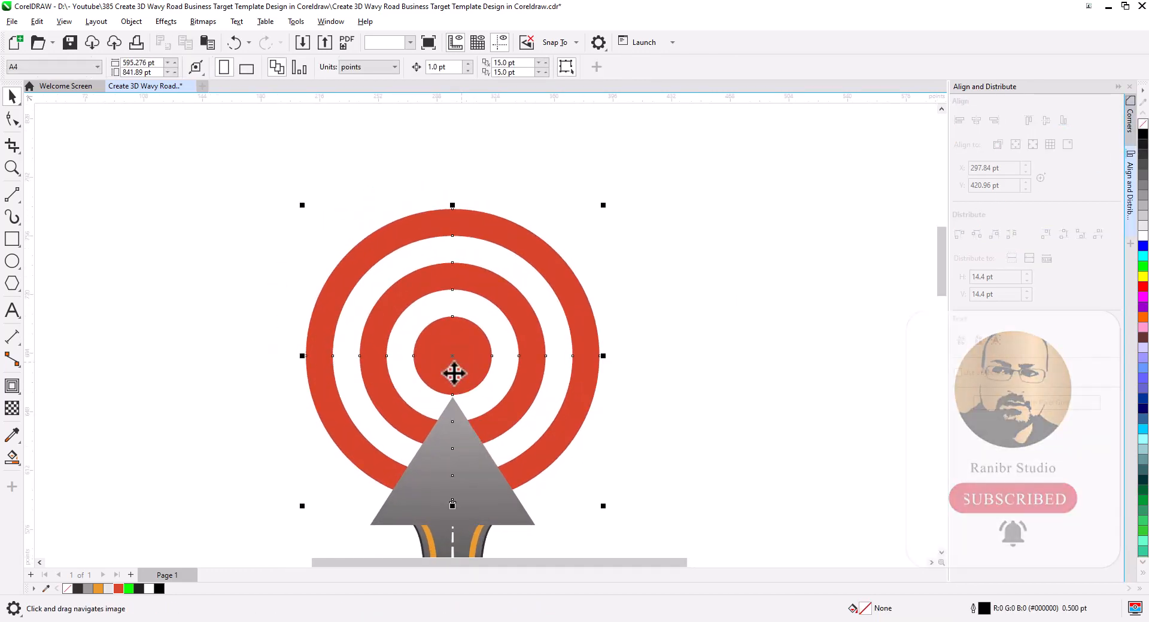
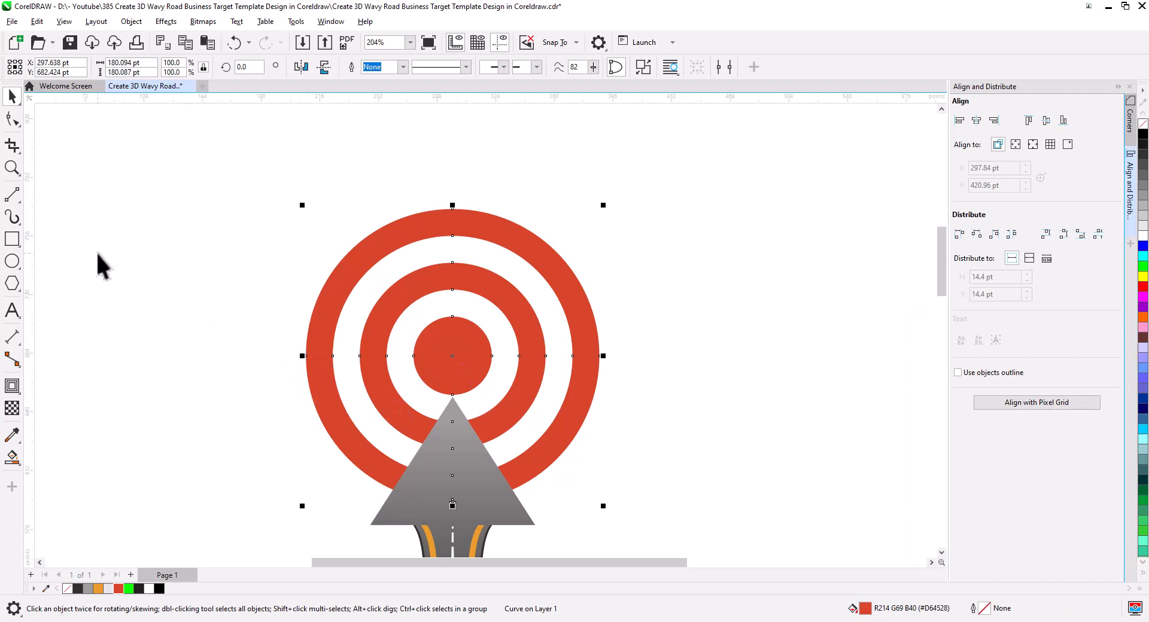
pyautogui.click(12, 388)
pyautogui.click(54, 391)
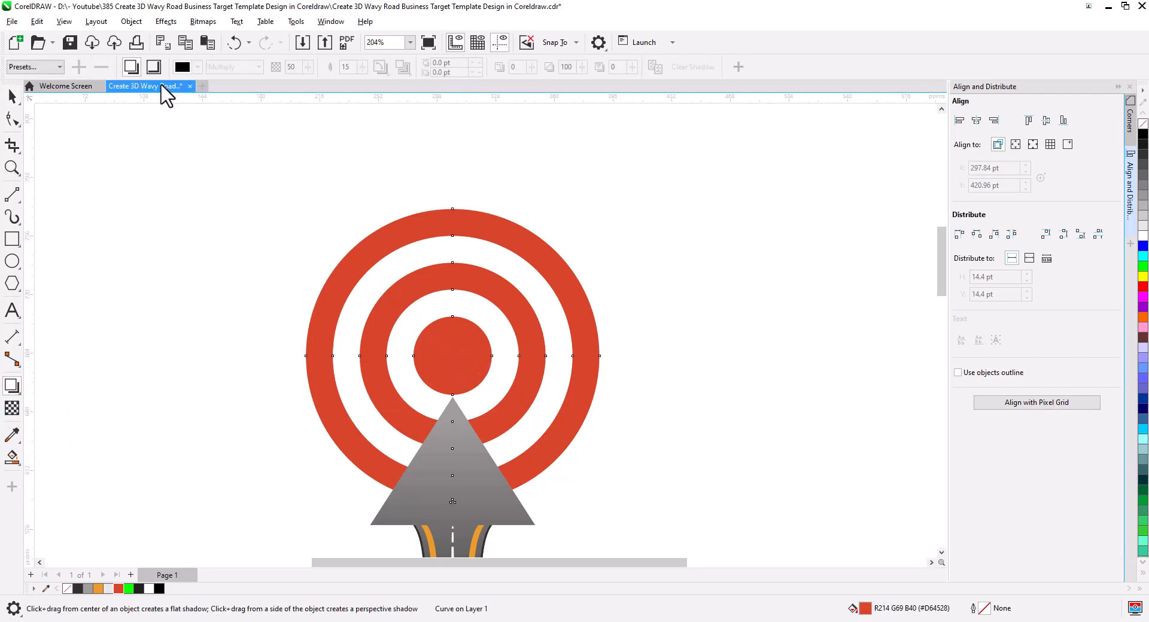
pyautogui.click(154, 66)
pyautogui.moveTo(455, 364); pyautogui.dragTo(602, 491)
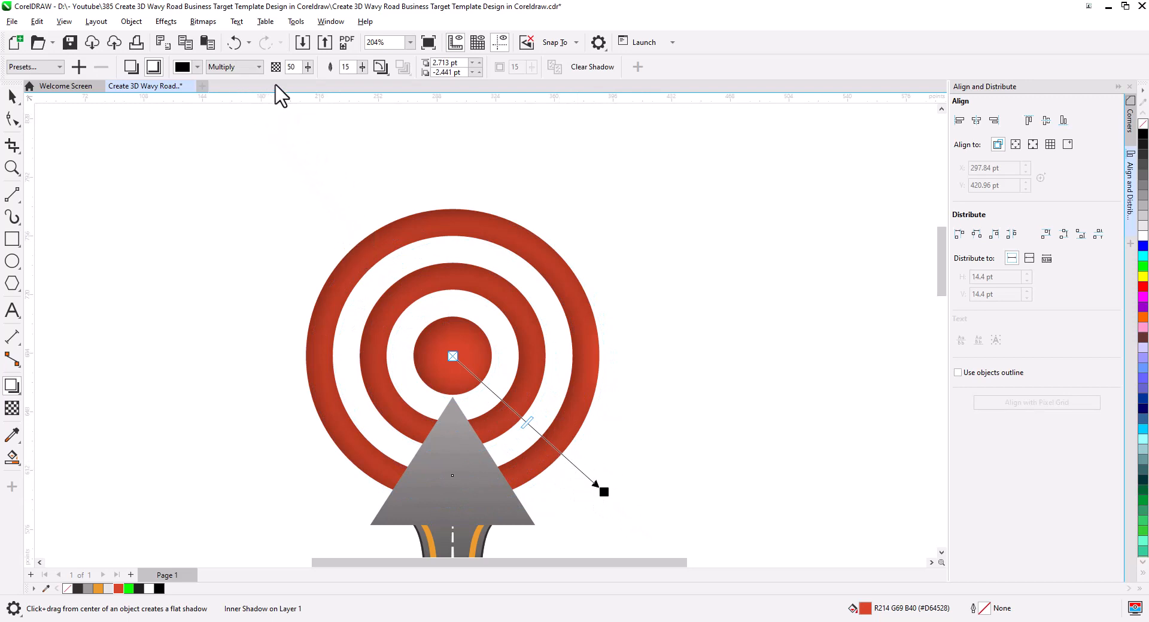
# Set the target's inner shadow feather to 8 and its opacity to about 82.
pyautogui.doubleClick(348, 68)
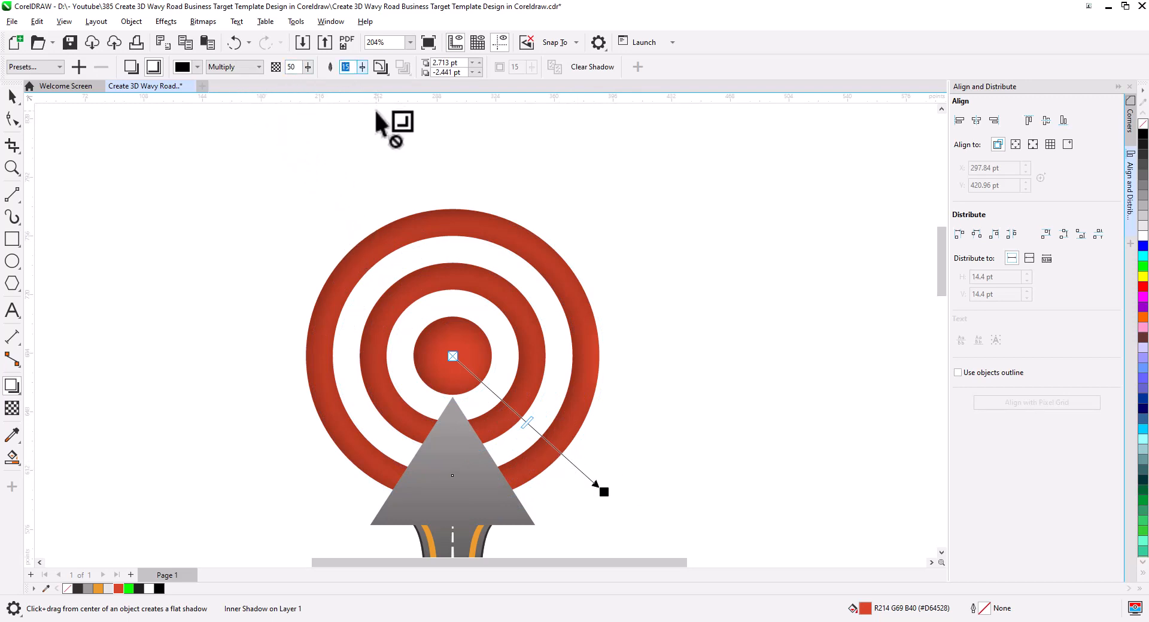
pyautogui.write('8')
pyautogui.press('Return')
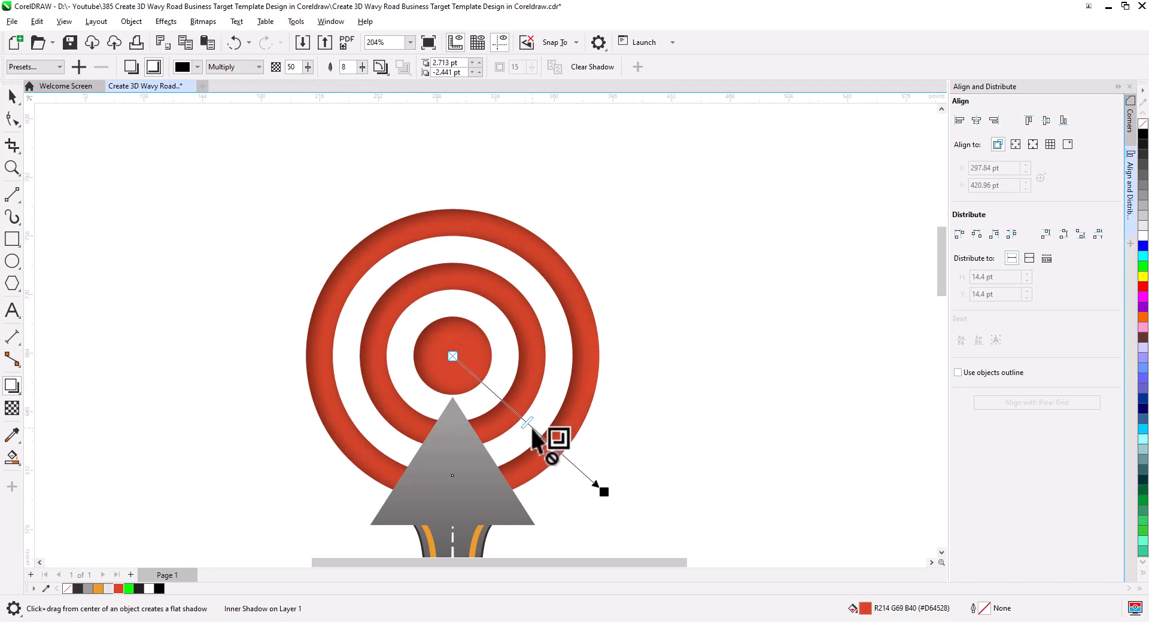
pyautogui.moveTo(527, 424); pyautogui.dragTo(571, 470)
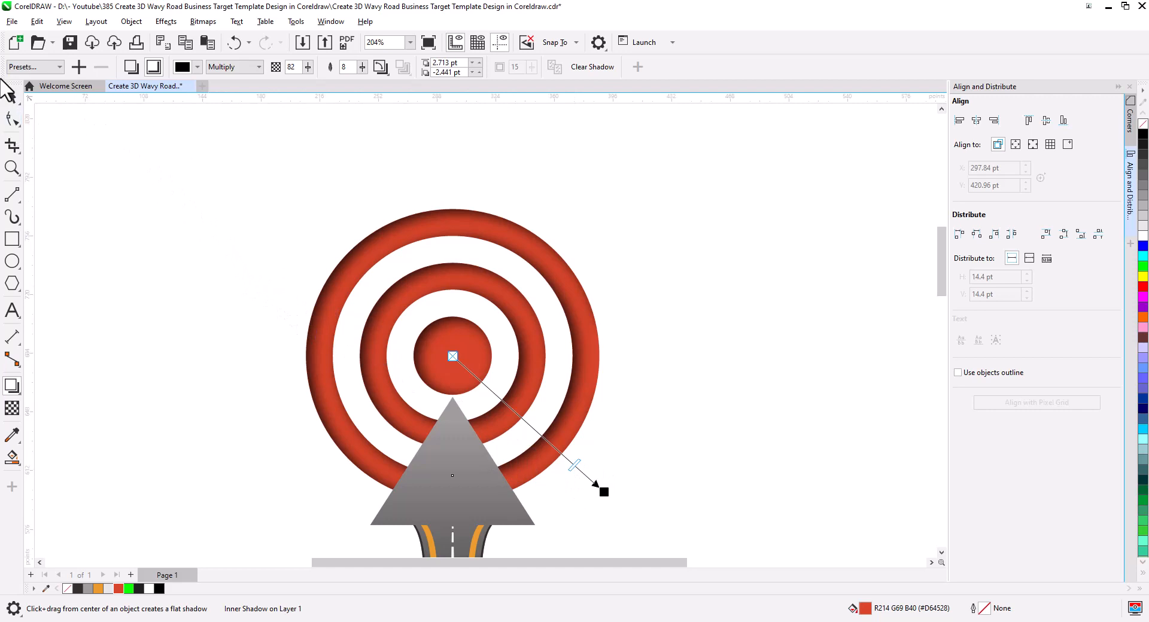
pyautogui.click(13, 97)
pyautogui.click(266, 384)
# Add a drop shadow to the arrowhead, offset about 5.4 pt right and 1.7 pt down, with feather 8 and opacity about 89.
pyautogui.click(442, 479)
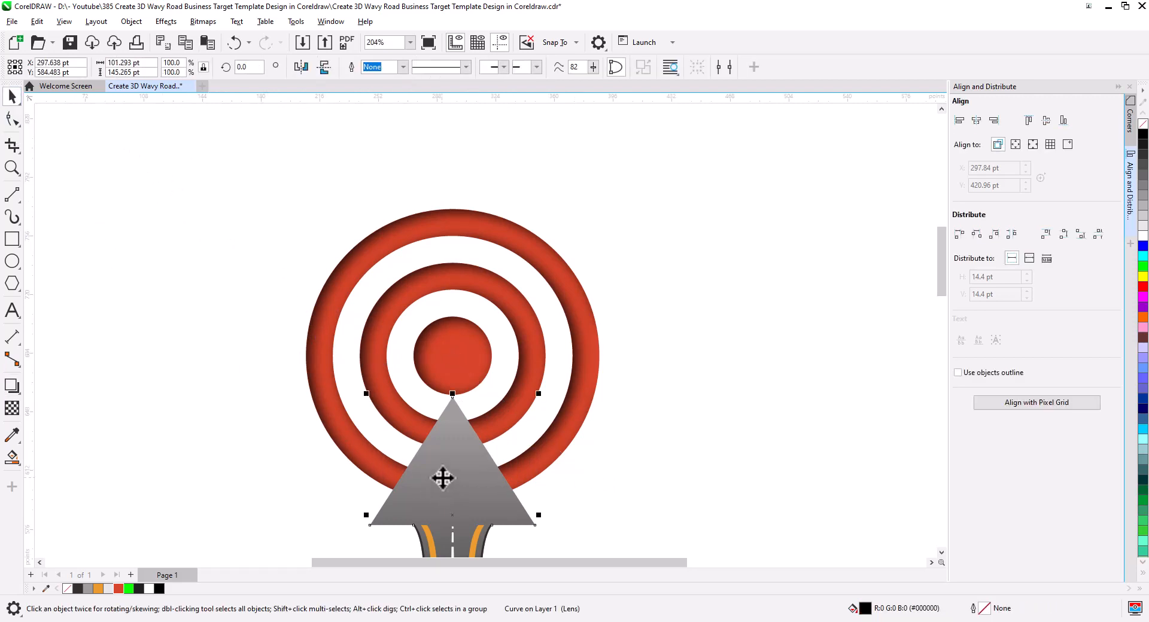
pyautogui.click(12, 386)
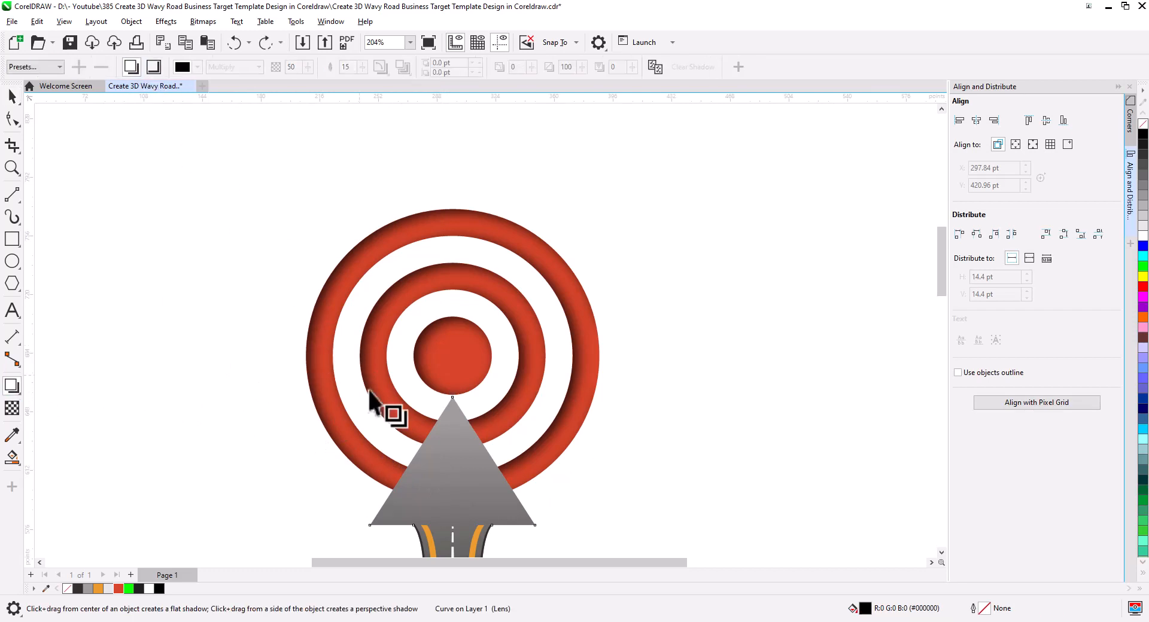
pyautogui.moveTo(452, 515); pyautogui.dragTo(544, 544)
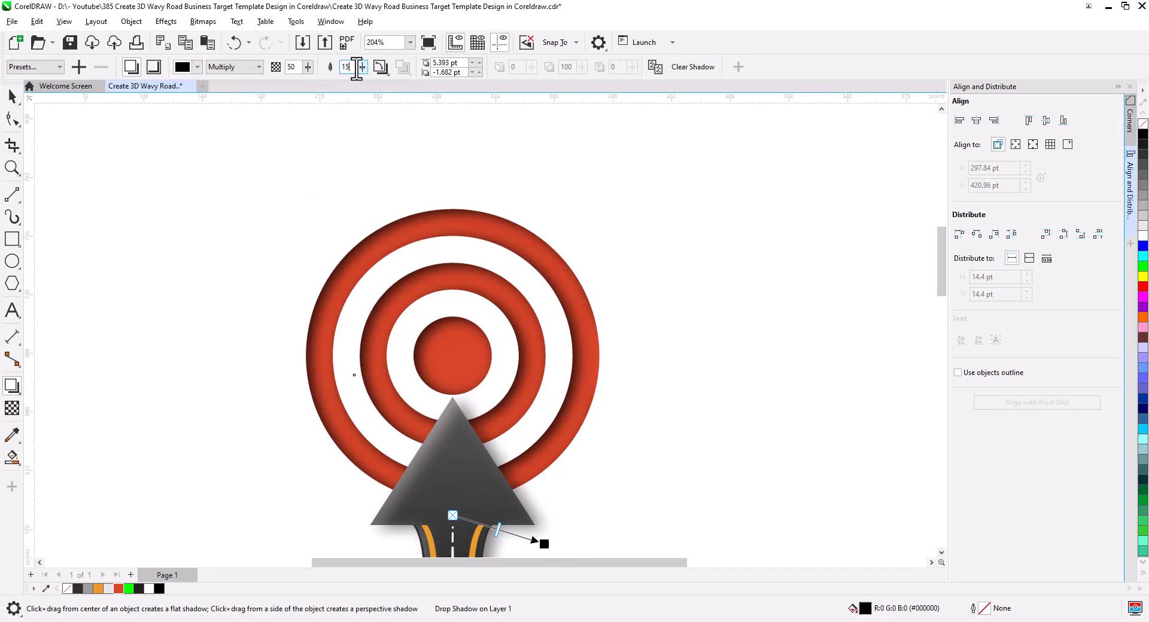
pyautogui.write('8')
pyautogui.press('Return')
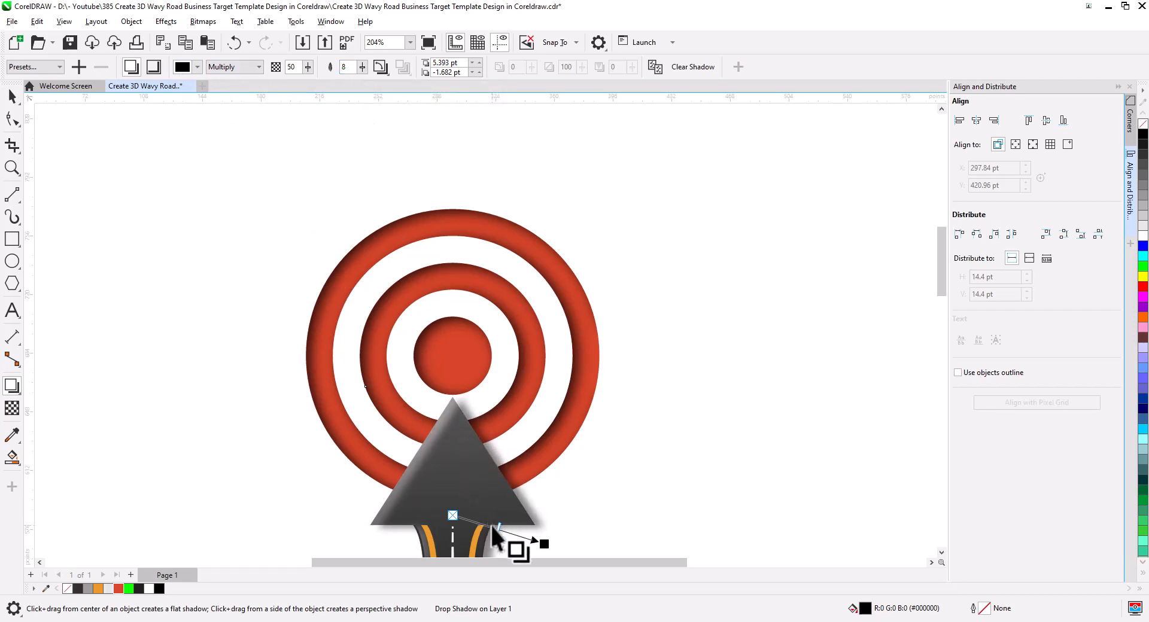
pyautogui.moveTo(498, 530); pyautogui.dragTo(532, 541)
pyautogui.click(12, 95)
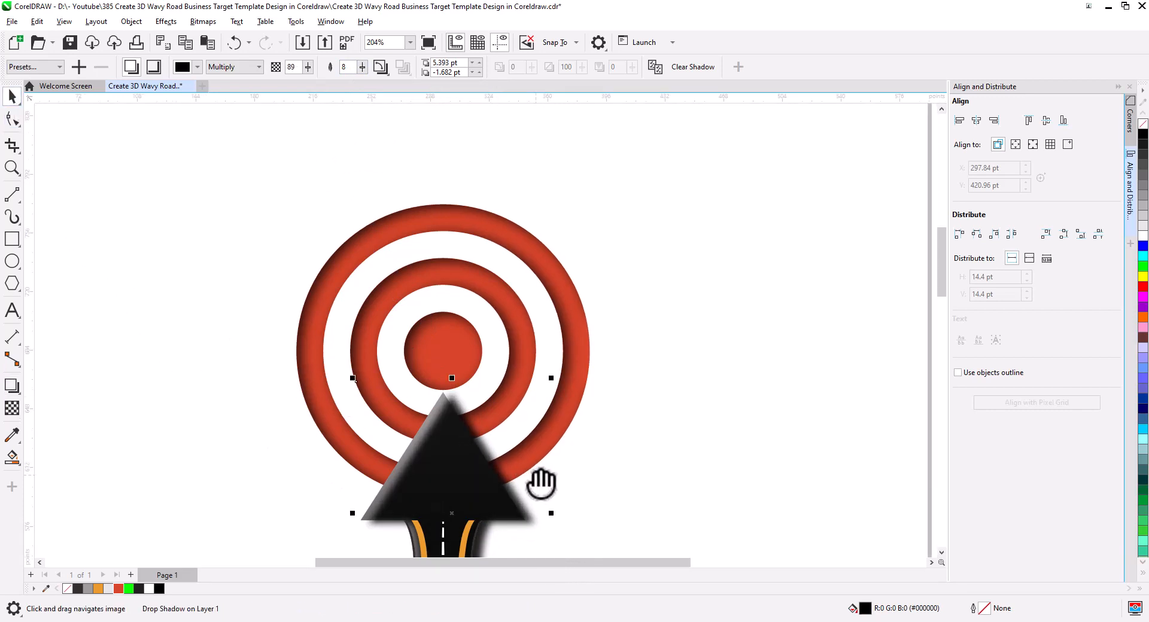
# Break the arrowhead's drop shadow apart and send the separated shadow to the back of the page.
pyautogui.moveTo(541, 482); pyautogui.dragTo(516, 431)
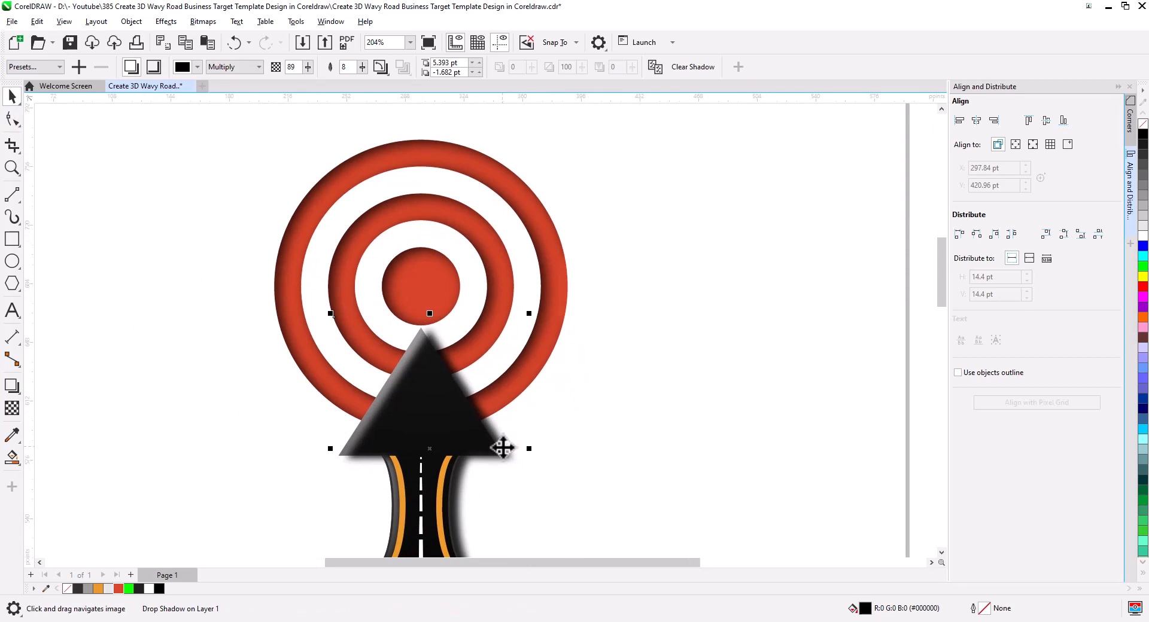
pyautogui.rightClick(502, 448)
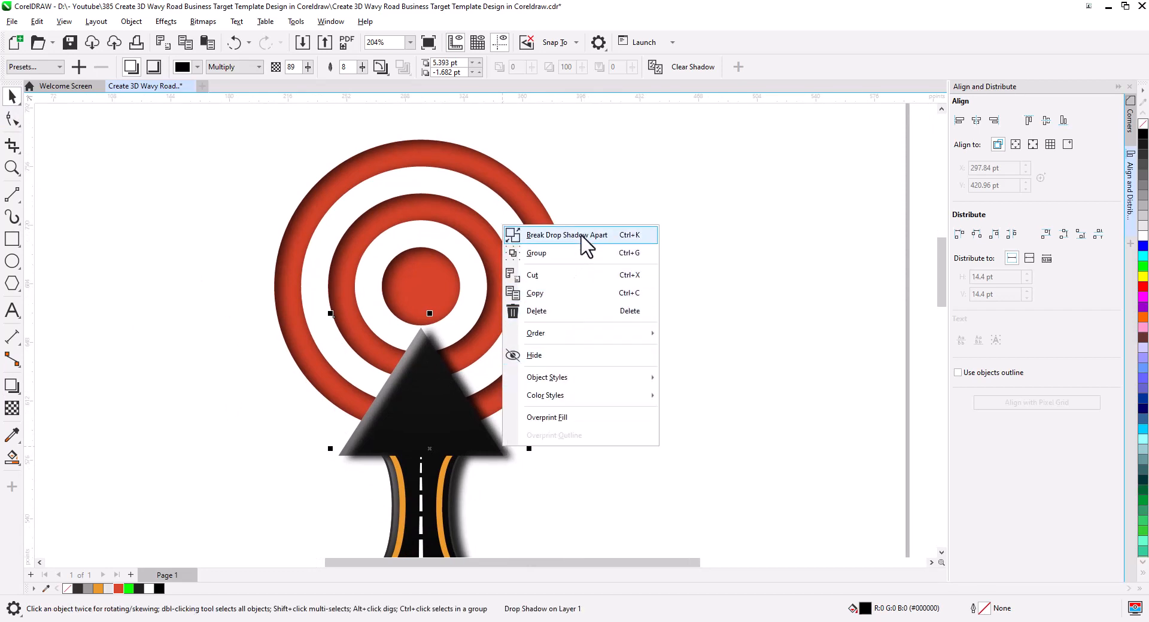
pyautogui.click(580, 235)
pyautogui.click(508, 454)
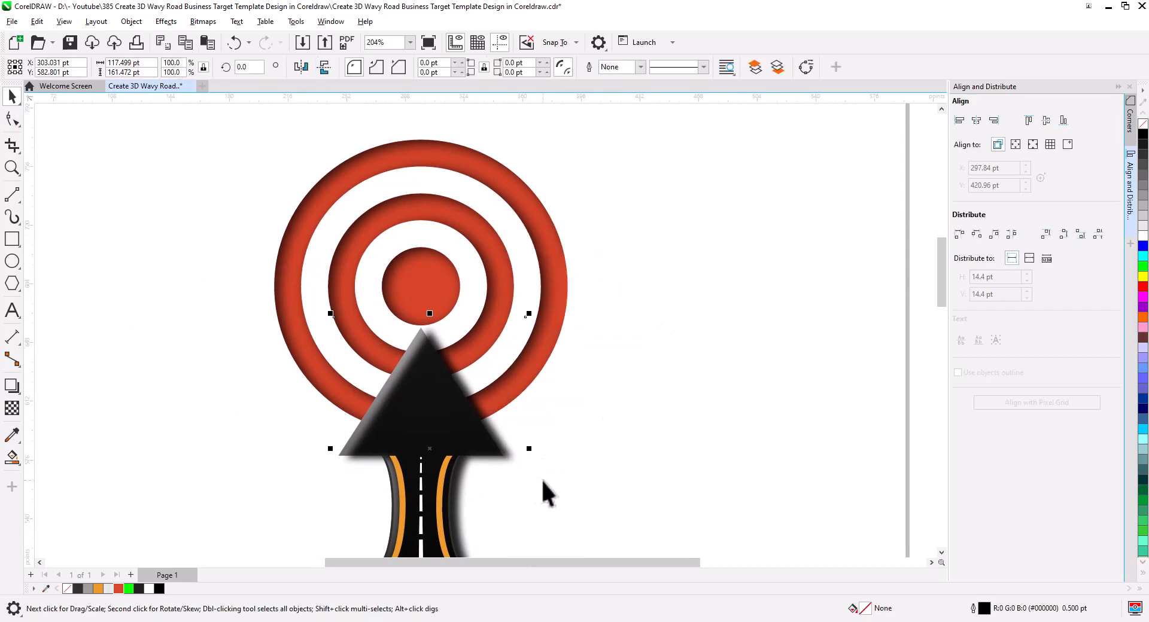
pyautogui.rightClick(513, 457)
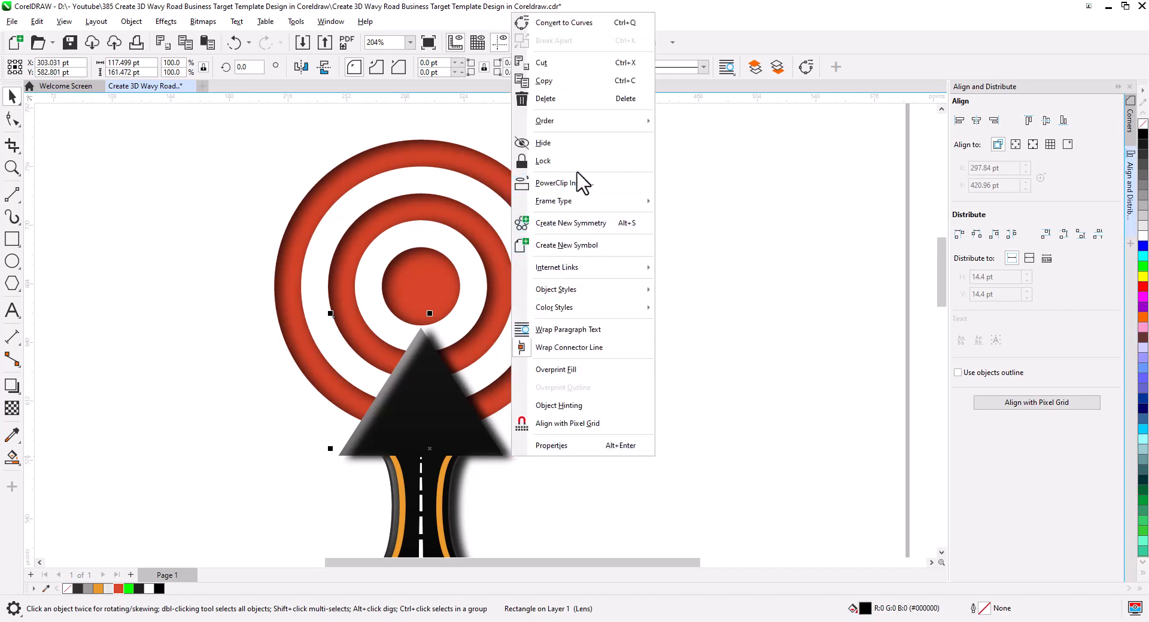
pyautogui.moveTo(578, 122)
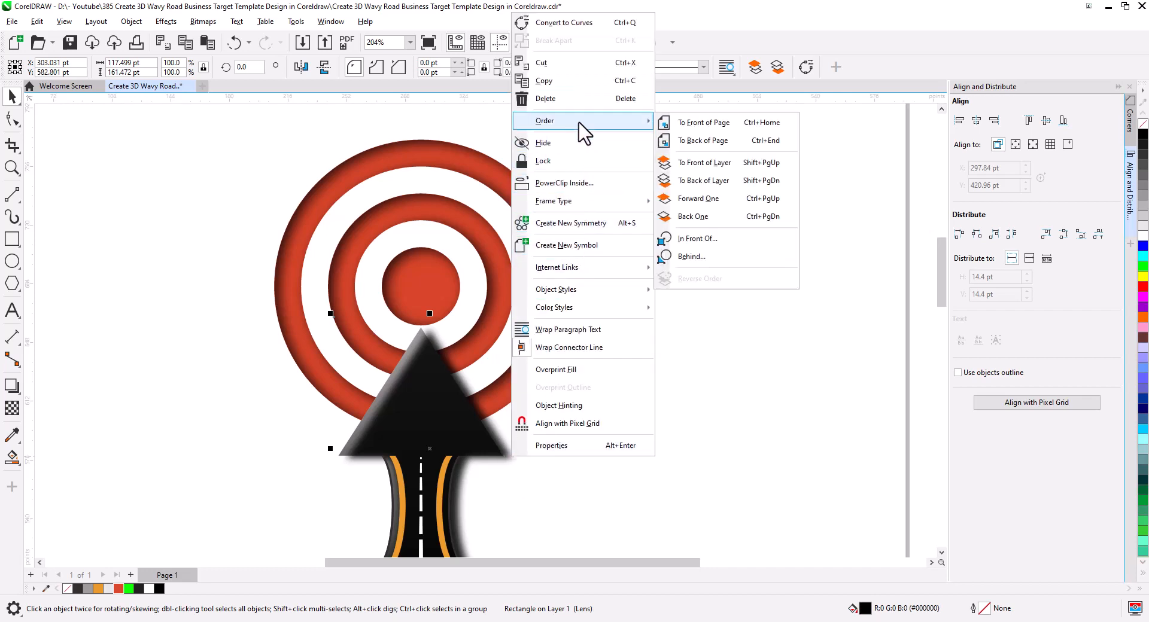
pyautogui.click(694, 141)
pyautogui.click(633, 349)
# Select the whole target with its inner shadow and send it to the back of the page.
pyautogui.scroll(-2, 566, 424)
pyautogui.moveTo(575, 448); pyautogui.dragTo(586, 498)
pyautogui.moveTo(291, 236); pyautogui.dragTo(291, 236)
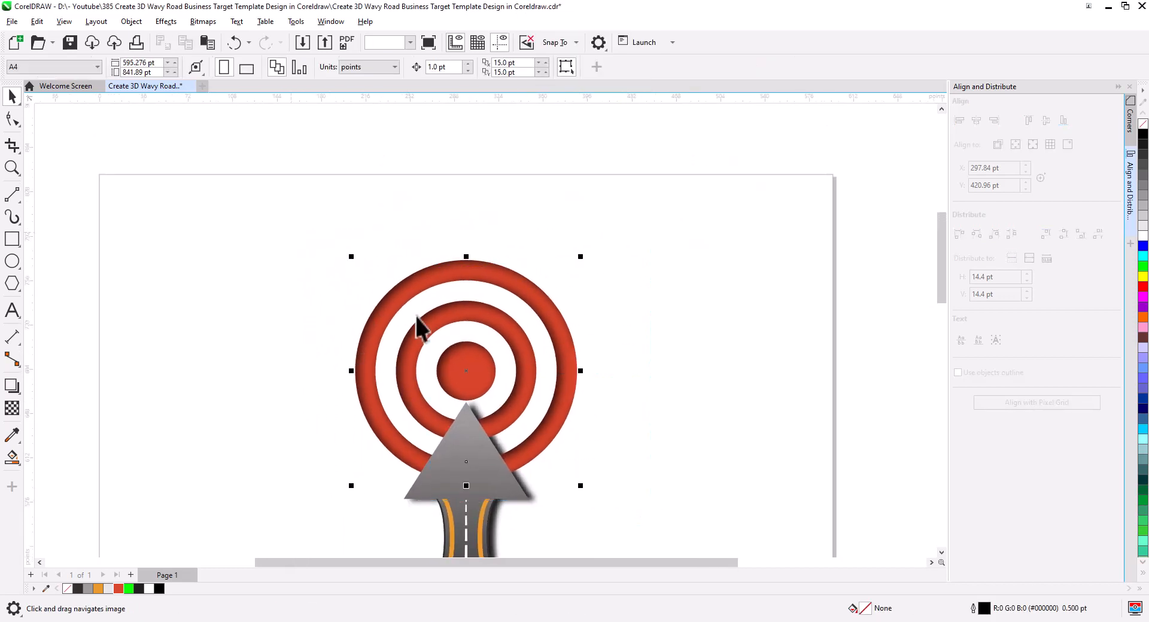
pyautogui.rightClick(522, 322)
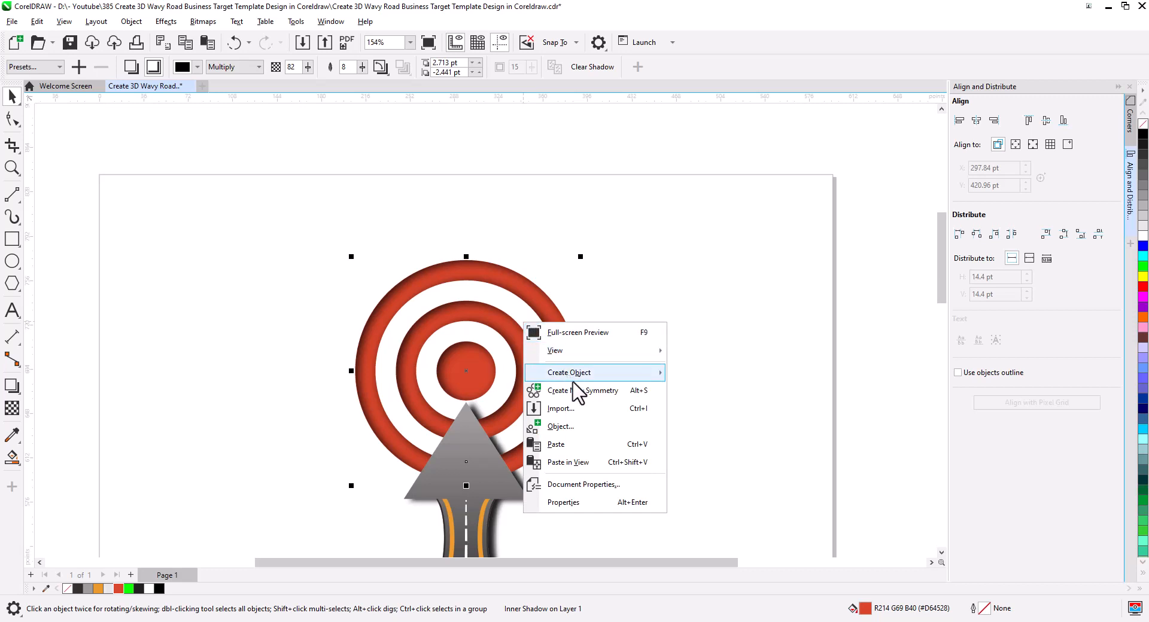
pyautogui.click(423, 347)
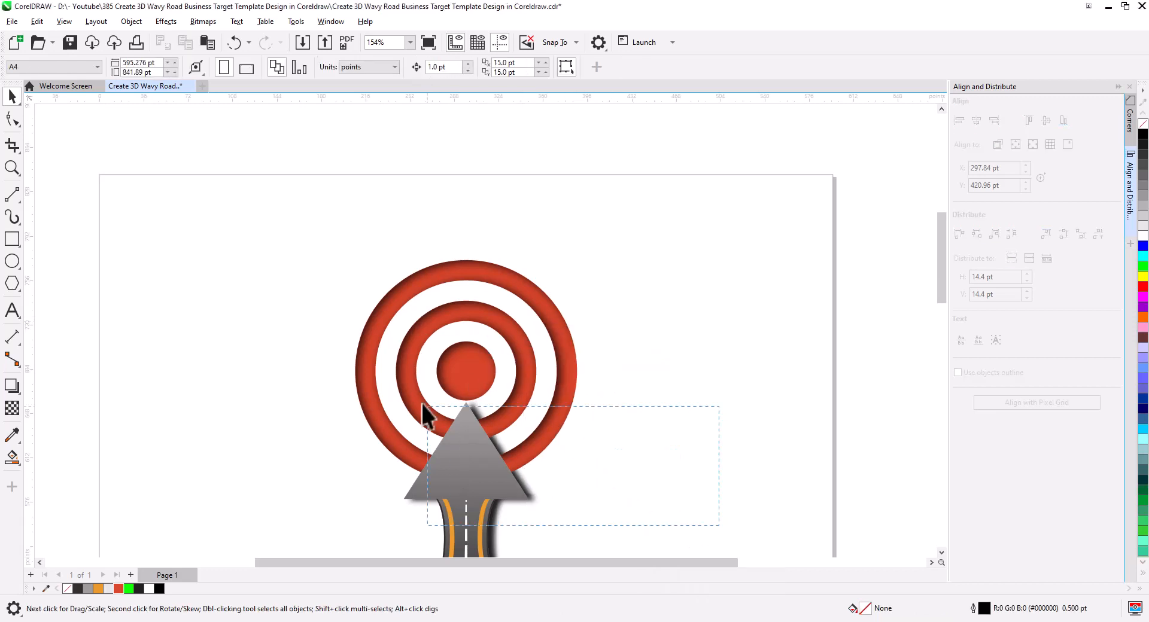
pyautogui.moveTo(273, 225); pyautogui.dragTo(271, 219)
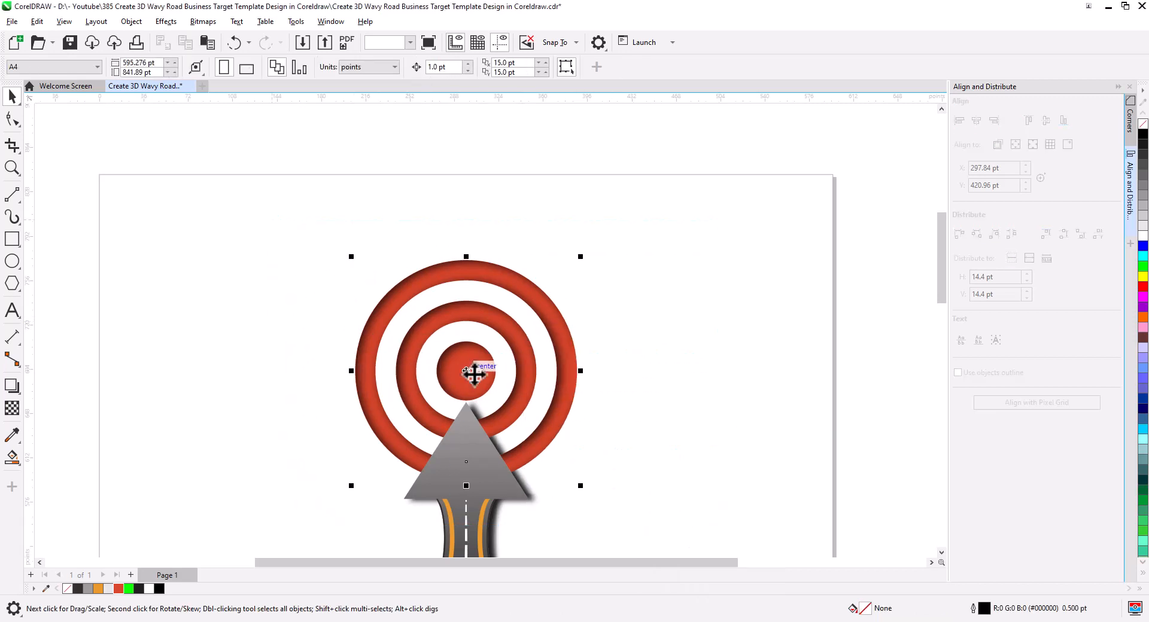
pyautogui.rightClick(516, 374)
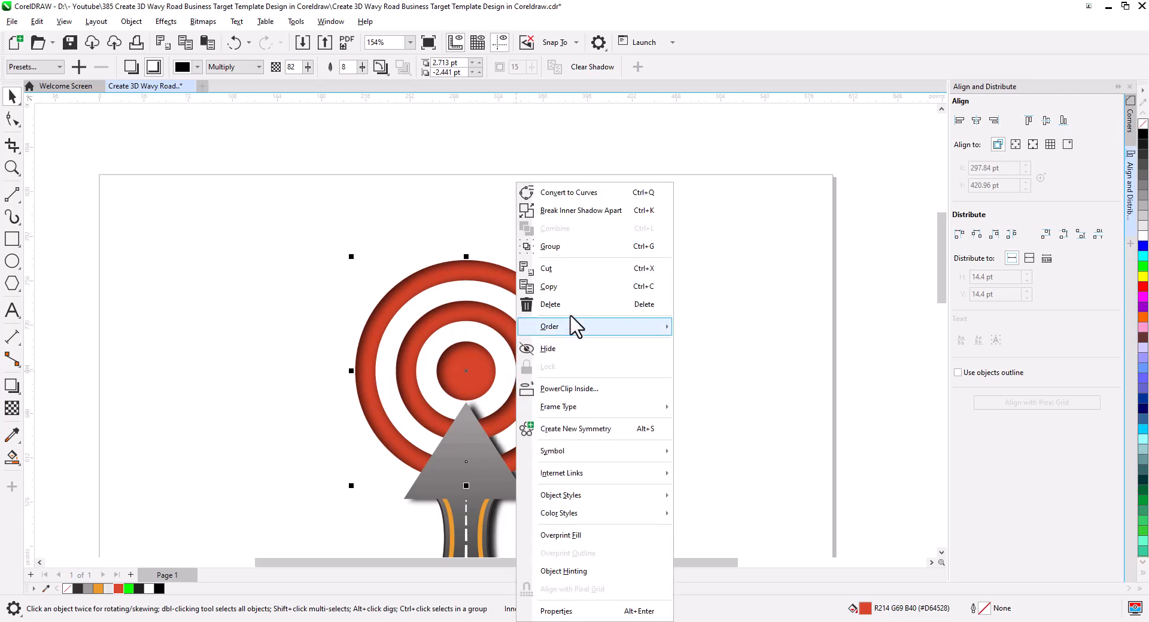
pyautogui.moveTo(585, 328)
pyautogui.click(742, 353)
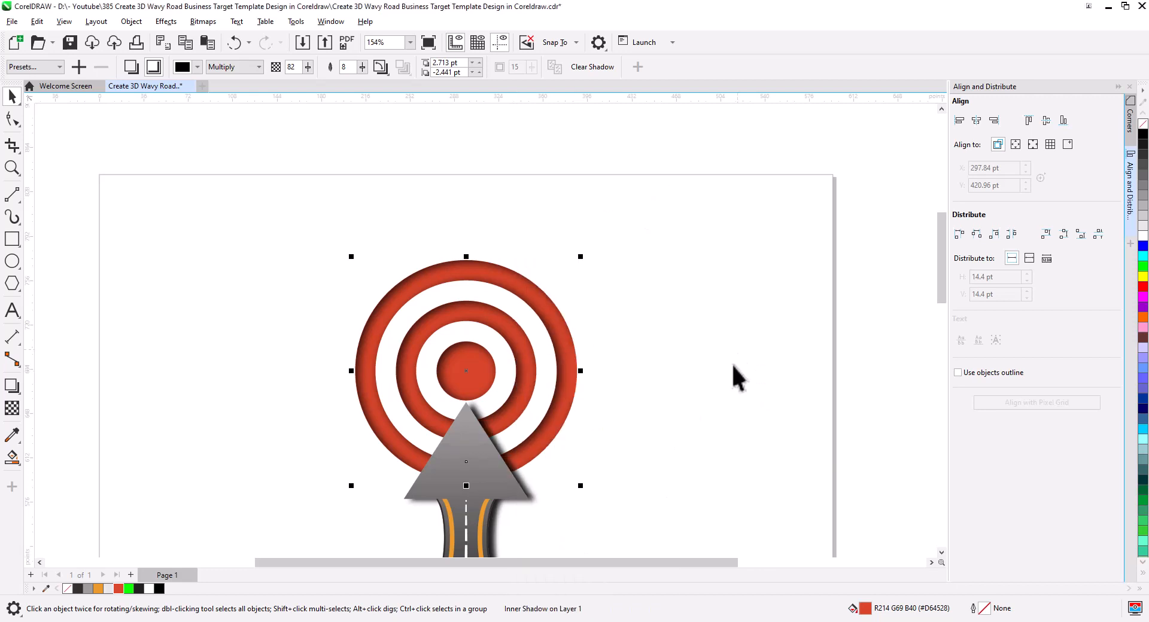
pyautogui.click(662, 391)
# Draw a rectangle about 151 by 90 pt enclosing the arrowhead, with its lower edge on the arrowhead's base.
pyautogui.moveTo(563, 450); pyautogui.dragTo(565, 410)
pyautogui.scroll(-1, 572, 329)
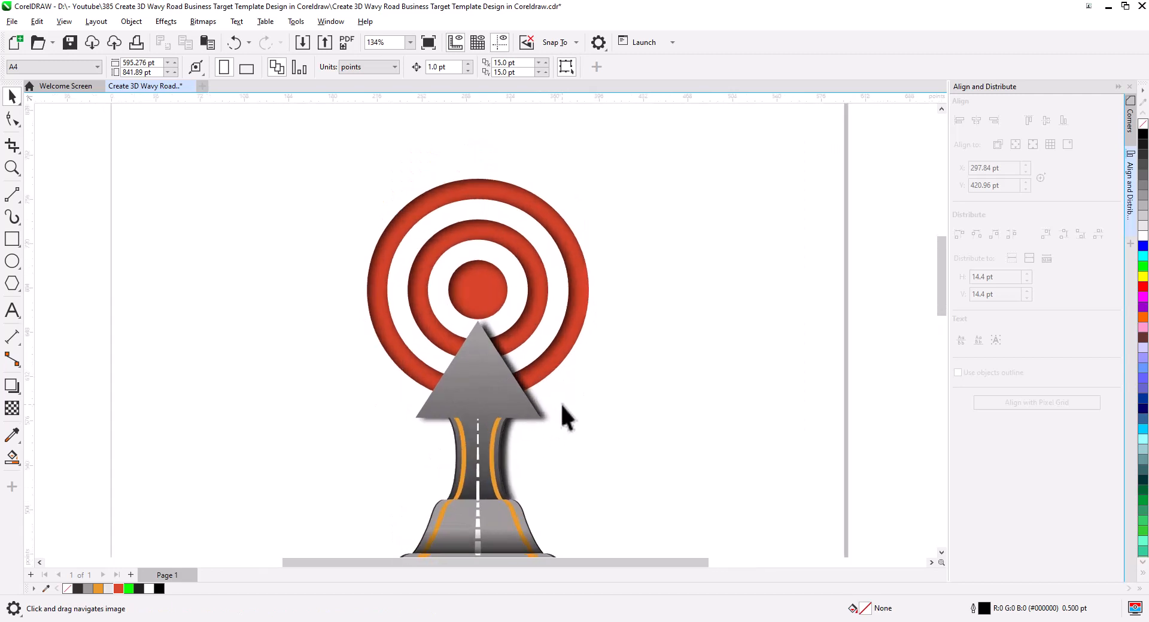
pyautogui.scroll(2, 565, 410)
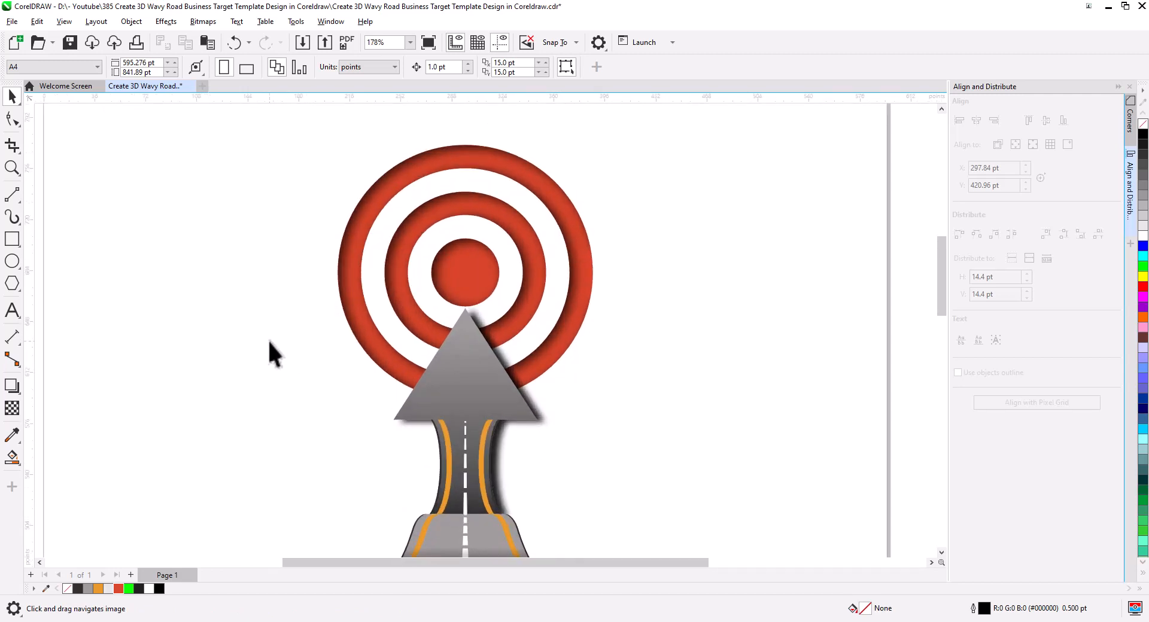
pyautogui.click(12, 239)
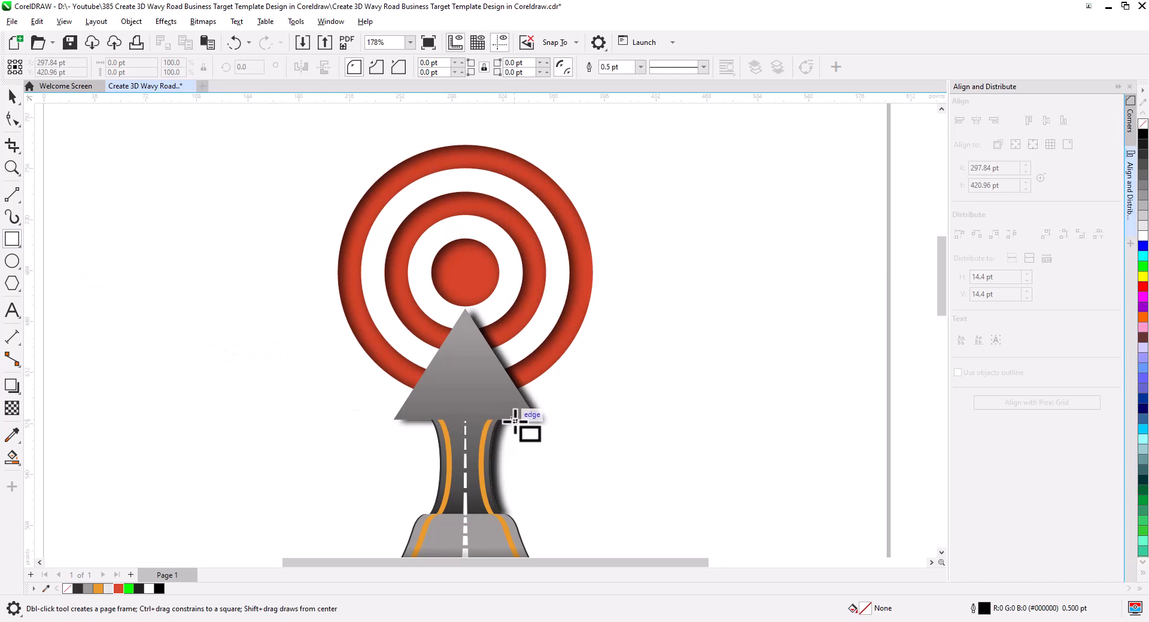
pyautogui.moveTo(514, 420); pyautogui.dragTo(355, 378)
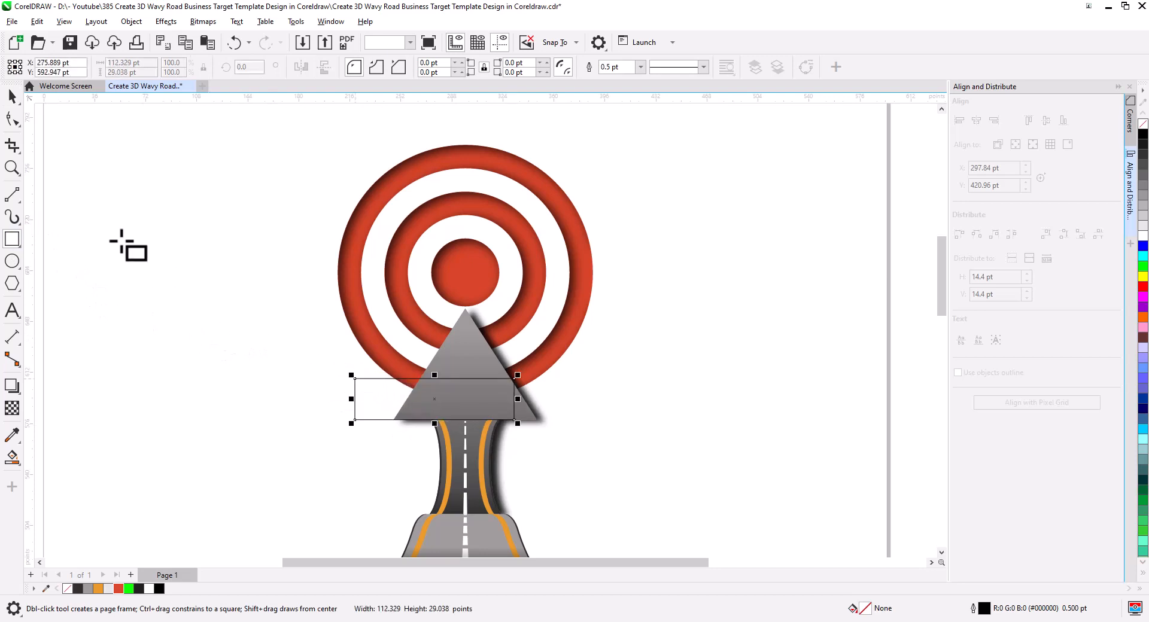
pyautogui.click(12, 96)
pyautogui.moveTo(518, 399); pyautogui.dragTo(572, 399)
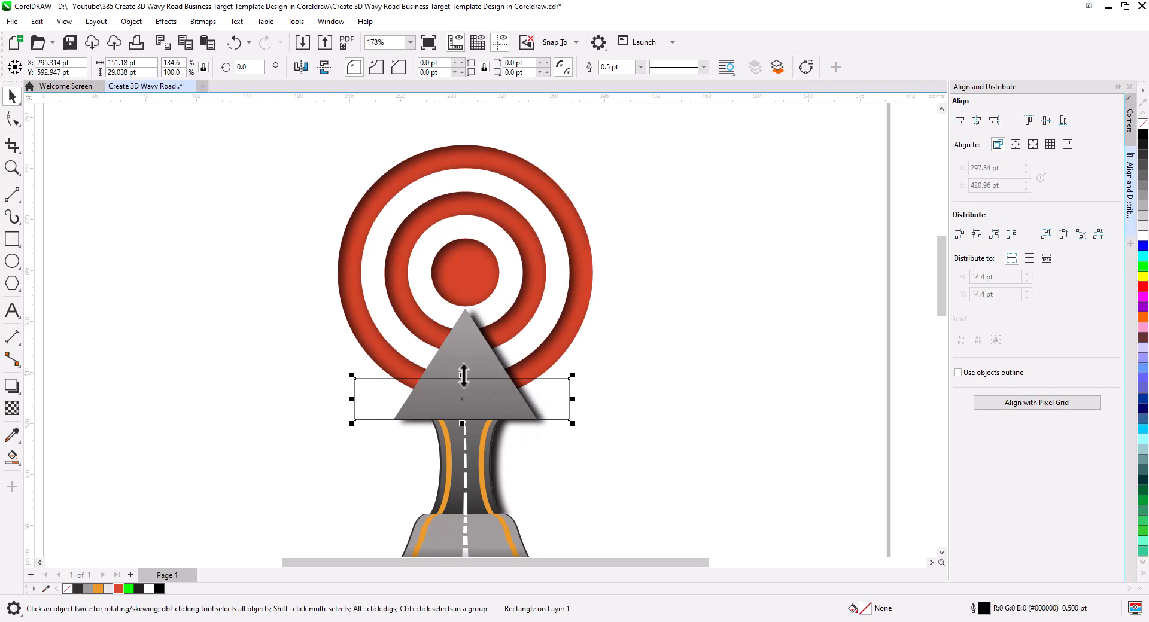
pyautogui.moveTo(462, 375); pyautogui.dragTo(462, 288)
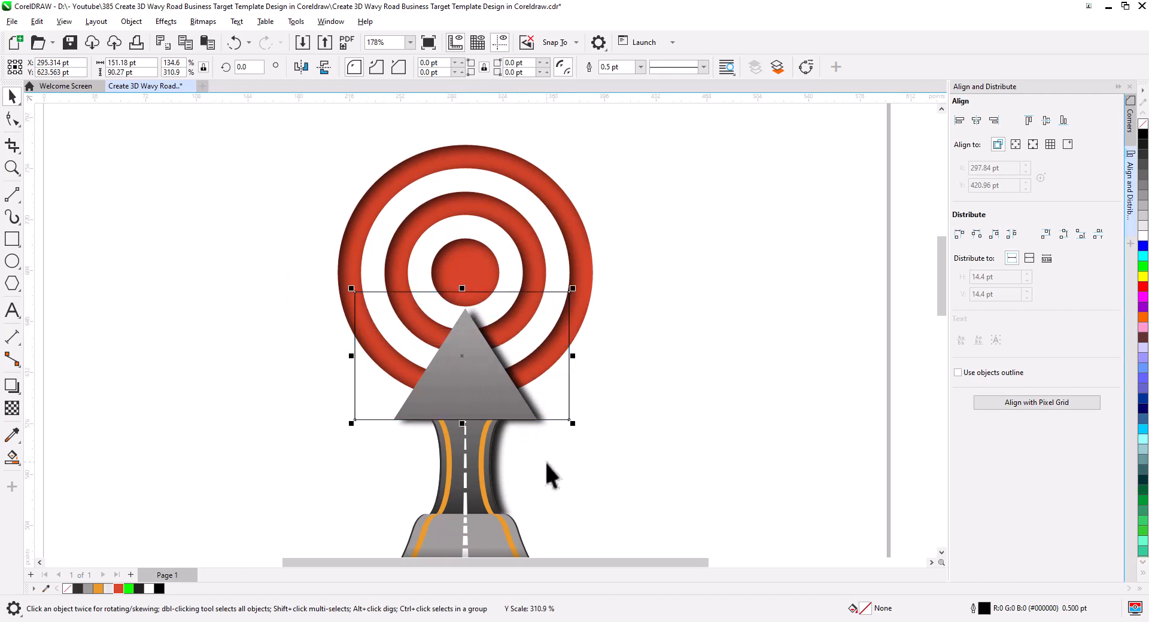
# PowerClip the arrowhead's separated drop shadow inside the rectangle and remove the rectangle's outline.
pyautogui.click(540, 426)
pyautogui.rightClick(540, 427)
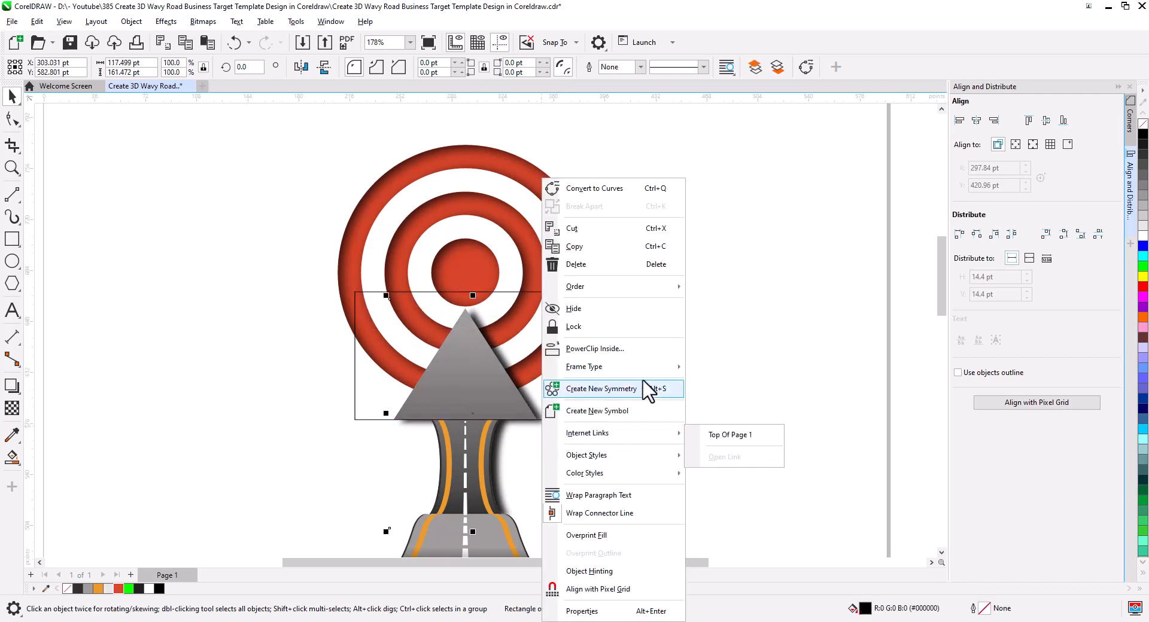
pyautogui.click(568, 392)
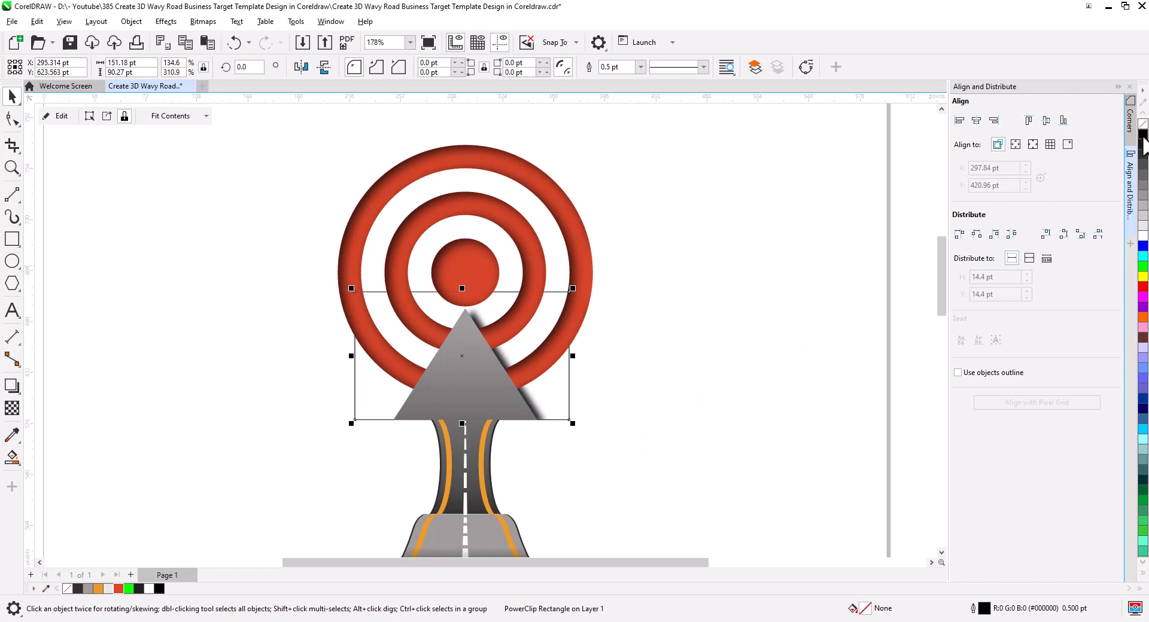
pyautogui.click(620, 438)
pyautogui.scroll(-1, 601, 451)
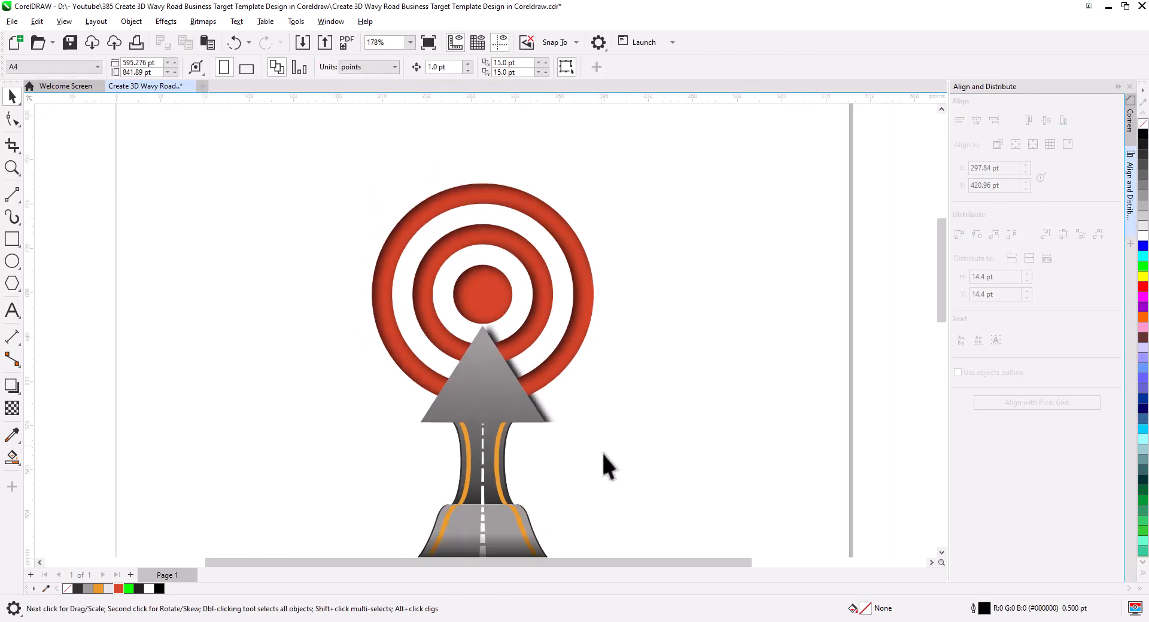
# Group all the road, arrow and target objects together and center the group on the page.
pyautogui.scroll(-3, 602, 452)
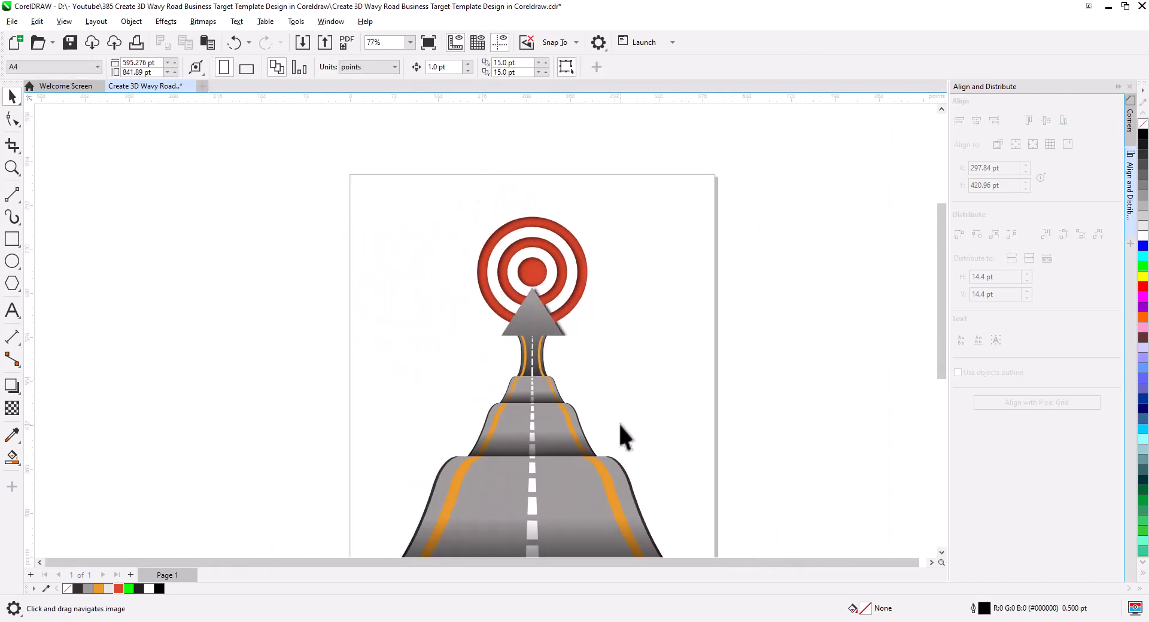
pyautogui.moveTo(619, 423); pyautogui.dragTo(608, 359)
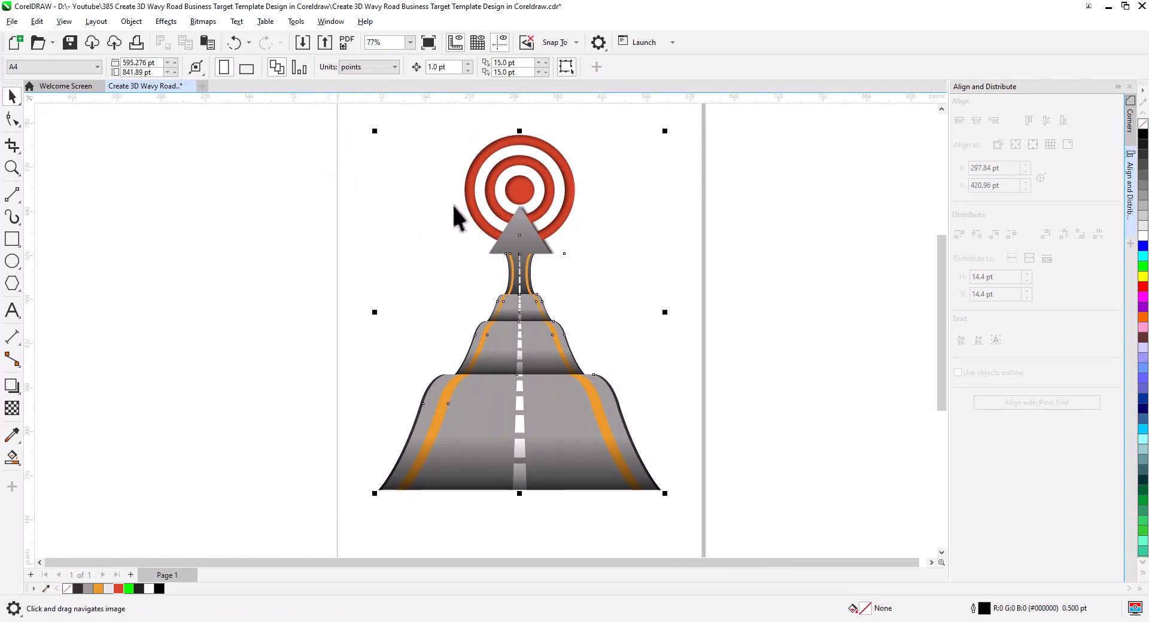
pyautogui.rightClick(504, 193)
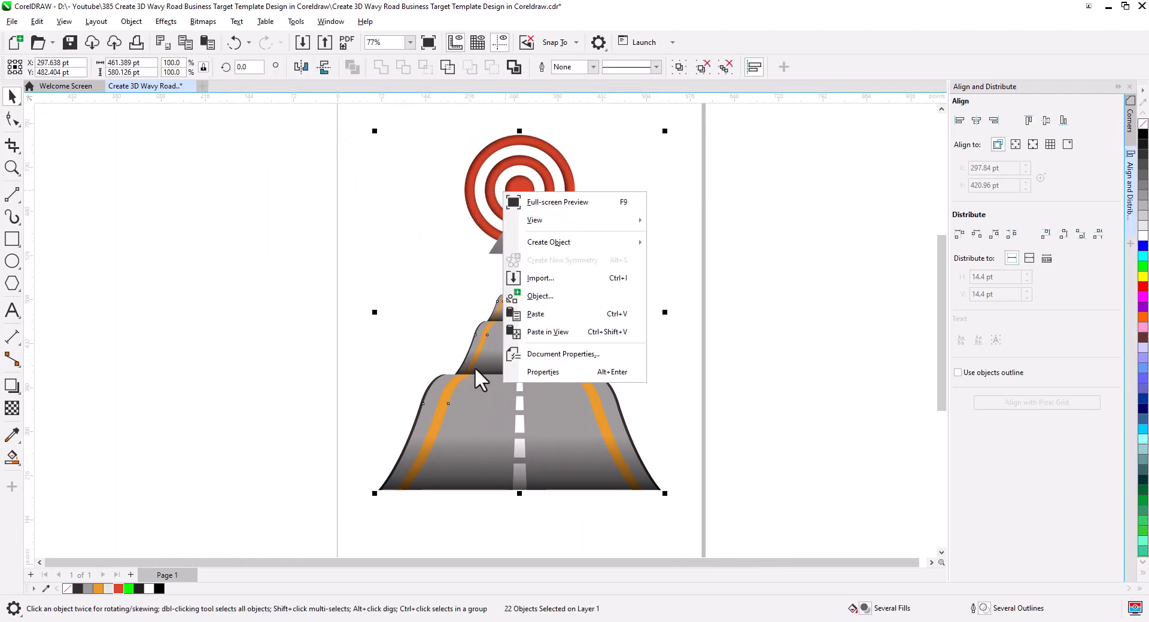
pyautogui.rightClick(476, 369)
pyautogui.click(533, 289)
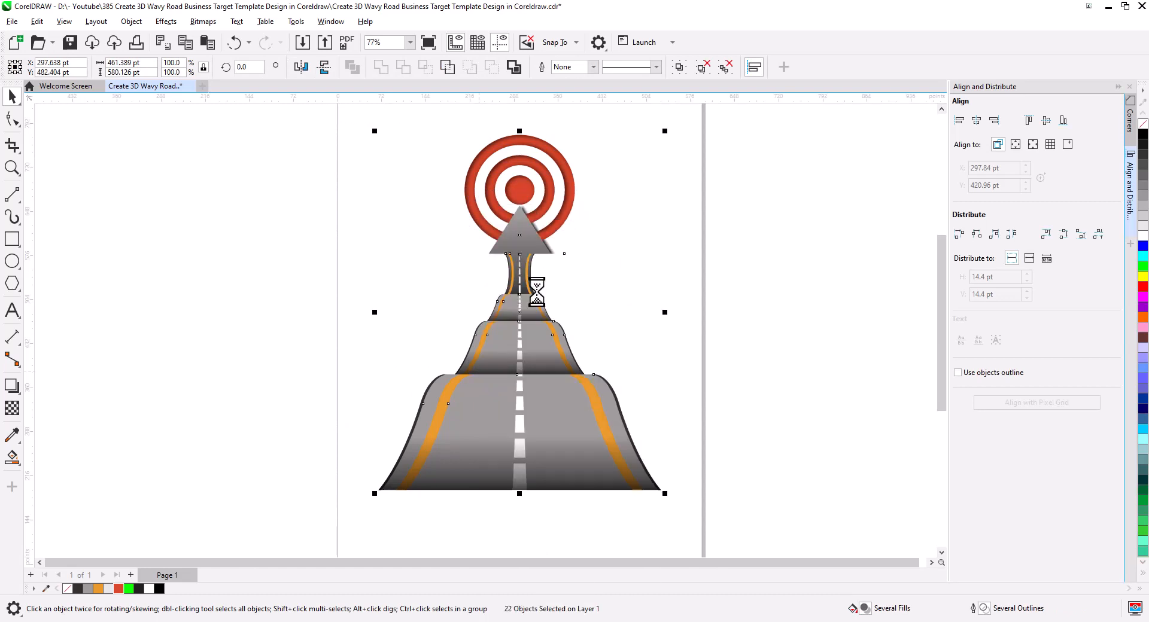
pyautogui.click(721, 310)
pyautogui.click(569, 379)
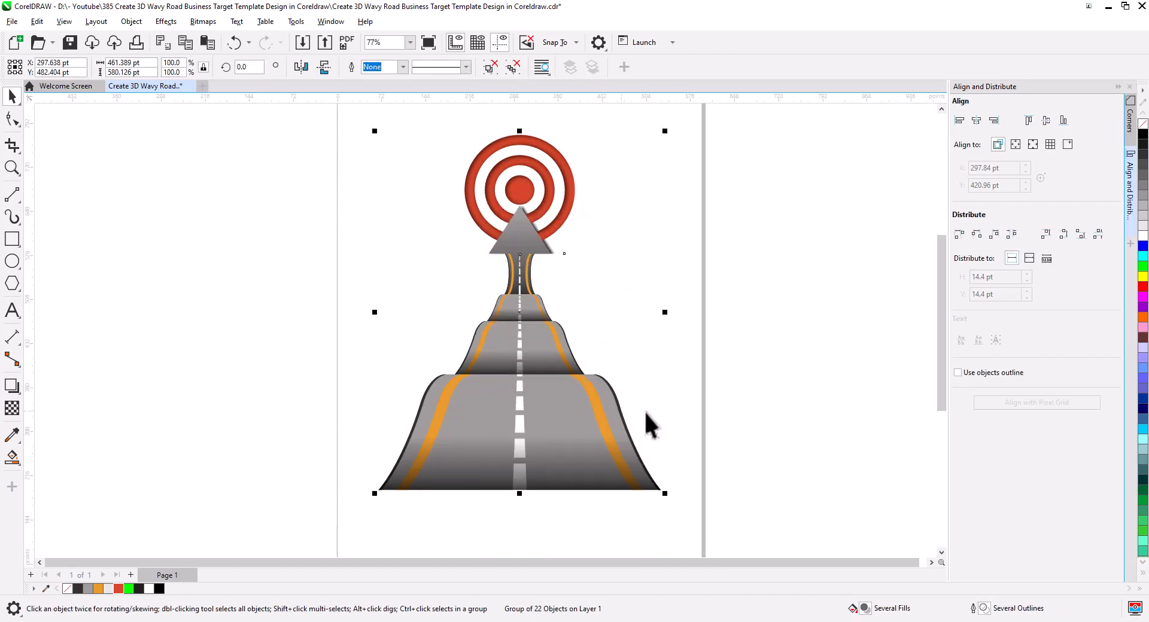
pyautogui.press('p')
pyautogui.click(716, 367)
pyautogui.moveTo(662, 395); pyautogui.dragTo(667, 395)
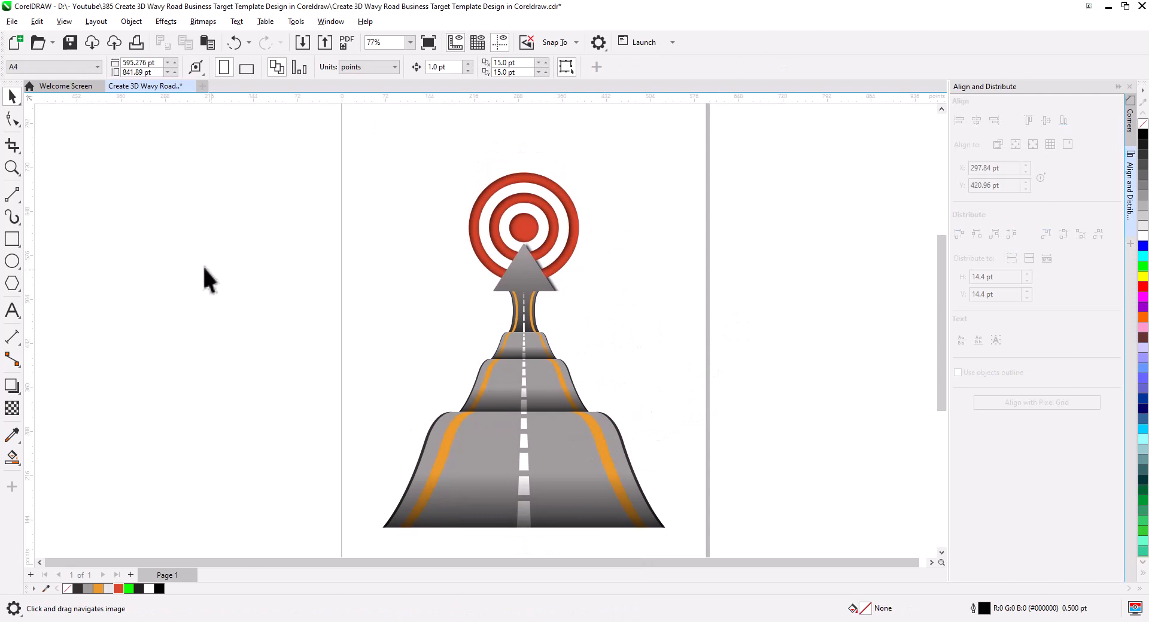
# Add a page-sized background rectangle and reduce its height from the top to about 807 pt.
pyautogui.doubleClick(13, 238)
pyautogui.scroll(-1, 372, 324)
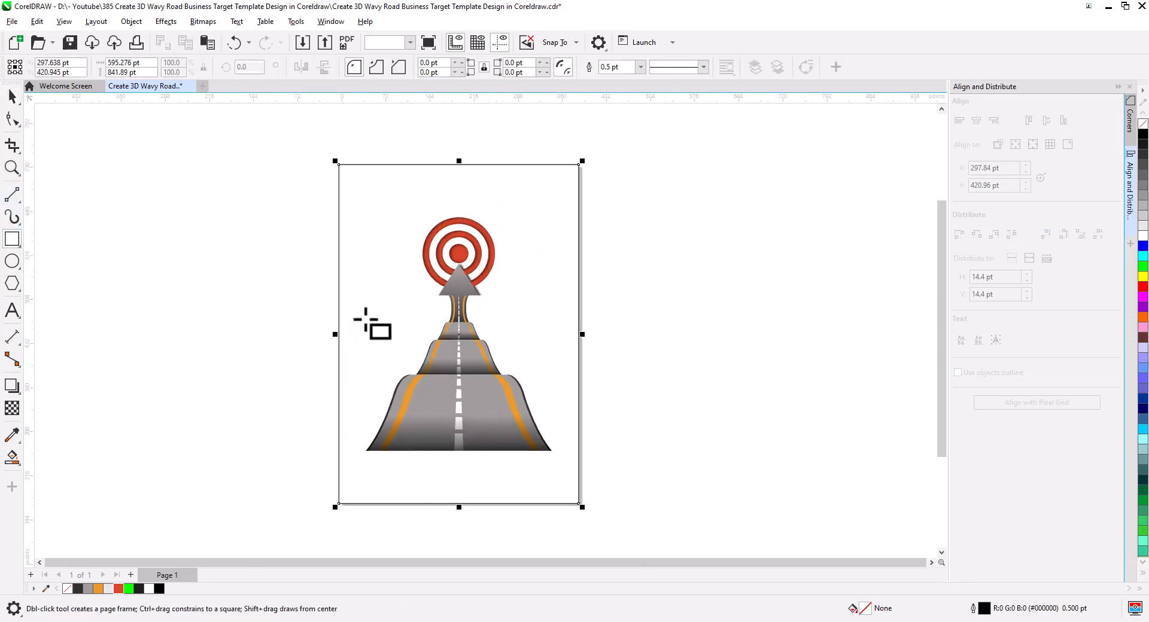
pyautogui.moveTo(459, 162); pyautogui.dragTo(459, 176)
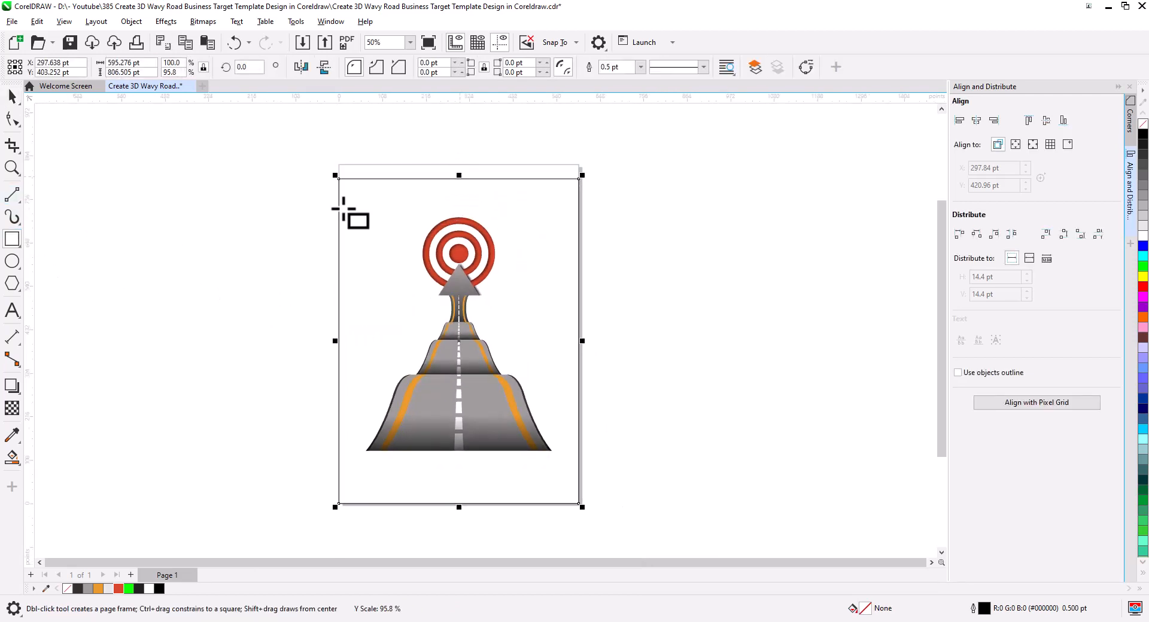
pyautogui.press('space')
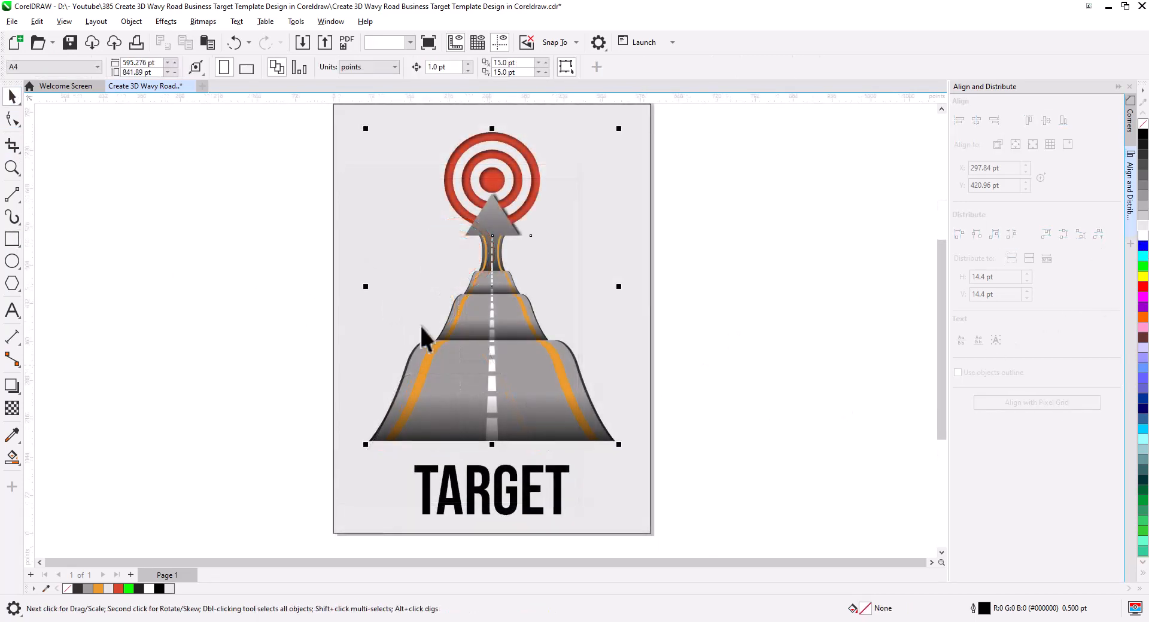
# Draw a circle about 471 pt in diameter over the front road segment and the TARGET text.
pyautogui.click(658, 363)
pyautogui.moveTo(306, 187); pyautogui.dragTo(305, 186)
pyautogui.scroll(2, 629, 457)
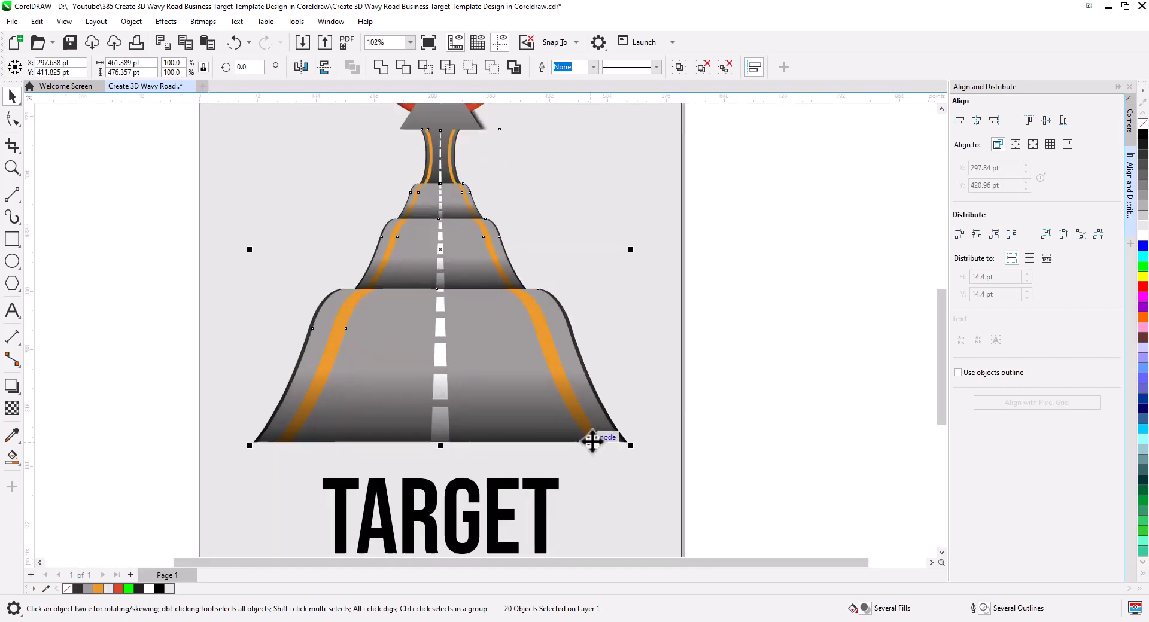
pyautogui.click(797, 431)
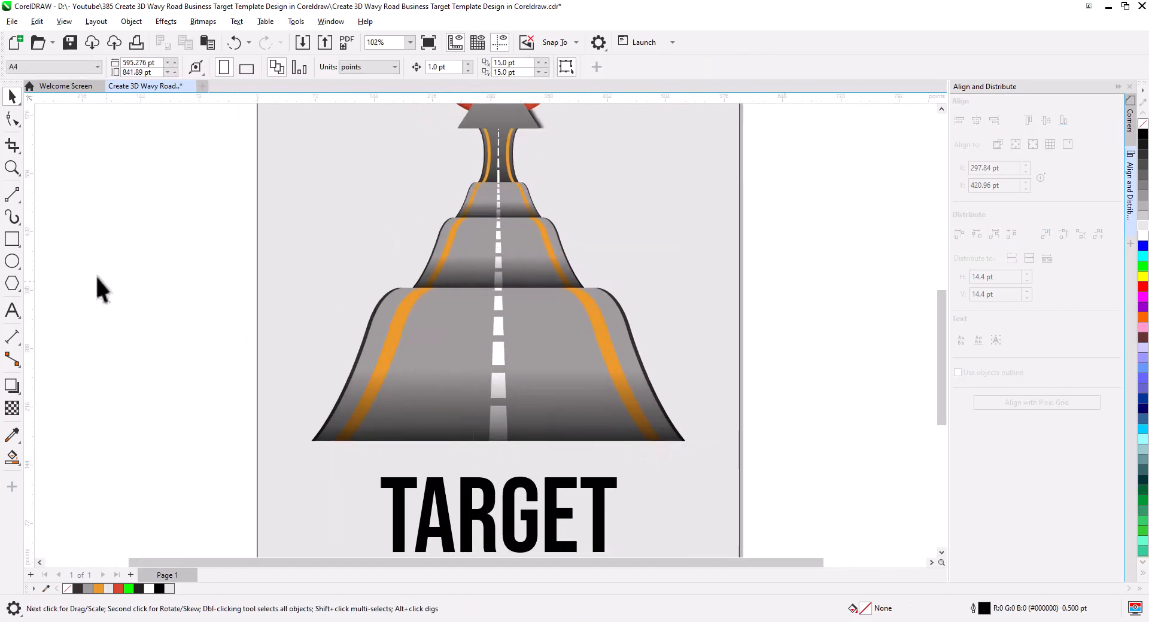
pyautogui.click(12, 264)
pyautogui.moveTo(295, 242); pyautogui.dragTo(680, 443)
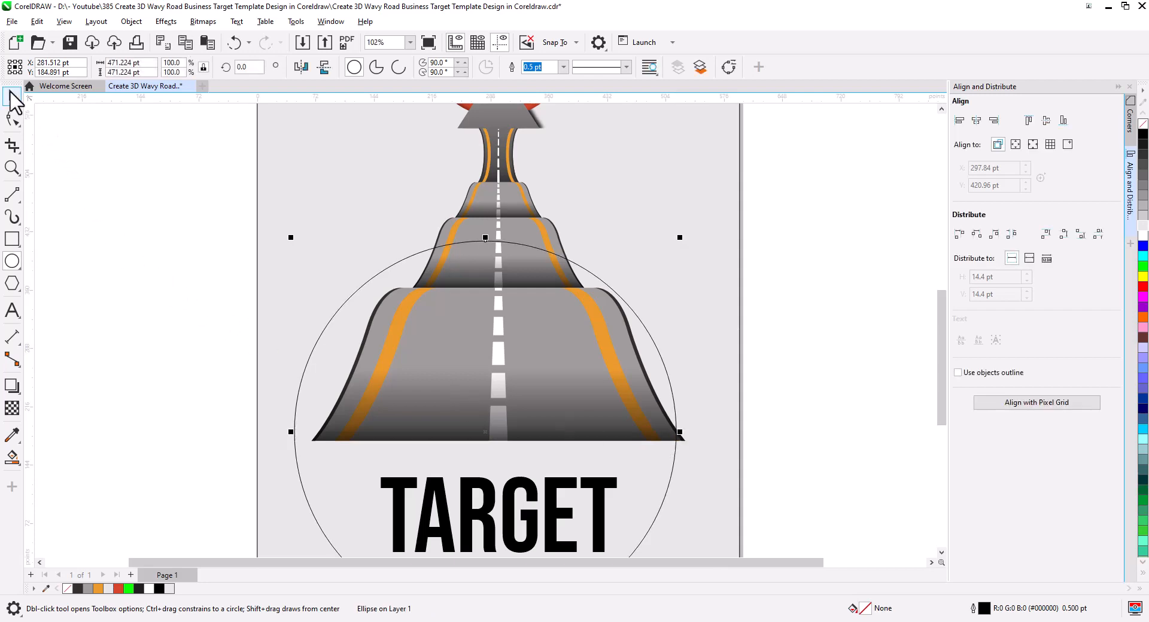
# Center the circle horizontally on the background and move it up until its lower edge nearly meets the road's base.
pyautogui.press('space')
pyautogui.hotkey('shift', 'Right')
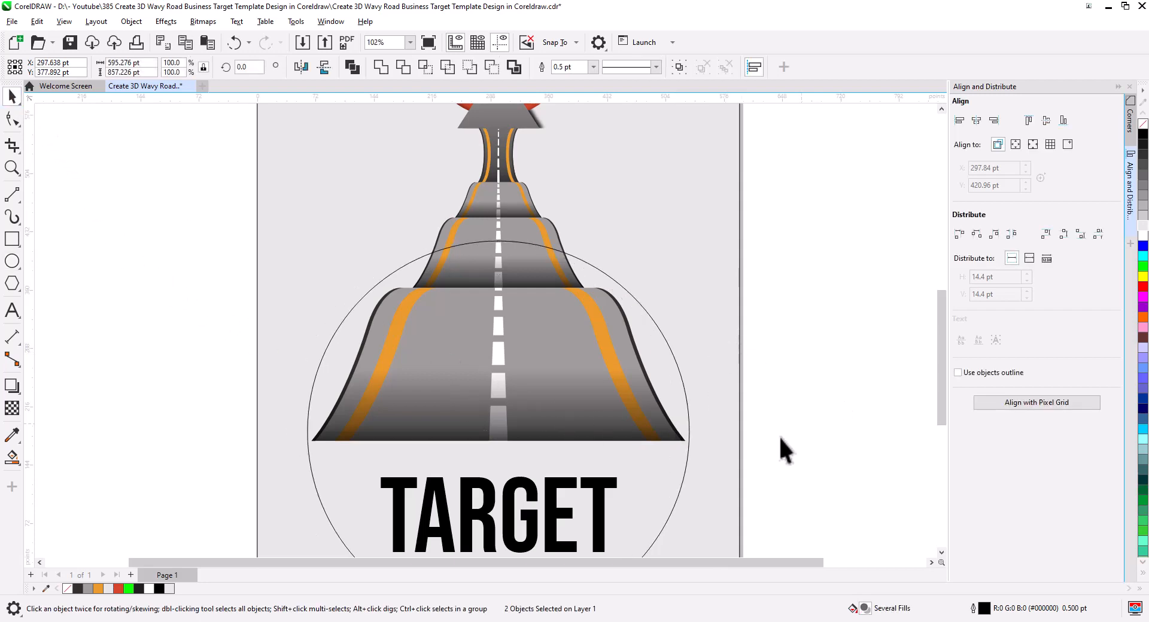
pyautogui.press('Escape')
pyautogui.moveTo(666, 494); pyautogui.dragTo(664, 363)
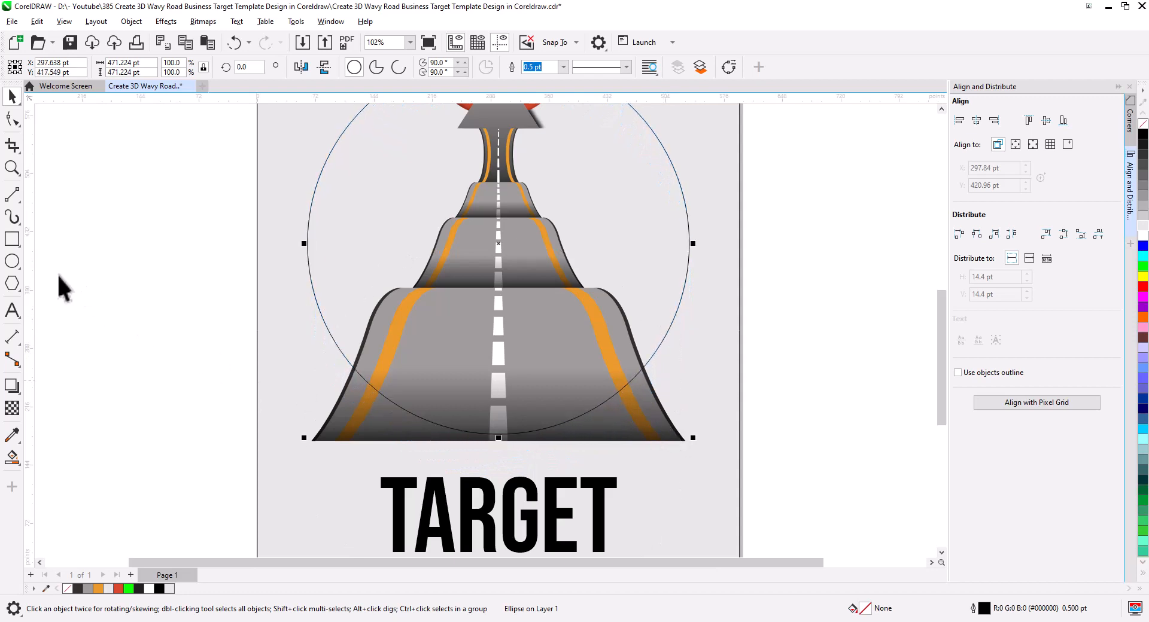
# Draw a rectangle from the circle's intersection with the road's outer edge, extending past both road sides, about 597 by 162 pt.
pyautogui.click(12, 242)
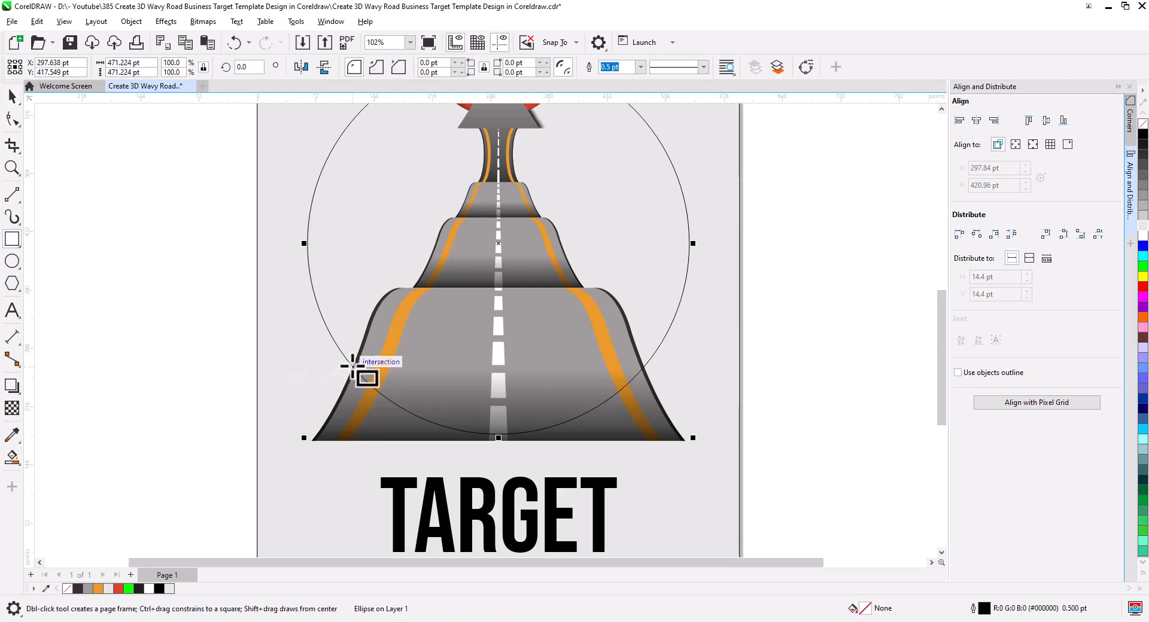
pyautogui.moveTo(352, 366); pyautogui.dragTo(733, 498)
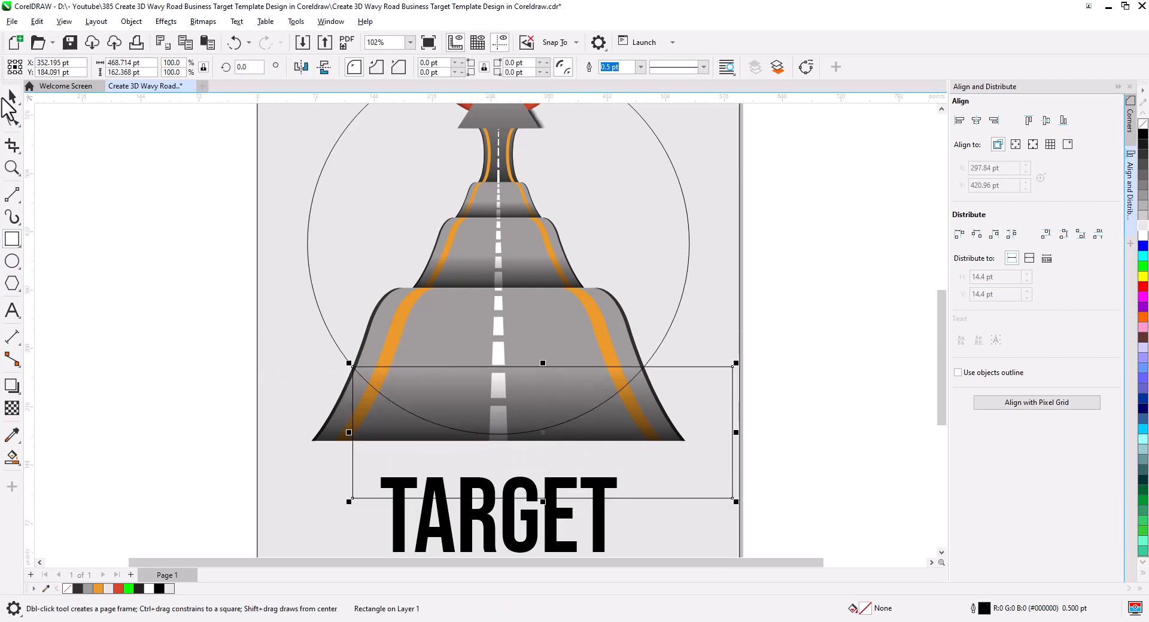
pyautogui.press('space')
pyautogui.moveTo(349, 435); pyautogui.dragTo(245, 432)
# Trim the rectangle with the circle to leave a curved notch, and delete the circle.
pyautogui.click(650, 316)
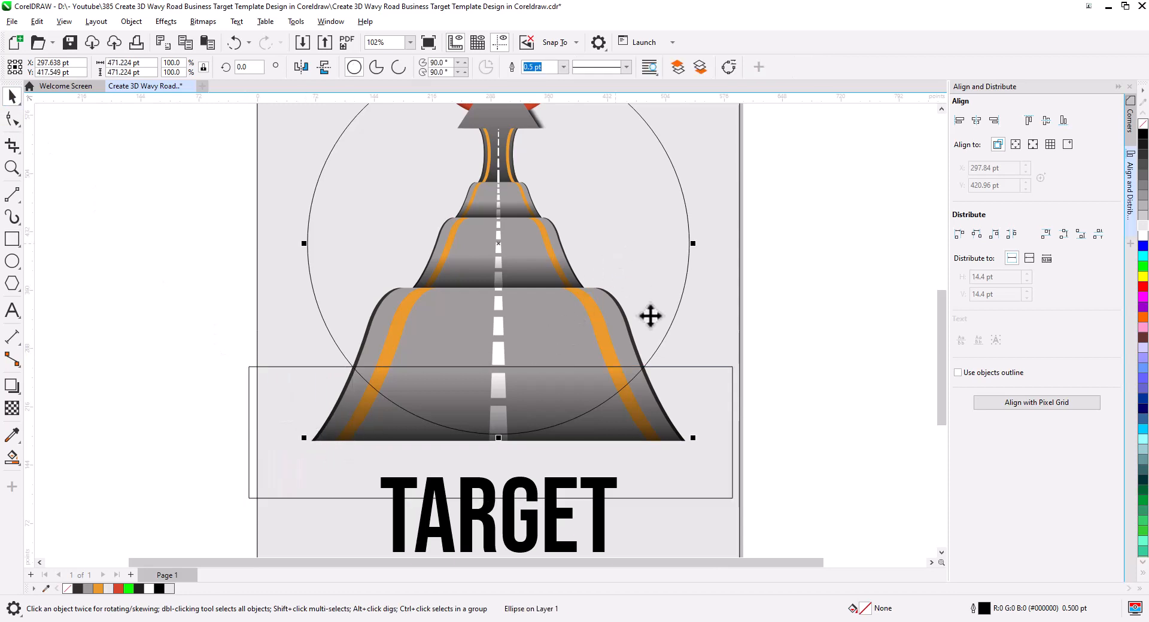
pyautogui.keyDown('shift'); pyautogui.click(709, 422); pyautogui.keyUp('shift')
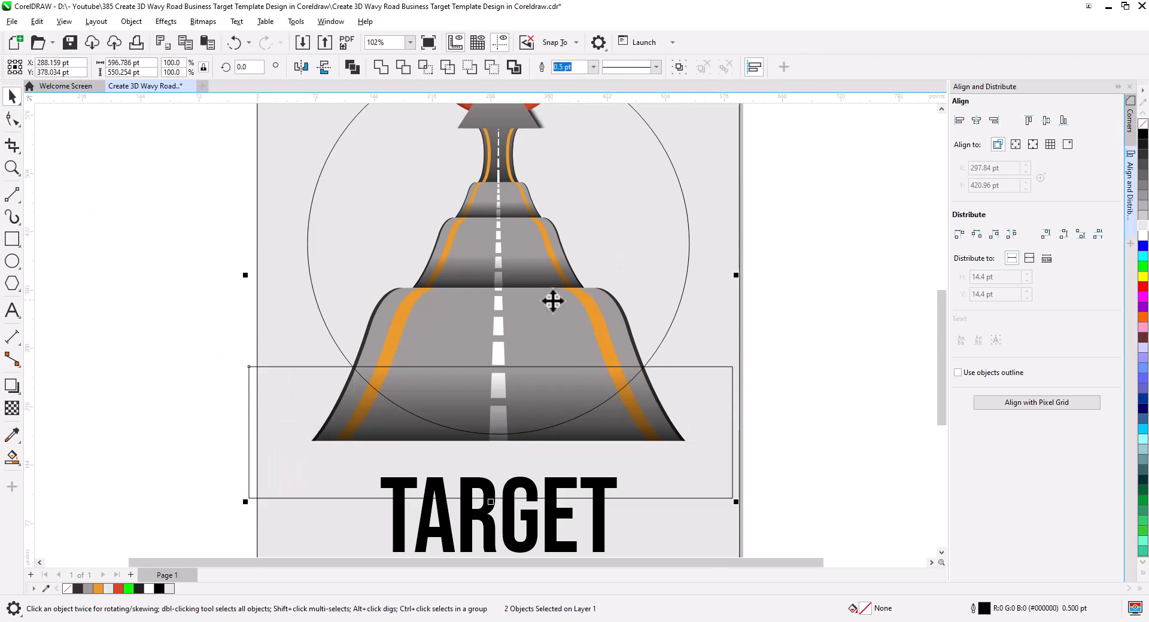
pyautogui.click(409, 69)
pyautogui.click(784, 353)
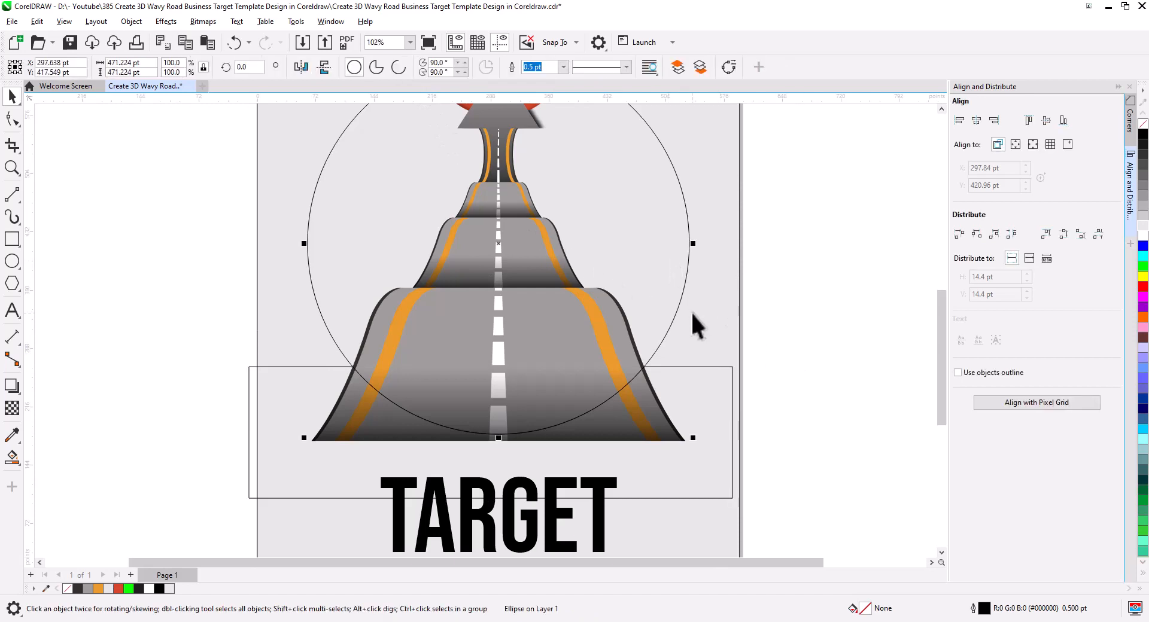
pyautogui.press('Delete')
# Select all parts of the front road segment and group them.
pyautogui.moveTo(295, 282); pyautogui.dragTo(270, 276)
pyautogui.rightClick(399, 306)
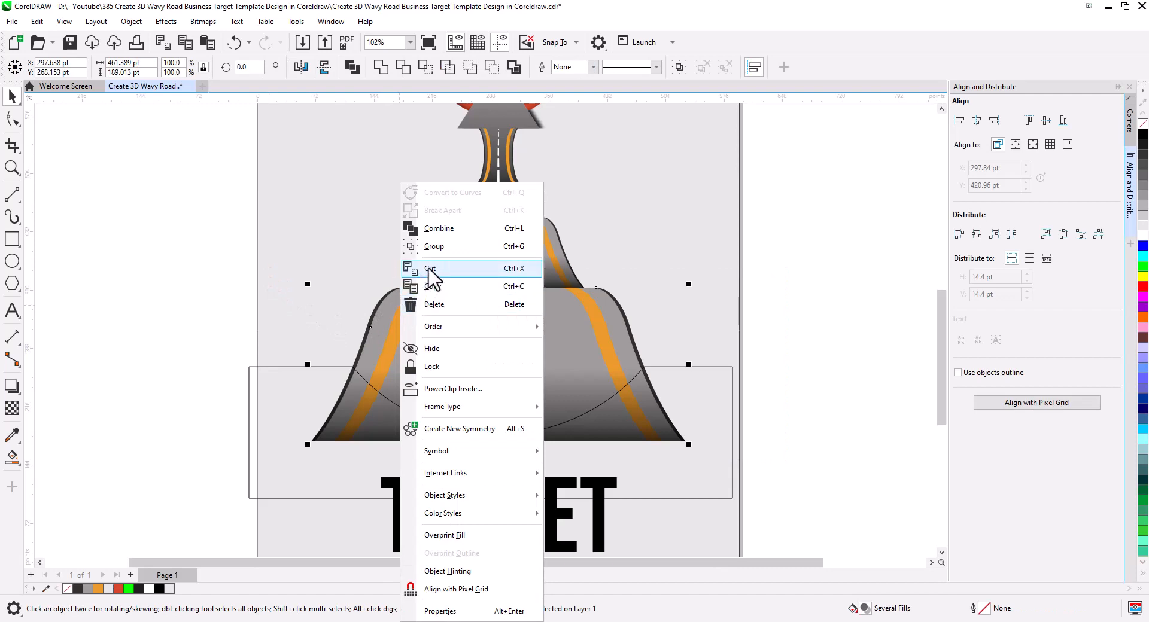
pyautogui.click(434, 246)
# Trim the grouped front road segment with the notched shape to round its base, and delete the cutting shape.
pyautogui.click(611, 332)
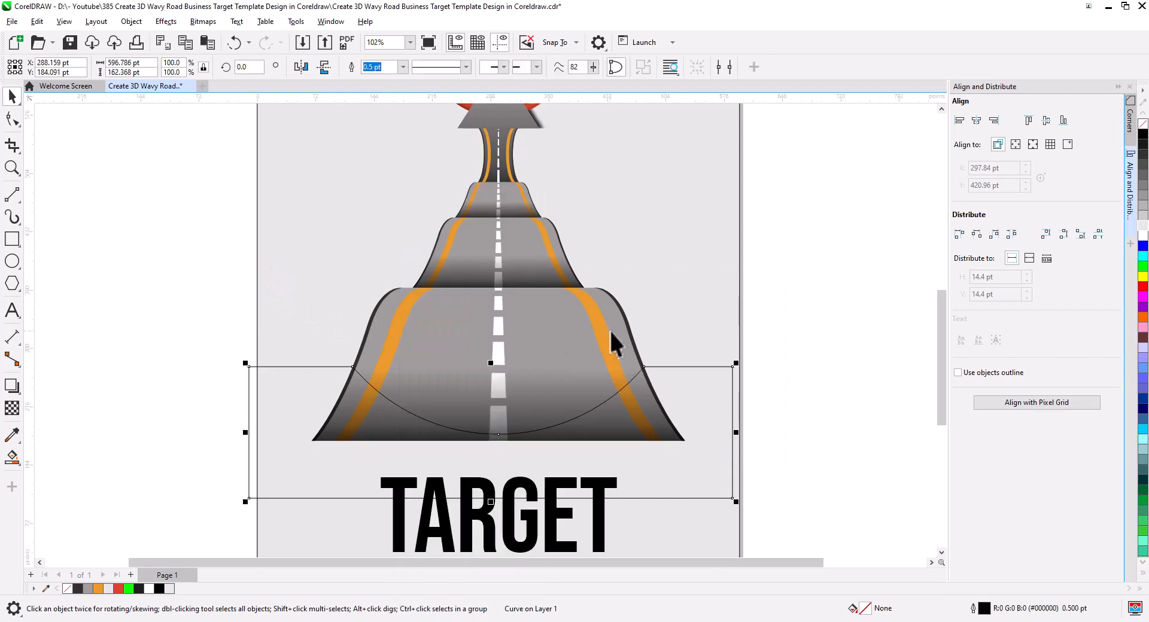
pyautogui.keyDown('shift'); pyautogui.click(591, 333); pyautogui.keyUp('shift')
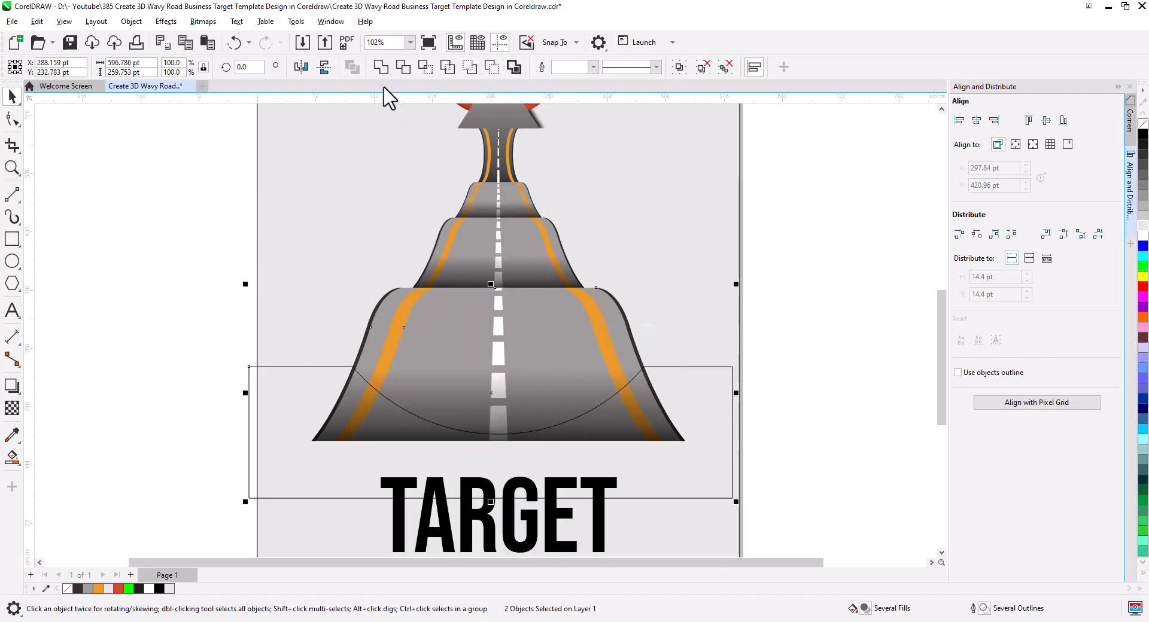
pyautogui.click(403, 66)
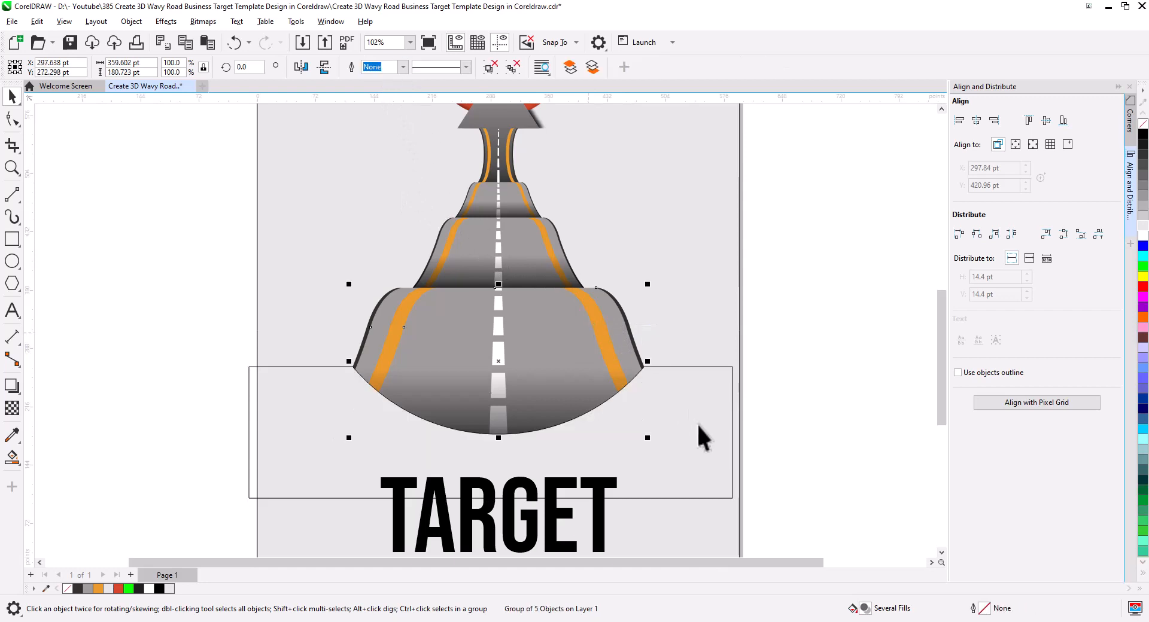
pyautogui.click(715, 414)
pyautogui.press('Delete')
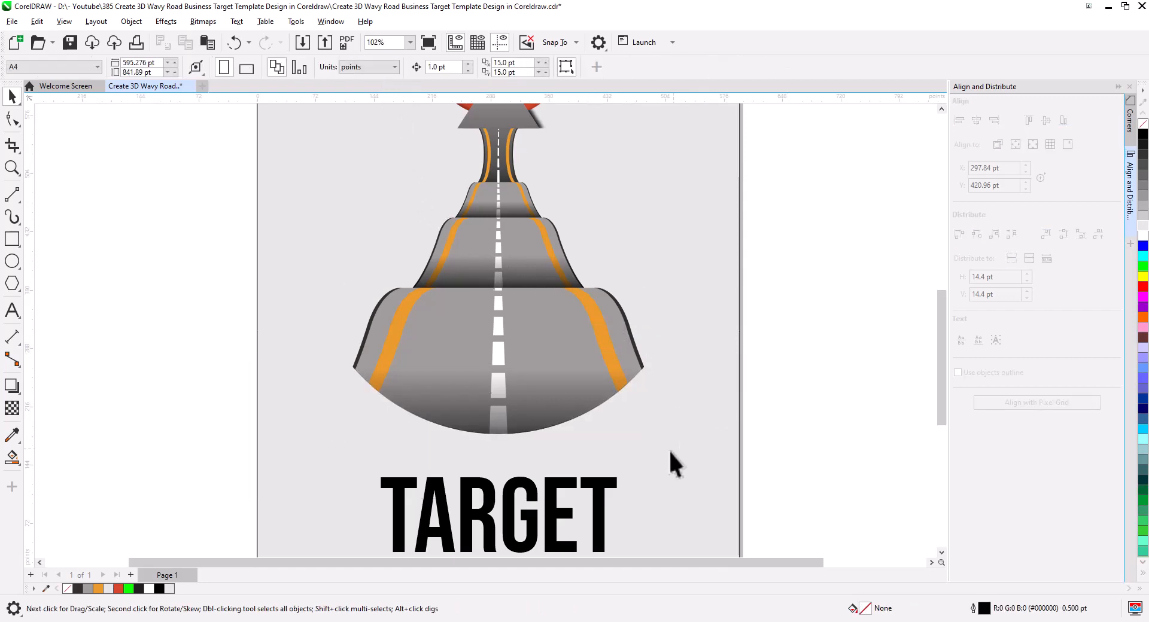
# Move the TARGET text up slightly and compress the road and arrow from below to about 402 pt high.
pyautogui.click(600, 497)
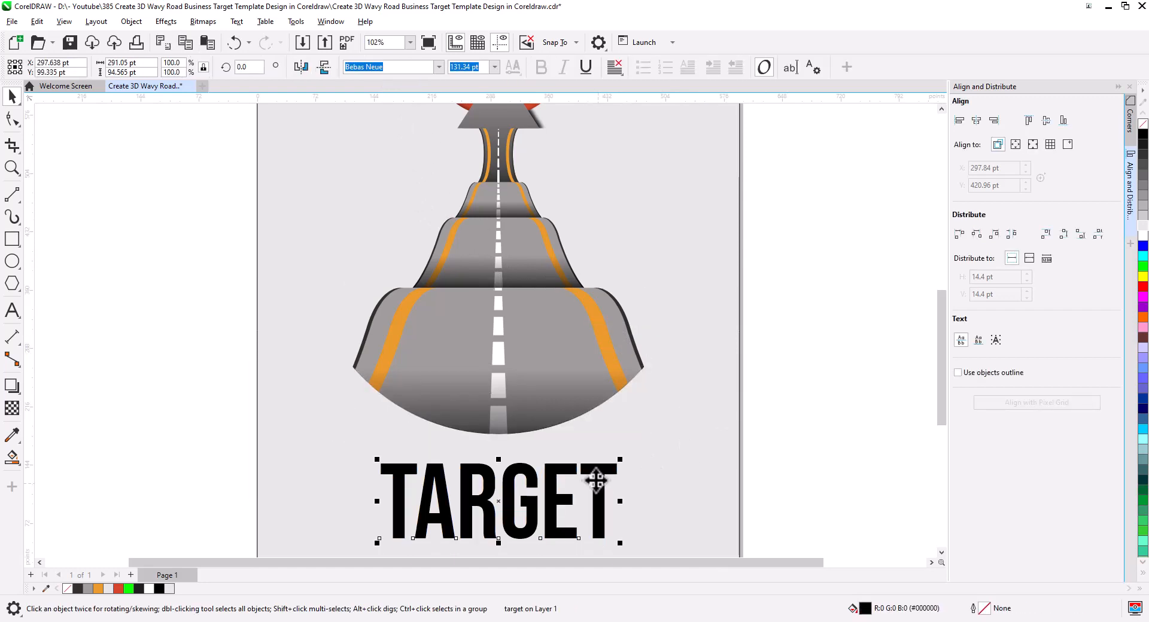
pyautogui.scroll(-2, 593, 466)
pyautogui.moveTo(584, 437)
pyautogui.mouseDown()
pyautogui.moveTo(609, 446)
pyautogui.moveTo(610, 481)
pyautogui.moveTo(606, 464)
pyautogui.mouseUp()
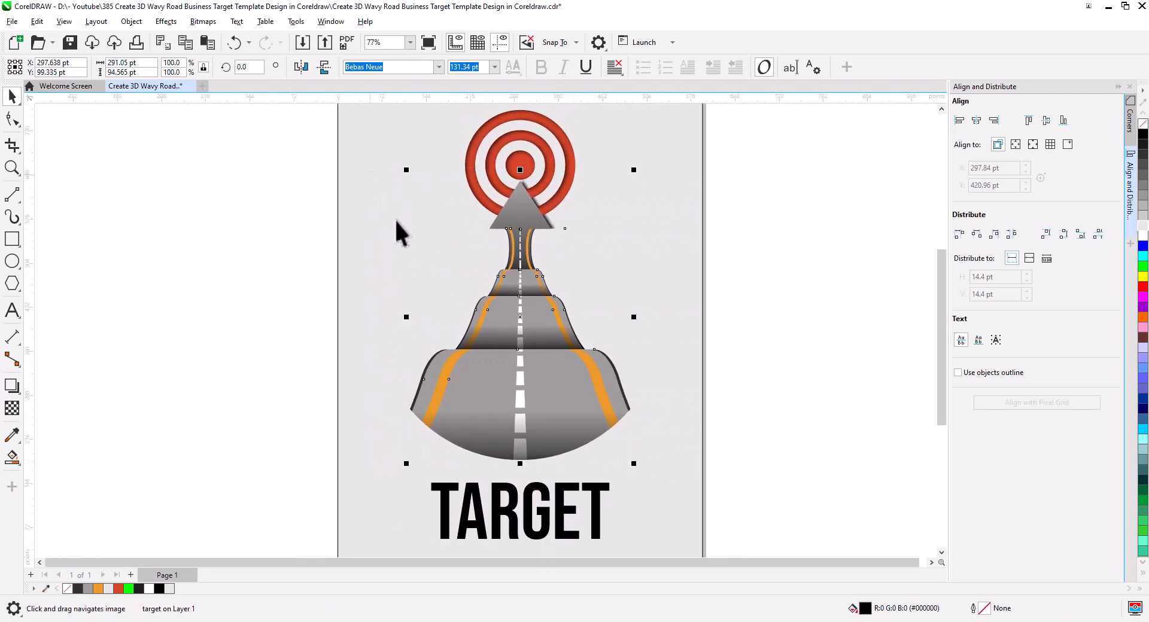
pyautogui.moveTo(520, 464); pyautogui.dragTo(519, 423)
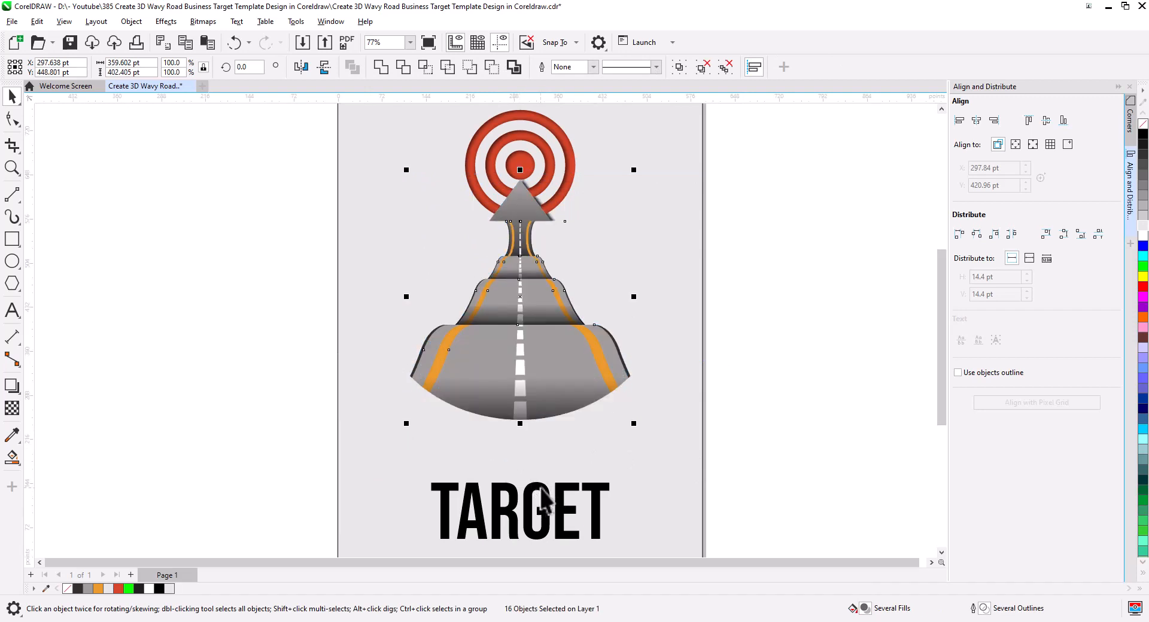
# Move the TARGET text up close beneath the rounded road base and shorten the background rectangle from its lower edge.
pyautogui.moveTo(544, 502); pyautogui.dragTo(543, 457)
pyautogui.moveTo(745, 484); pyautogui.dragTo(742, 410)
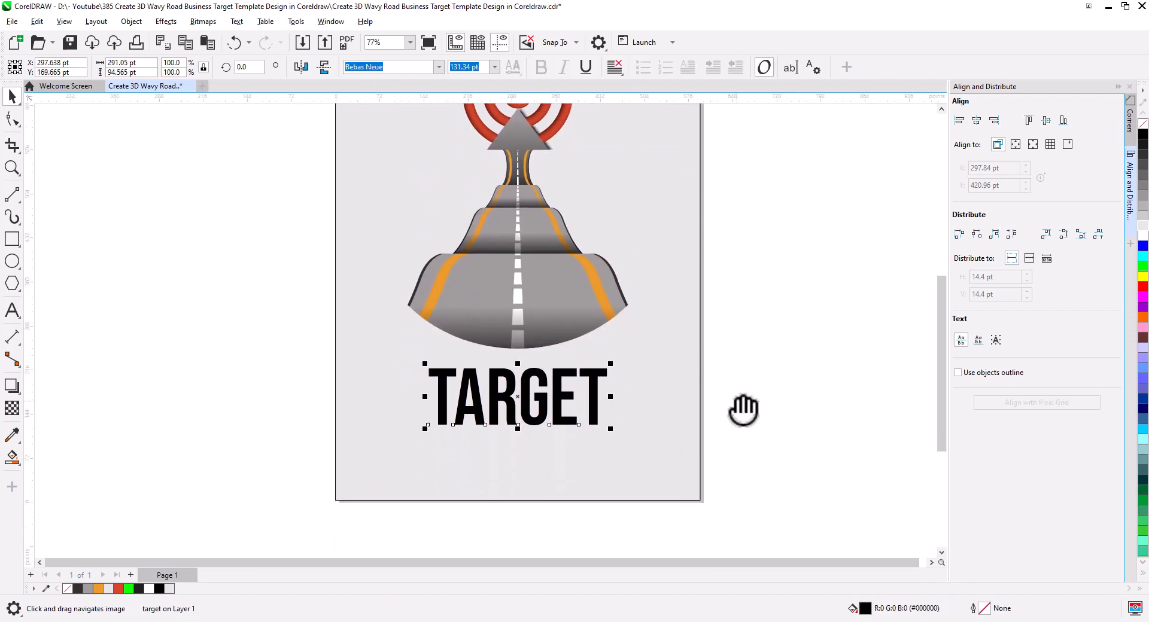
pyautogui.click(675, 439)
pyautogui.moveTo(519, 504); pyautogui.dragTo(514, 455)
pyautogui.moveTo(582, 481); pyautogui.dragTo(623, 526)
pyautogui.click(738, 465)
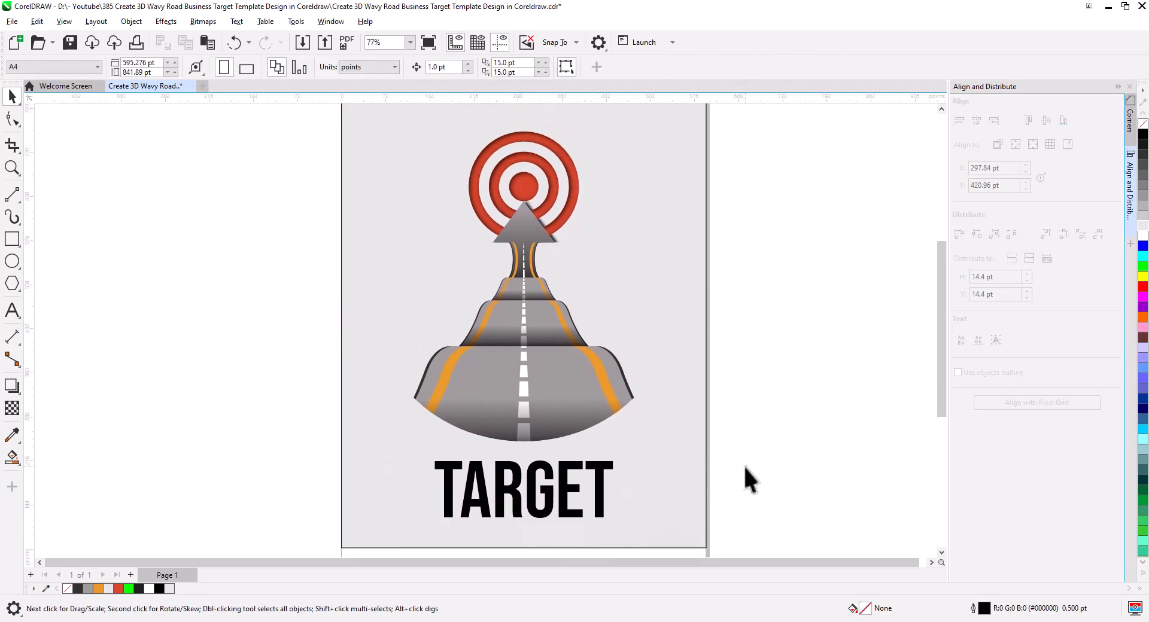